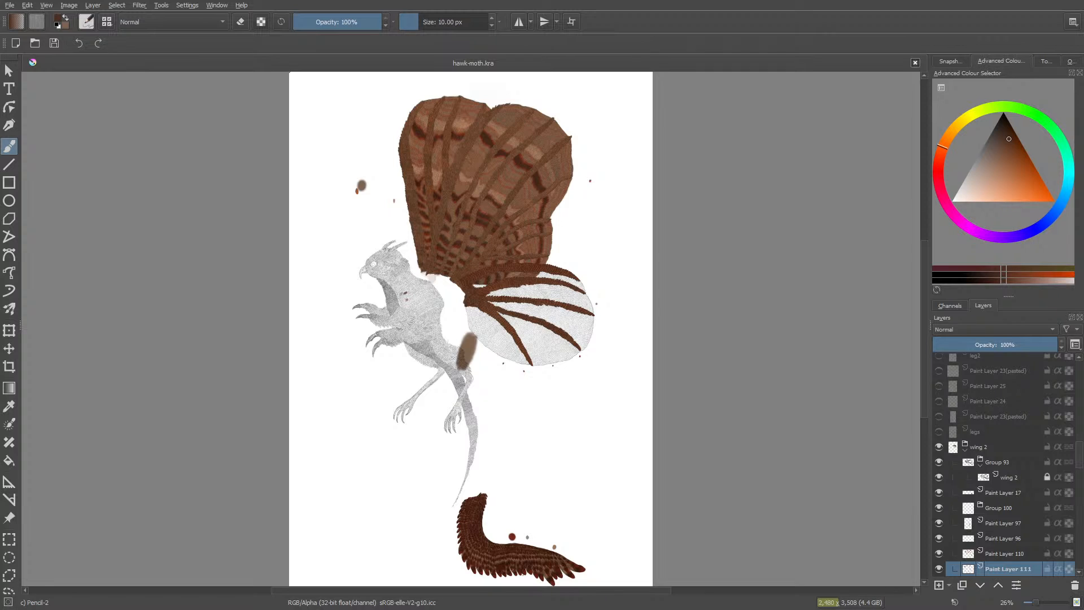
- Examine the scale texture on the upper wing and along the lower wing's dark veins at several magnifications
ctrl+scroll(468, 406, up, 1)
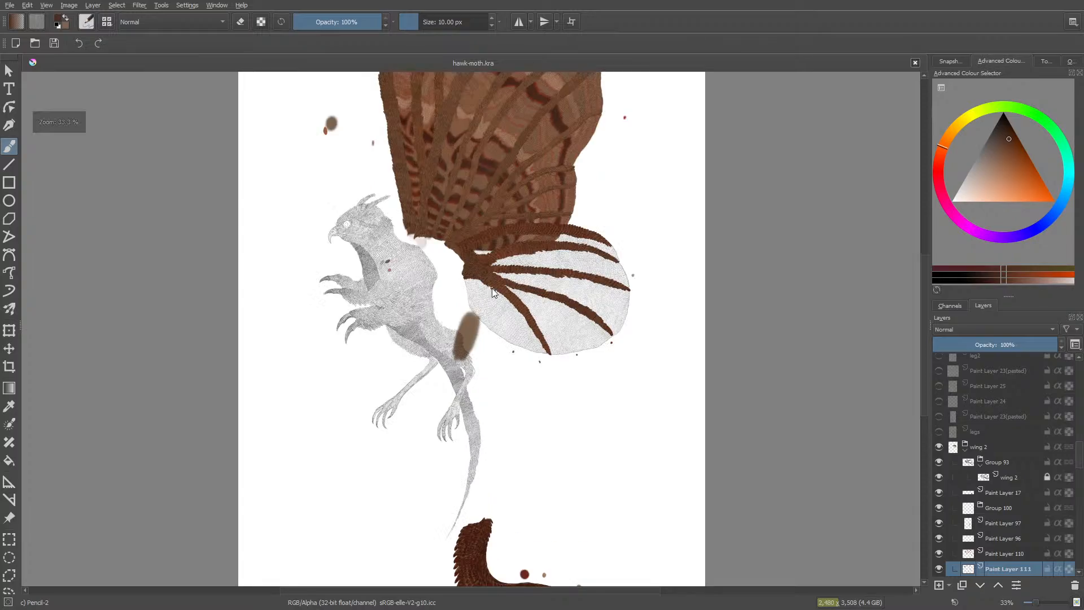
ctrl+scroll(493, 292, up, 5)
ctrl+scroll(535, 332, down, 6)
ctrl+scroll(545, 273, up, 4)
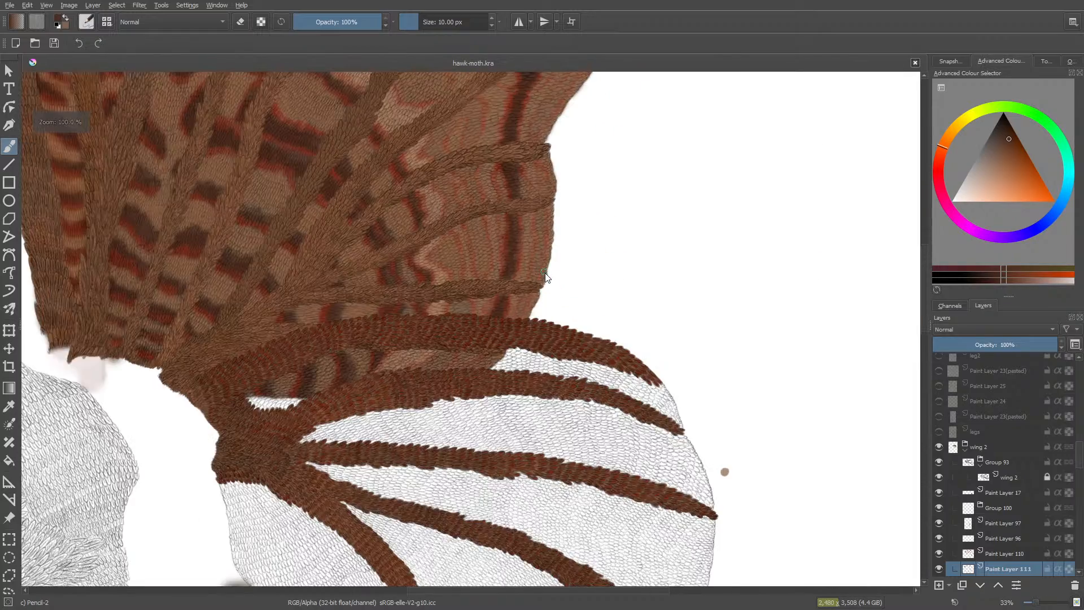
ctrl+scroll(544, 273, up, 4)
ctrl+scroll(540, 371, down, 6)
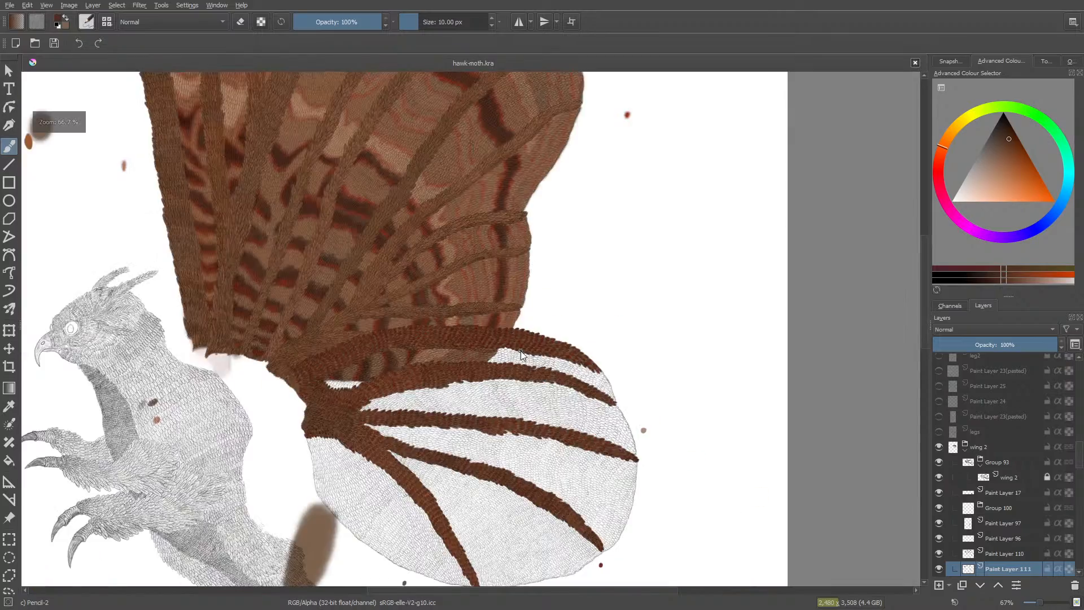
ctrl+scroll(521, 351, up, 5)
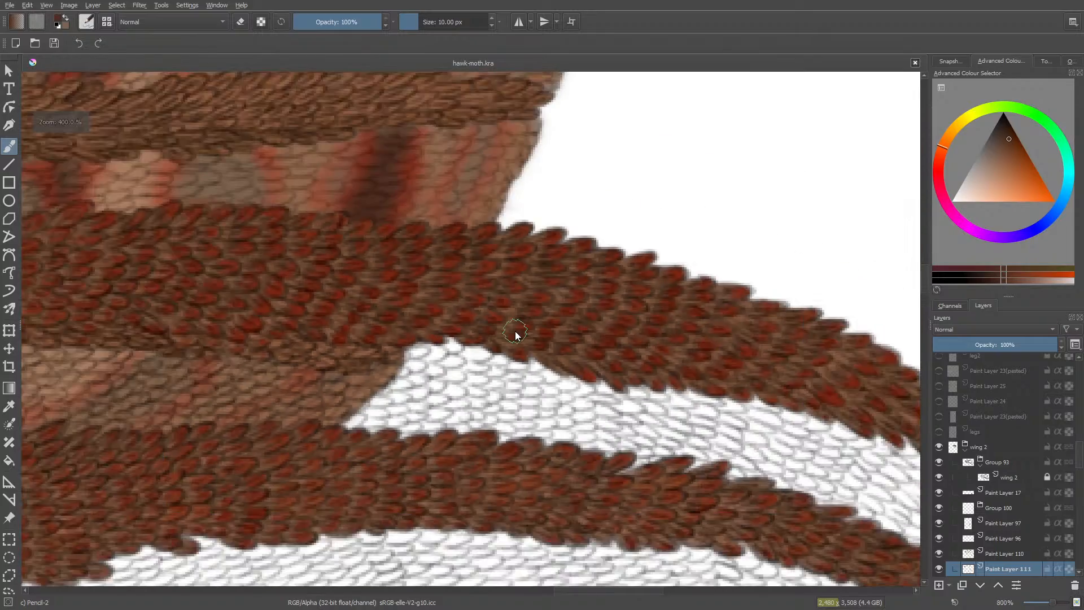
ctrl+scroll(515, 331, down, 5)
ctrl+scroll(222, 415, up, 4)
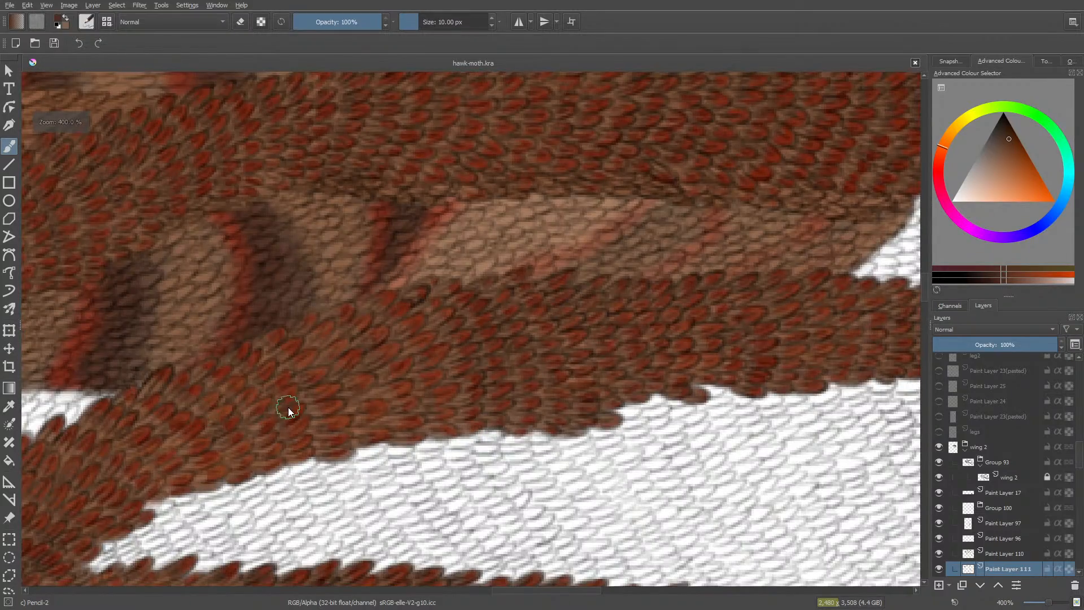
ctrl+scroll(288, 408, down, 5)
ctrl+scroll(305, 443, up, 6)
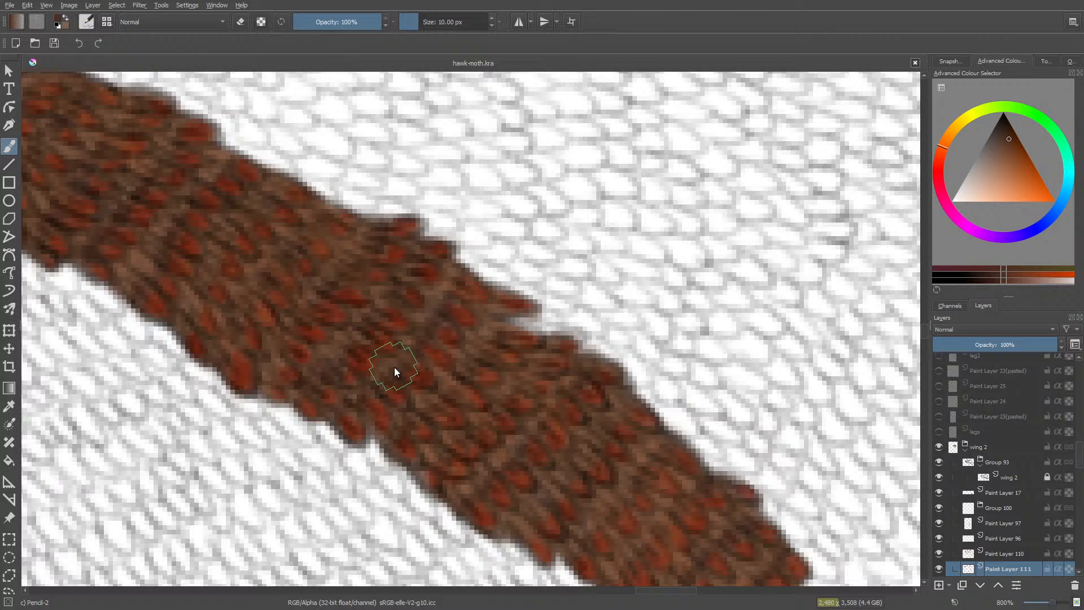
scroll(445, 380, down, 6)
scroll(504, 221, up, 3)
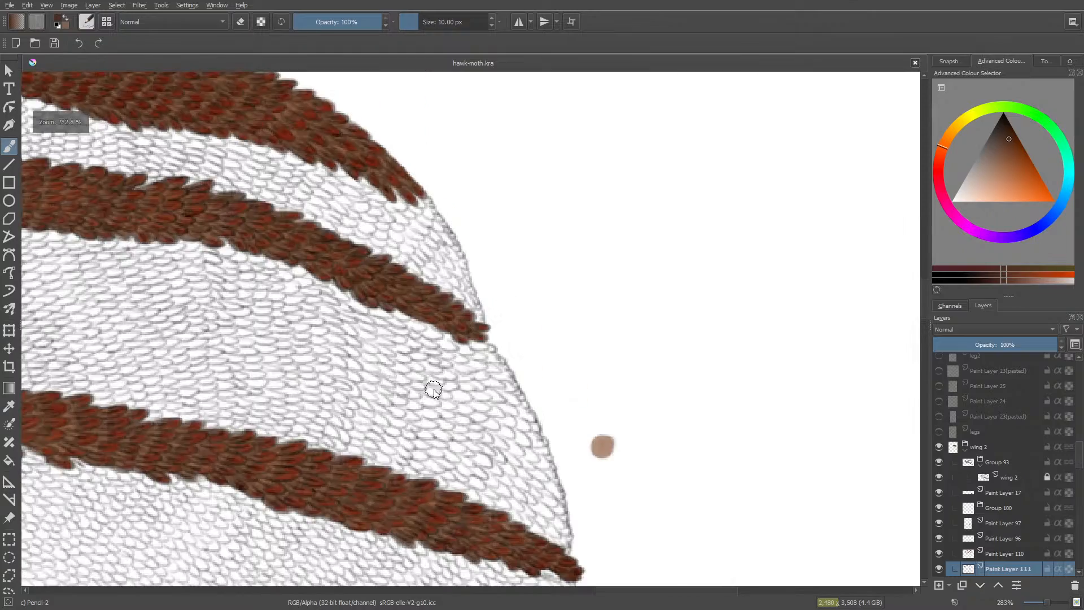
scroll(433, 390, down, 6)
scroll(479, 317, up, 4)
scroll(480, 317, down, 2)
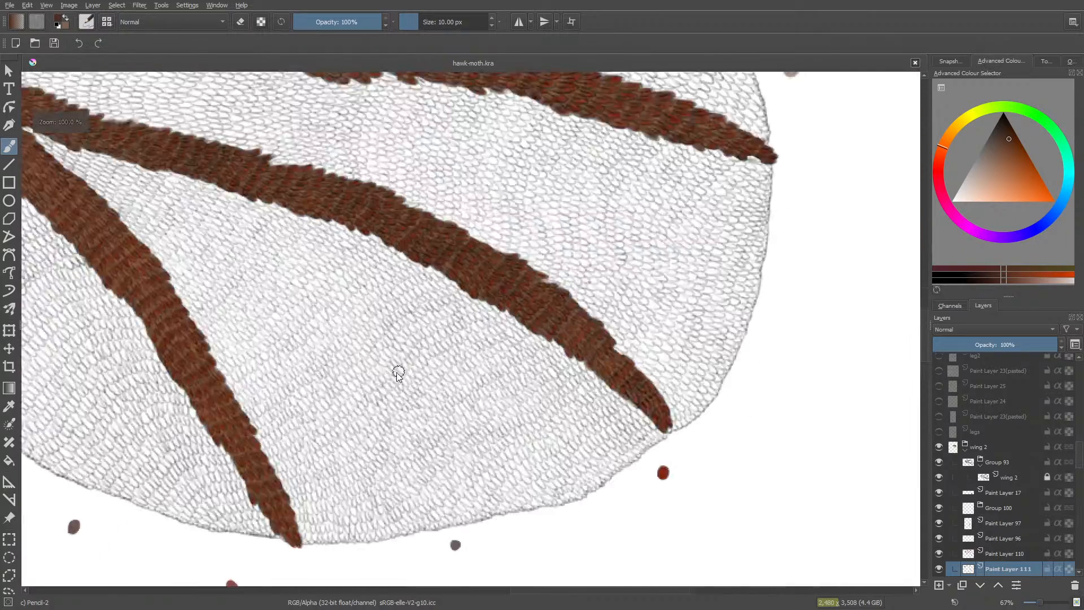
scroll(562, 255, up, 5)
scroll(641, 235, down, 1)
scroll(672, 205, up, 2)
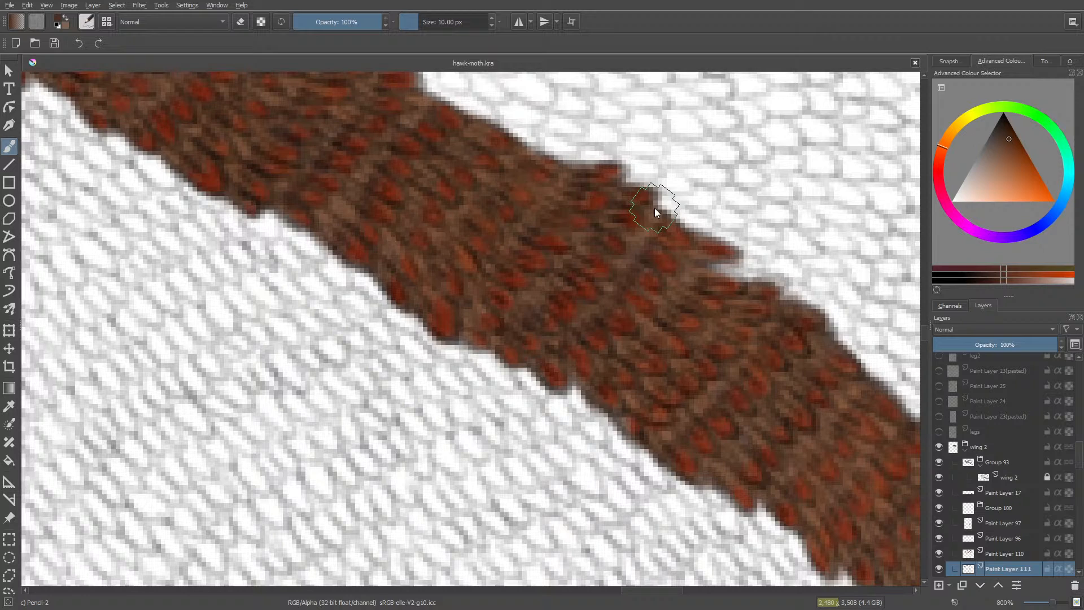
- Set the Pencil-2 brush size to 5.19 px and dab dark brown onto the scales near the lower wing's vein junction
drag(415, 21, 416, 21)
drag(922, 331, 925, 323)
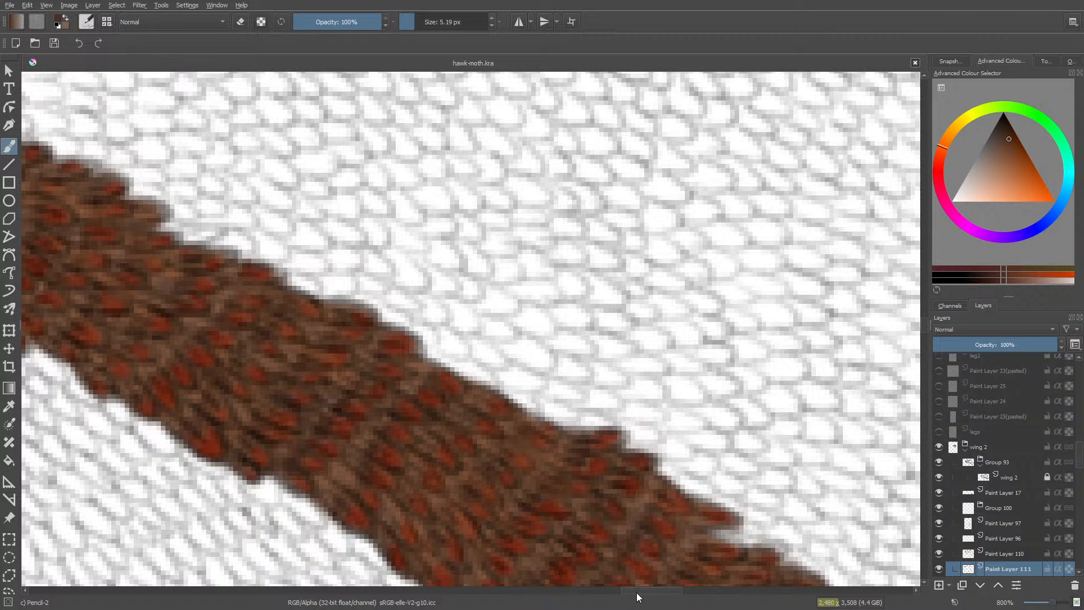
drag(640, 592, 612, 592)
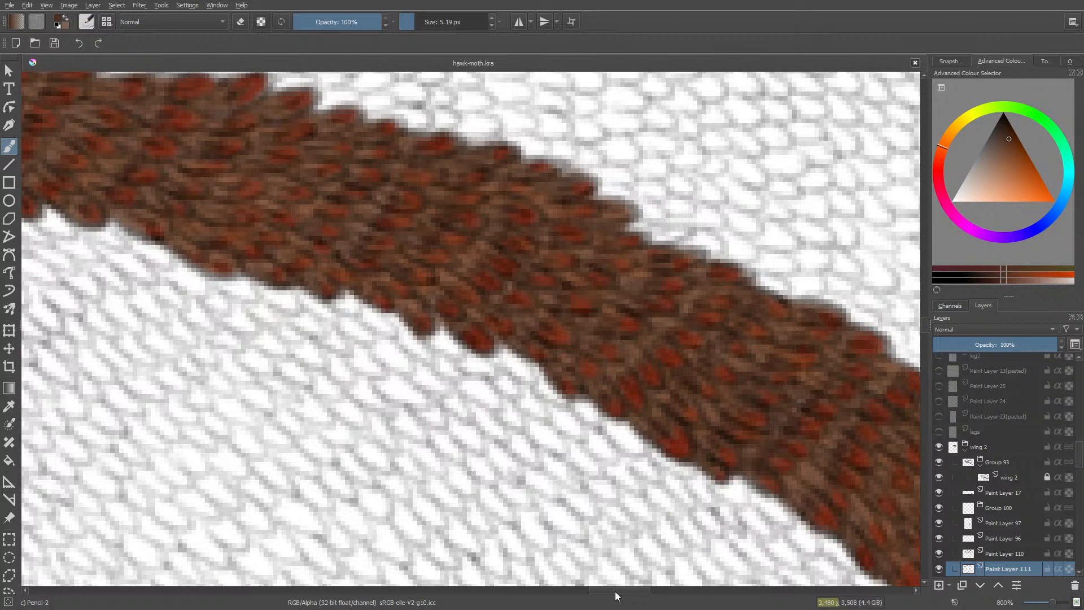
drag(619, 591, 597, 591)
drag(924, 323, 924, 317)
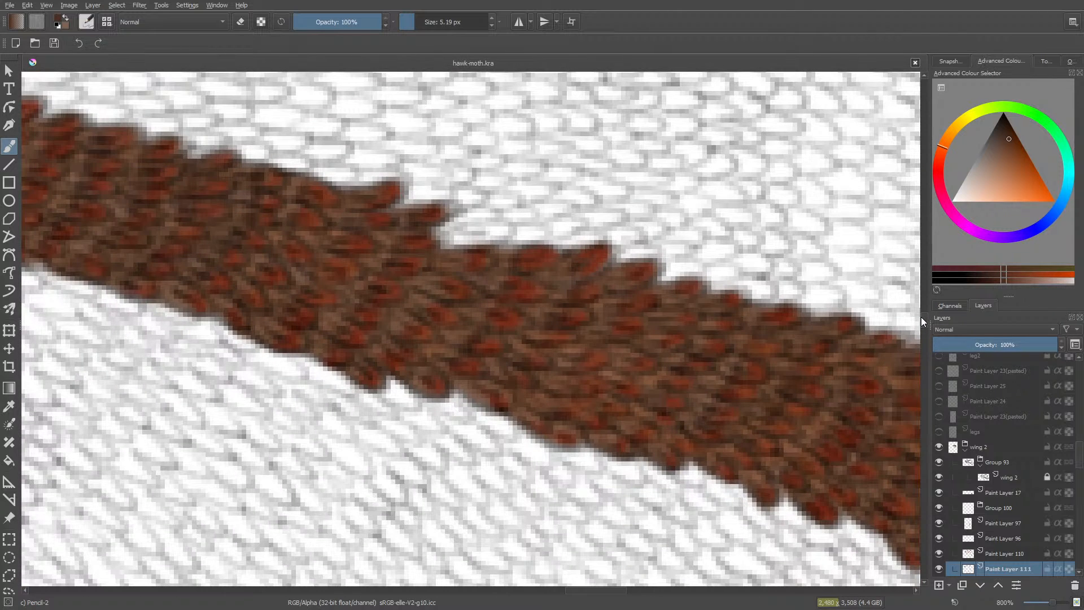
drag(589, 590, 543, 586)
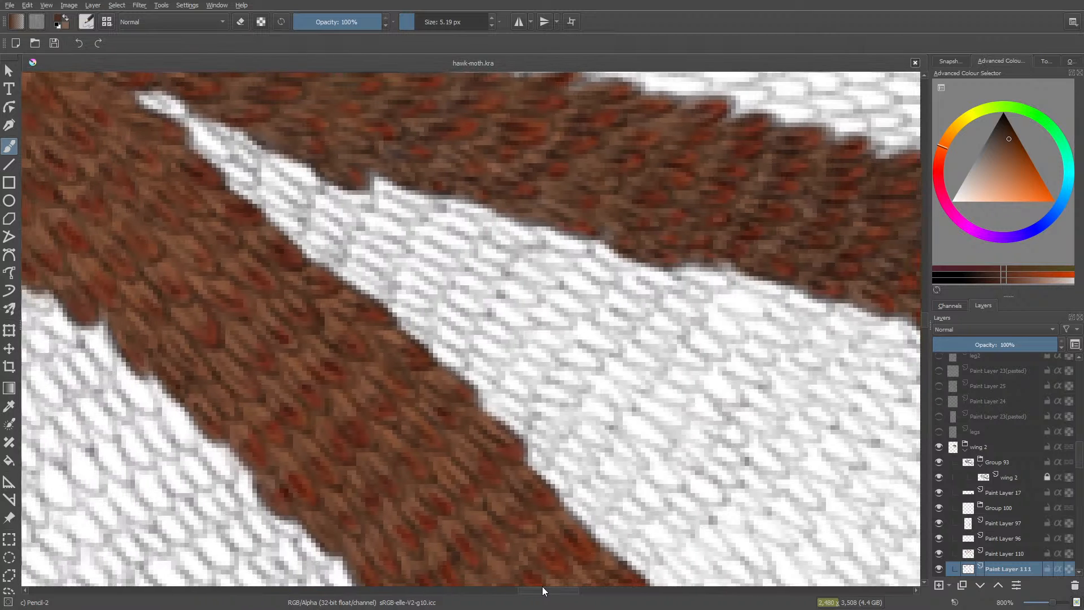
drag(920, 320, 927, 309)
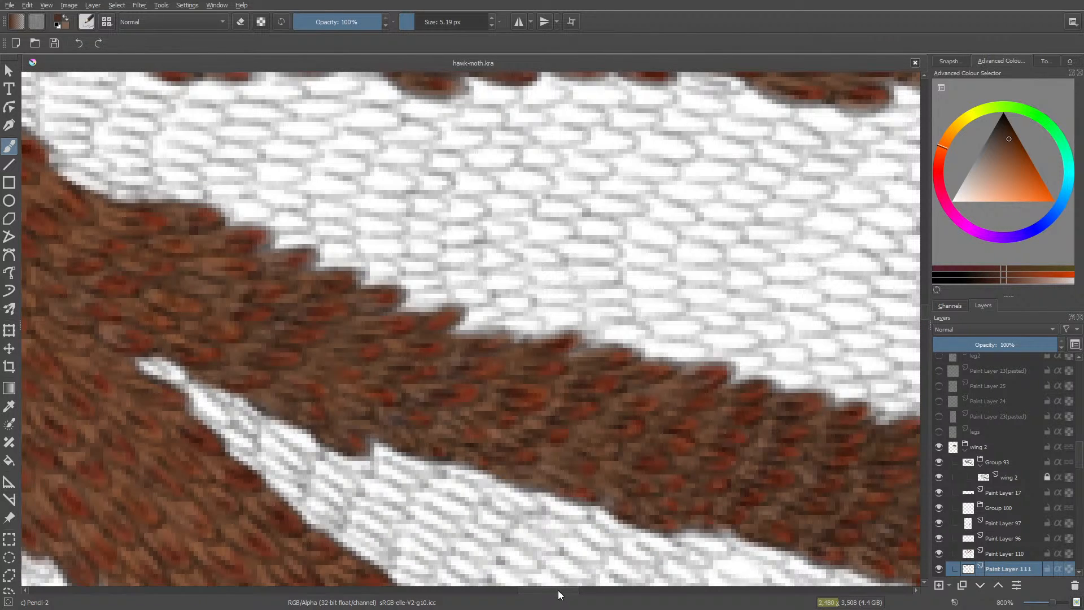
drag(557, 591, 532, 591)
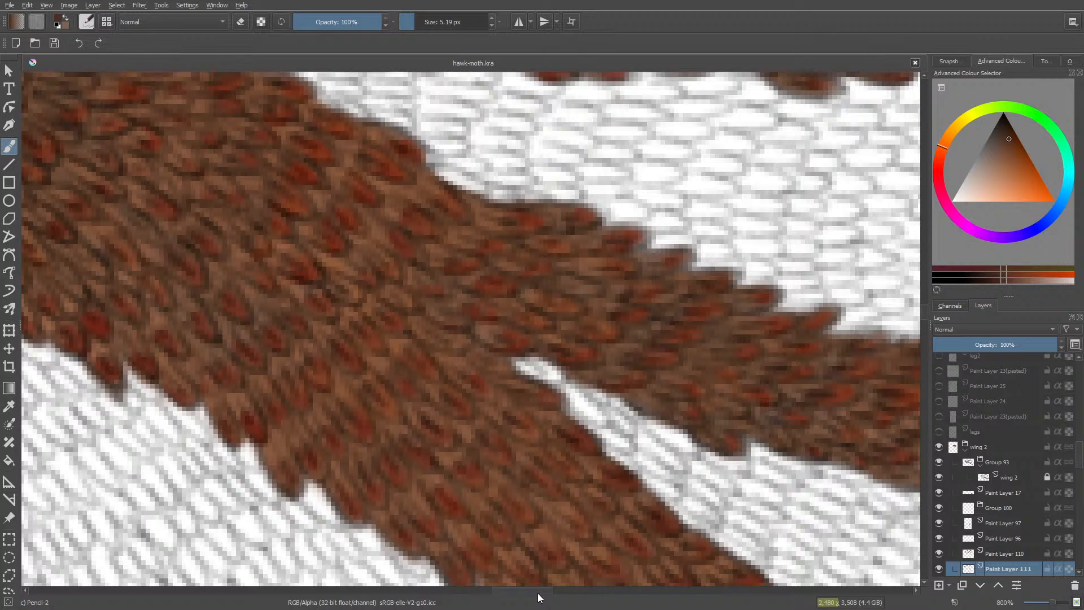
click(490, 230)
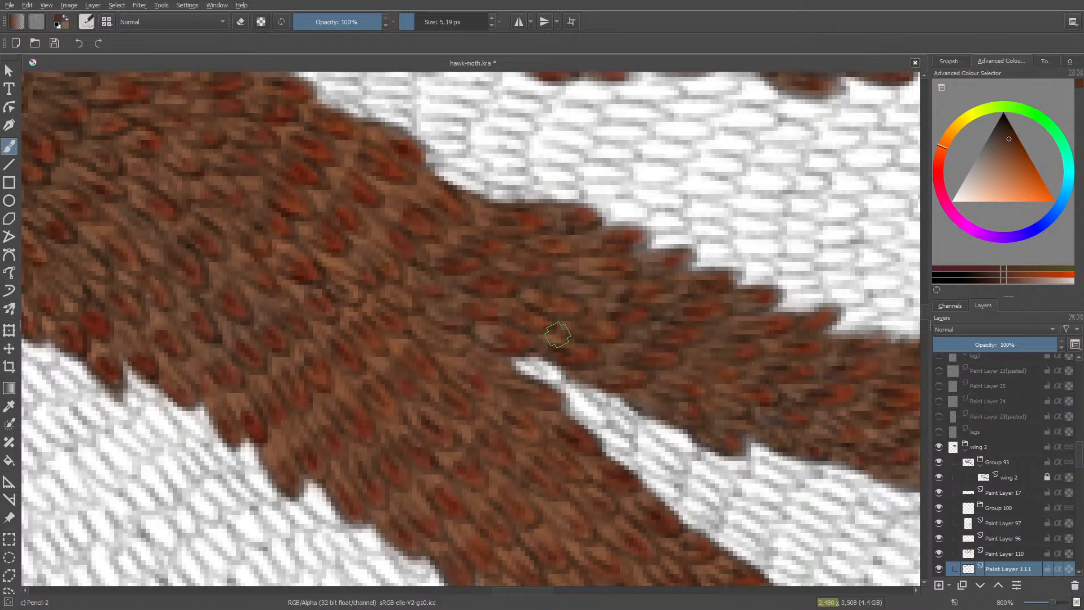
- Switch to the eraser and toggle the visibility of Paint Layer 111 to compare the vein shading
key(e)
click(85, 21)
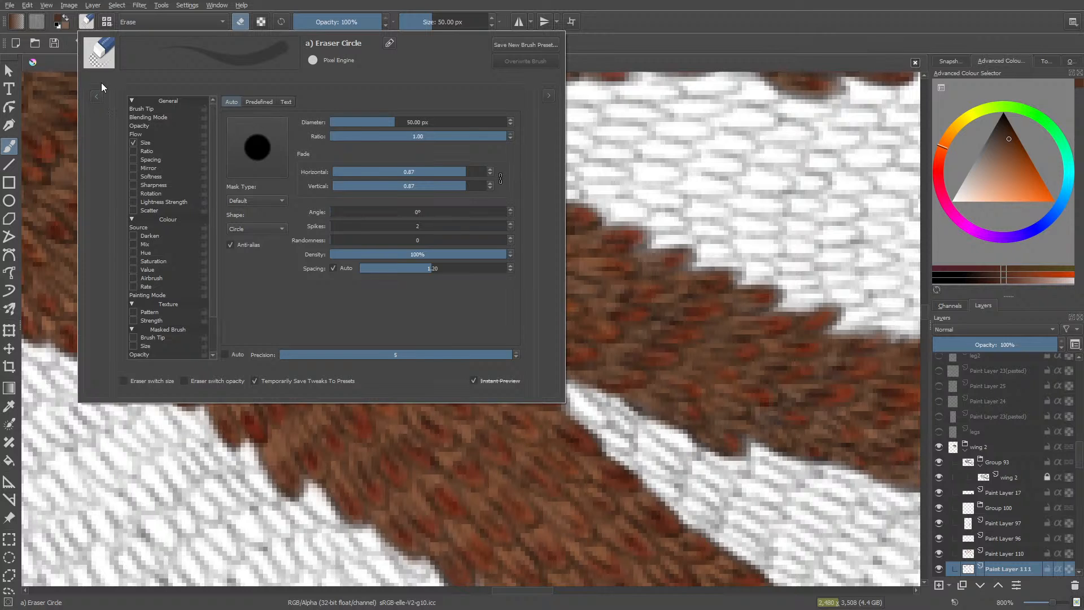
click(943, 572)
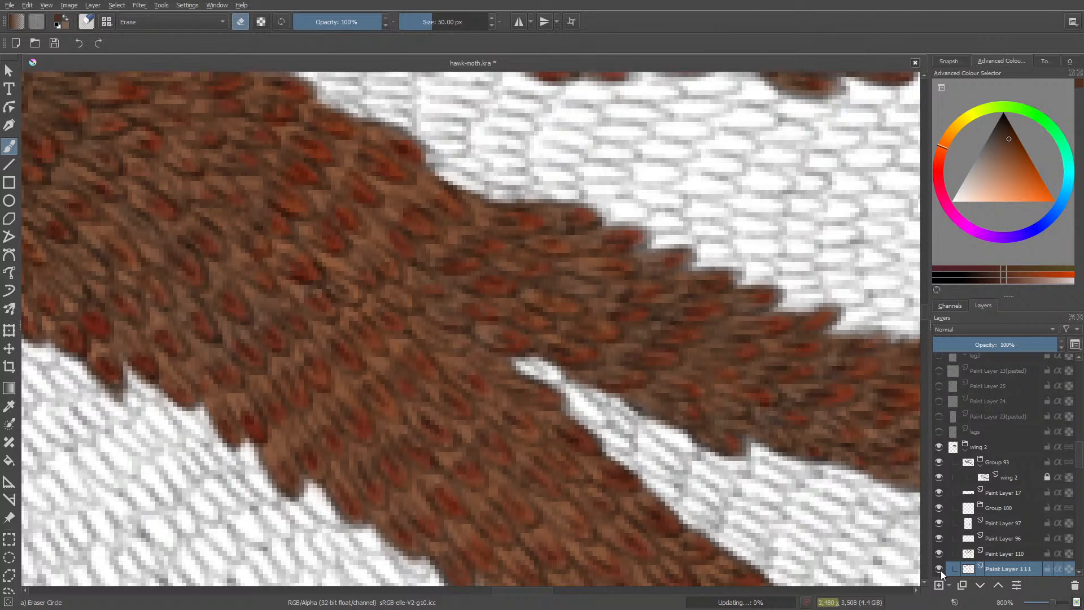
click(937, 569)
click(938, 567)
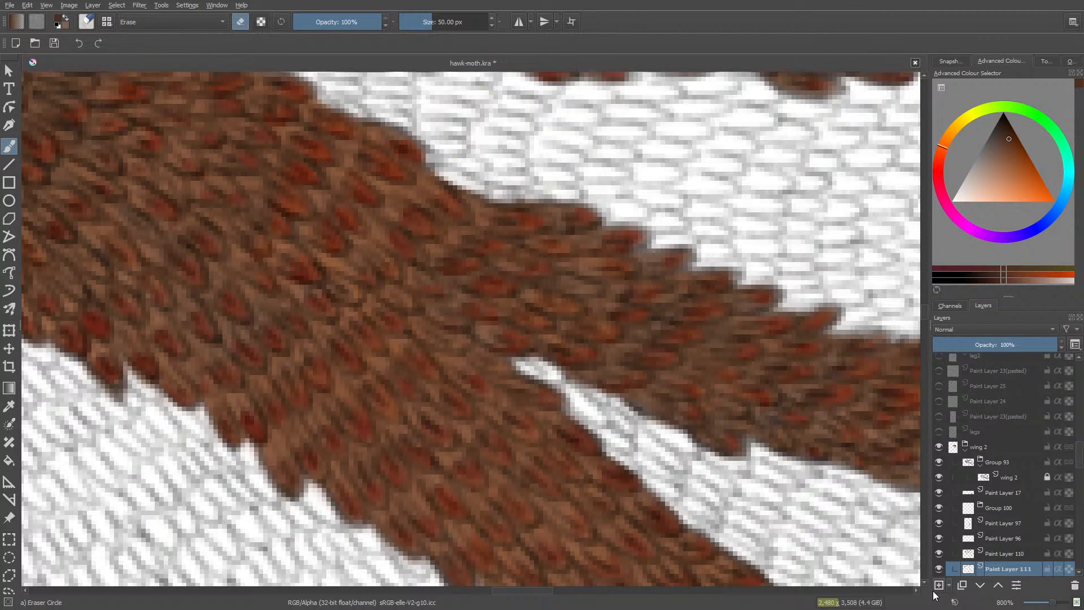
- Load the Eraser Soft preset with a size of 9.47 px, and return to the Pencil-2 brush
click(86, 22)
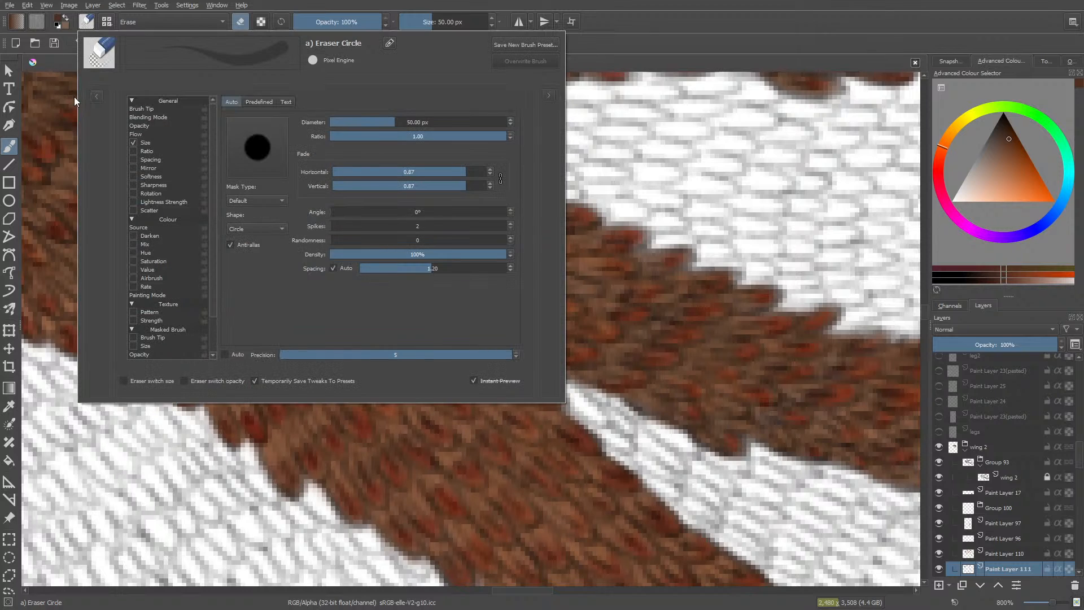
click(94, 97)
click(128, 144)
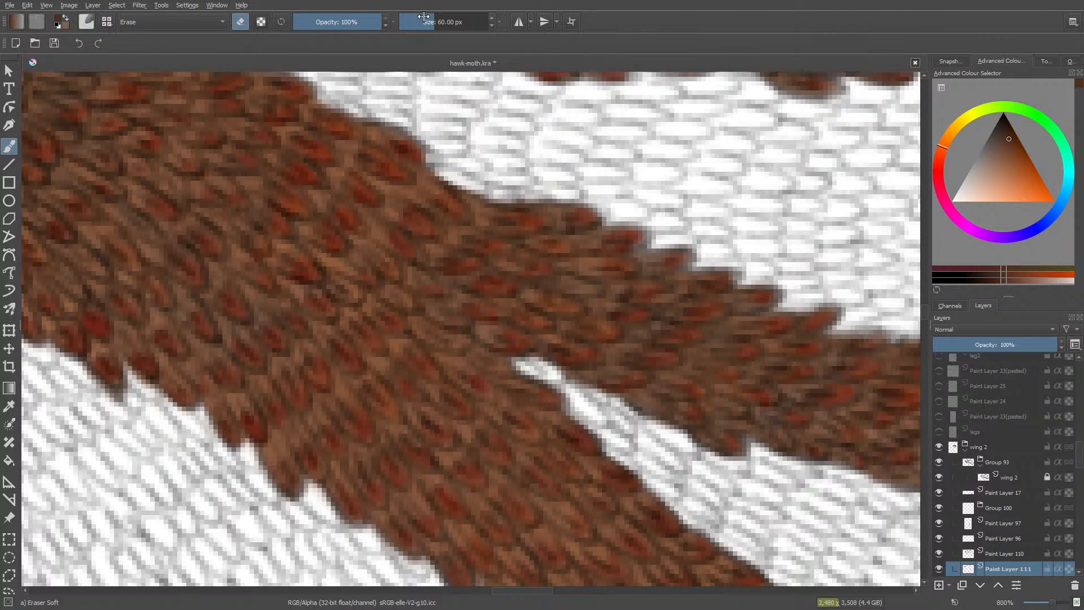
drag(424, 21, 418, 25)
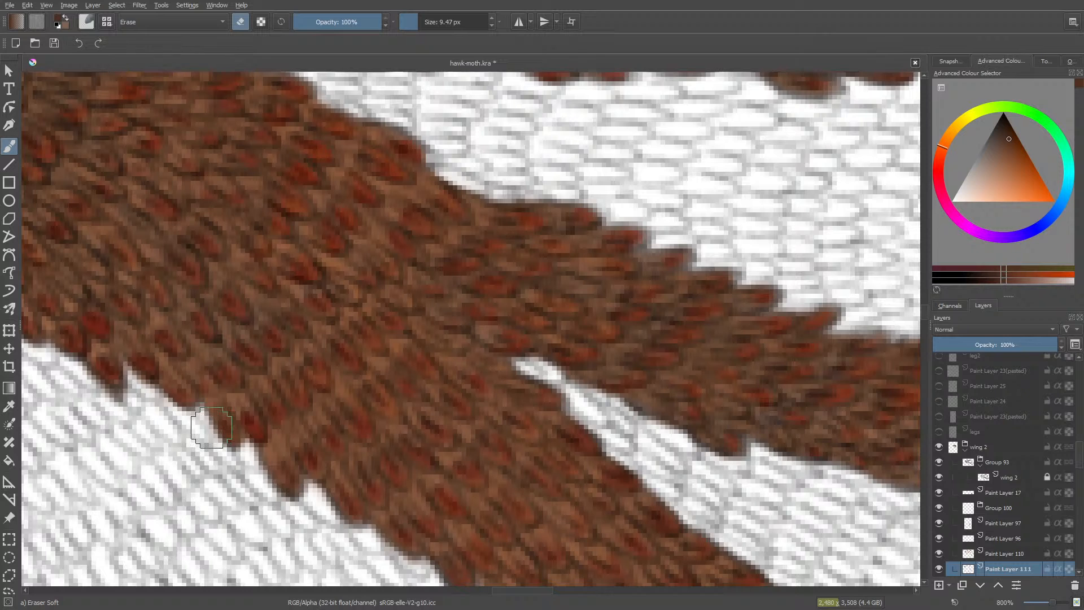
key(slash)
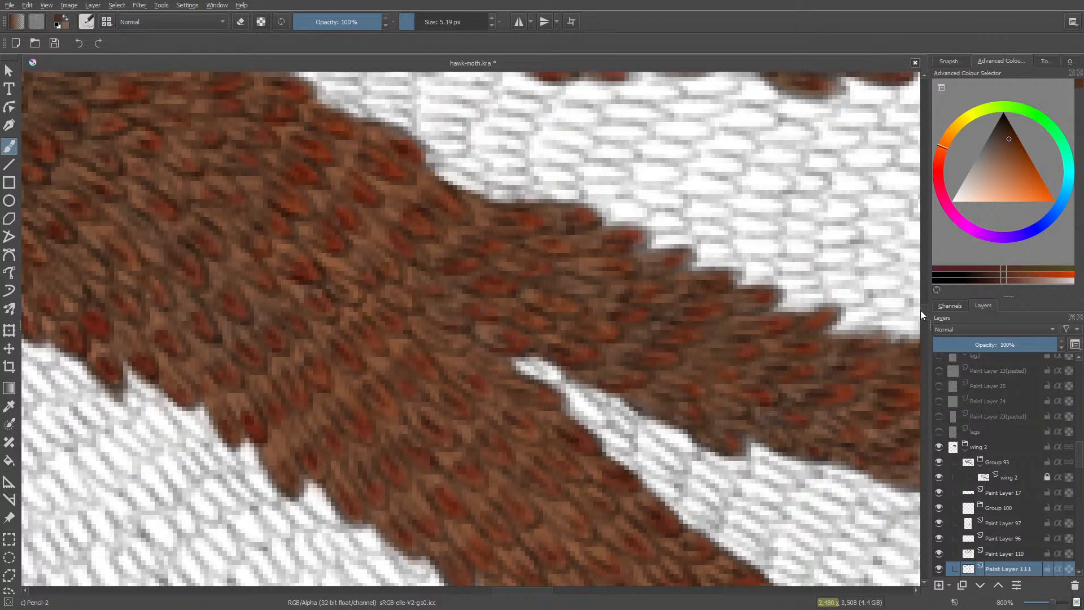
- Compare the lower wing's vein shading with Paint Layer 111 hidden and shown, and inspect the upper veins out to their tips
drag(923, 311, 923, 301)
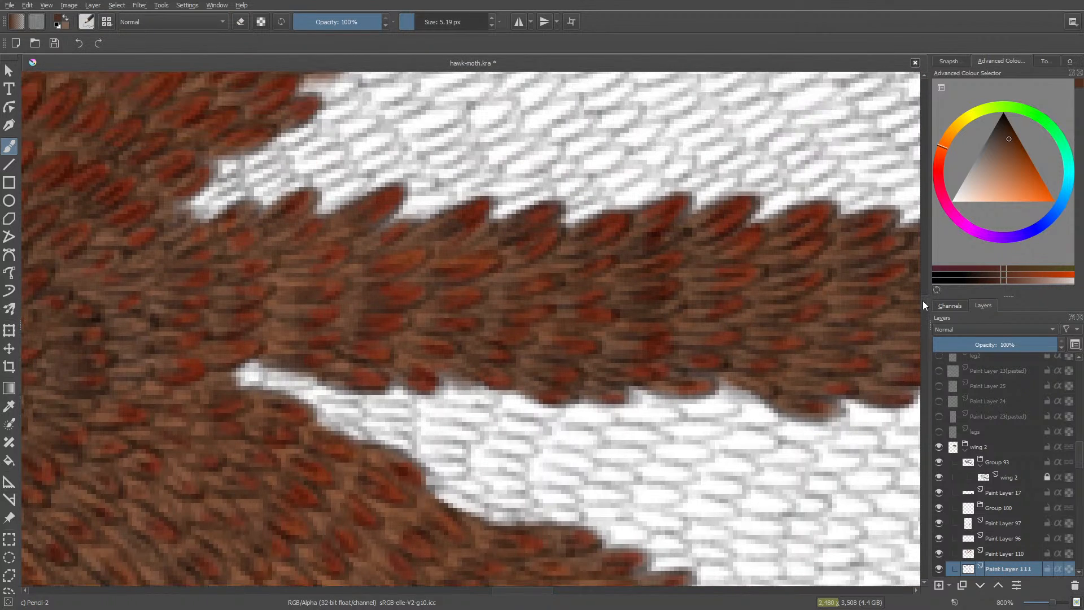
click(938, 569)
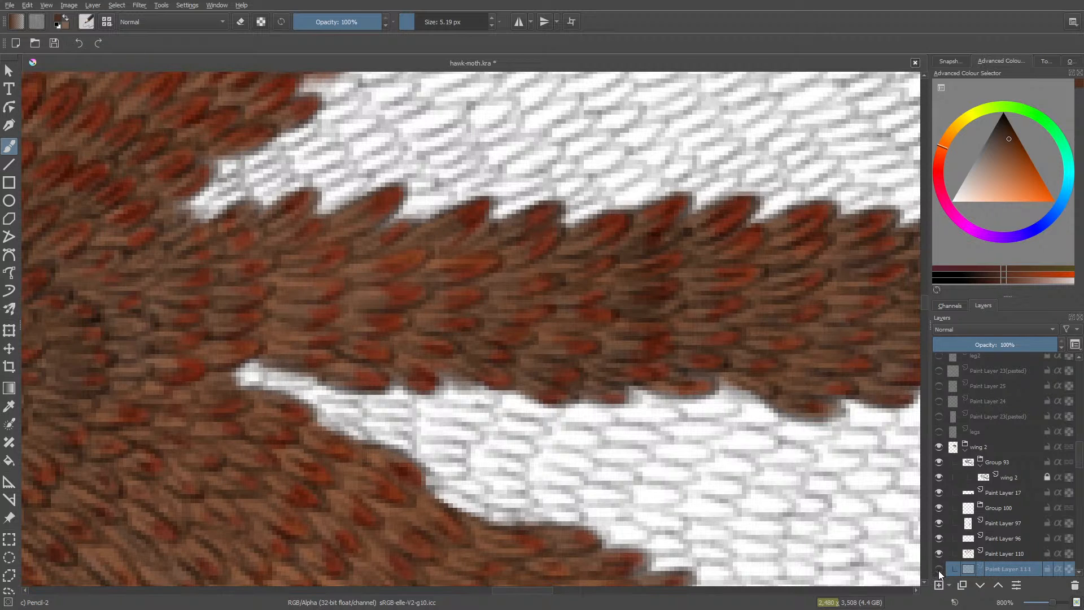
click(939, 569)
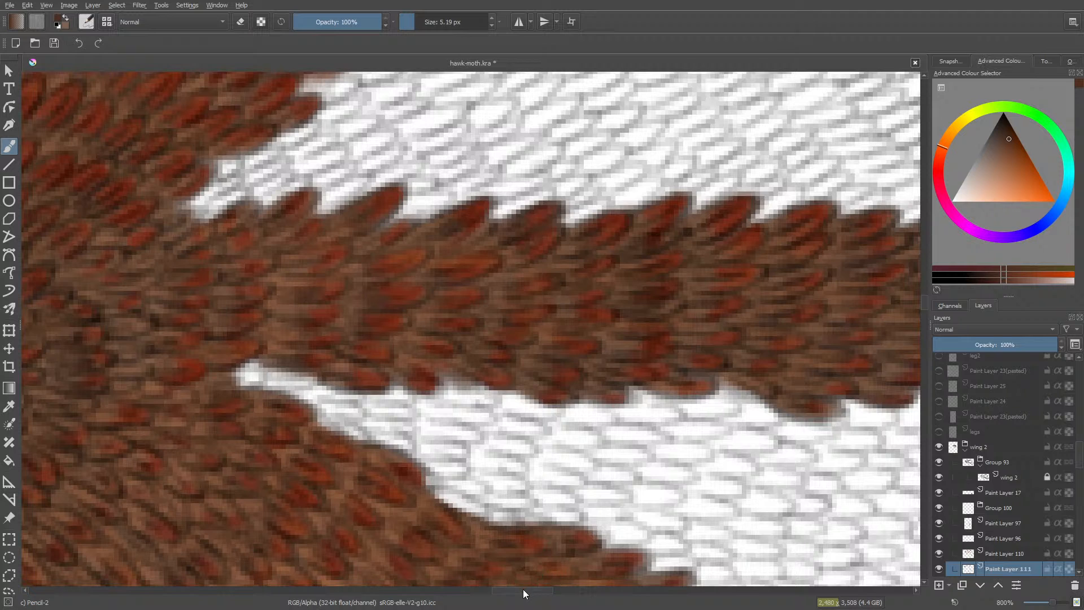
drag(528, 590, 695, 600)
drag(925, 302, 924, 297)
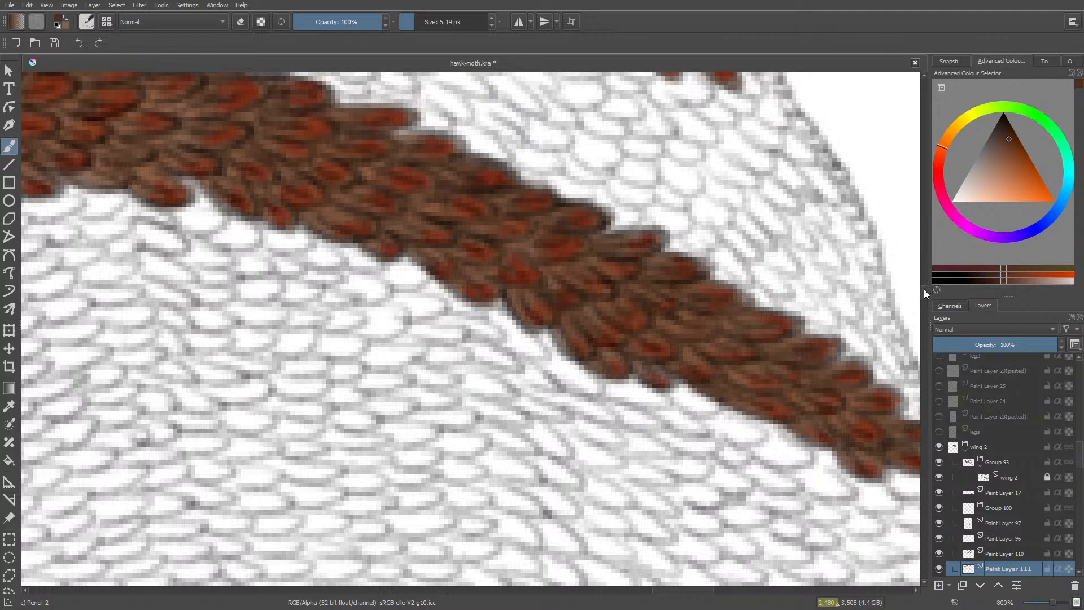
drag(923, 279, 925, 276)
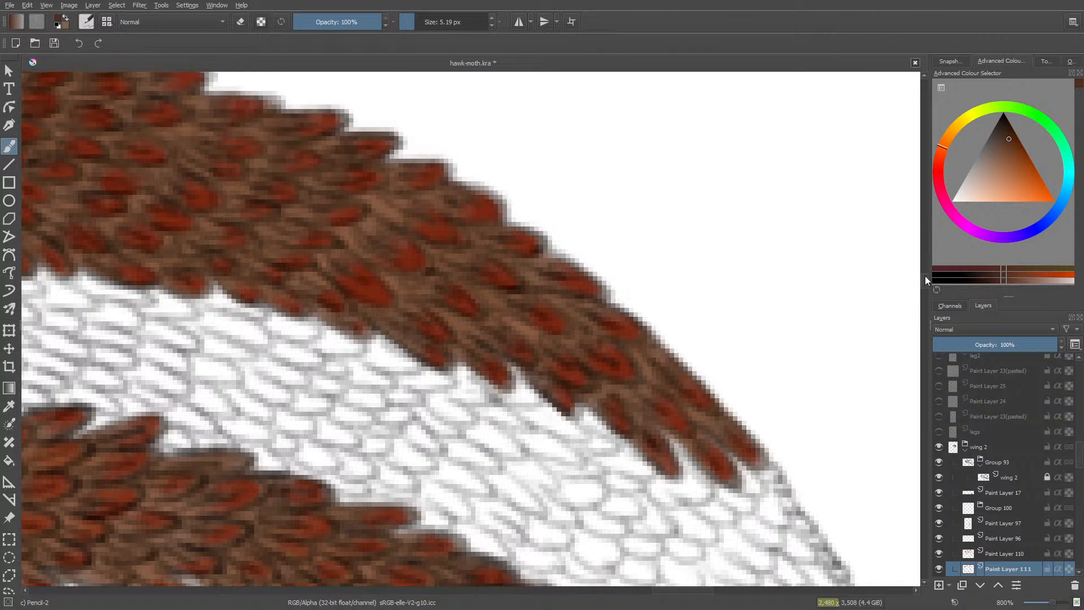
drag(680, 589, 443, 584)
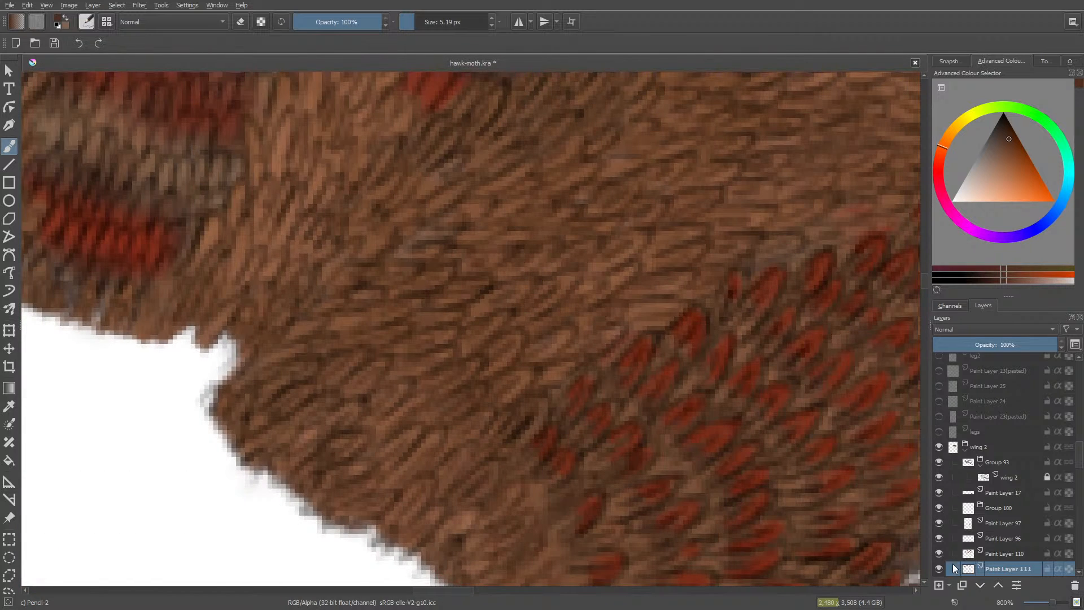
- Add a new paint layer and sample the light tan of the upper wing's pale scales for the freehand brush
click(939, 586)
drag(926, 281, 925, 266)
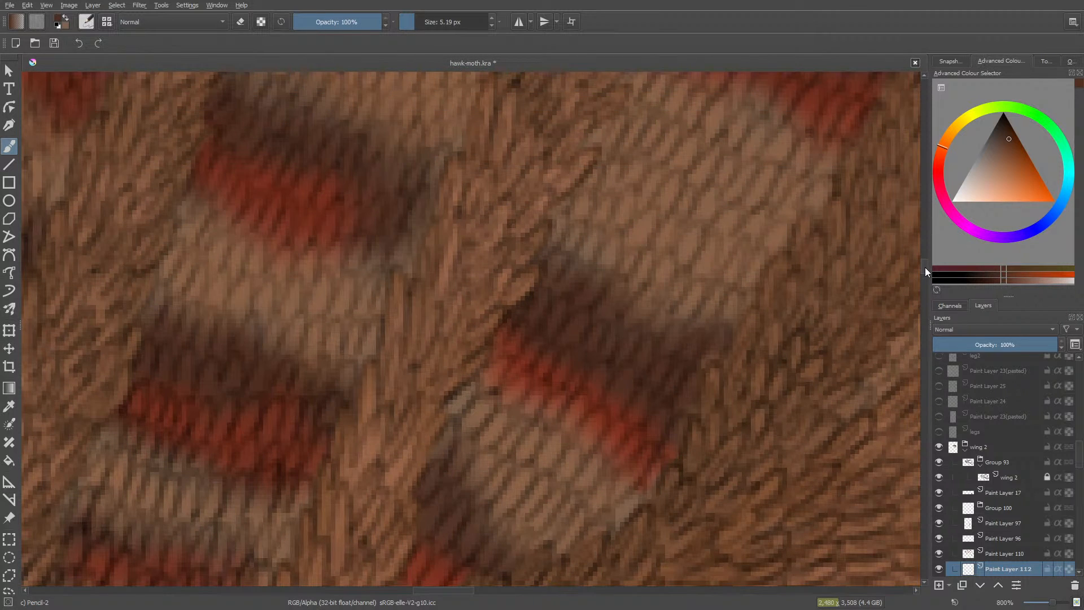
key(p)
click(323, 290)
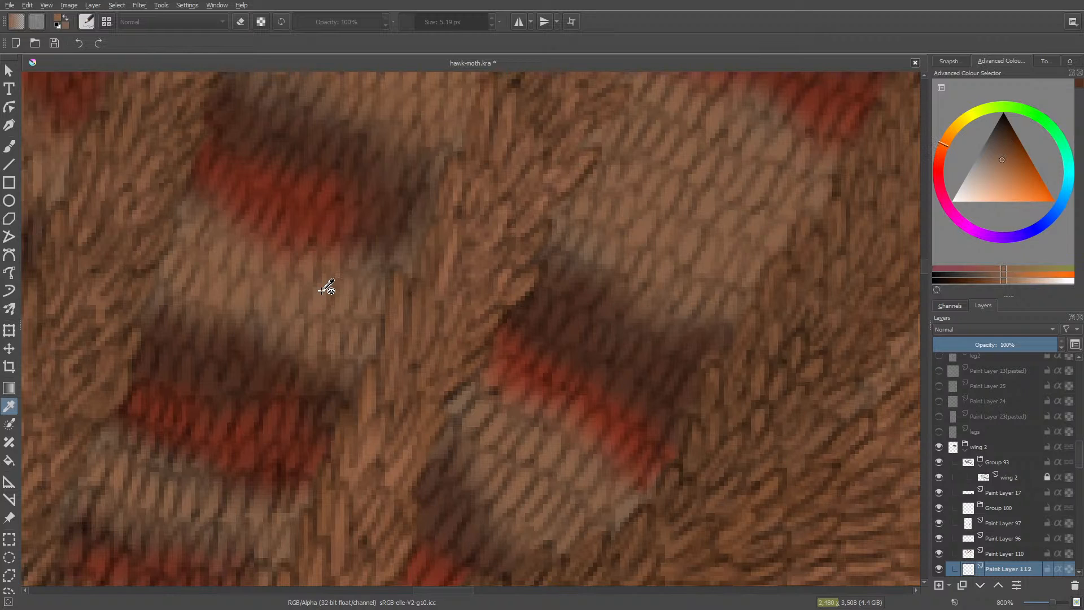
click(3, 146)
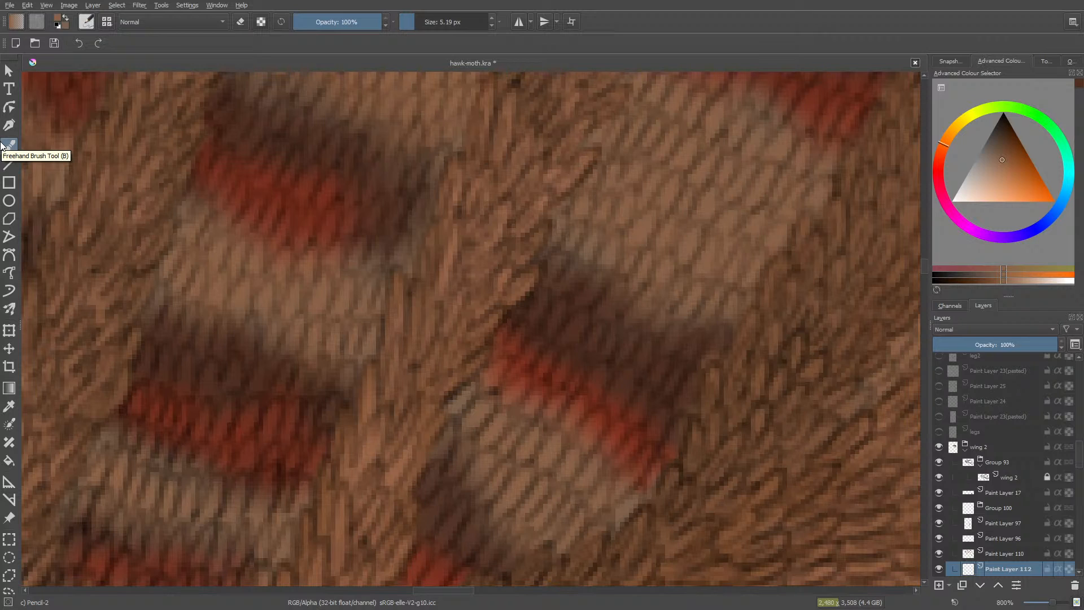
click(3, 145)
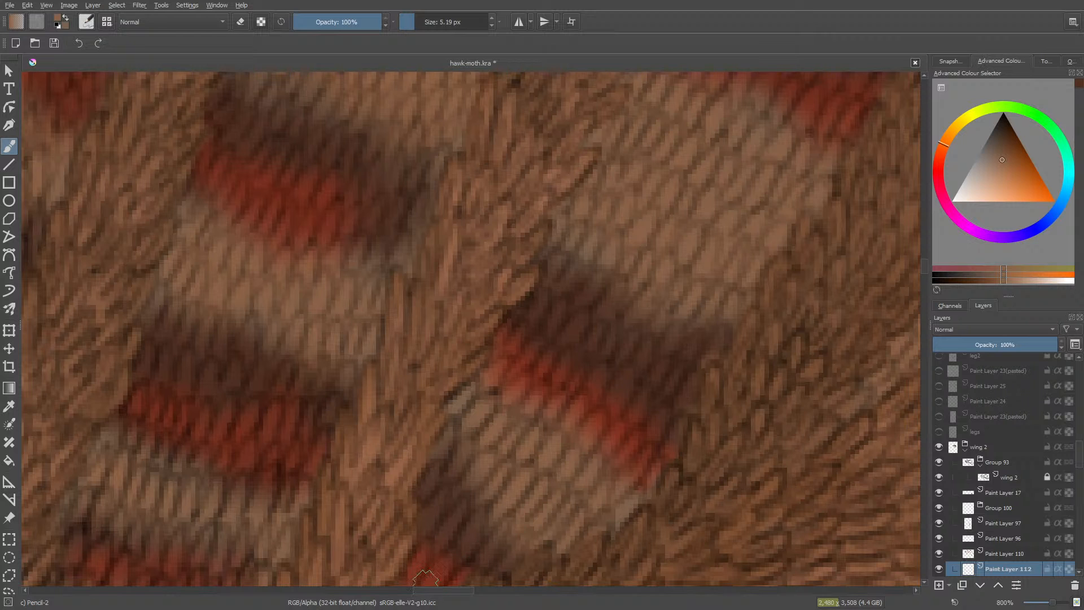
- Paint a tan colour swatch on the blank canvas below the lower wing, between the dark brown and red swatches
drag(458, 590, 572, 587)
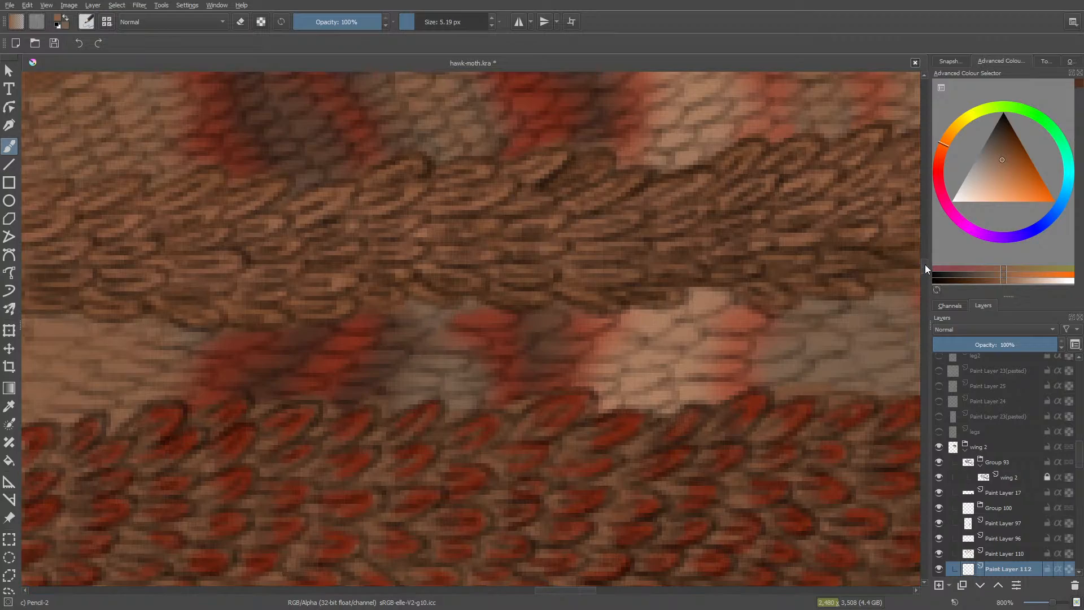
mouse_move(925, 265)
mouse_down()
mouse_move(927, 279)
mouse_move(927, 251)
mouse_move(923, 370)
mouse_move(923, 345)
mouse_up()
mouse_move(525, 489)
mouse_down()
mouse_move(512, 512)
mouse_move(531, 499)
mouse_move(514, 495)
mouse_move(523, 484)
mouse_move(520, 517)
mouse_move(539, 509)
mouse_move(545, 480)
mouse_up()
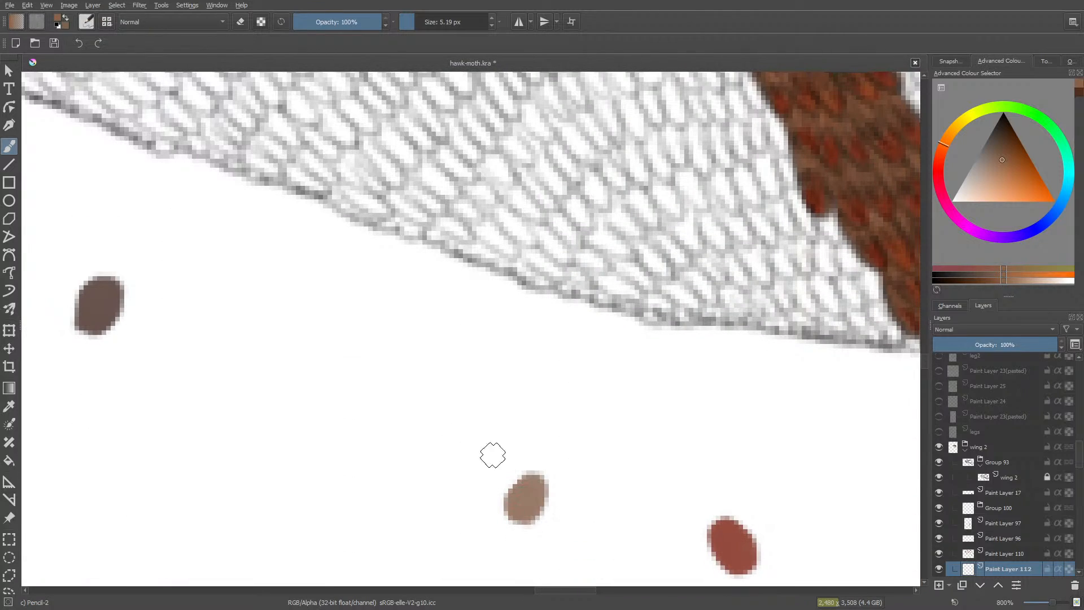
- Paint tan highlights on the brown scales of the first vein near the wing's lower edge and move the tan layer below Paint Layer 111
mouse_move(554, 590)
mouse_down()
mouse_move(596, 589)
mouse_move(587, 576)
mouse_up()
scroll(924, 357, up, 5)
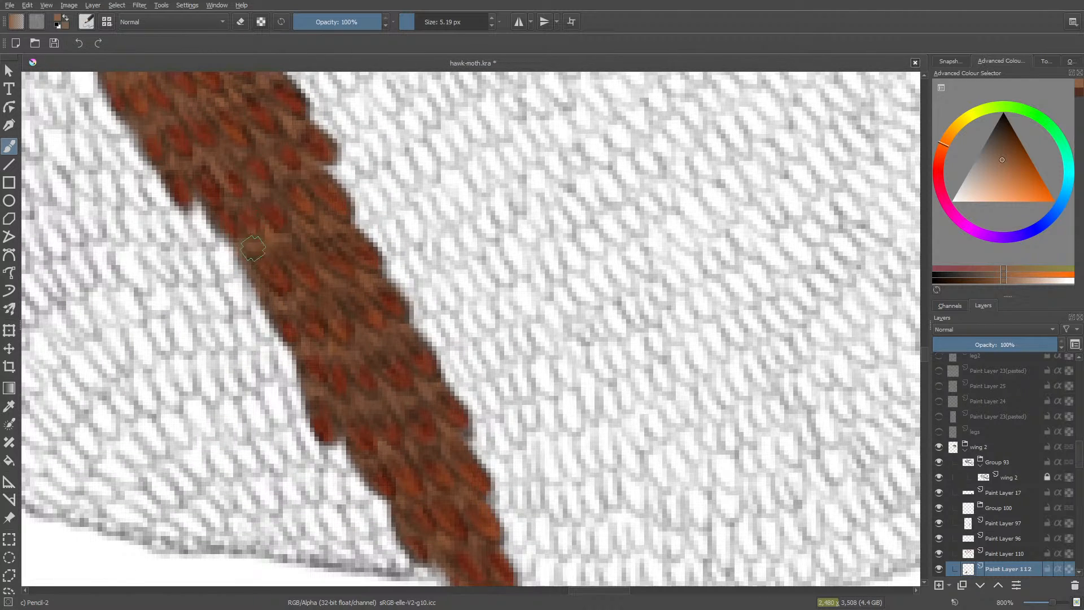
mouse_move(255, 235)
mouse_down()
mouse_move(294, 262)
mouse_move(299, 229)
mouse_move(313, 238)
mouse_move(310, 216)
mouse_move(341, 225)
mouse_up()
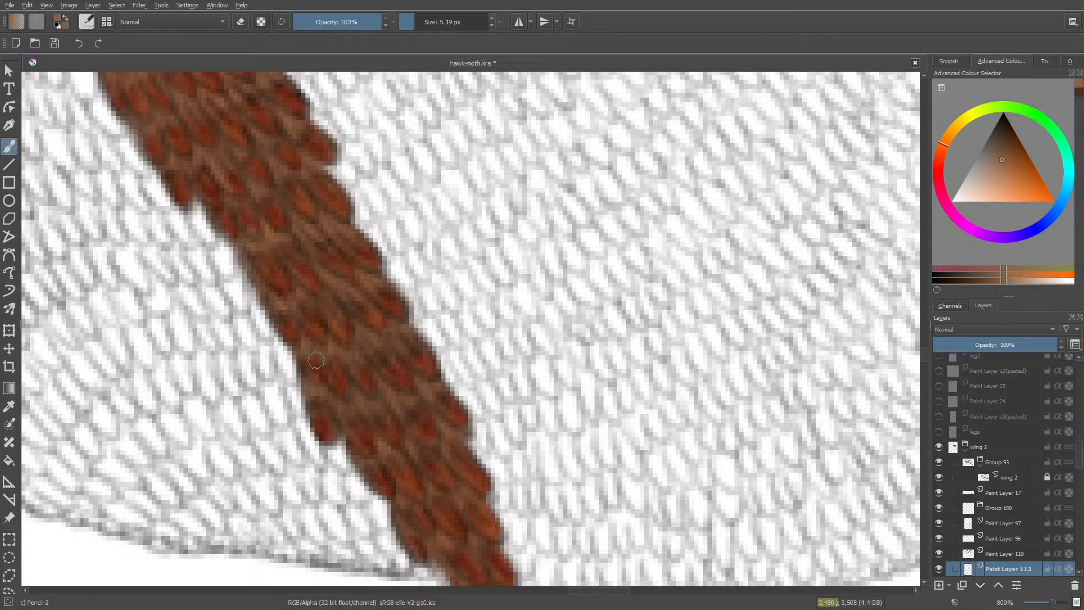
click(981, 586)
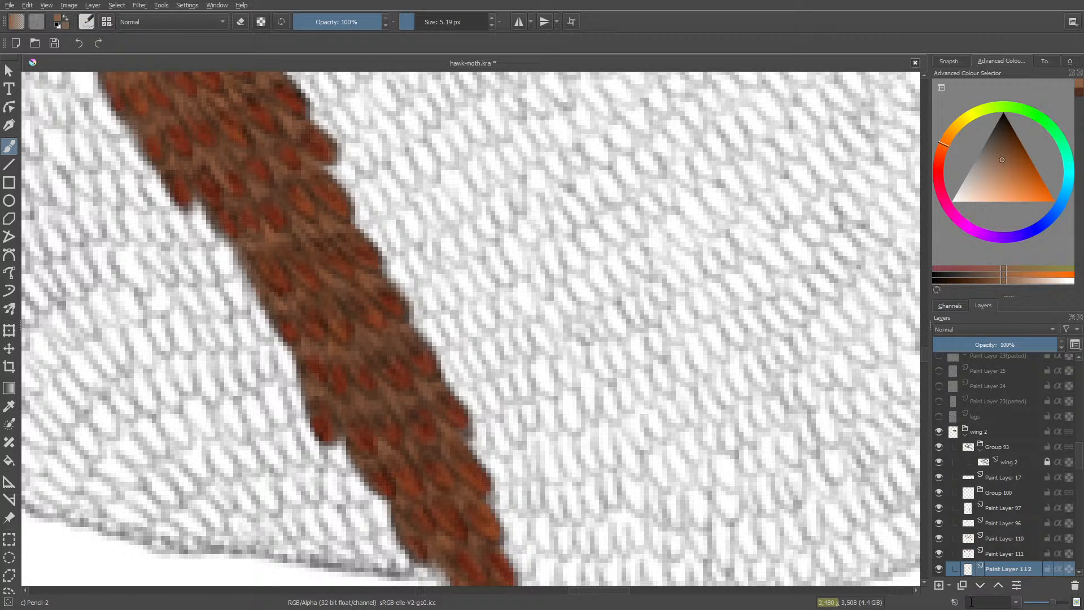
- Touch up the tan highlights with Eraser Soft and continue them with Pencil-2 down to the first vein's tip
key(e)
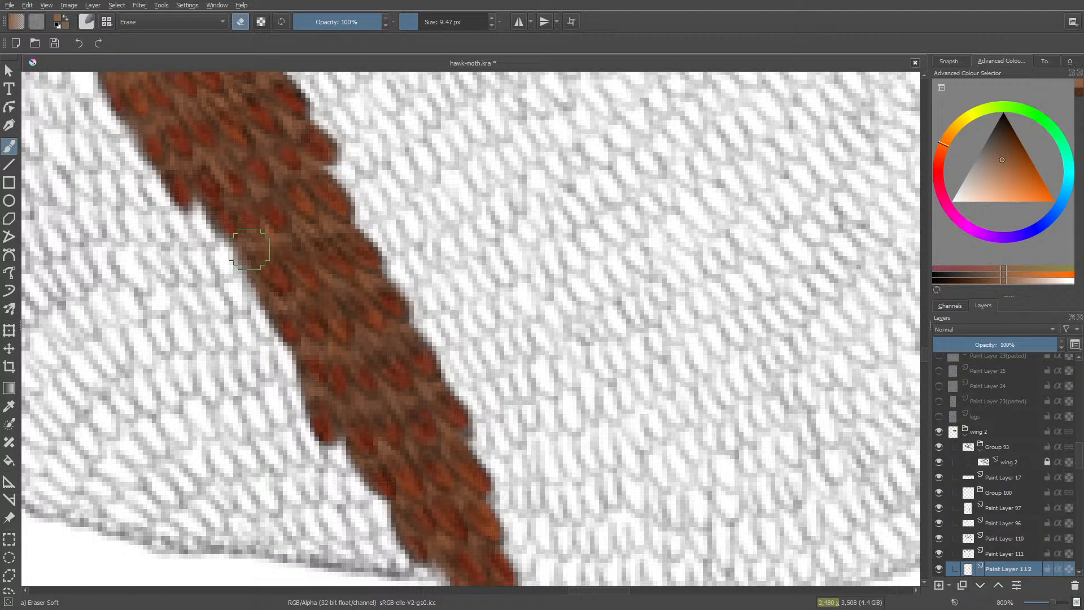
key(e)
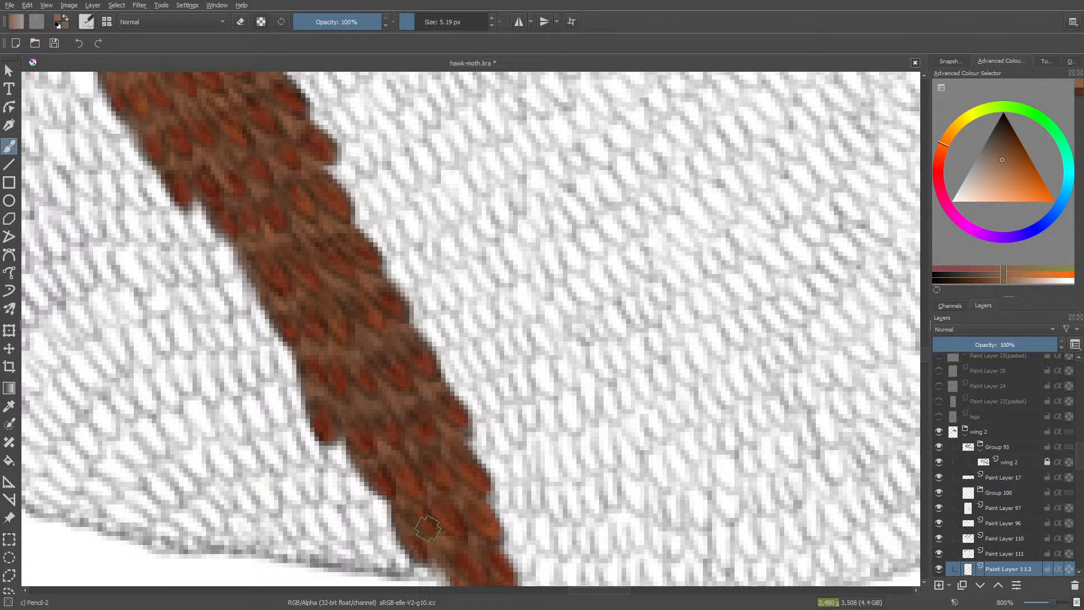
scroll(924, 355, down, 4)
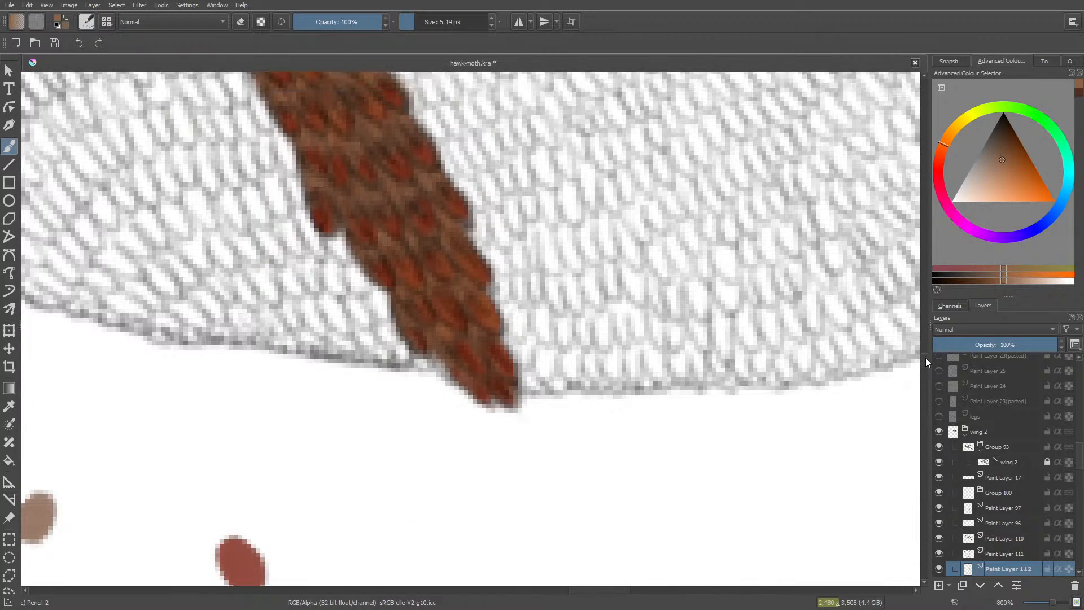
scroll(926, 358, up, 1)
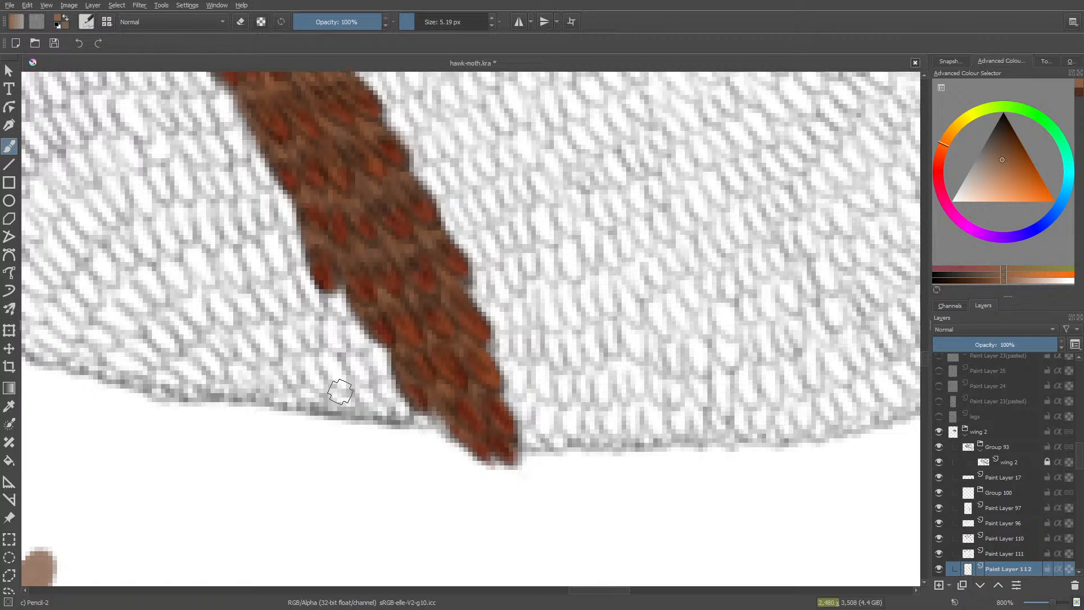
- Paint tan highlights between the red-brown scales along the middle stretch of the first vein
drag(923, 359, 925, 355)
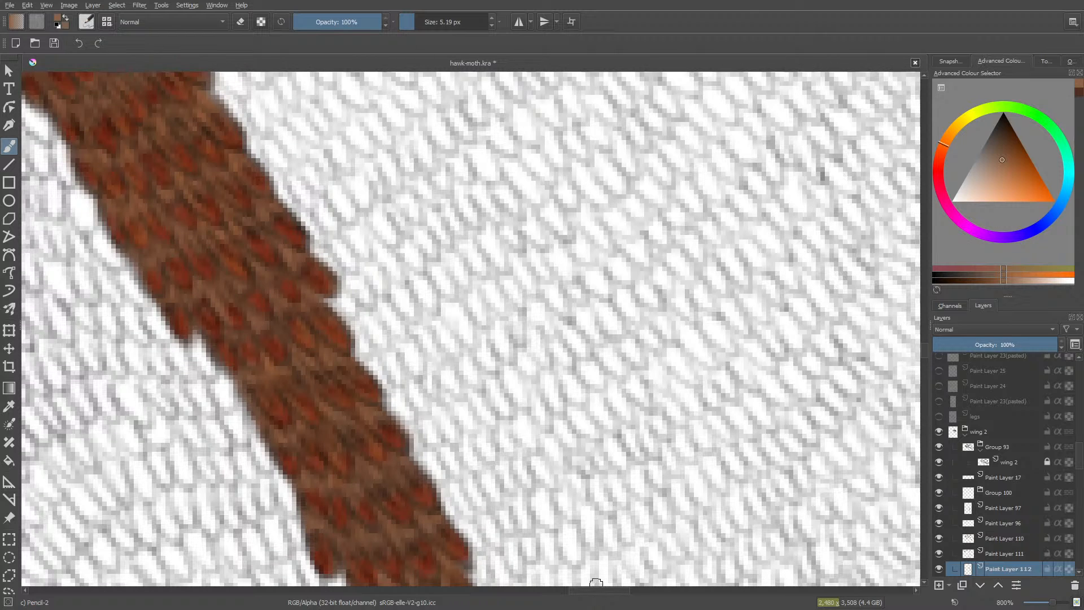
drag(592, 590, 577, 589)
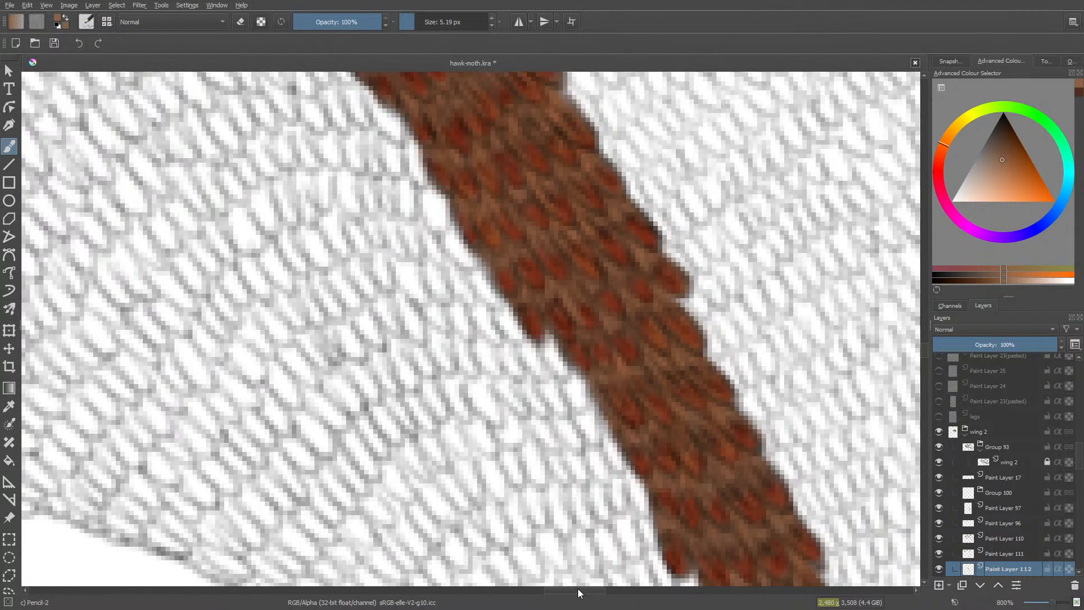
drag(923, 348, 925, 344)
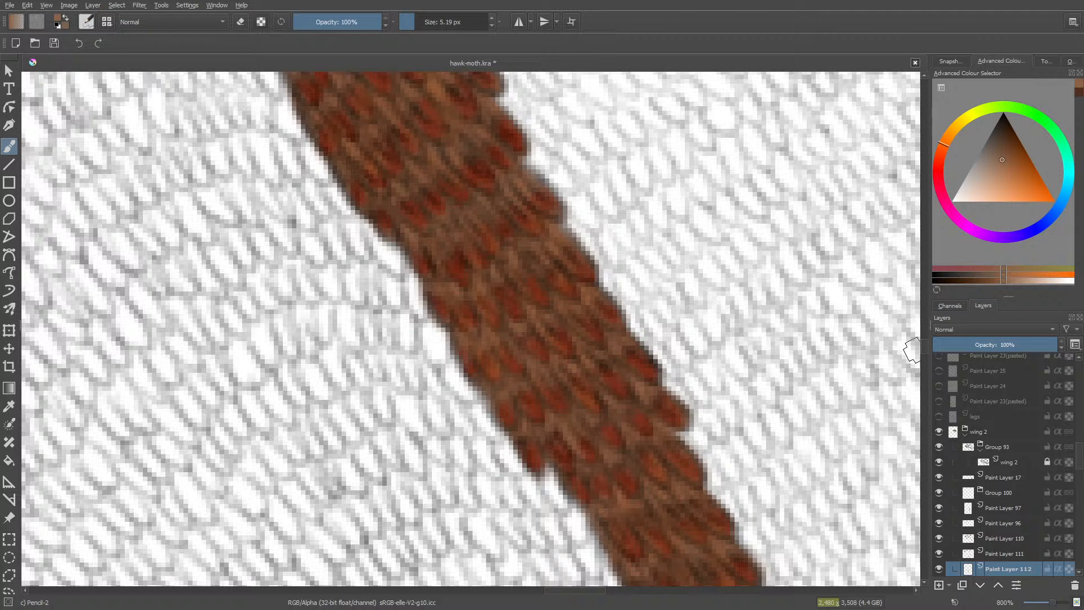
drag(924, 343, 923, 338)
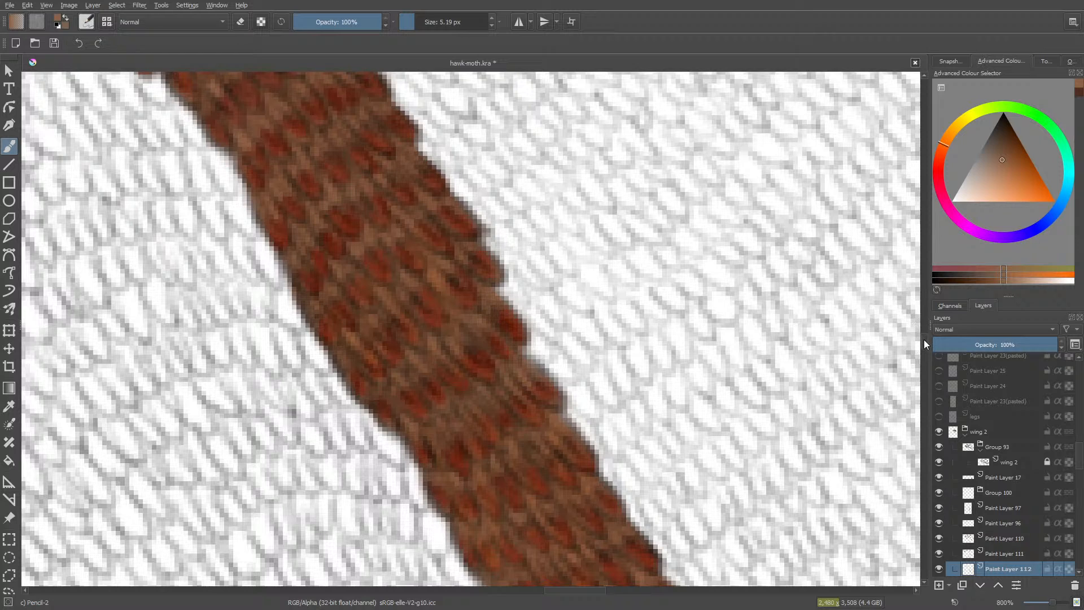
scroll(924, 340, up, 3)
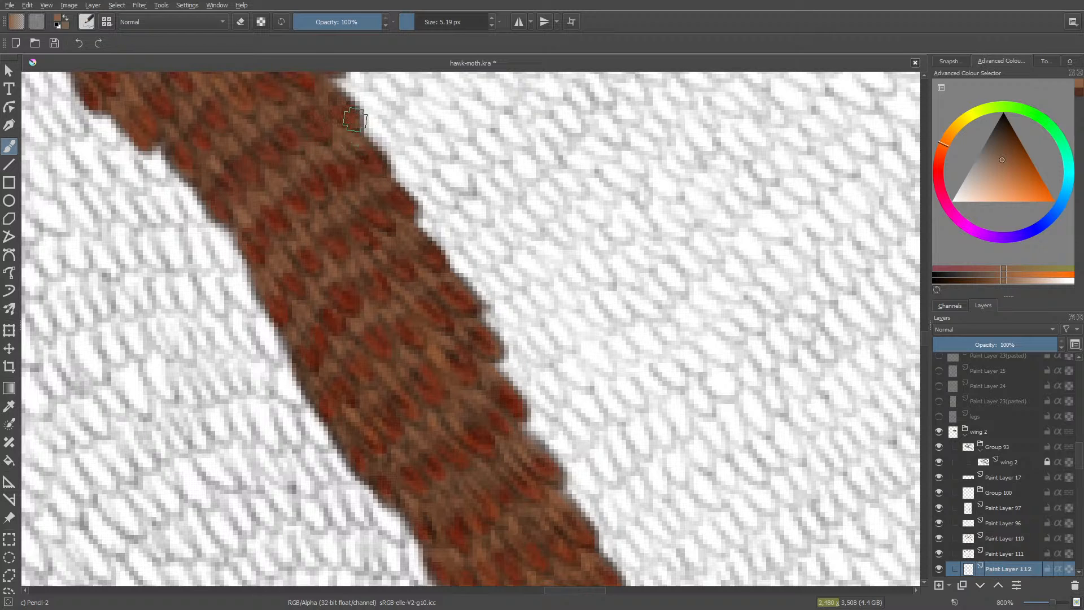
- Continue the tan scale highlights along the widening upper stretch of the first vein towards the fork
drag(925, 334, 927, 330)
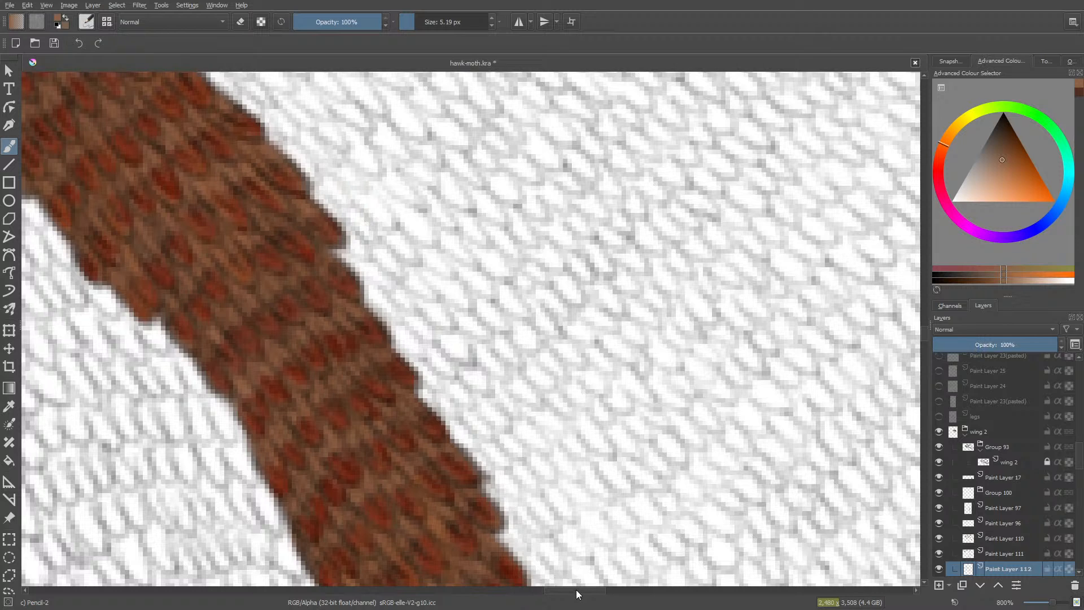
drag(576, 589, 557, 589)
drag(925, 337, 925, 328)
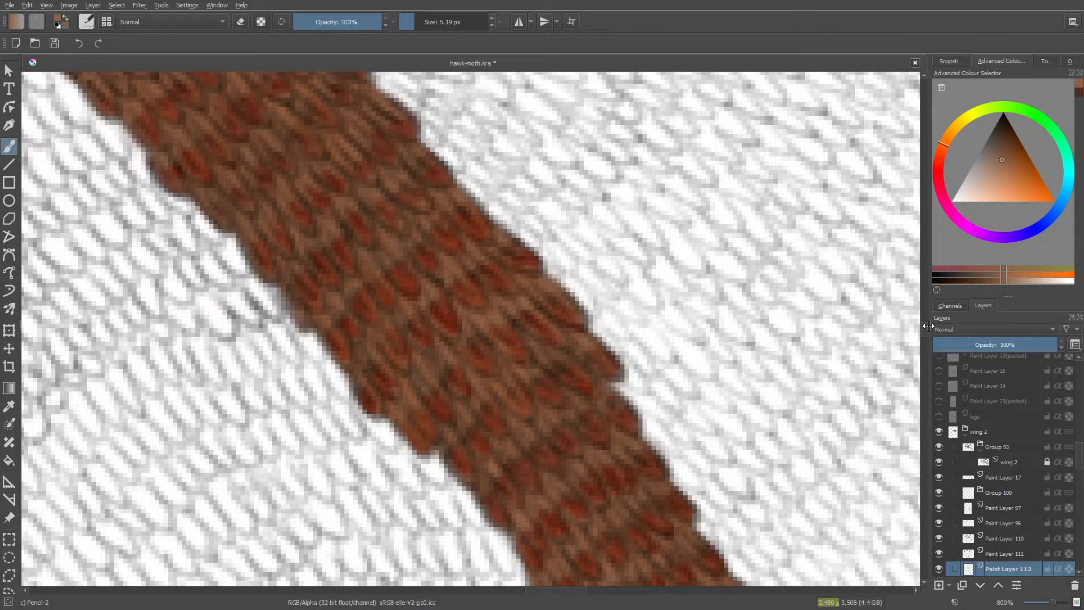
scroll(472, 329, up, 5)
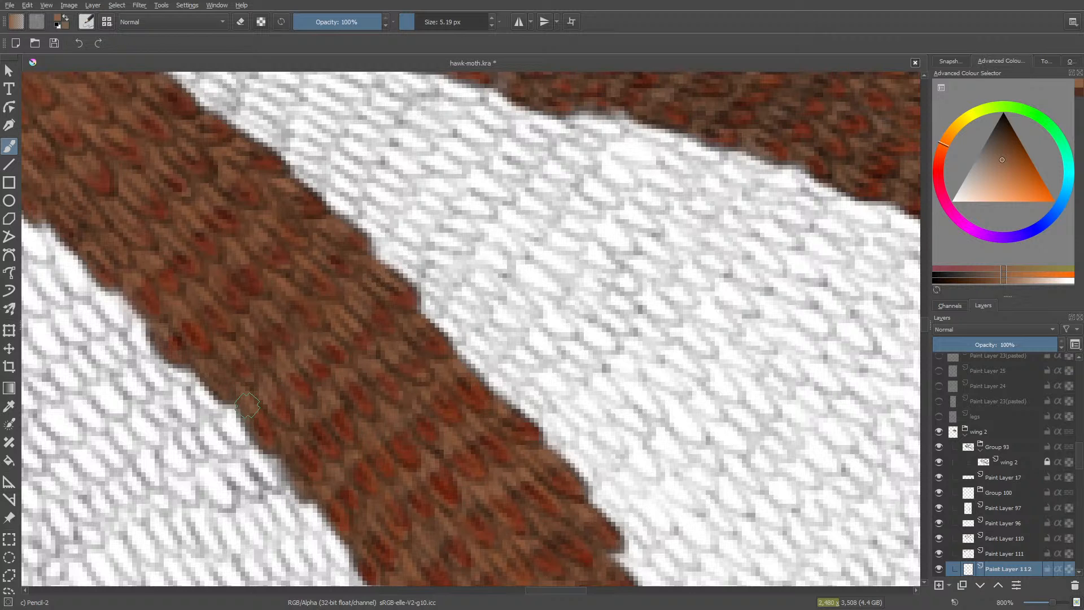
drag(547, 592, 533, 589)
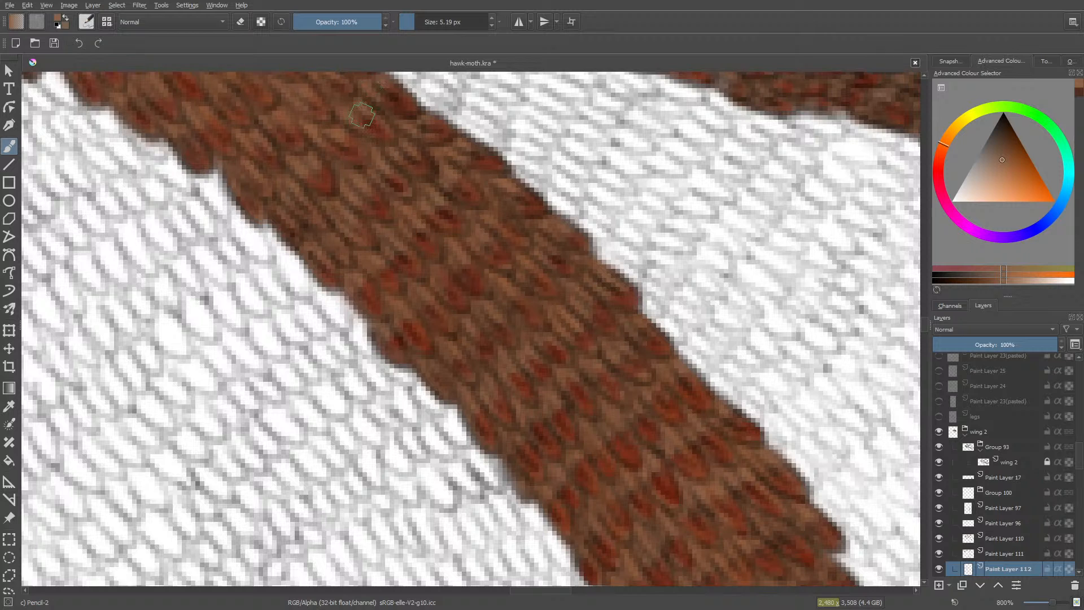
- Paint tan highlights on the scales around the fork where the first and second veins meet
scroll(924, 323, up, 5)
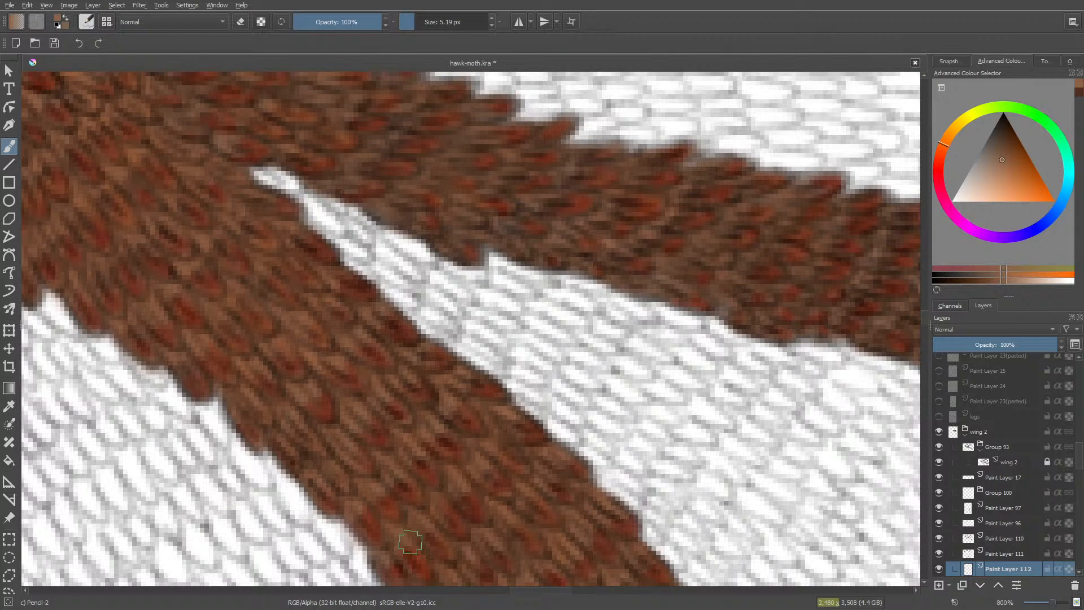
scroll(527, 590, left, 5)
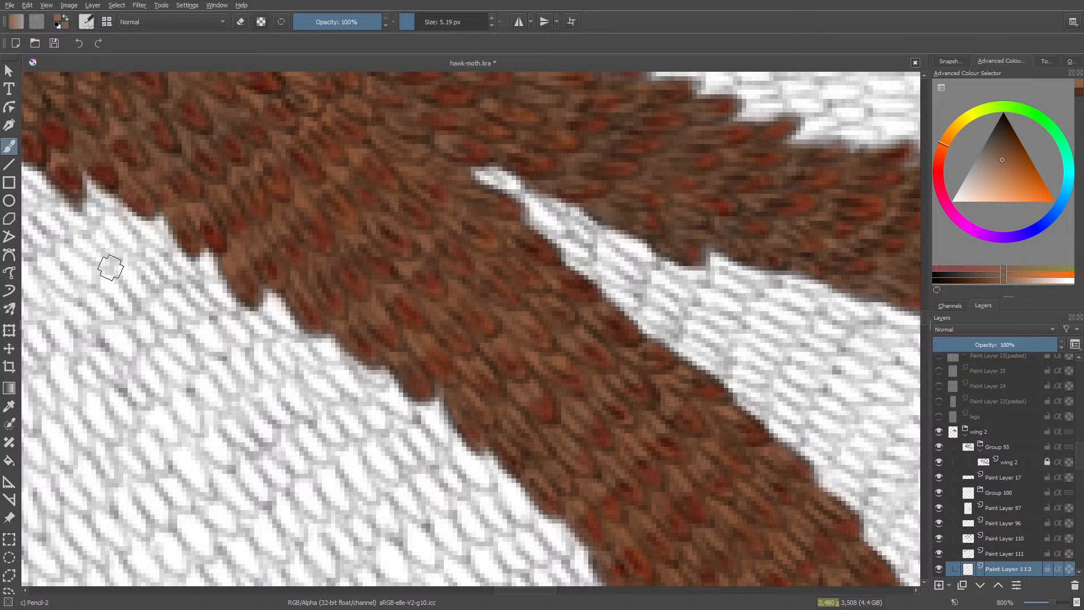
scroll(921, 314, up, 5)
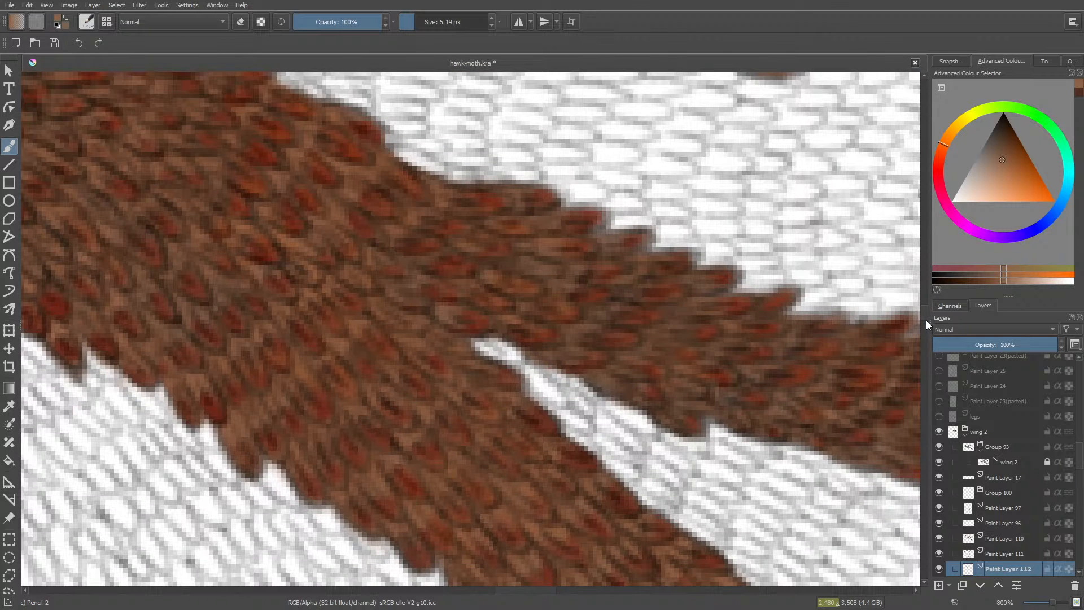
- Paint tan highlights on the second vein's scales, from its tip at the wing edge through its outer stretch
drag(523, 591, 689, 591)
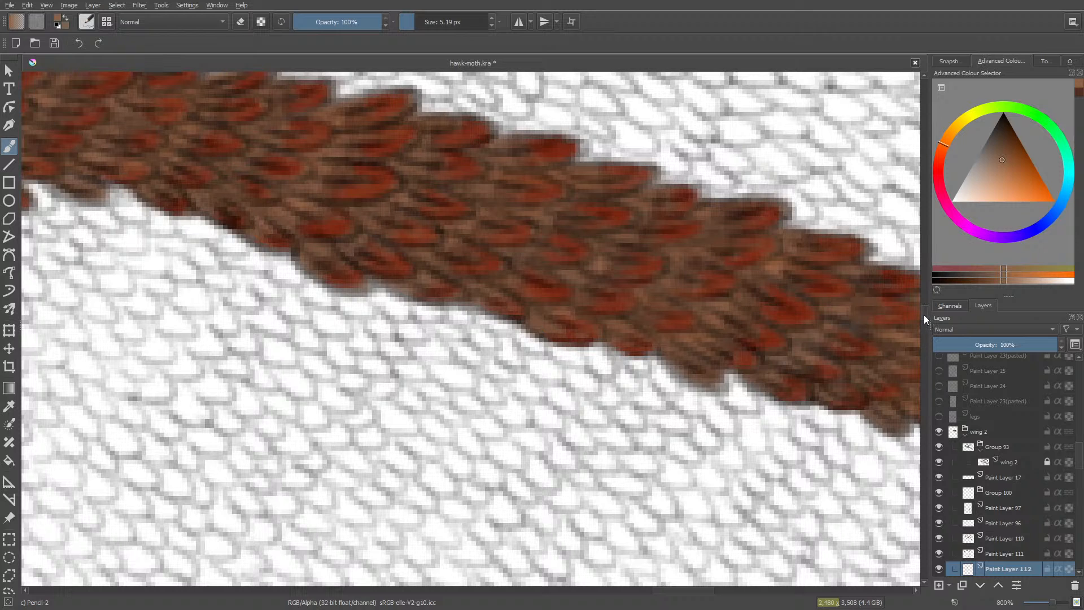
drag(924, 314, 923, 344)
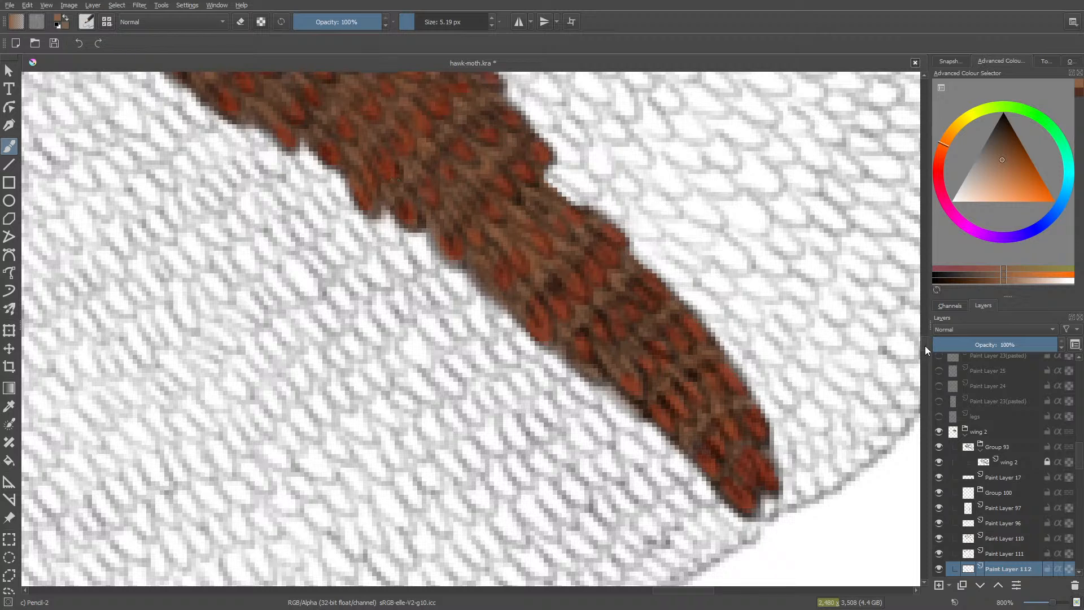
scroll(926, 345, up, 5)
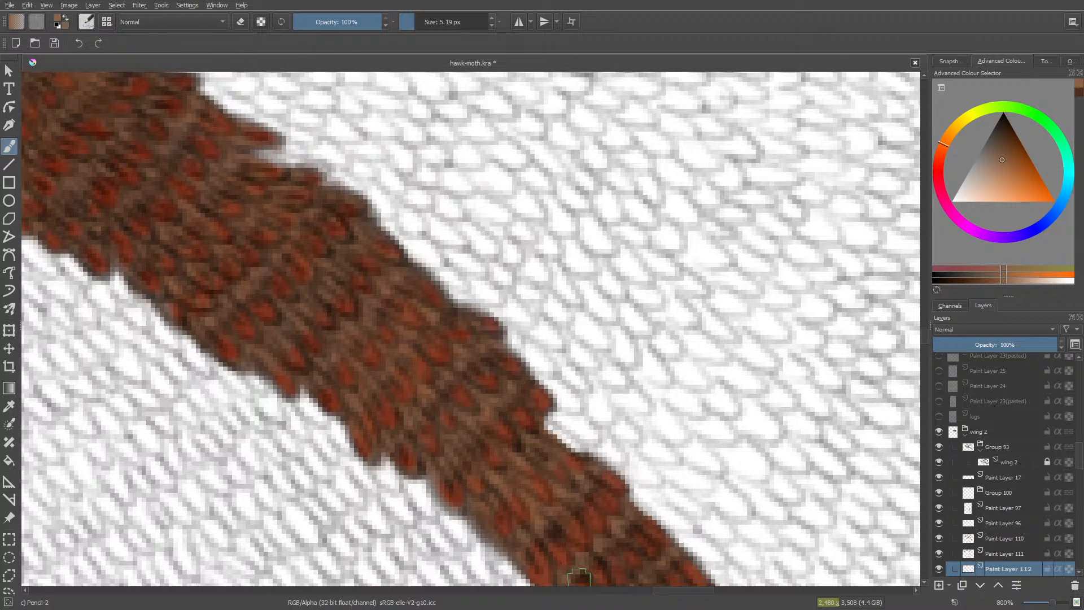
scroll(680, 593, left, 5)
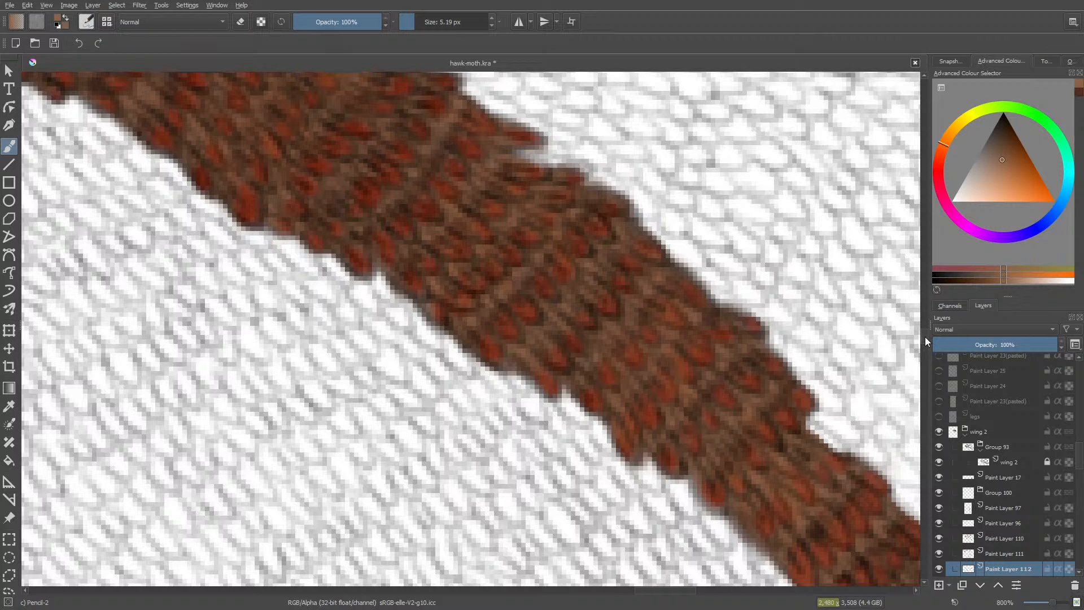
scroll(926, 335, up, 3)
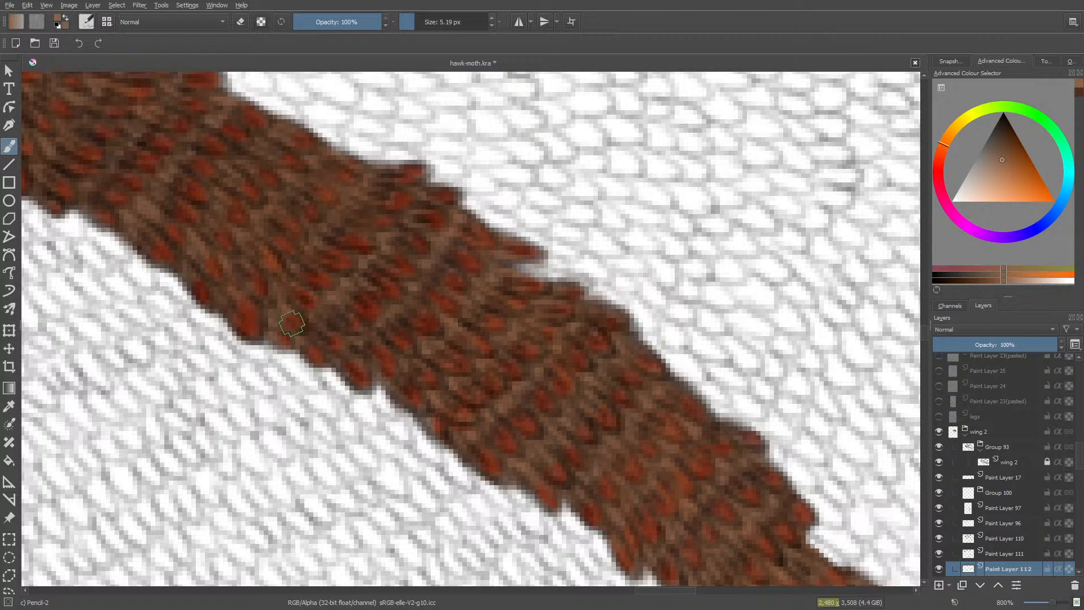
drag(663, 589, 653, 591)
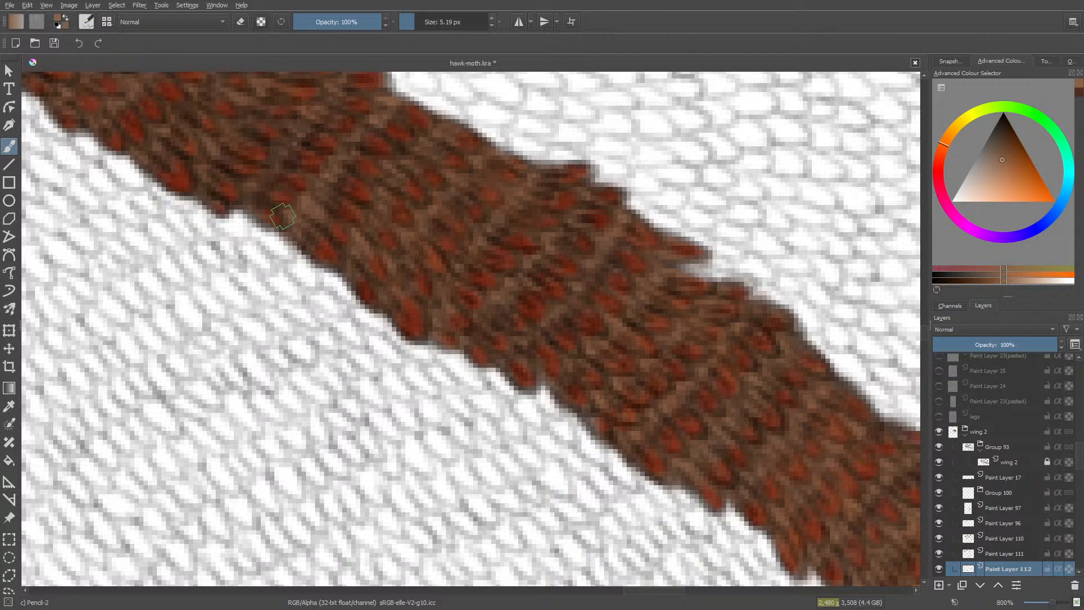
- Continue the tan scale highlights along the middle stretch of the second vein
scroll(653, 593, left, 5)
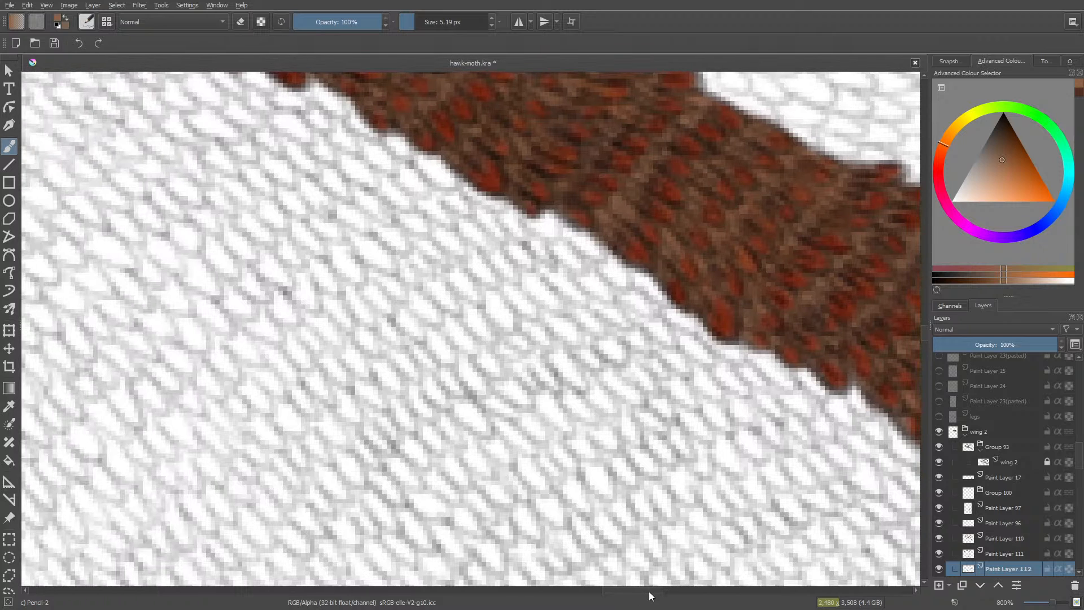
scroll(924, 327, up, 5)
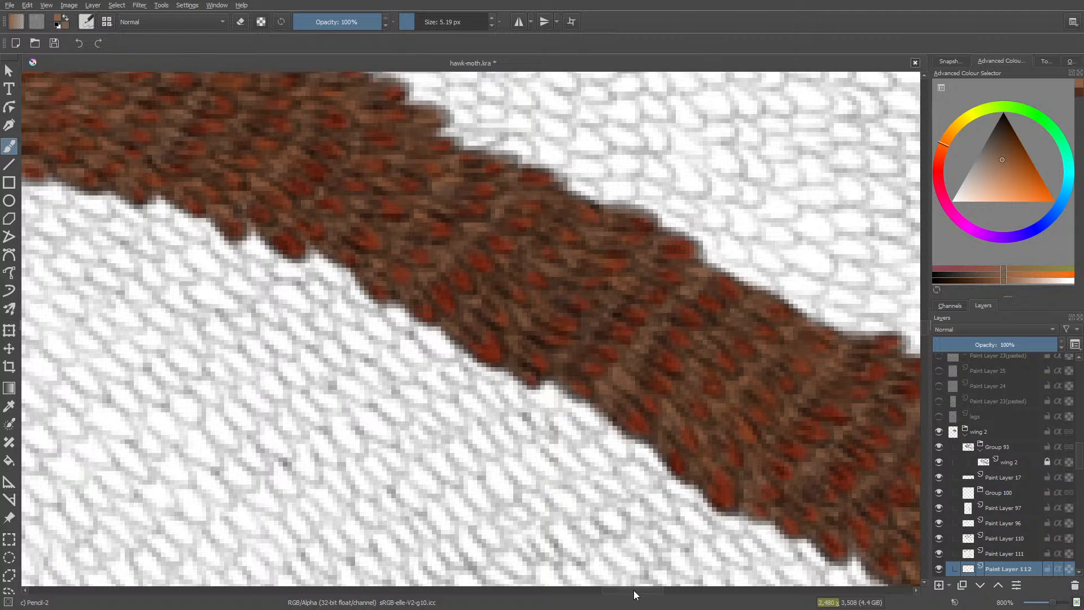
drag(634, 594, 611, 597)
scroll(924, 332, up, 6)
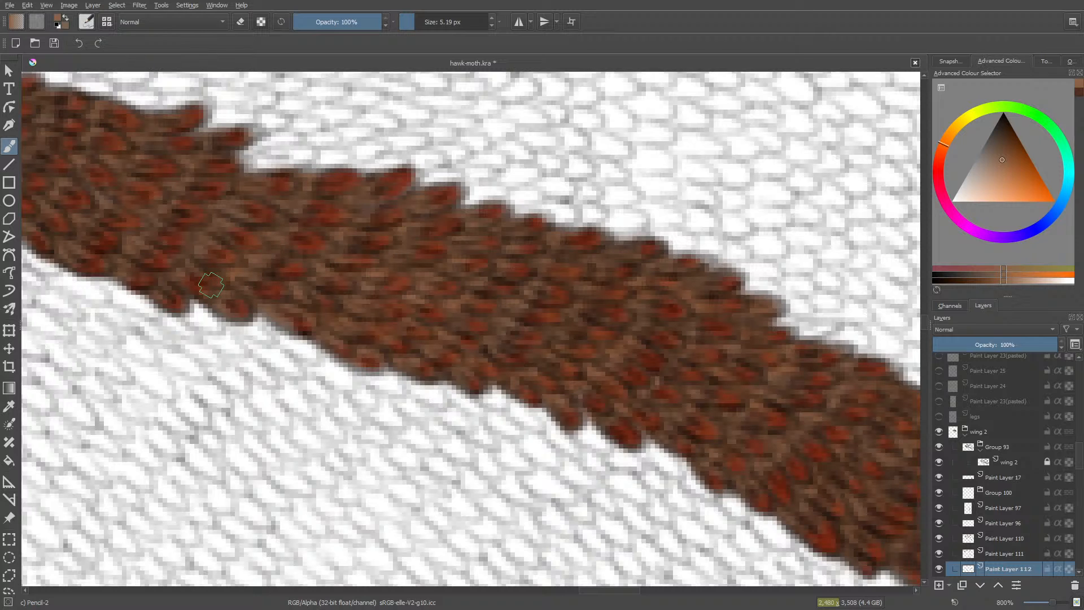
drag(610, 592, 596, 601)
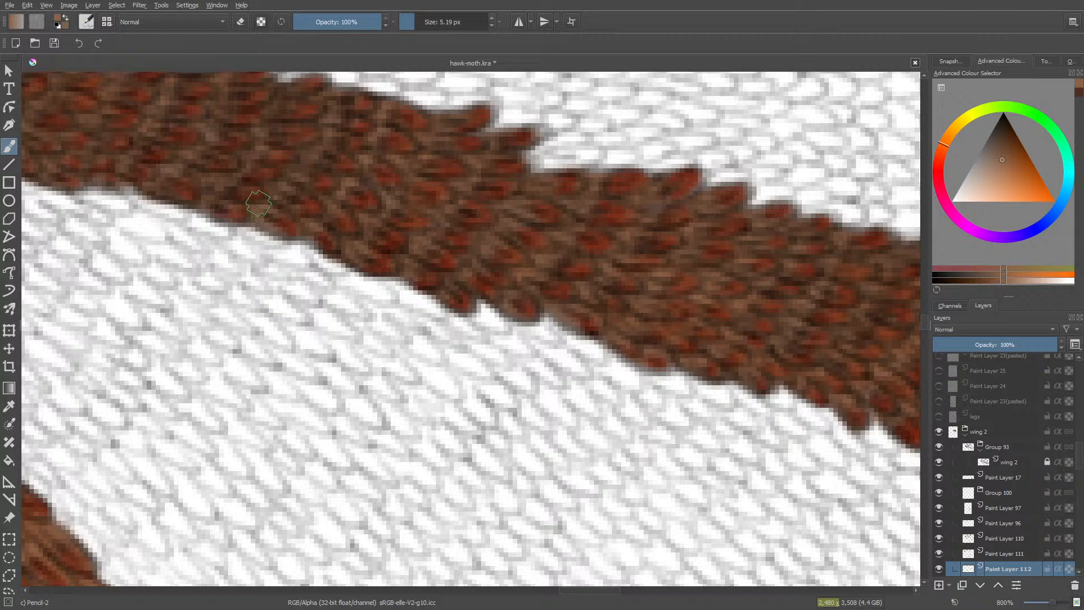
- Paint tan highlights on the second vein's inner scales until they join the fork with the first vein
scroll(567, 591, left, 5)
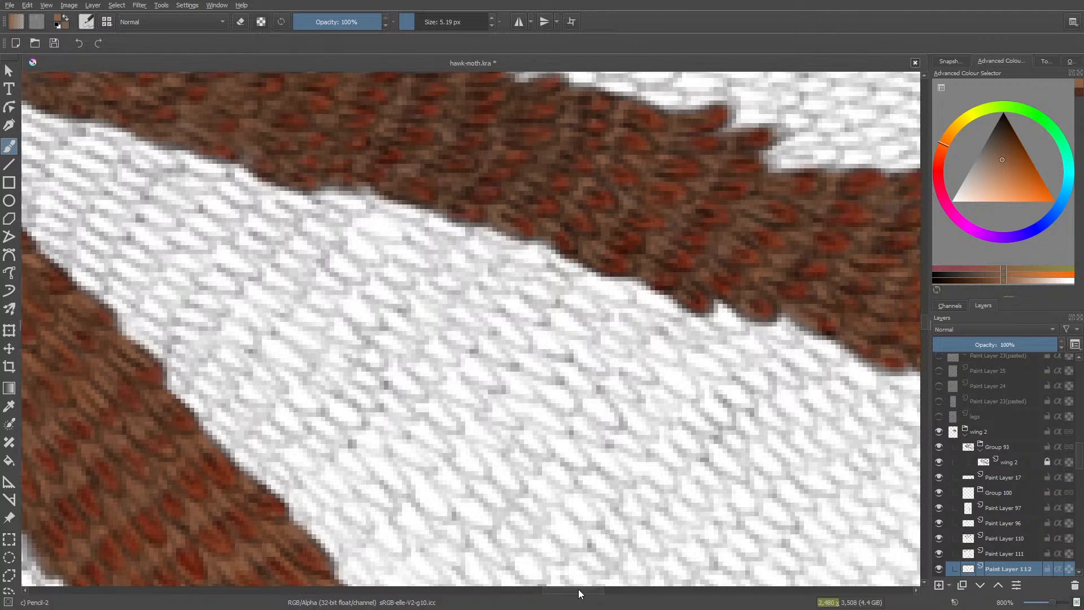
scroll(934, 316, up, 5)
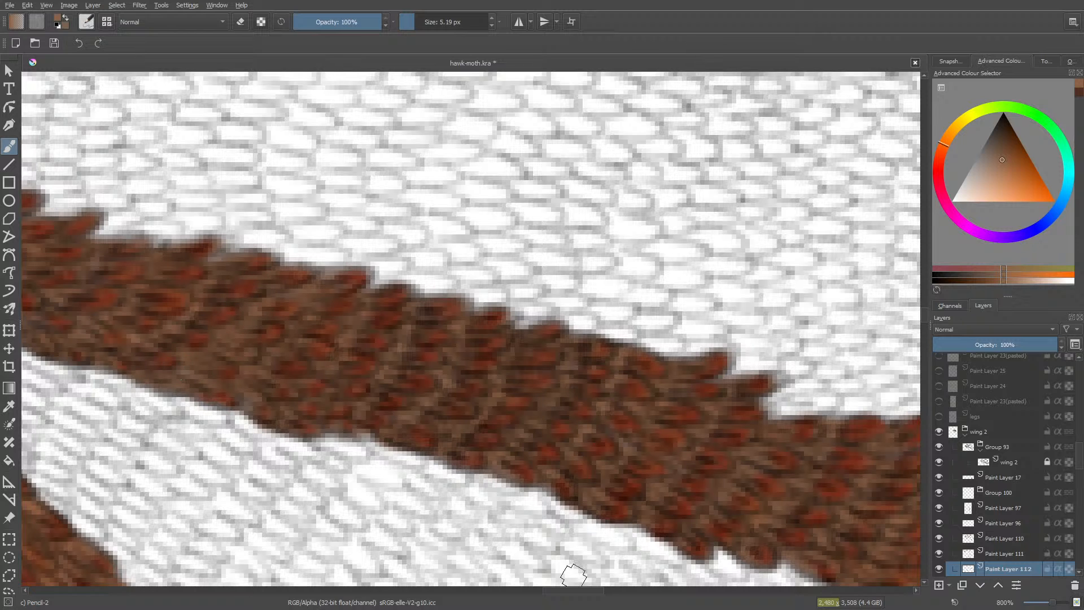
mouse_move(573, 591)
mouse_down()
mouse_move(541, 597)
mouse_move(556, 593)
mouse_up()
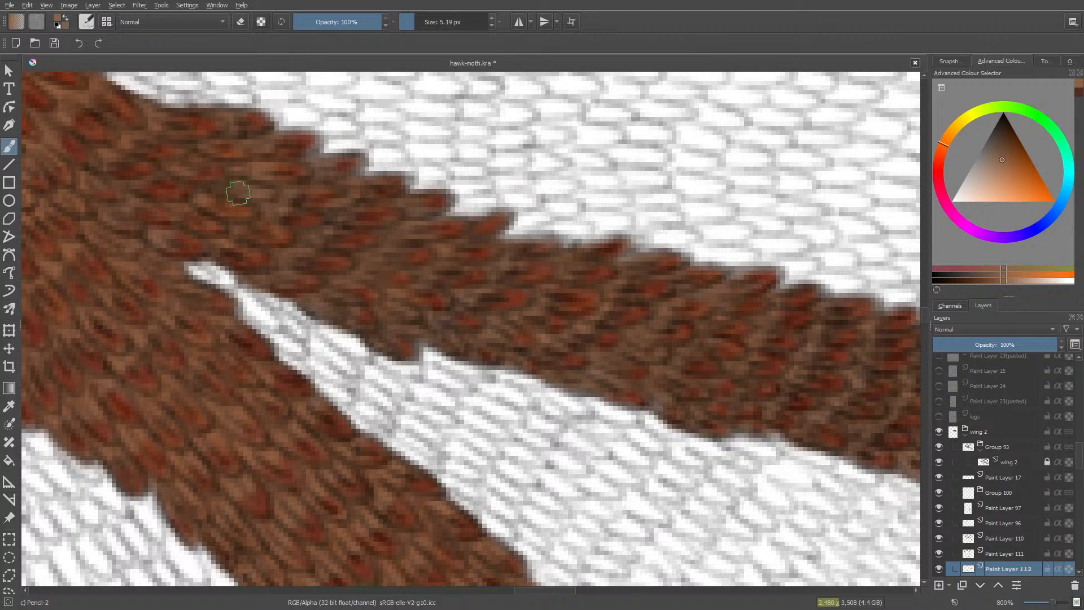
drag(559, 591, 530, 598)
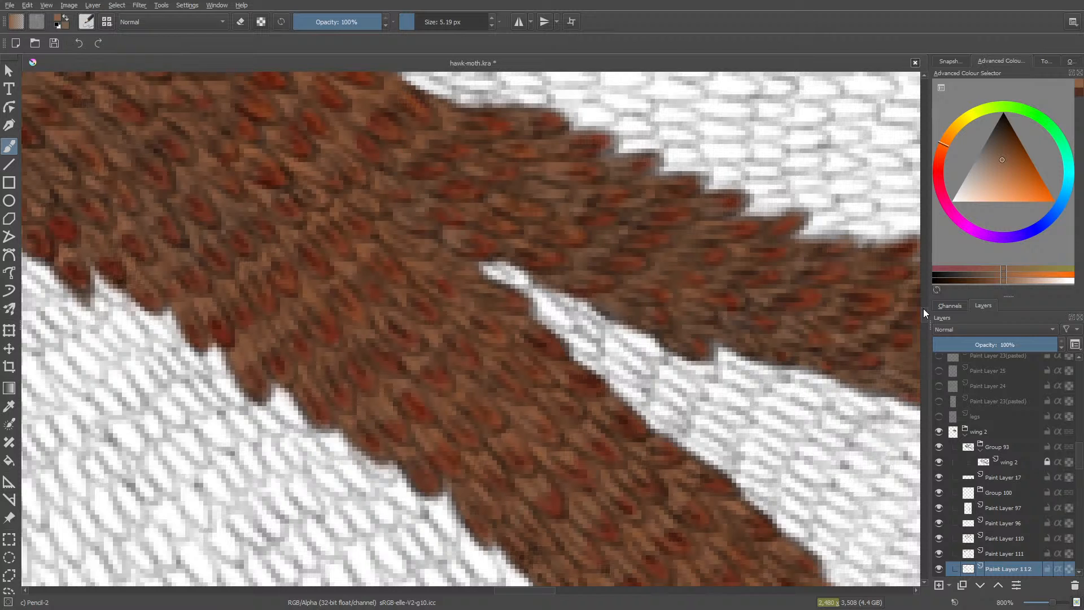
- Paint tan highlights on the third vein's scales, from its tip at the wing edge through its outer stretch
drag(924, 309, 926, 294)
mouse_move(523, 589)
mouse_down()
mouse_move(702, 588)
mouse_move(689, 590)
mouse_up()
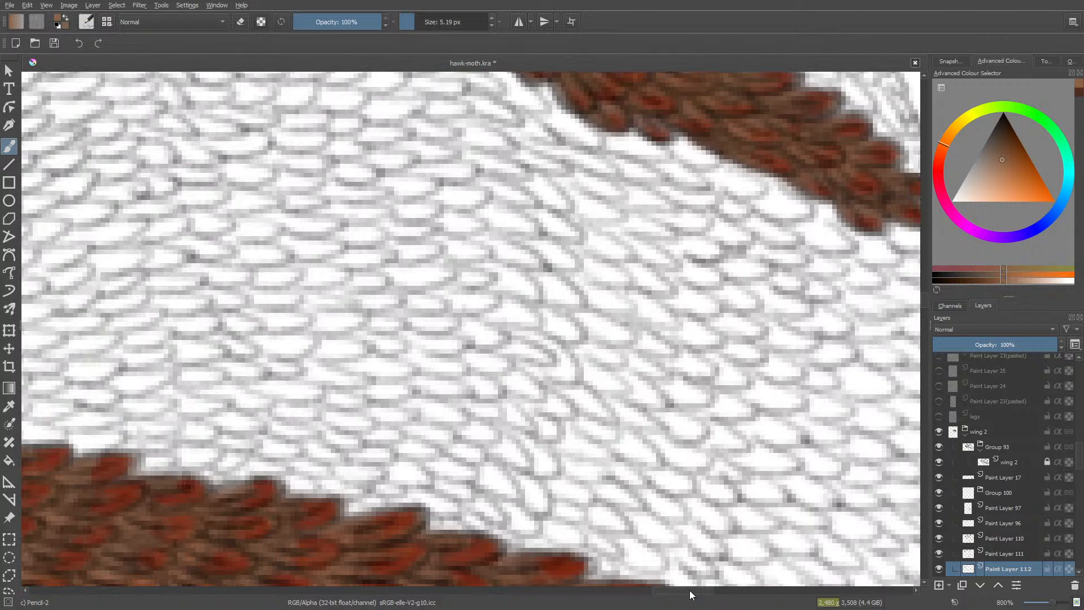
drag(927, 292, 927, 306)
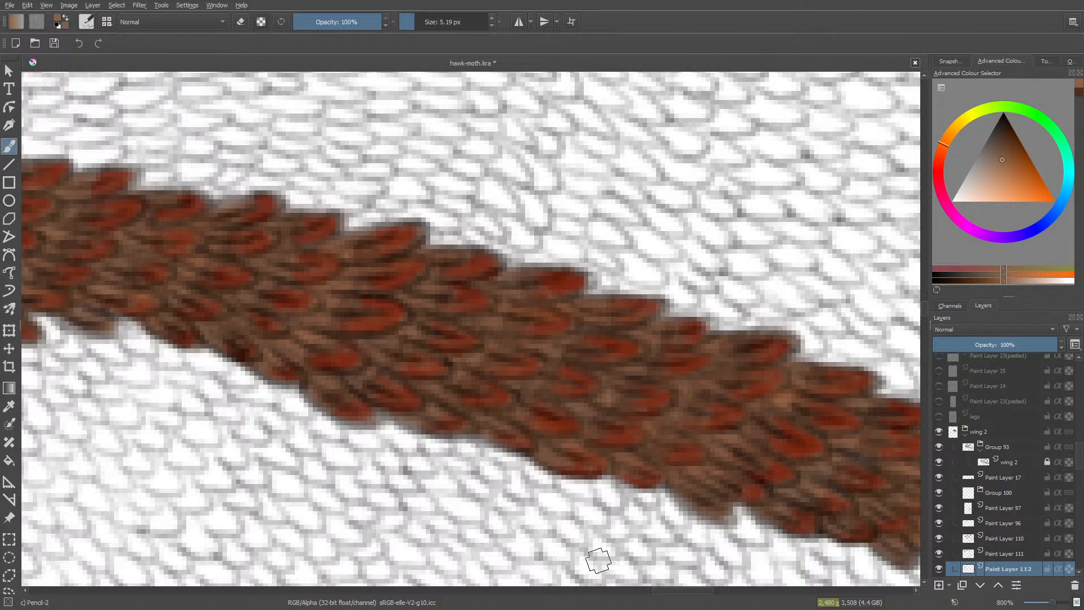
scroll(598, 560, up, 2)
drag(668, 593, 701, 592)
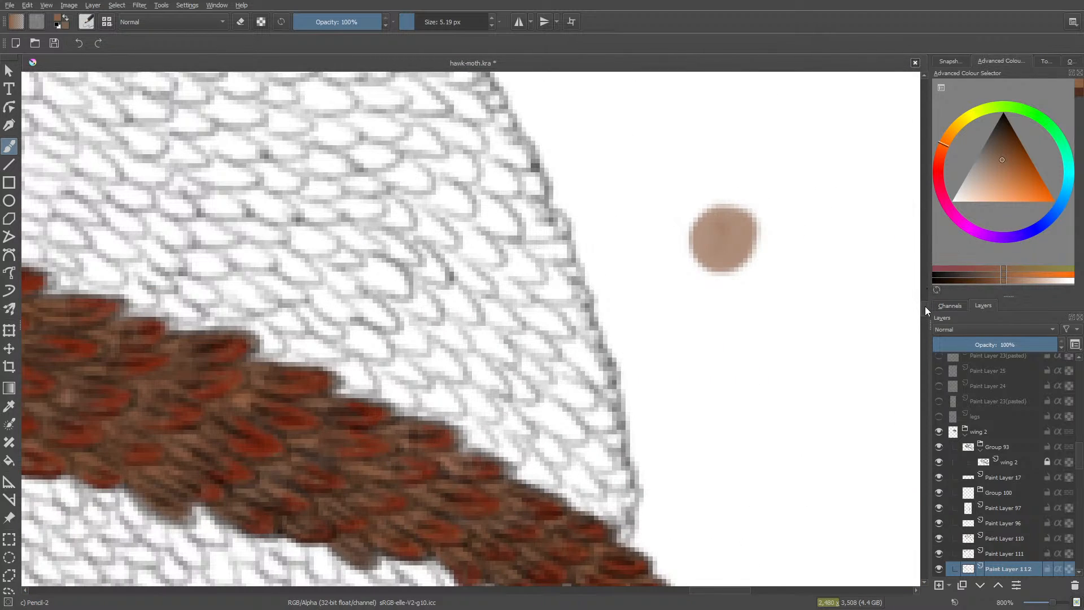
drag(925, 306, 924, 309)
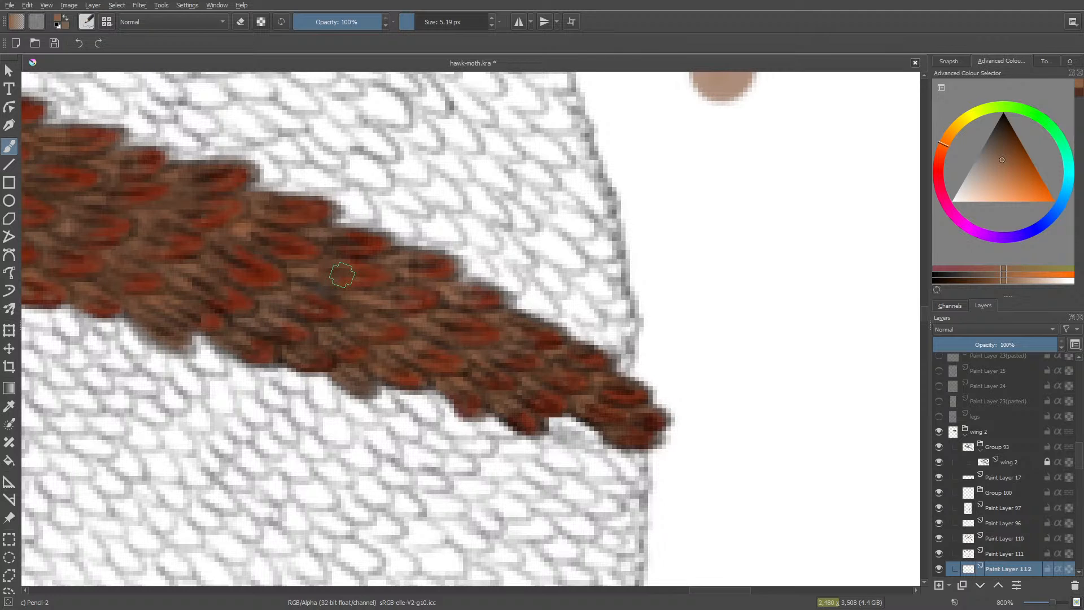
drag(714, 592, 699, 600)
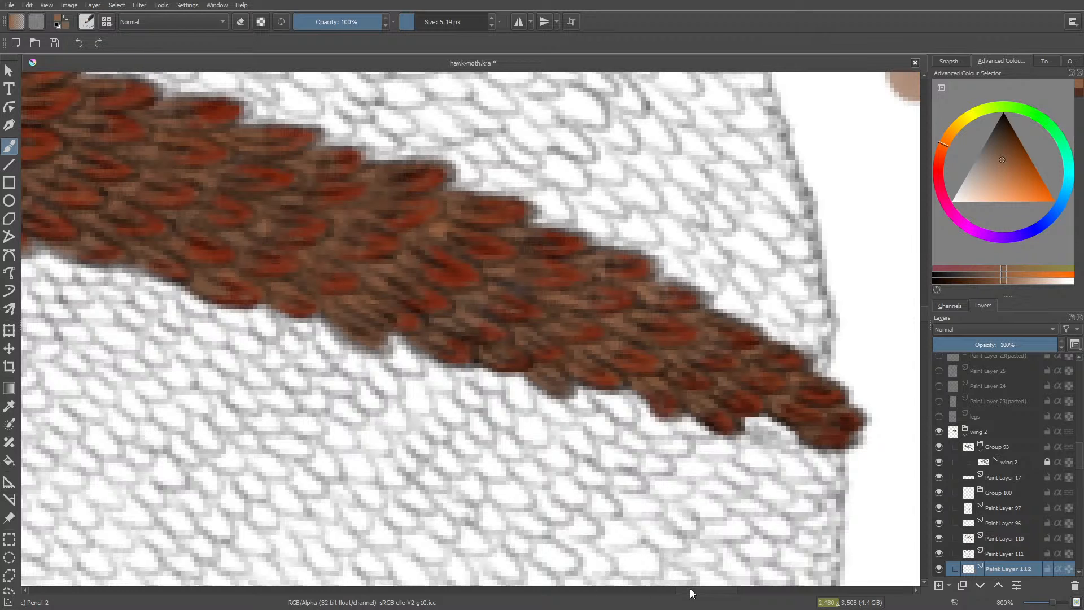
- Continue the tan scale highlights along the middle stretch of the third vein
drag(708, 592, 687, 600)
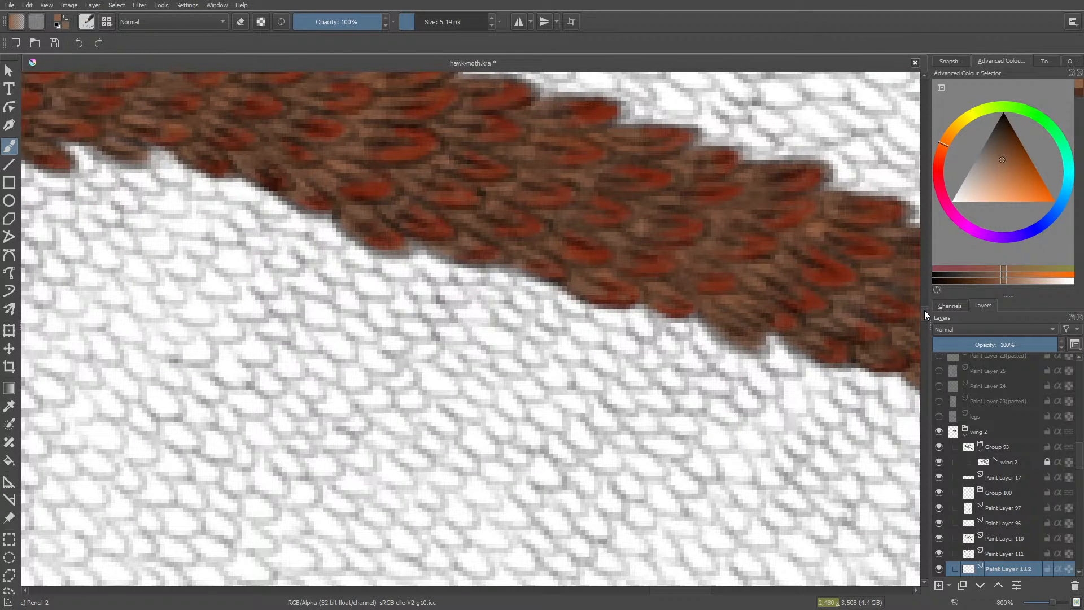
scroll(925, 305, up, 3)
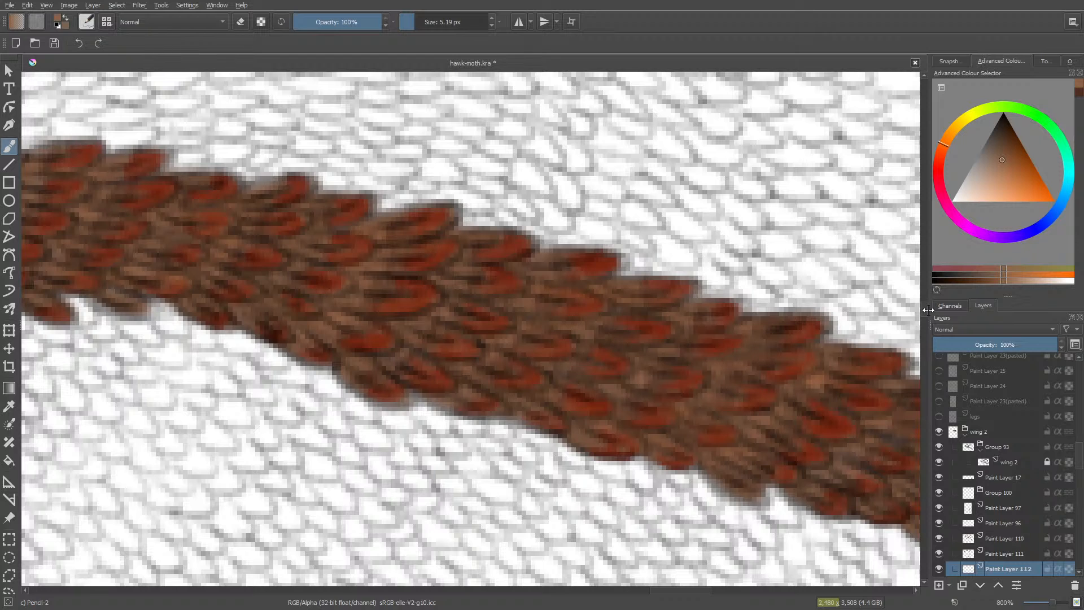
drag(677, 590, 652, 593)
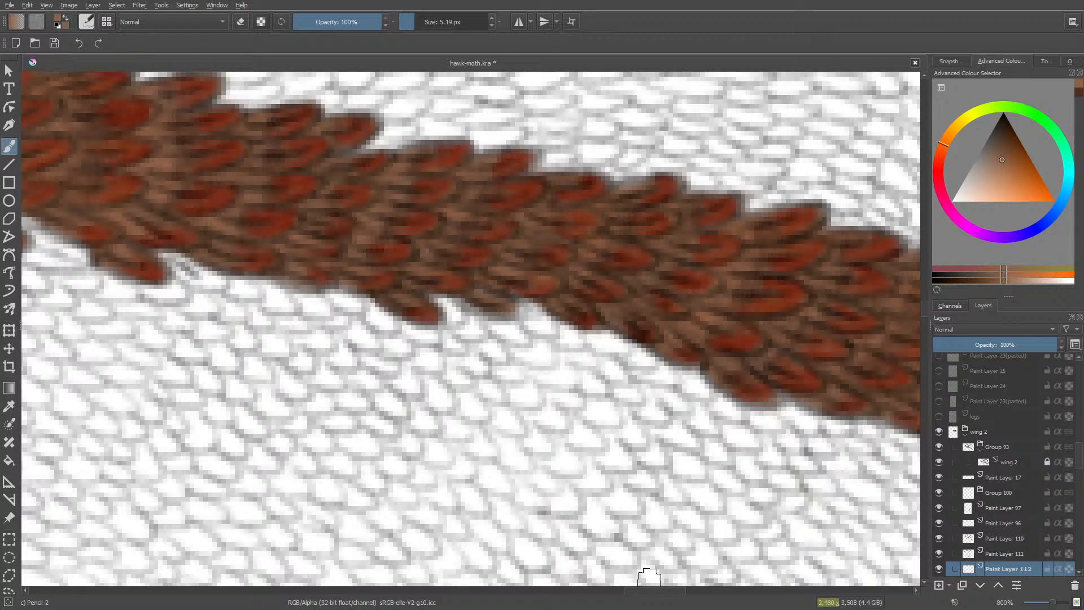
drag(644, 594, 626, 597)
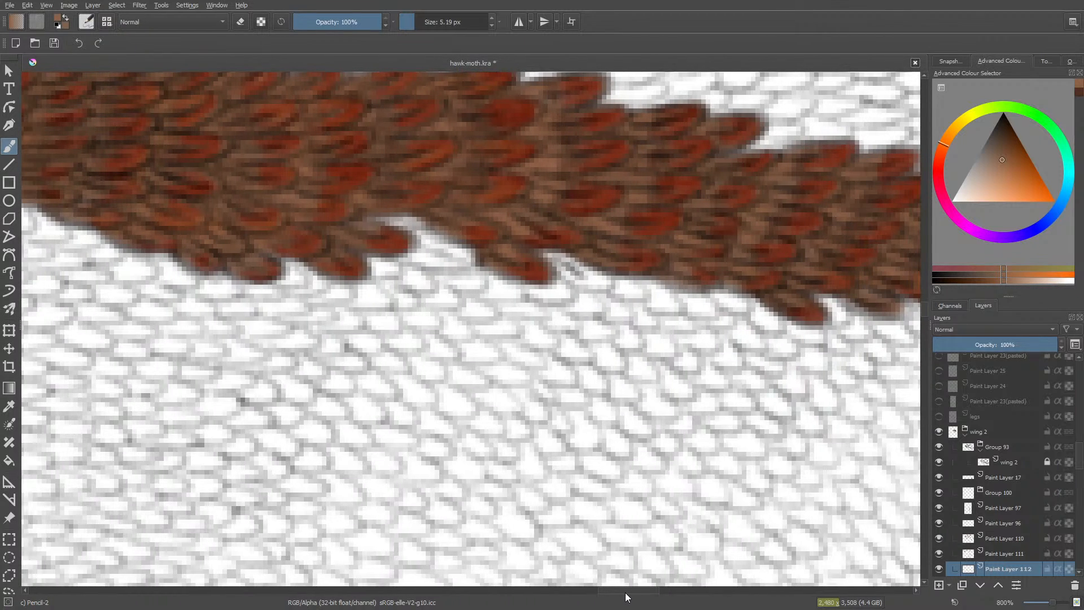
scroll(924, 307, up, 3)
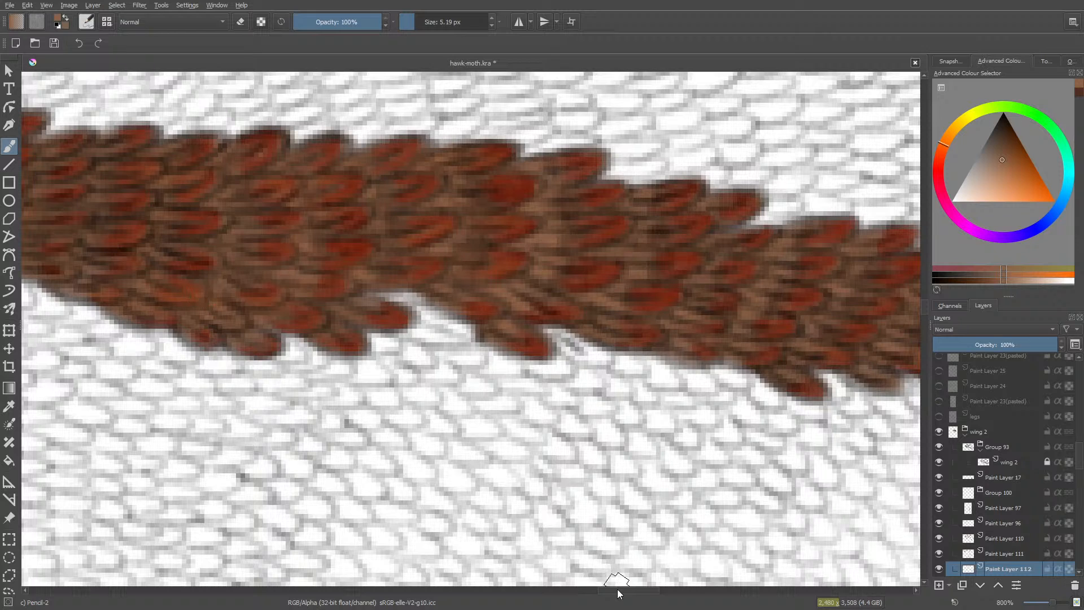
- Paint tan highlights on the third vein's inner scales, towards the fork with the second vein
drag(621, 590, 601, 588)
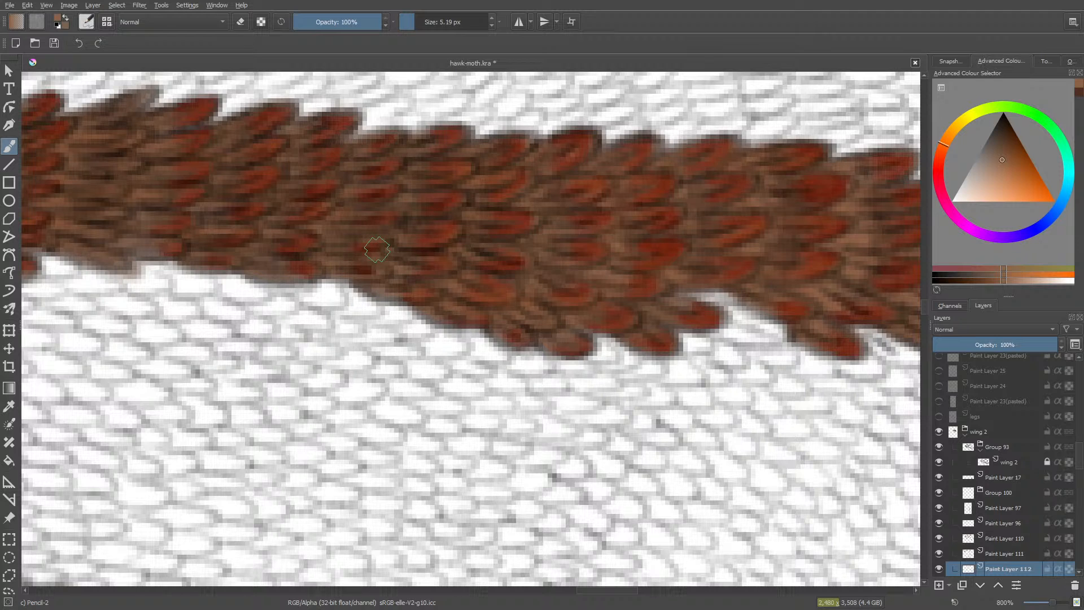
drag(601, 588, 588, 586)
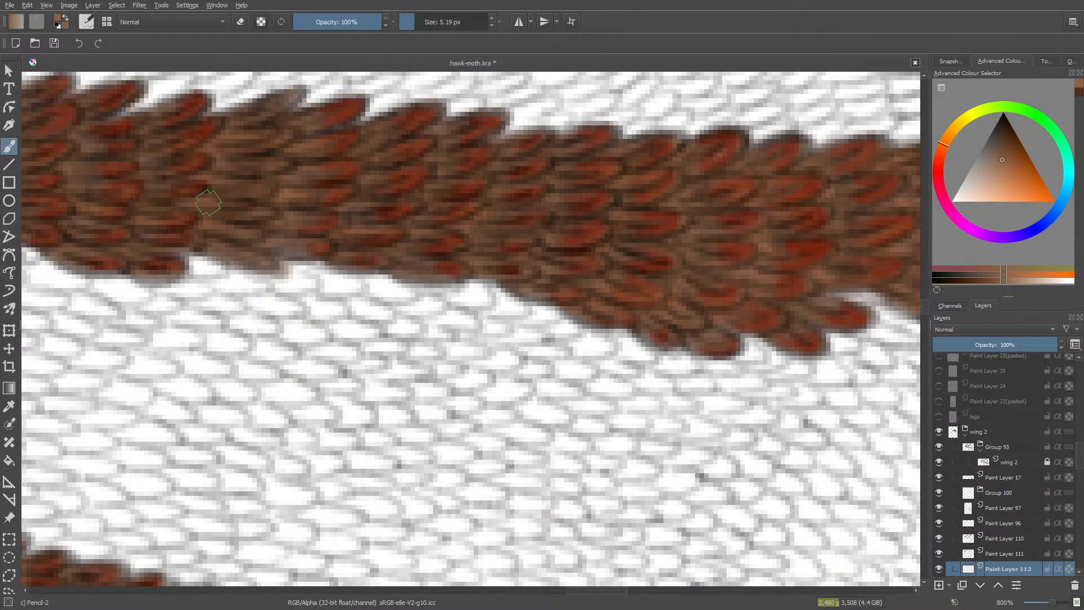
drag(593, 590, 561, 606)
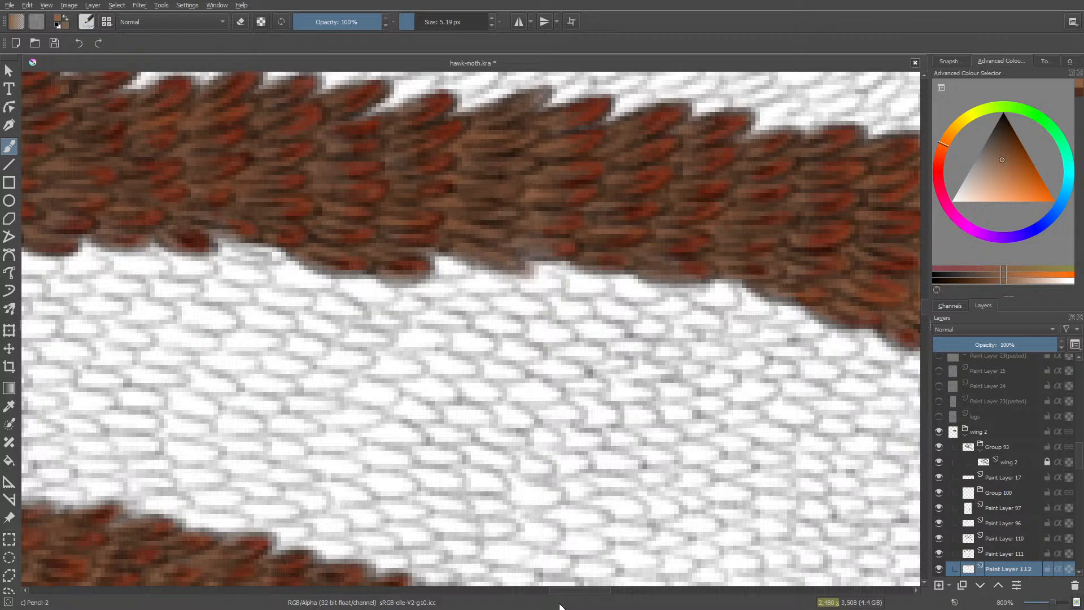
drag(575, 589, 552, 591)
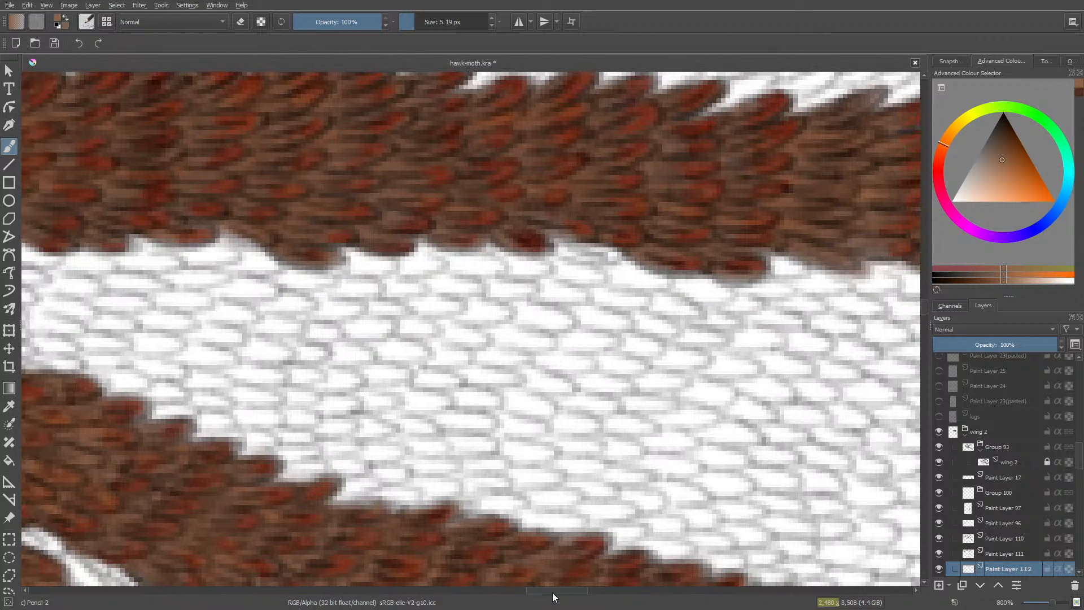
drag(926, 302, 932, 306)
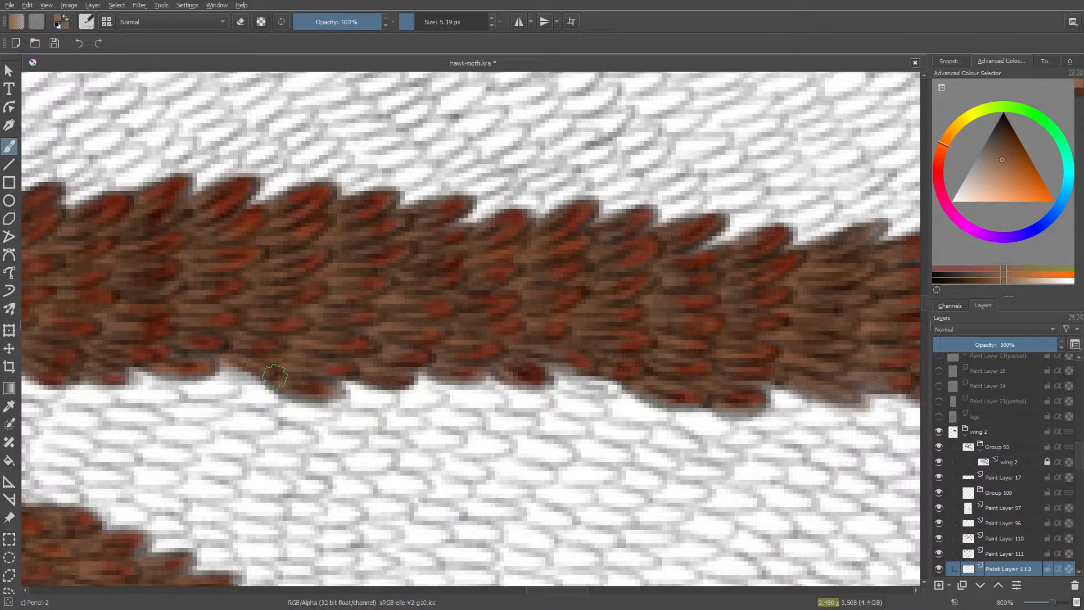
- Add tan highlights to the scales where the third vein joins its neighbours, up to the fork with the fourth vein
drag(559, 590, 534, 600)
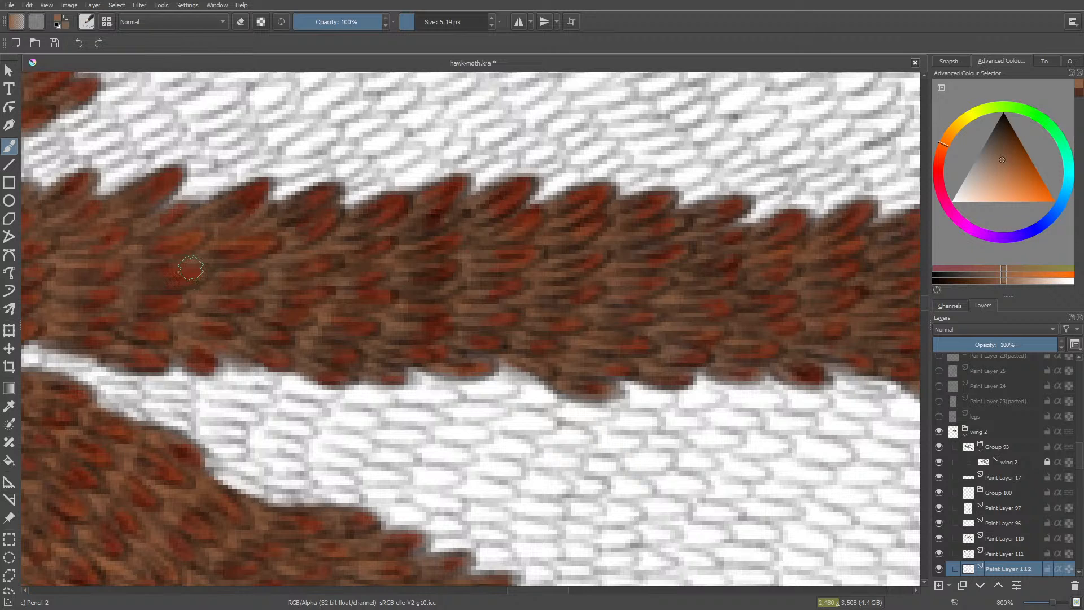
drag(191, 268, 534, 603)
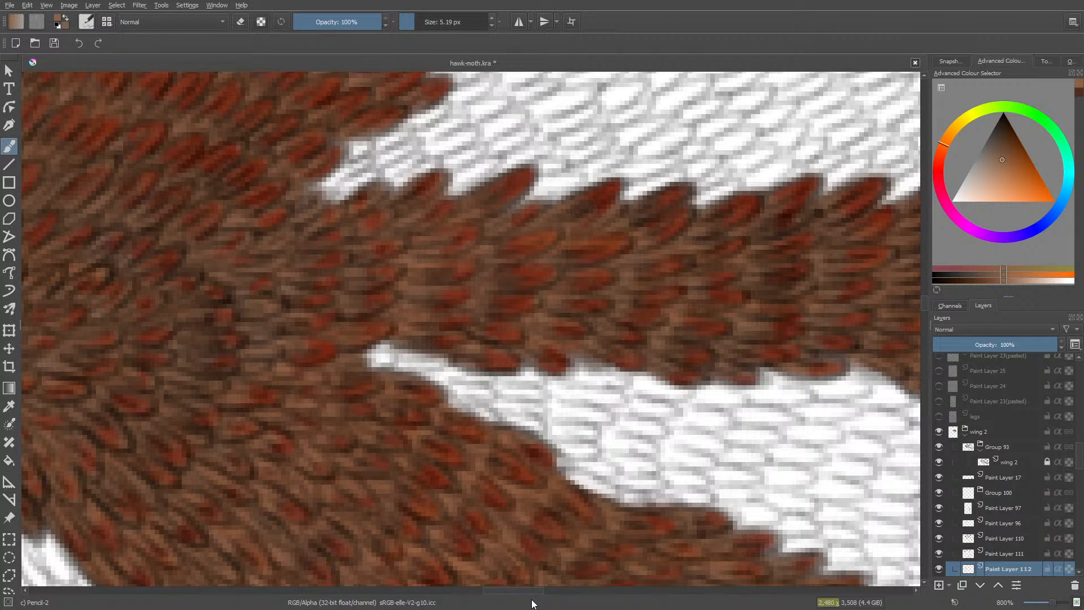
key(e)
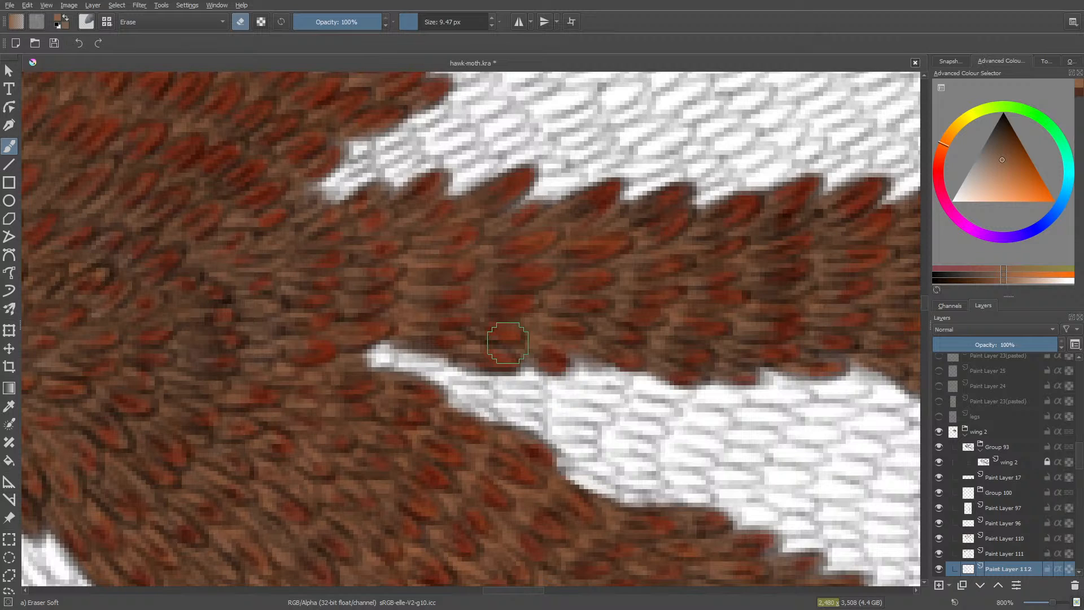
key(e)
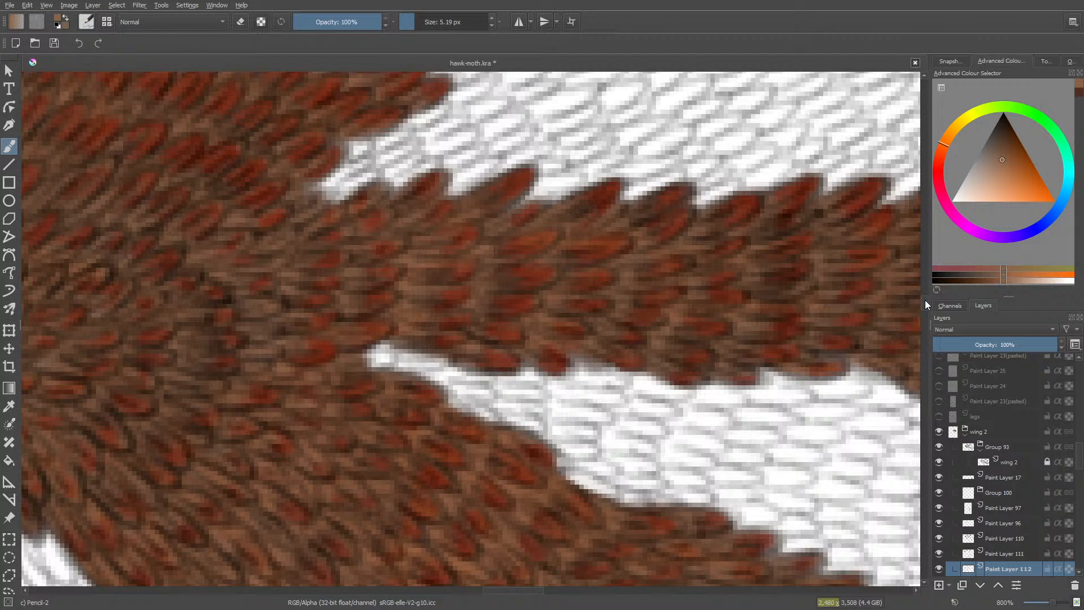
scroll(925, 300, up, 5)
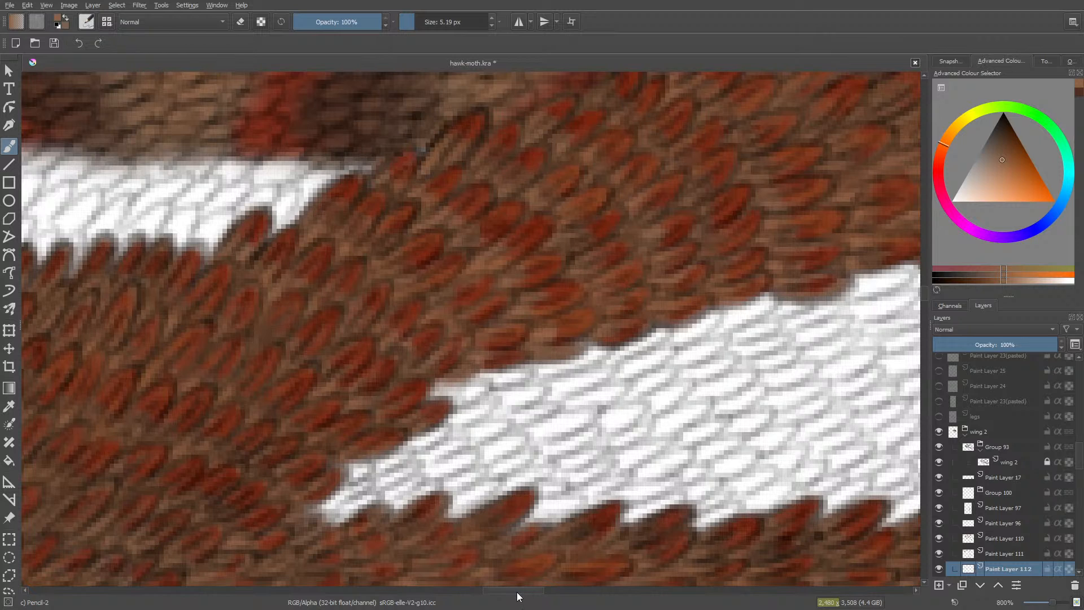
- Paint tan highlights on the fourth vein's scales, from its tip at the wing edge through its outer stretch
drag(518, 596, 711, 596)
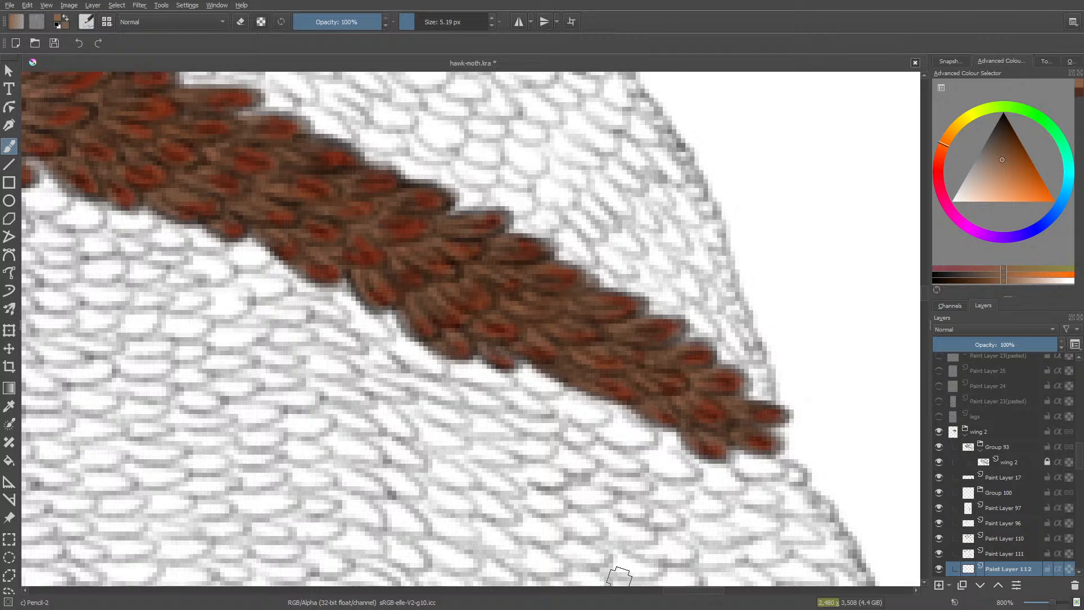
drag(680, 591, 657, 591)
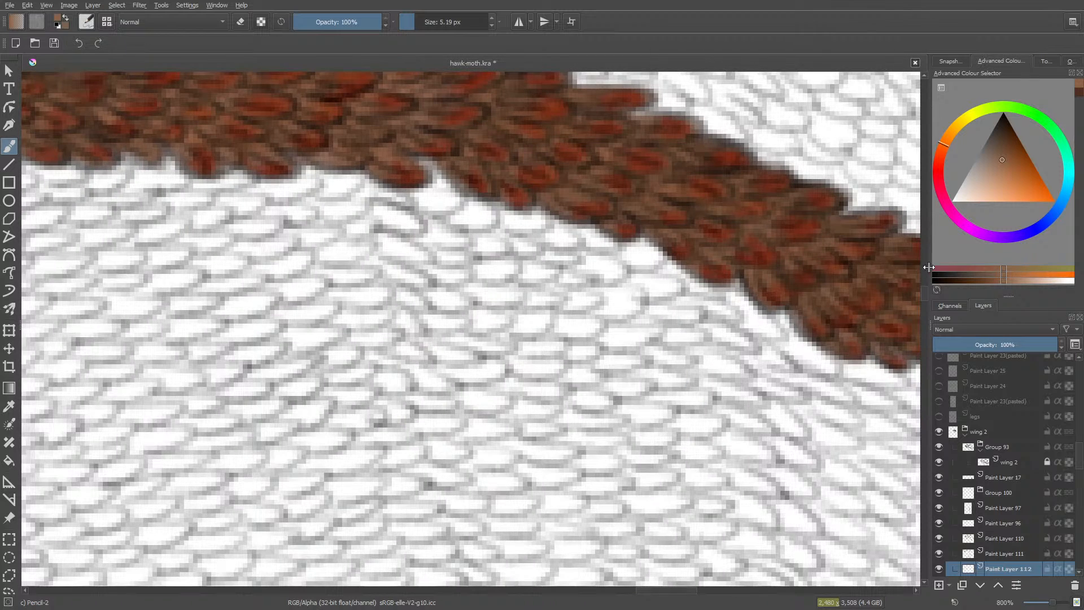
drag(926, 288, 927, 281)
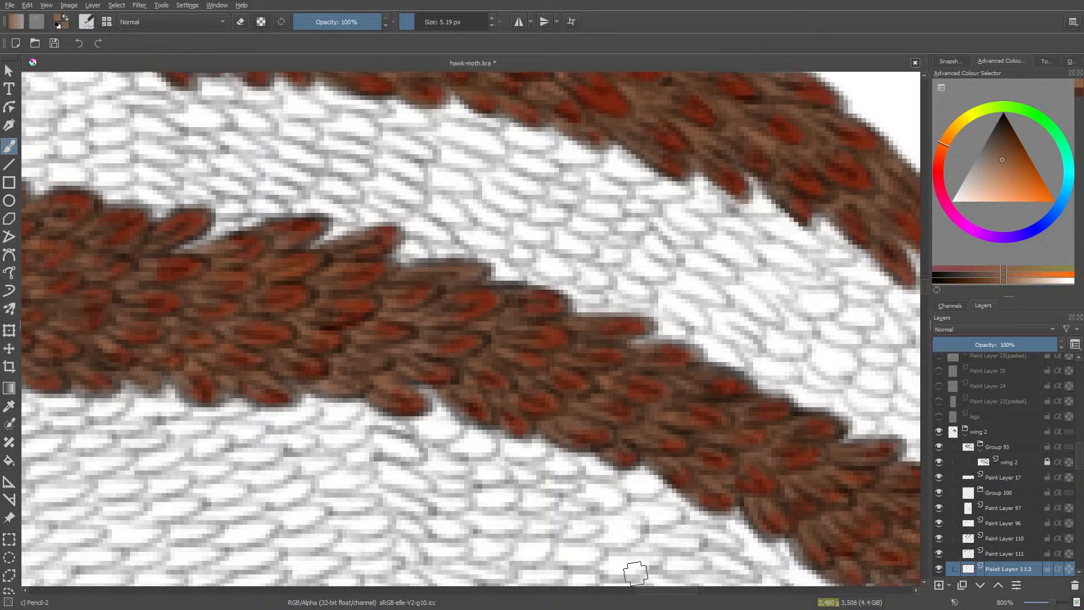
drag(651, 591, 619, 602)
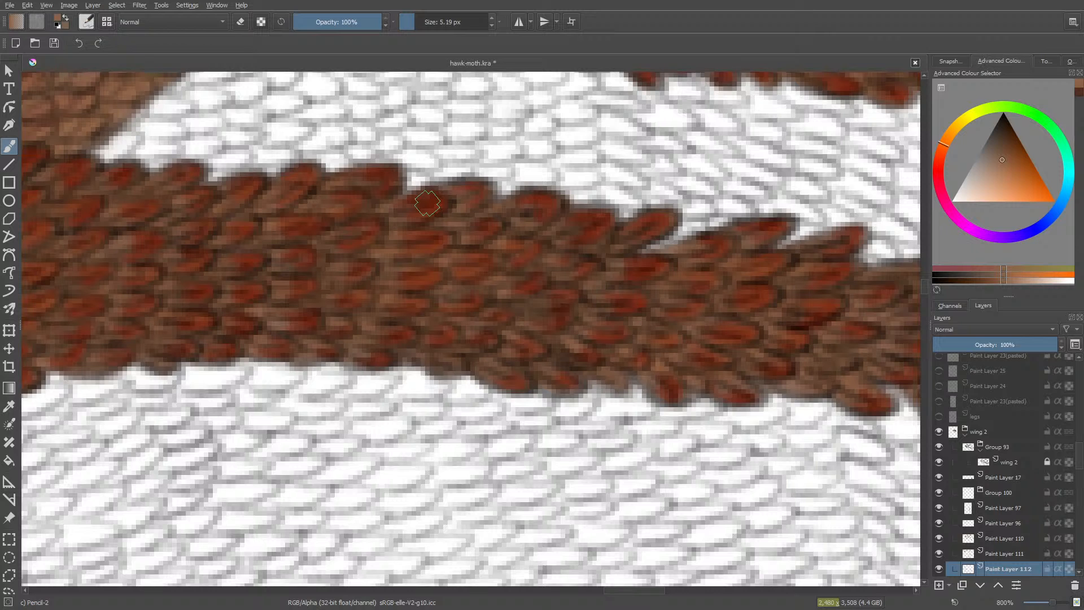
- Continue the tan scale highlights along the fourth vein's middle and inner stretches, beside the finished banded area
drag(638, 591, 621, 595)
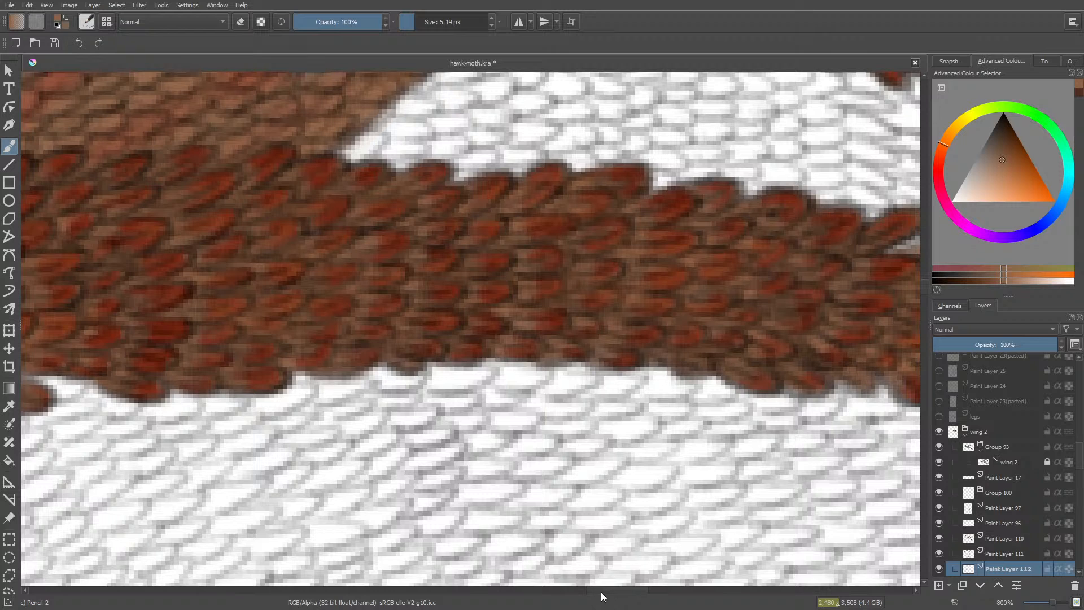
drag(600, 592, 576, 596)
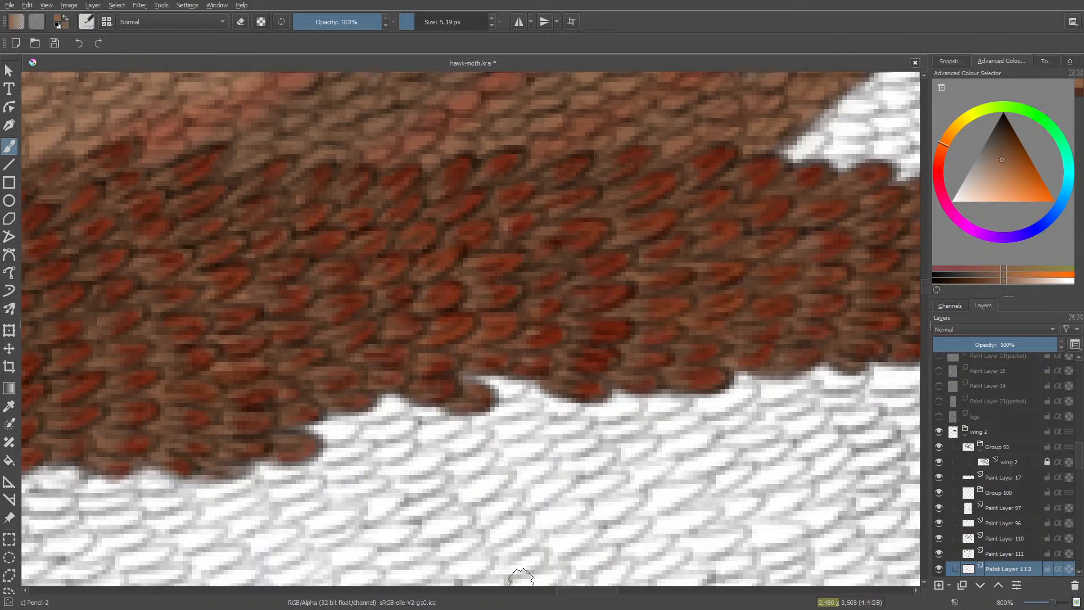
drag(575, 592, 547, 599)
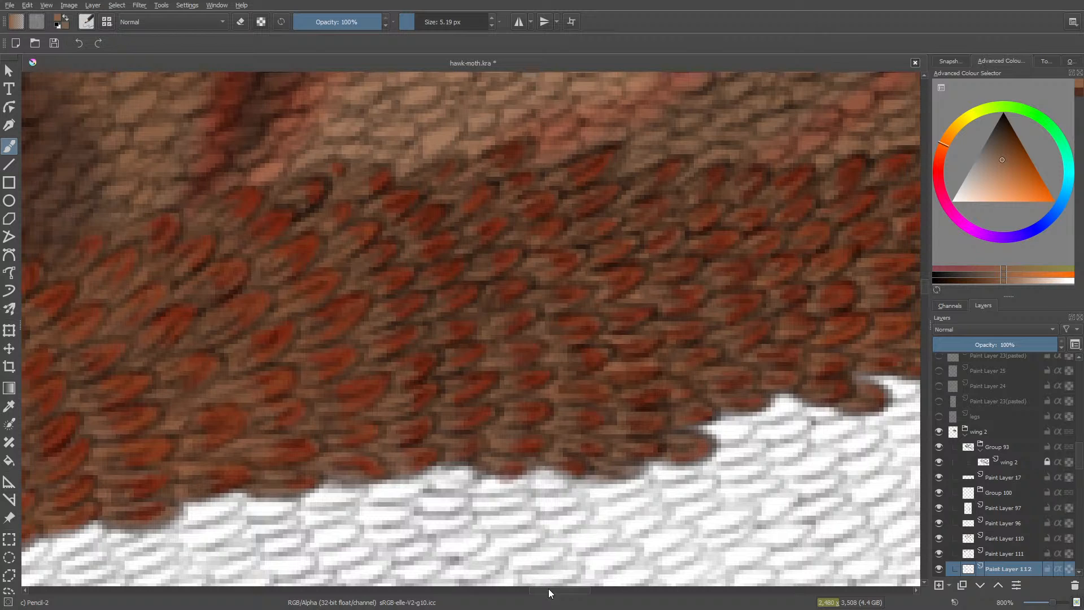
mouse_move(547, 590)
mouse_down()
mouse_move(524, 590)
mouse_move(532, 585)
mouse_up()
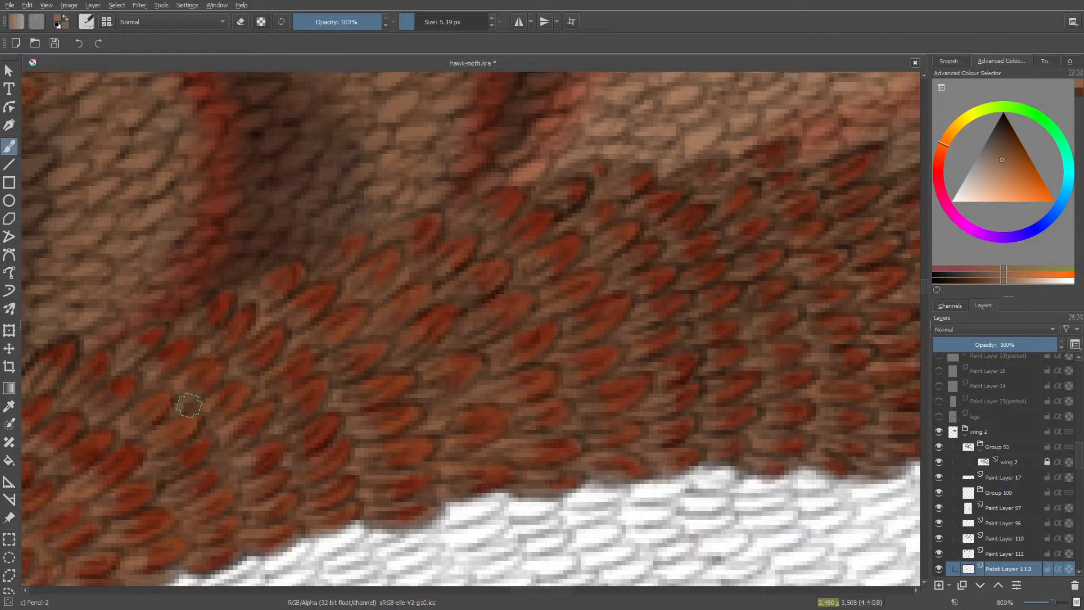
- Paint tan highlights on the scales from the fork of the third and fourth veins to the wing base beside the body
scroll(924, 285, down, 5)
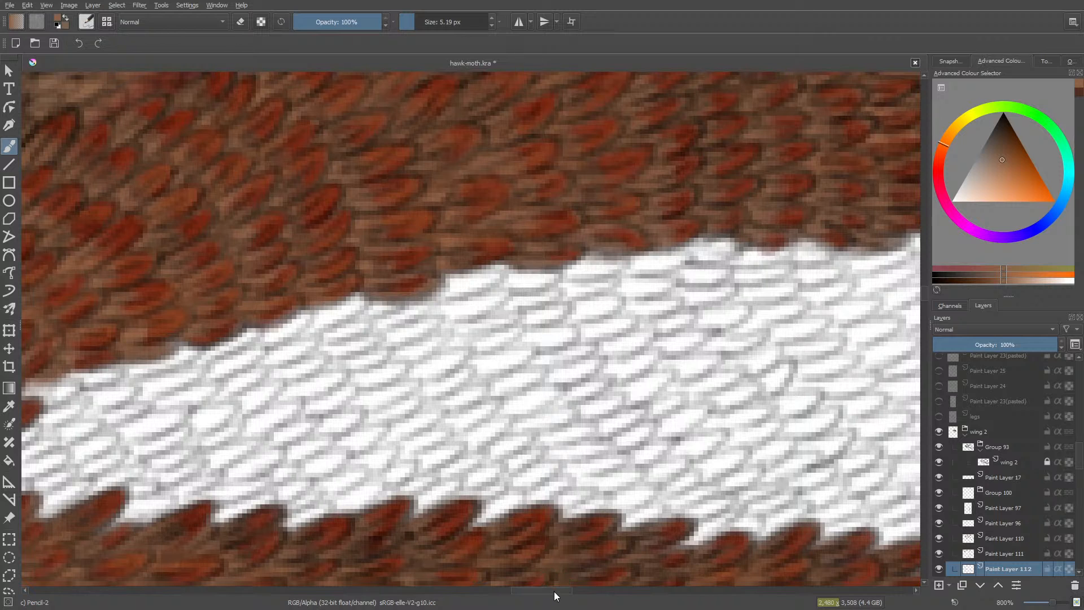
drag(555, 596, 510, 601)
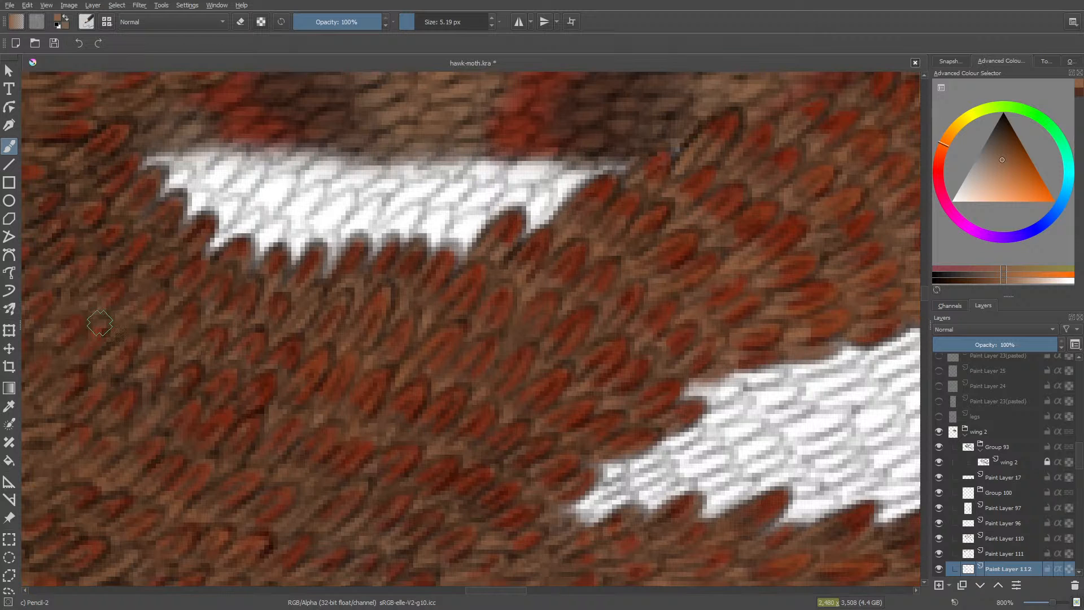
mouse_move(504, 588)
mouse_down()
mouse_move(436, 583)
mouse_move(469, 582)
mouse_up()
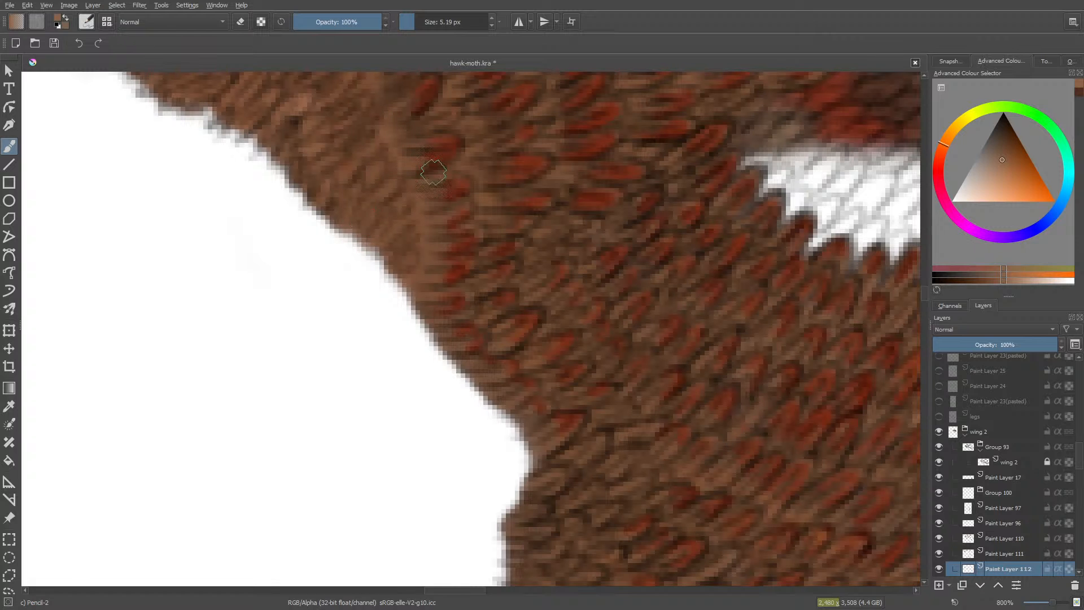
drag(923, 293, 927, 286)
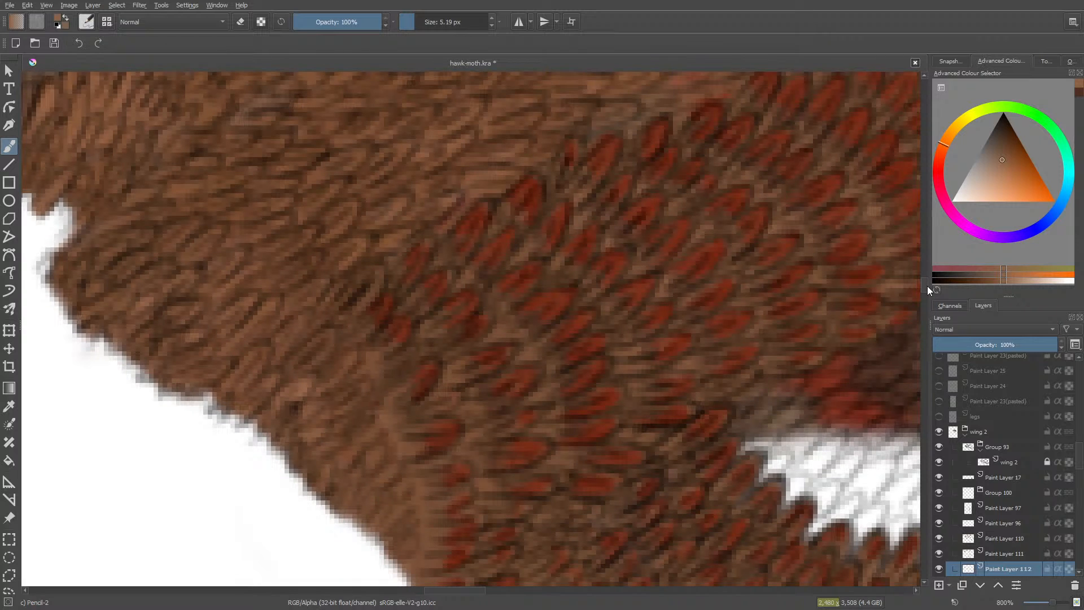
- Paint tan highlights on the uppermost vein's scales, from its tip at the wing edge through its outer stretch
drag(462, 591, 685, 598)
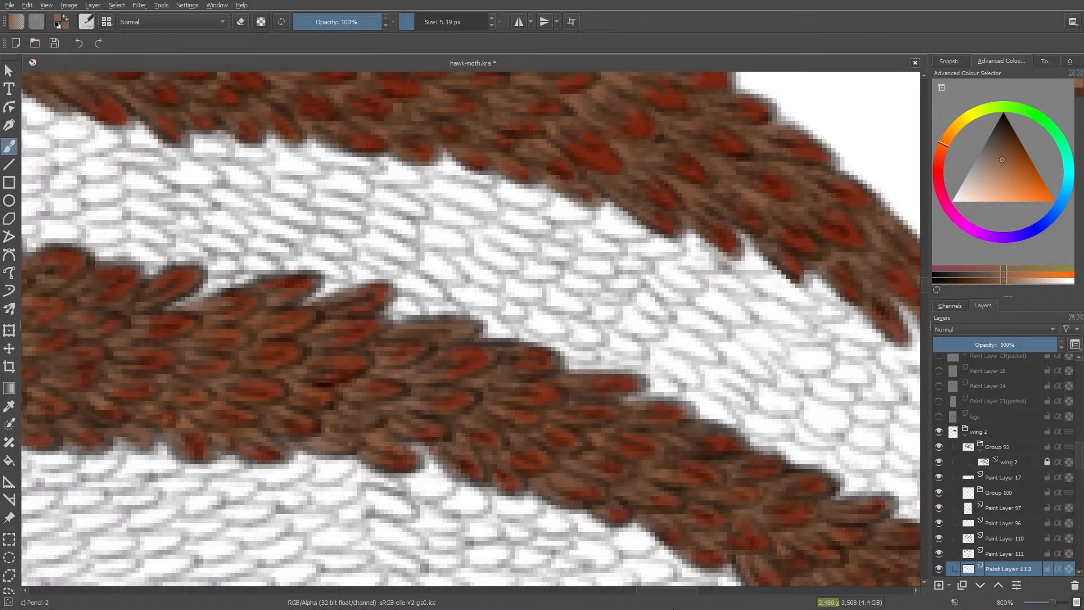
scroll(923, 279, up, 5)
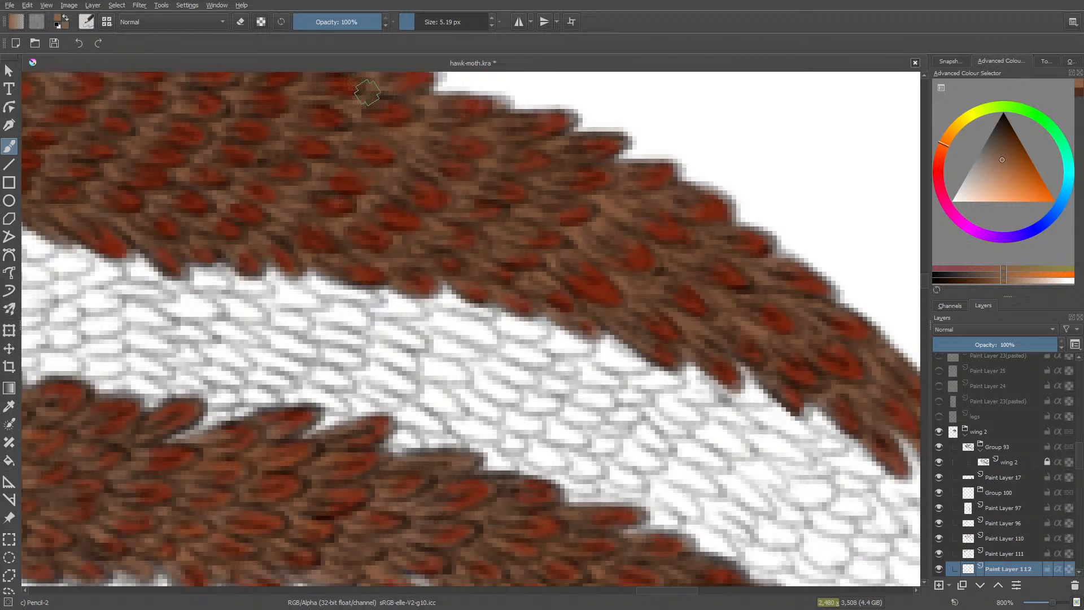
scroll(927, 280, up, 3)
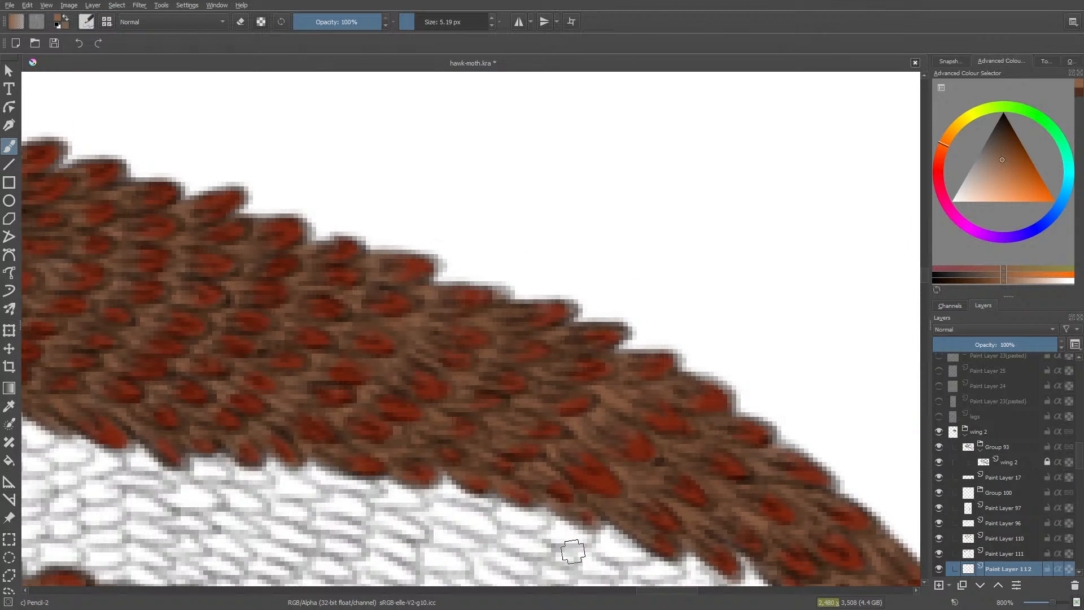
drag(669, 590, 632, 594)
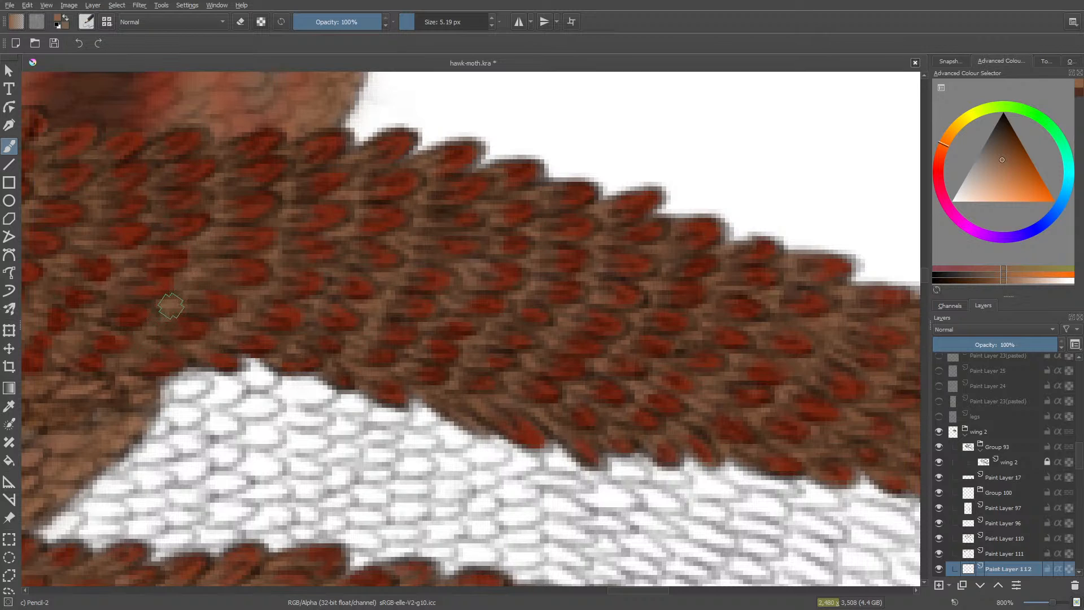
- Continue the tan scale highlights along the uppermost vein's middle stretch, between the two banded areas
mouse_move(619, 591)
mouse_down()
mouse_move(601, 593)
mouse_move(610, 591)
mouse_up()
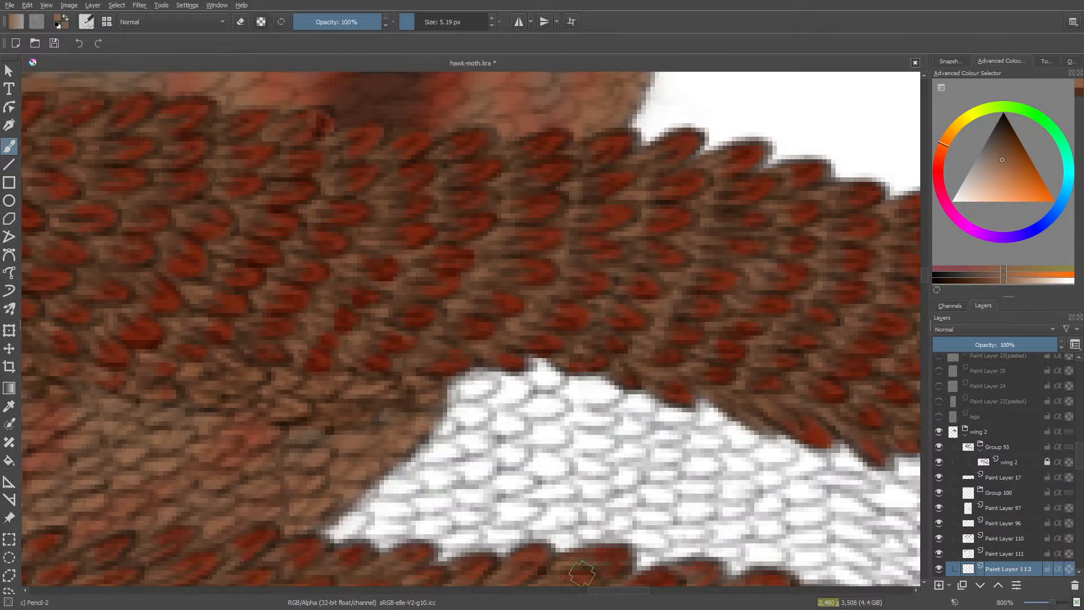
mouse_move(615, 589)
mouse_down()
mouse_move(584, 591)
mouse_move(595, 591)
mouse_up()
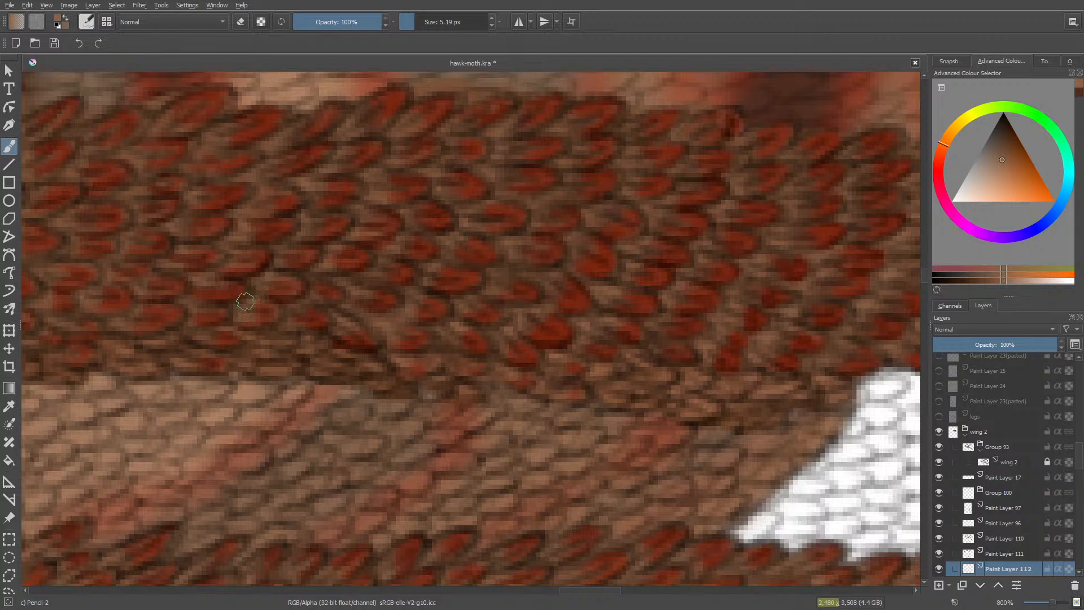
mouse_move(590, 590)
mouse_down()
mouse_move(564, 589)
mouse_move(574, 588)
mouse_up()
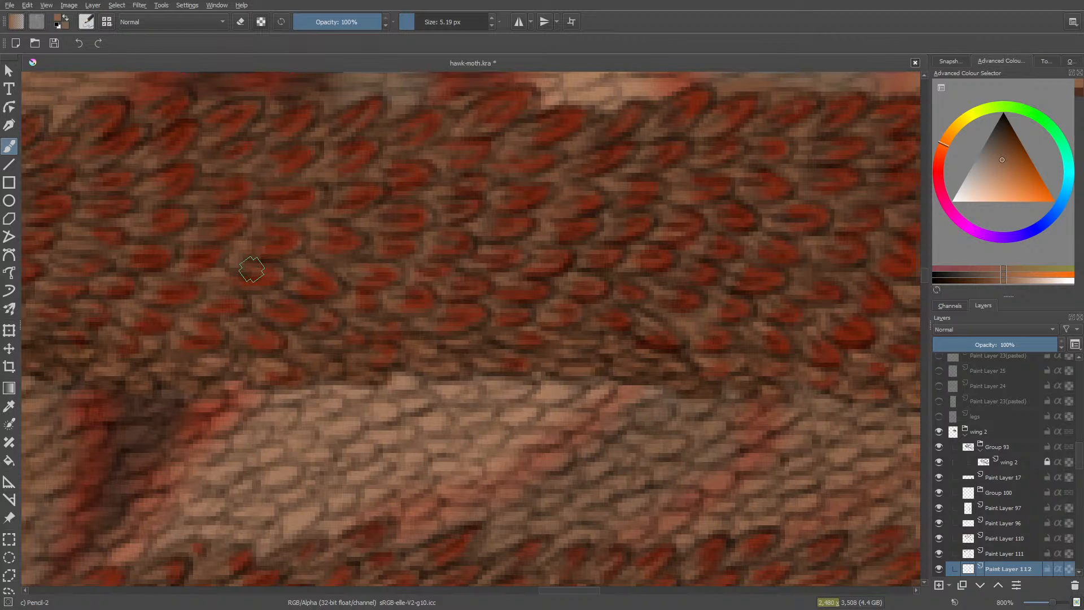
- Touch up the middle stretch's highlights, alternating a smaller Eraser Soft brush with the 5.19 px pencil
key(e)
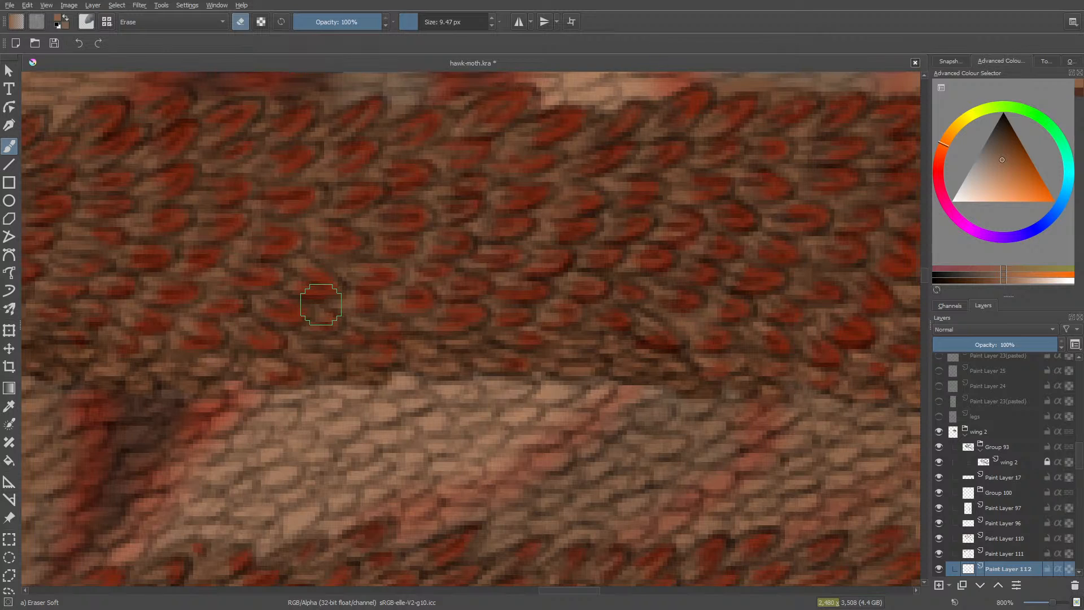
key(e)
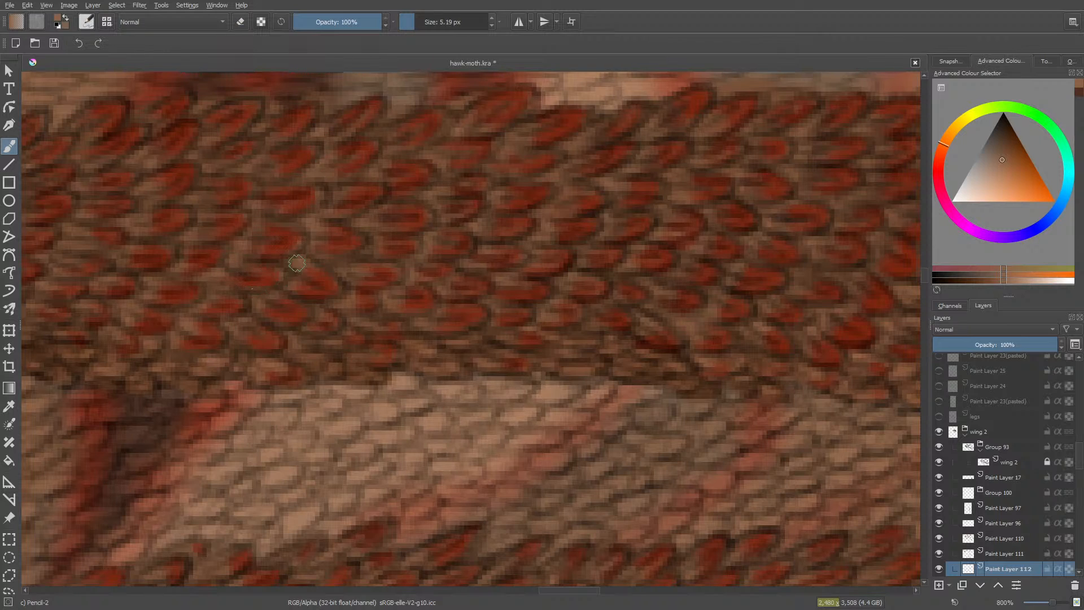
key(e)
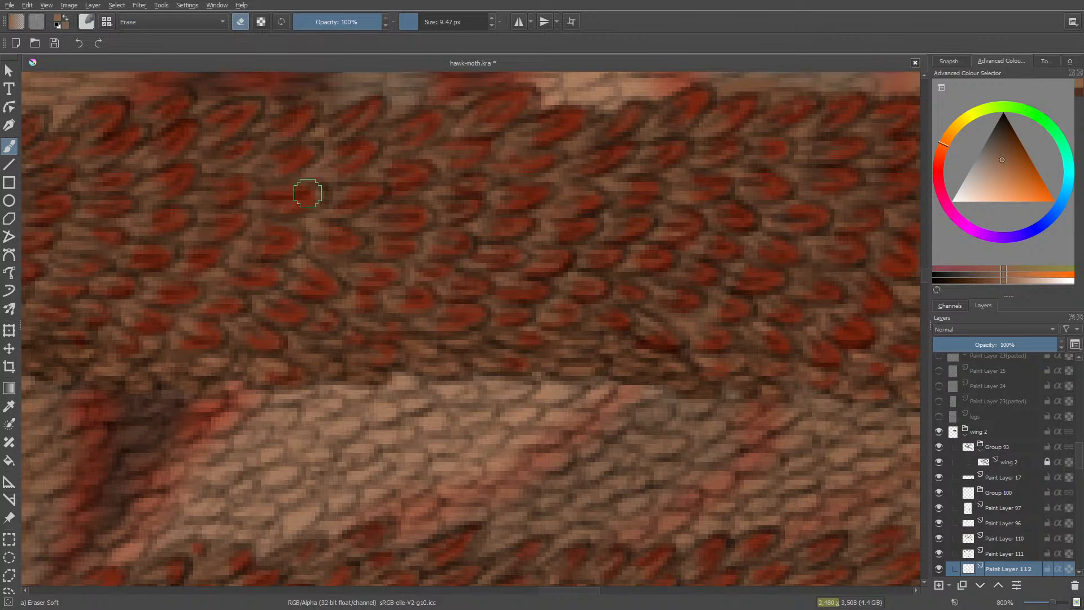
key(bracketleft)
key(bracketleft)
key(bracketleft)
key(e)
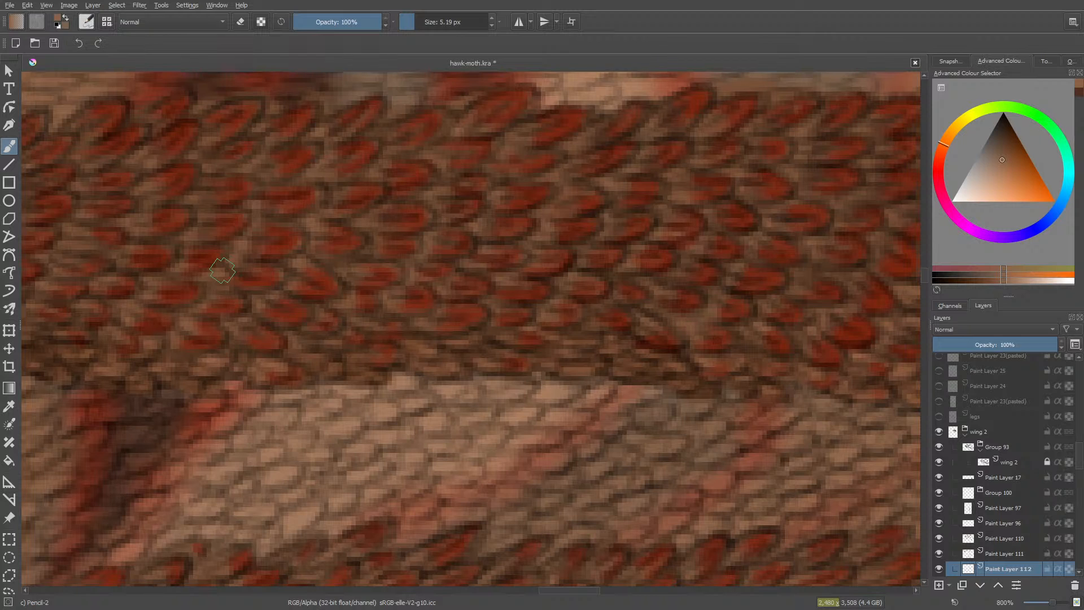
- Paint tan highlights on the uppermost vein's inner stretch, down to the wing base beside the body
drag(568, 591, 551, 590)
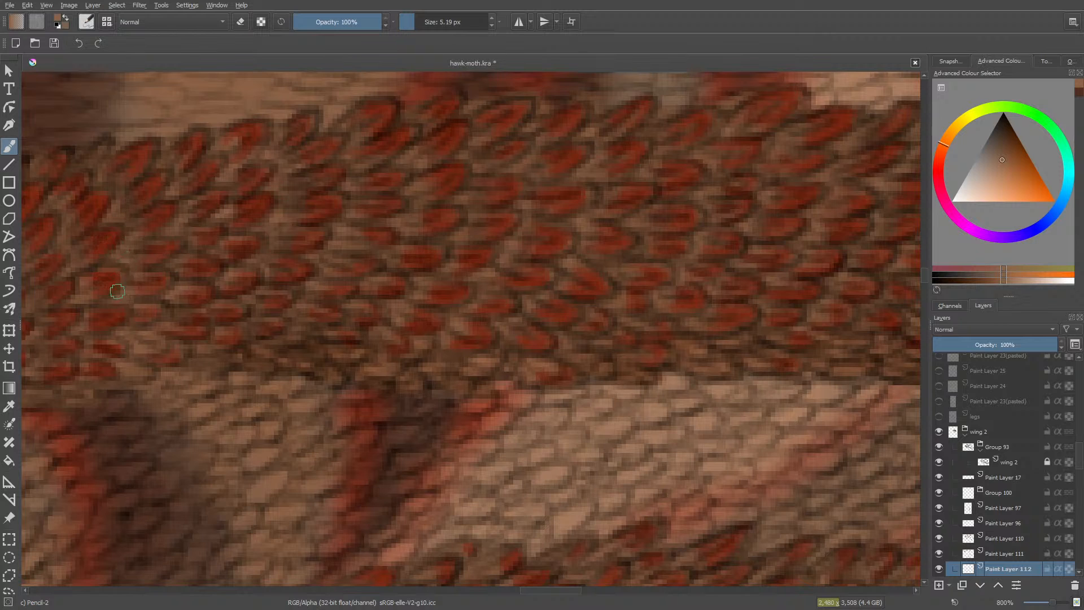
mouse_move(546, 588)
mouse_down()
mouse_move(518, 598)
mouse_move(525, 590)
mouse_up()
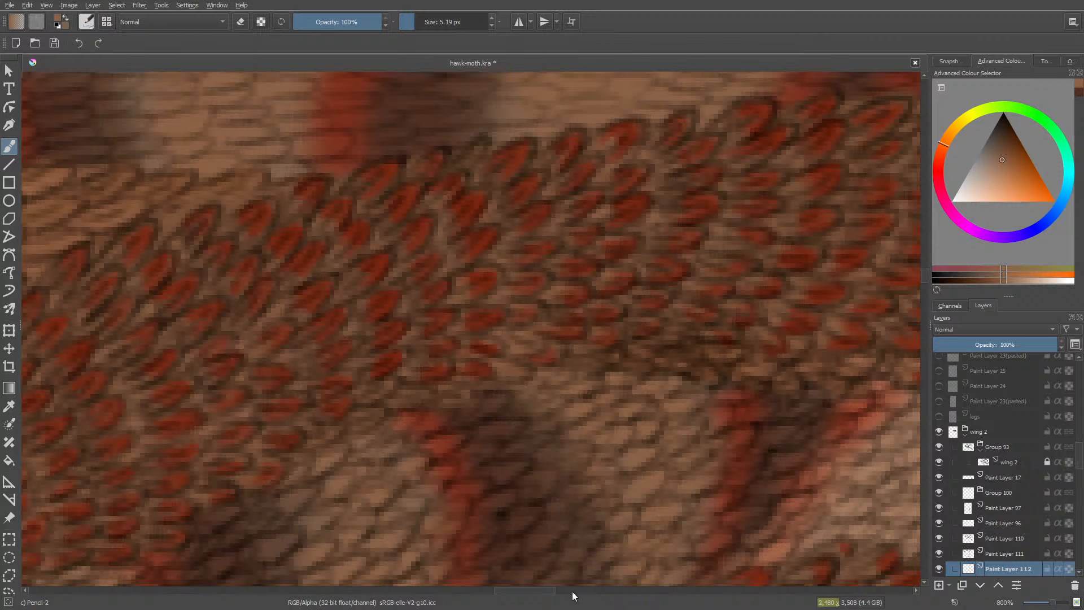
drag(526, 591, 487, 591)
scroll(922, 276, down, 3)
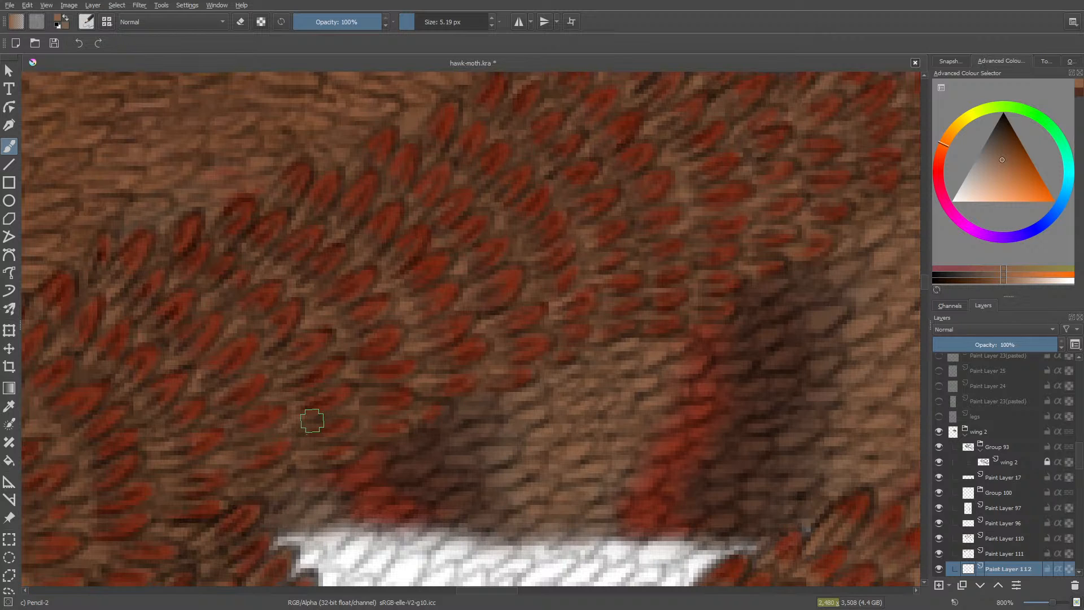
scroll(924, 279, down, 3)
scroll(924, 282, up, 2)
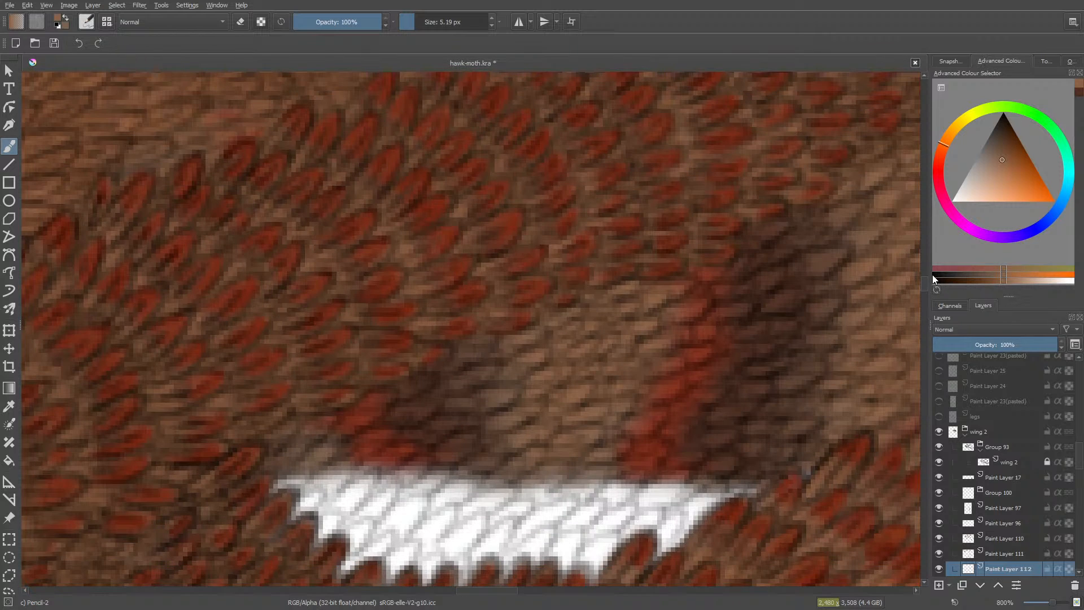
scroll(470, 588, left, 5)
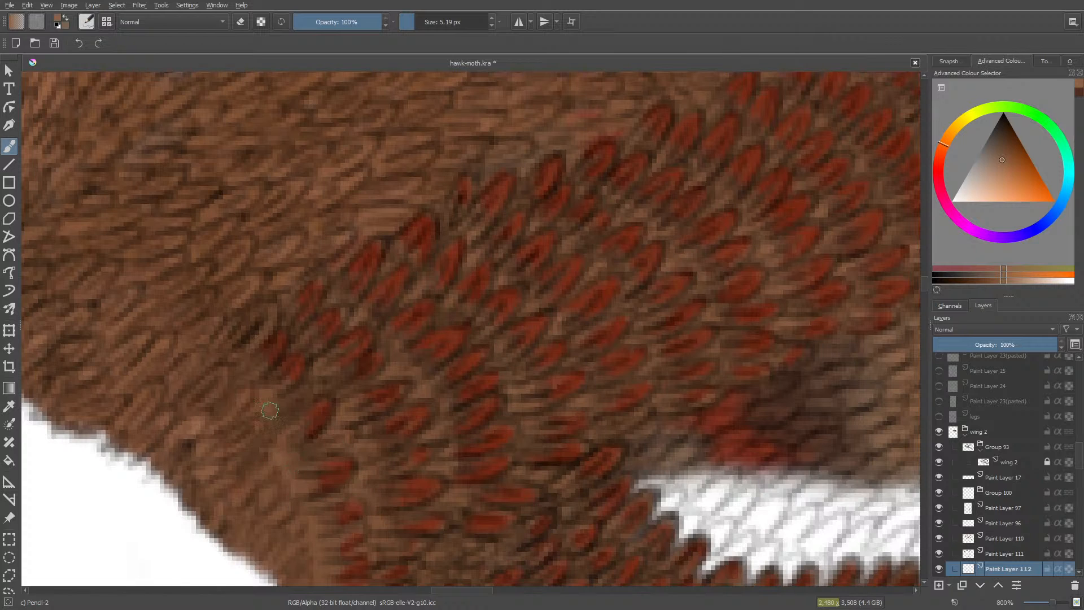
drag(269, 411, 242, 357)
- Check the uppermost vein's highlights back to its tip at the wing edge and save the document
drag(451, 590, 635, 576)
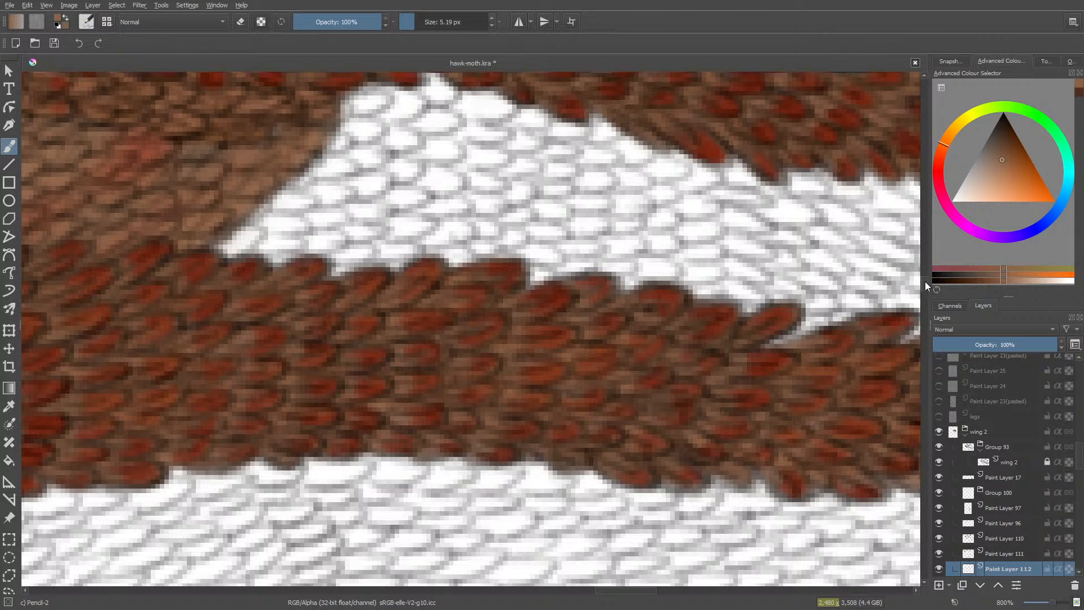
drag(925, 281, 925, 270)
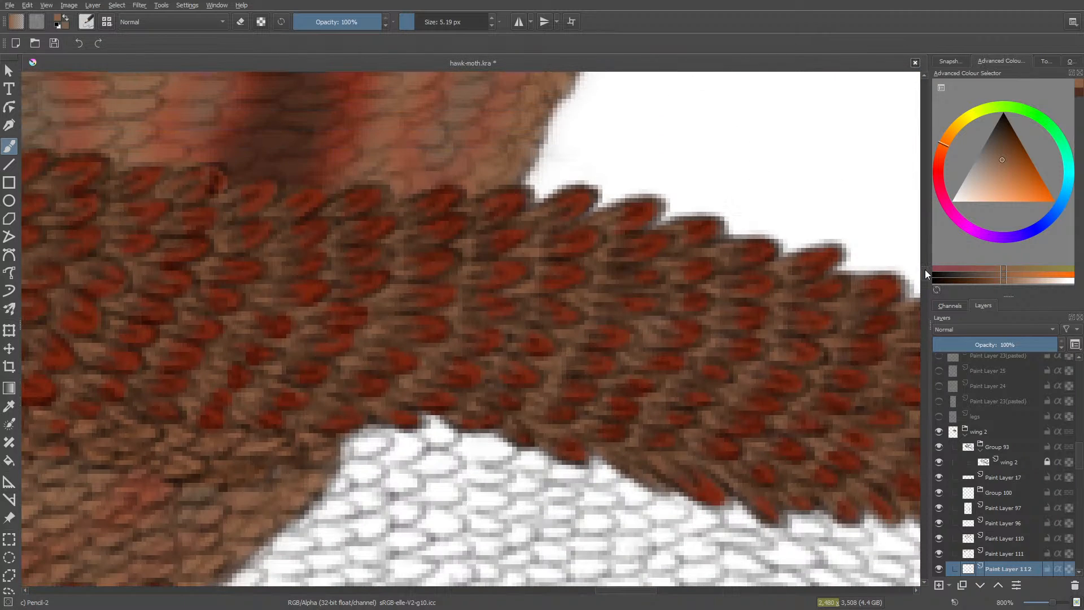
scroll(925, 275, down, 2)
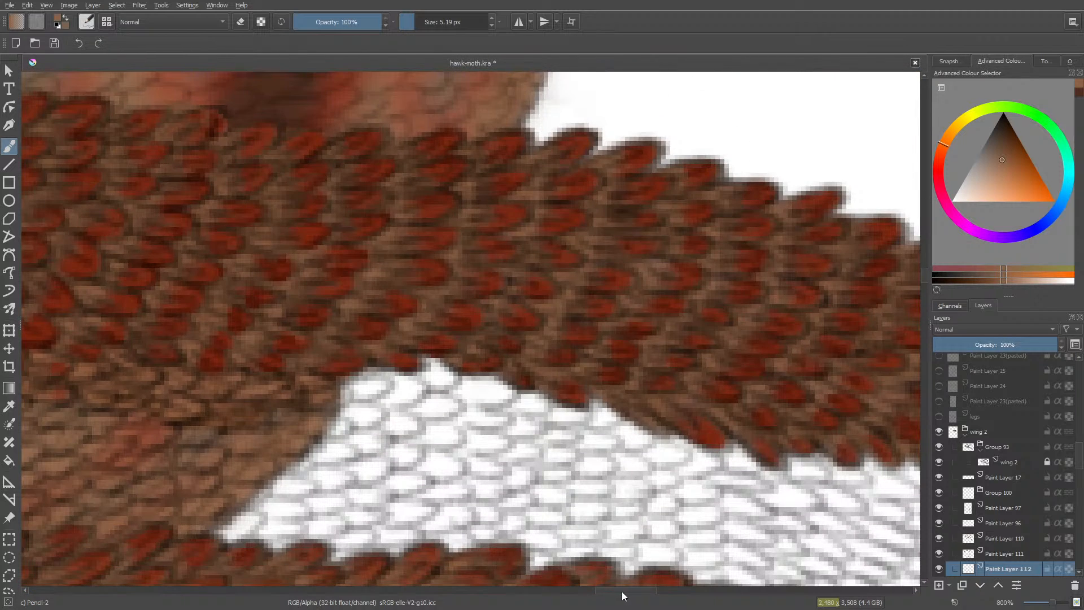
drag(625, 597, 678, 596)
scroll(924, 271, down, 5)
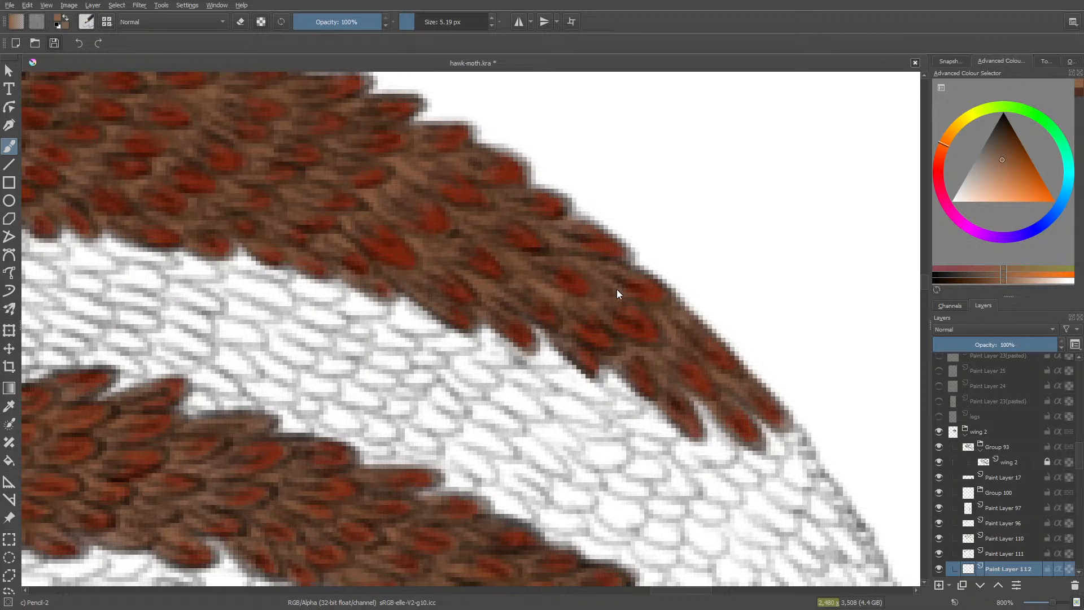
scroll(472, 416, down, 8)
key(ctrl+s)
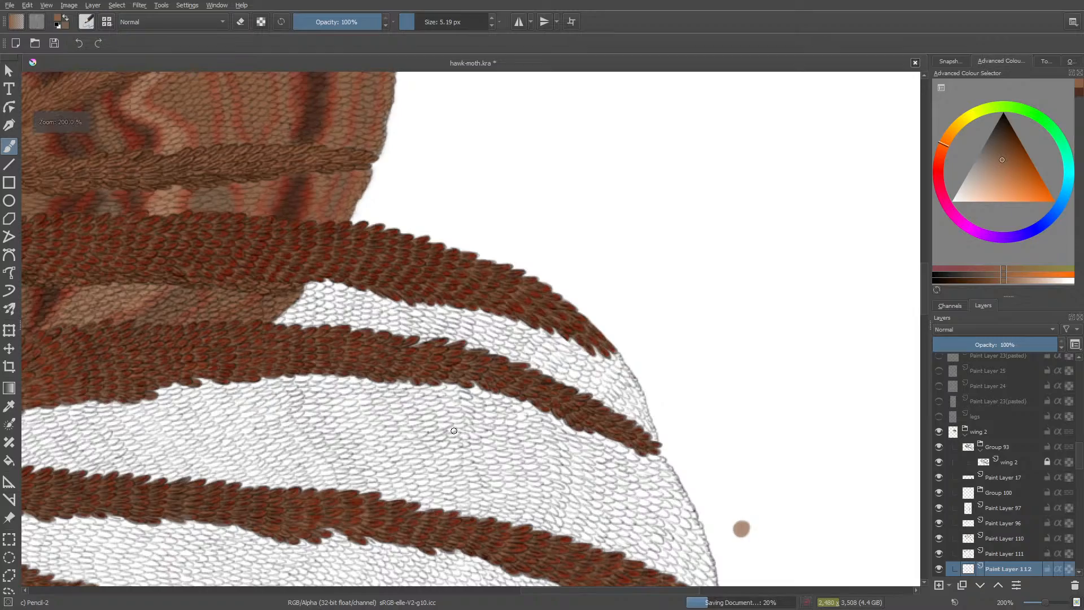
- Show the lower wing's colour pattern in Group 101, and preview Paint Layer 15 and Paint Layer 16 before hiding both again
scroll(454, 431, down, 4)
scroll(313, 450, up, 8)
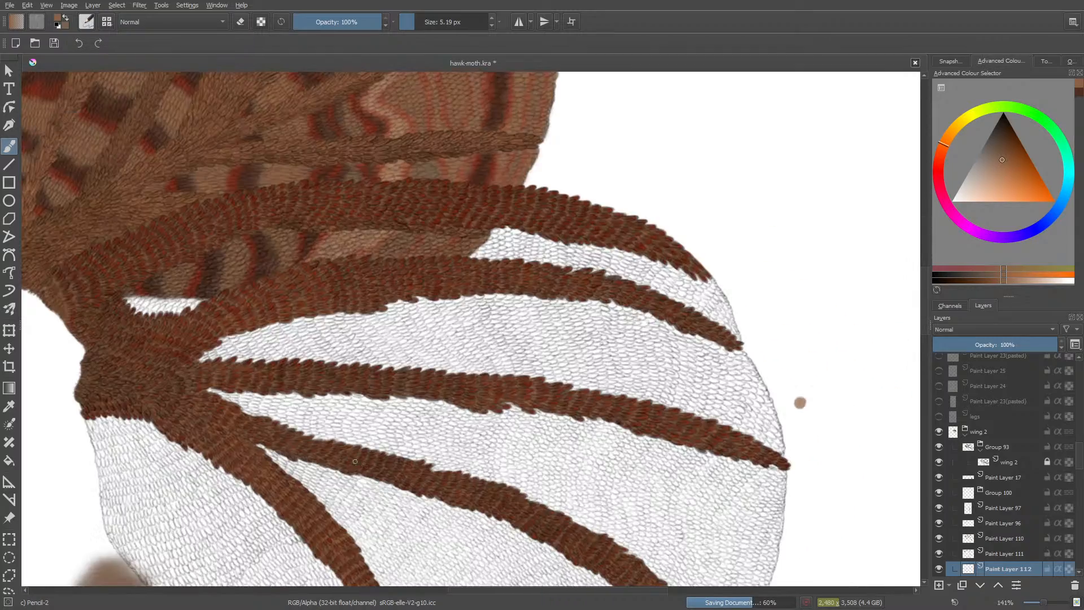
scroll(313, 449, down, 6)
scroll(308, 421, up, 4)
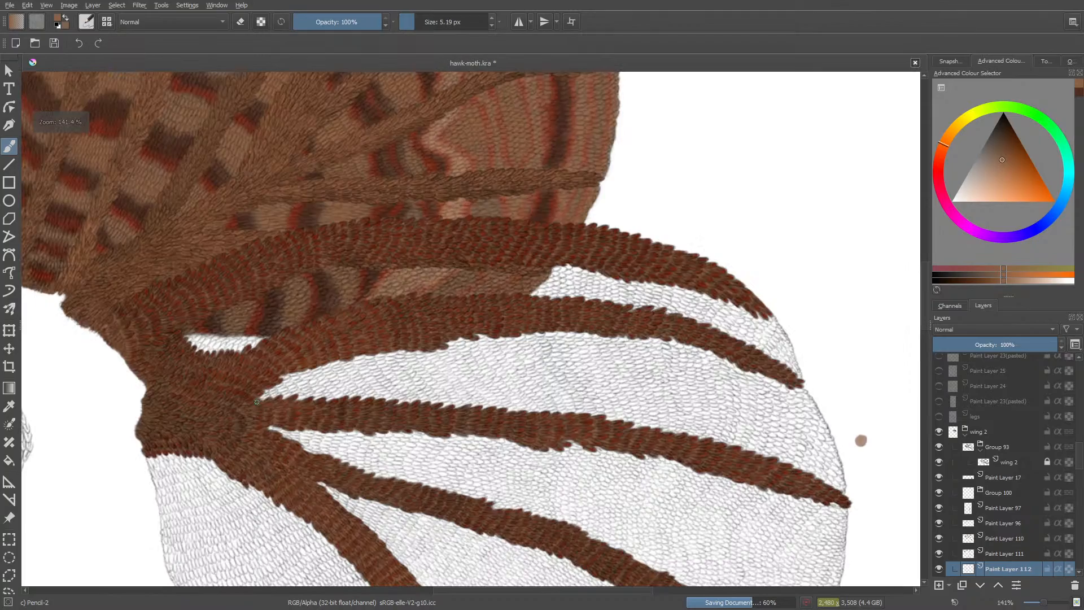
scroll(268, 367, down, 3)
scroll(268, 367, down, 4)
scroll(283, 390, up, 7)
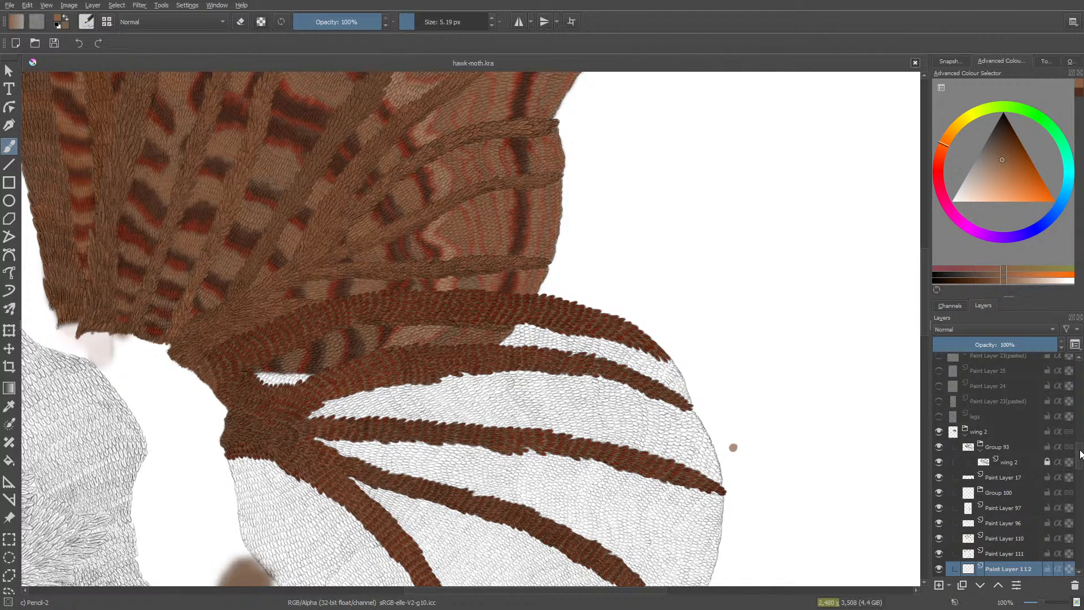
drag(1079, 454, 1080, 473)
scroll(1000, 436, down, 1)
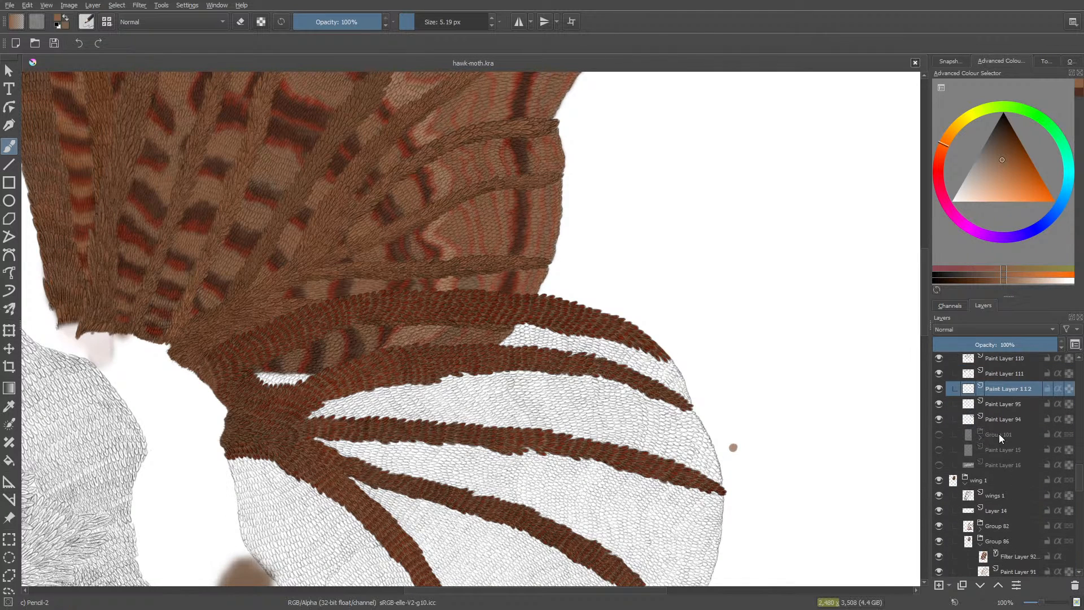
click(939, 435)
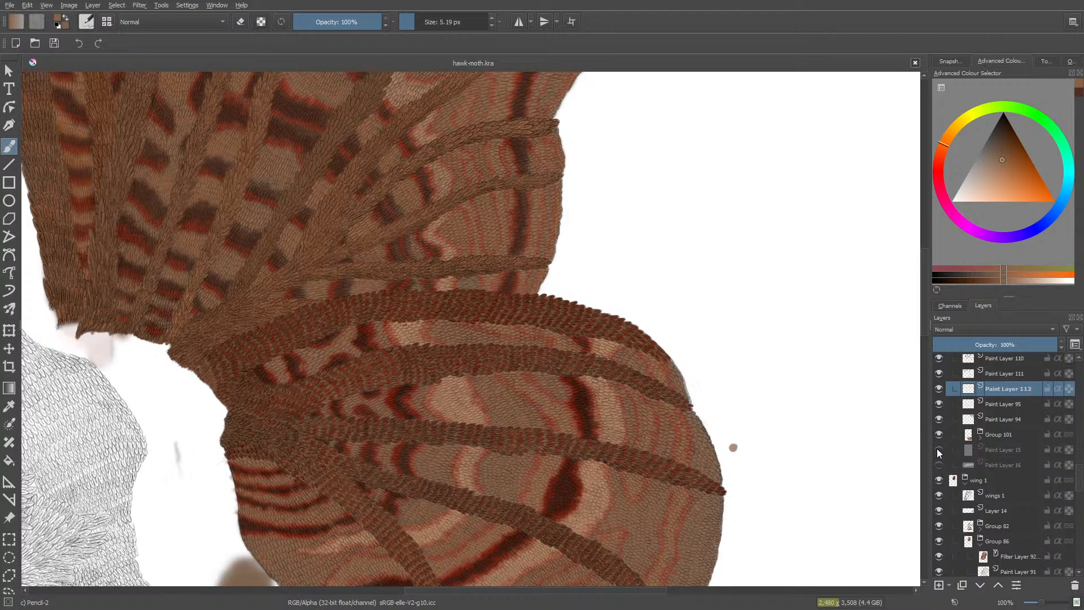
click(938, 449)
click(938, 465)
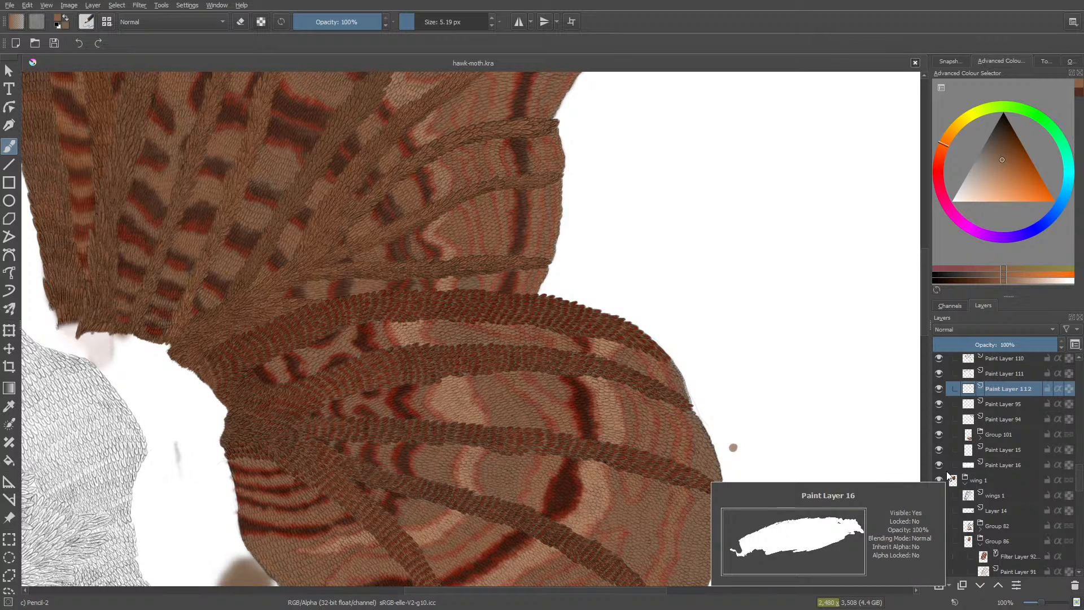
click(947, 463)
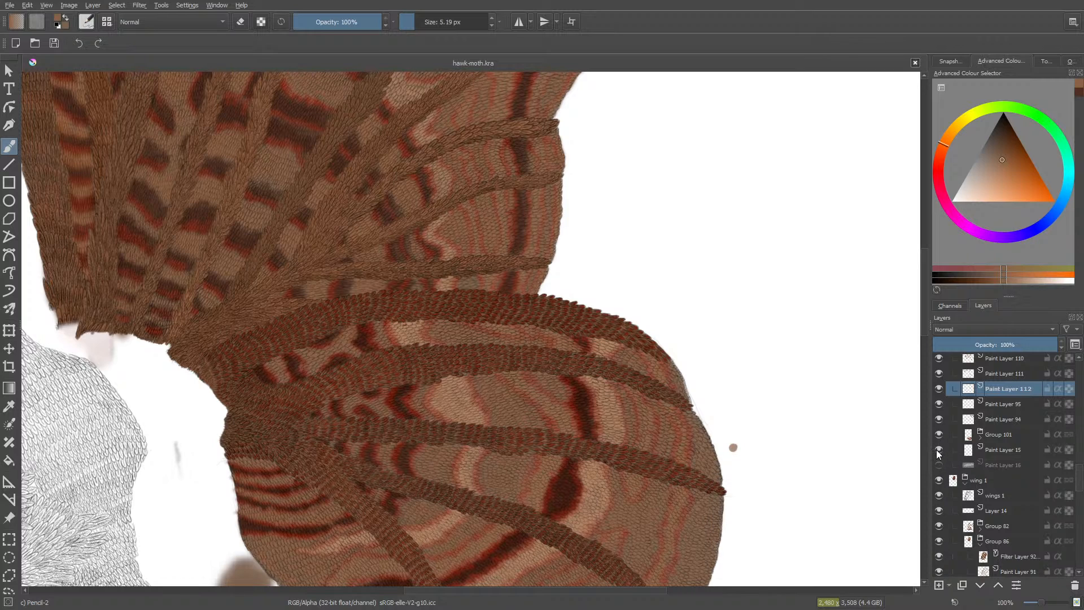
click(938, 450)
- In the wing 1 group, switch Group 82 off and on to compare its veins, and hide Group 86
key(e)
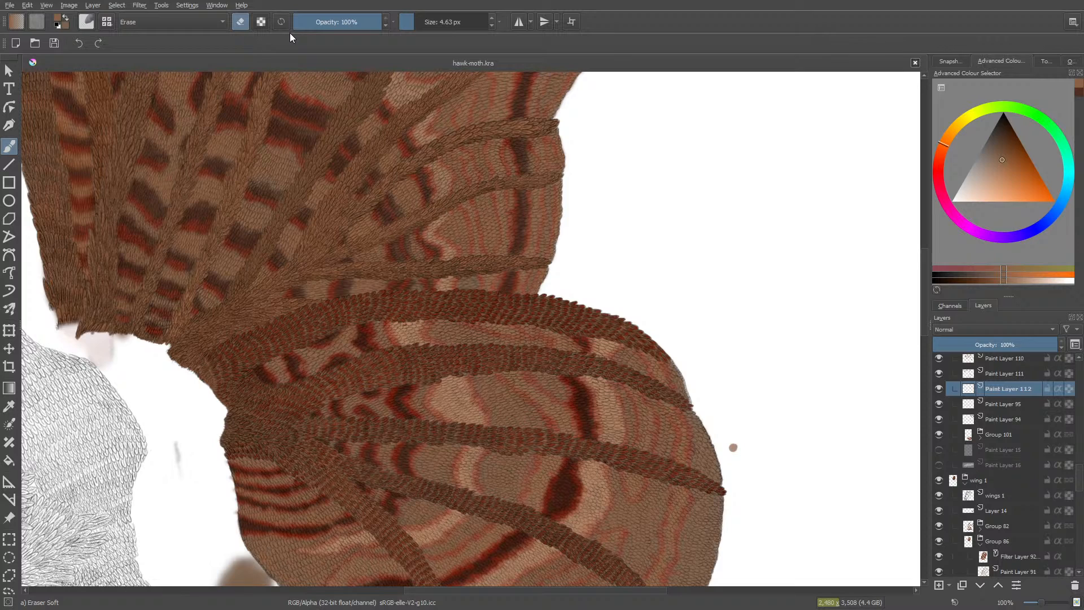
scroll(1082, 479, down, 1)
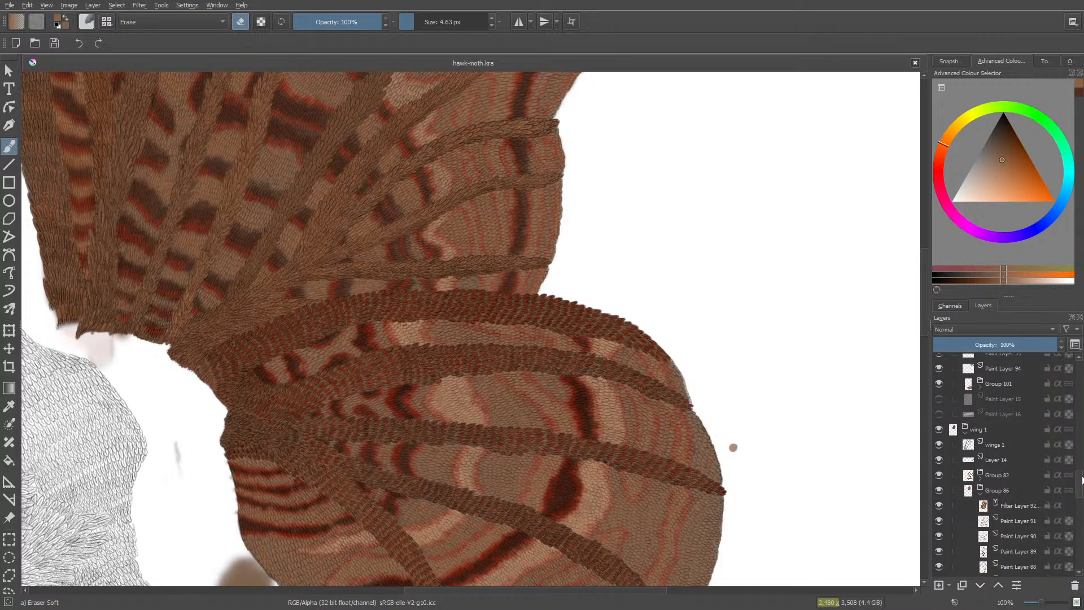
click(984, 428)
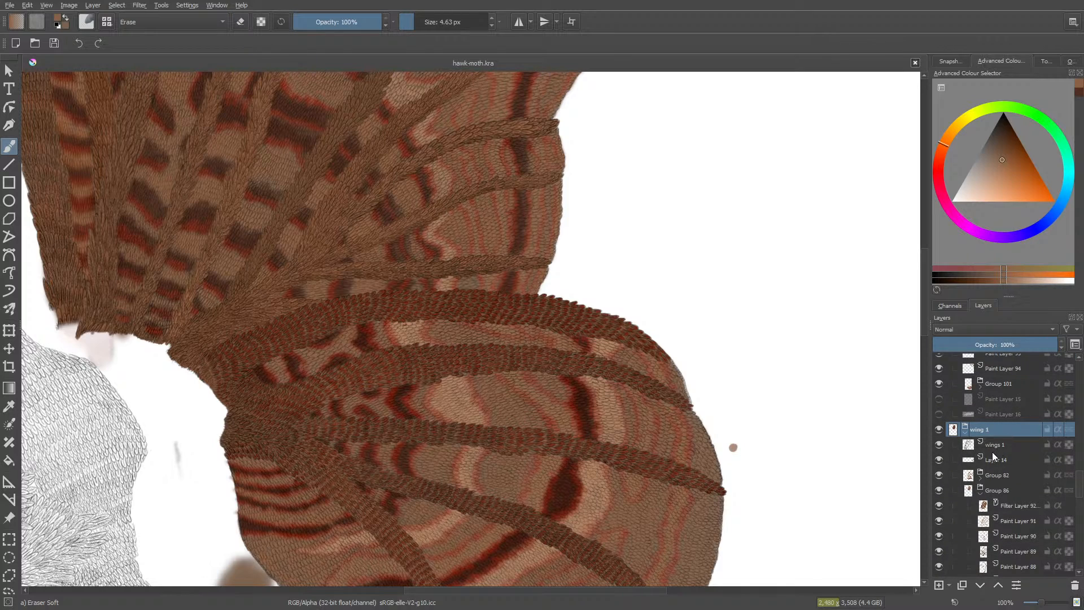
click(939, 475)
click(939, 476)
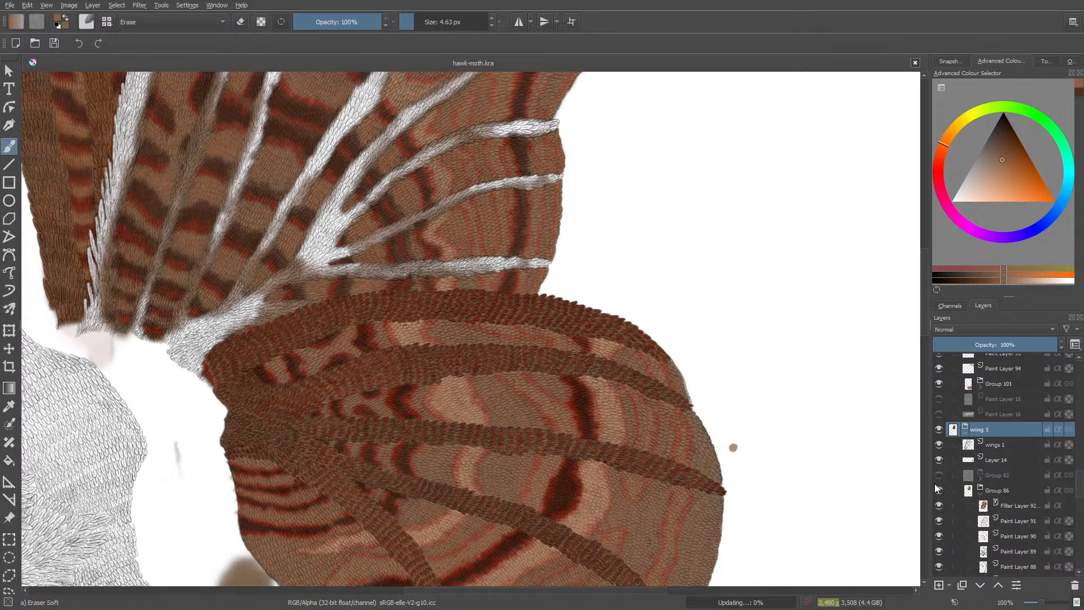
click(939, 489)
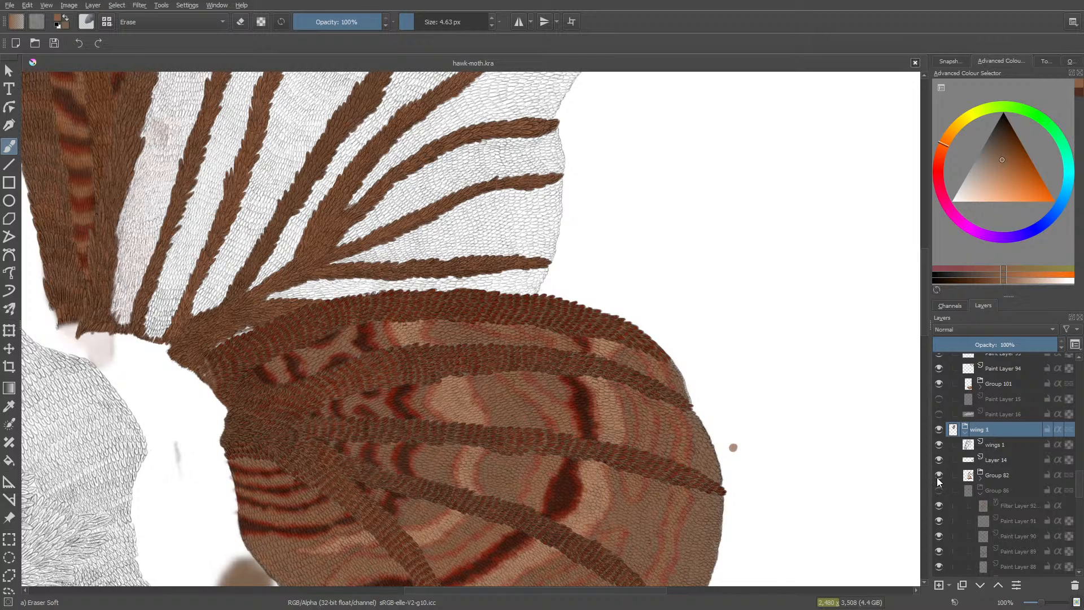
click(939, 475)
click(937, 476)
- Expand Group 82, toggle Paint Layer 84 to check its contribution, and select Paint Layer 80
click(980, 476)
click(1011, 508)
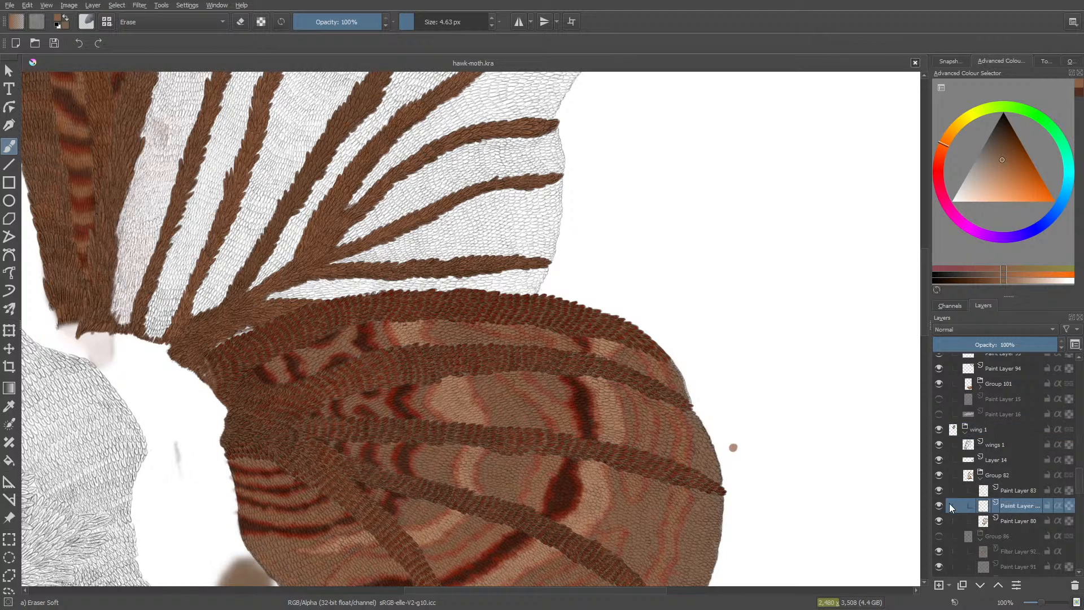
click(940, 505)
click(940, 504)
click(1005, 520)
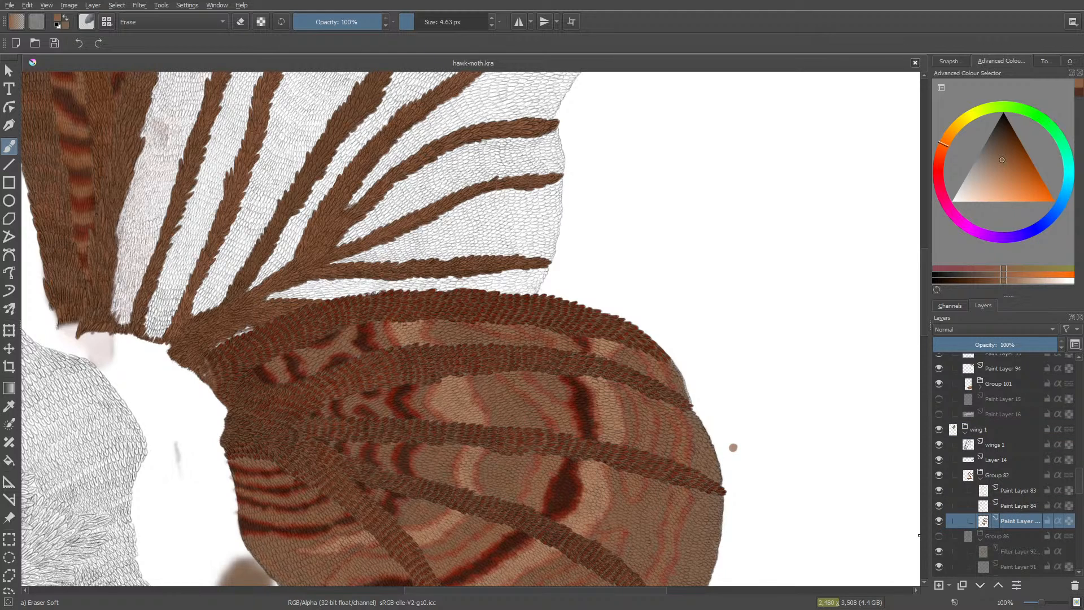
- Switch to the Pencil-2 brush, toggle Paint Layer 80 to check the upper wing's veins, and add a new paint layer above it
key(slash)
click(938, 520)
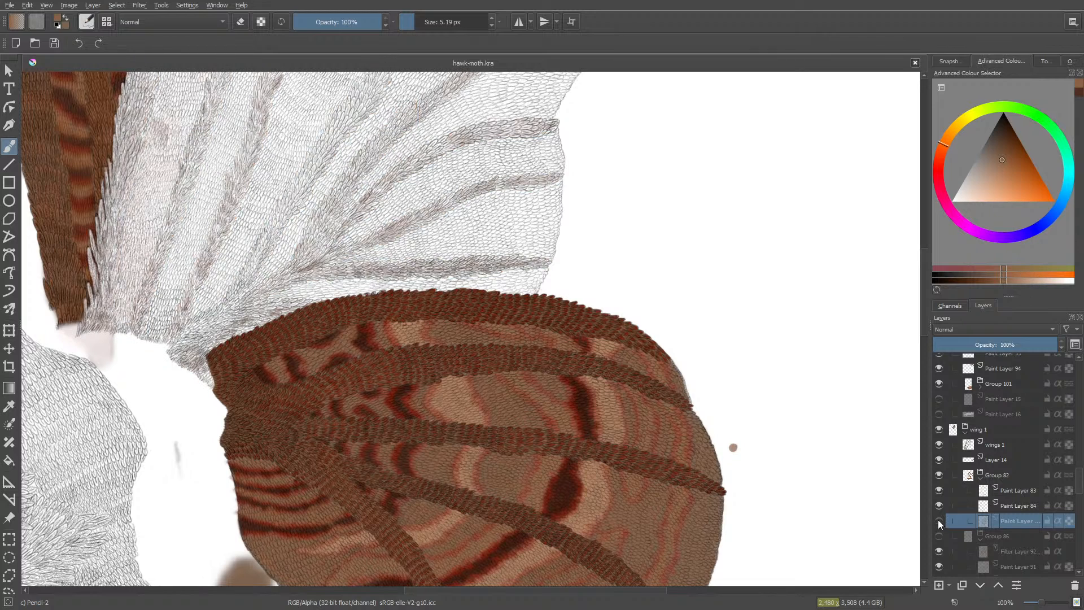
click(938, 521)
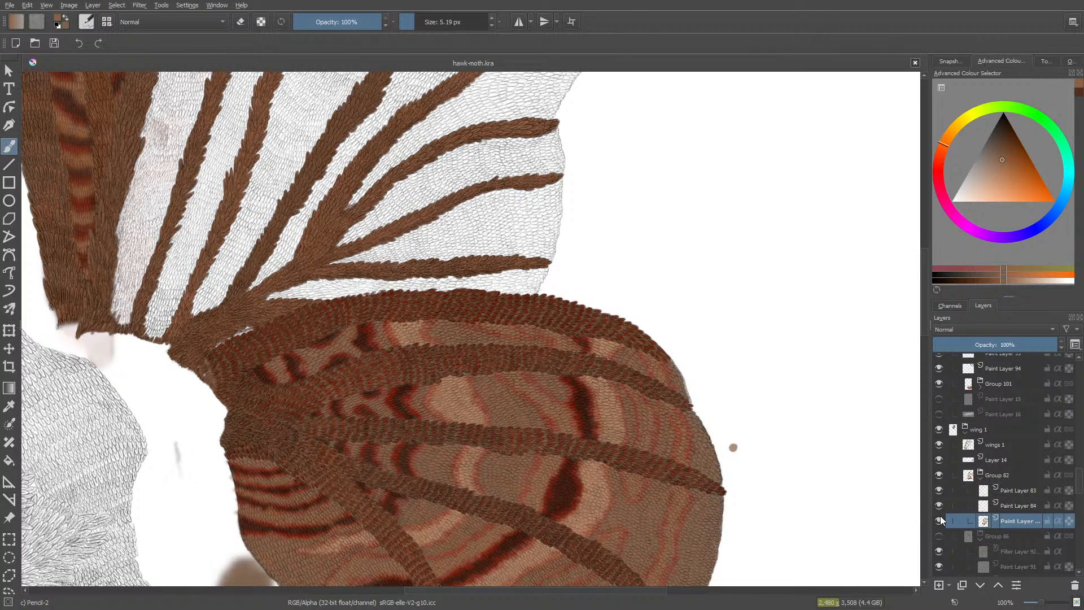
click(938, 519)
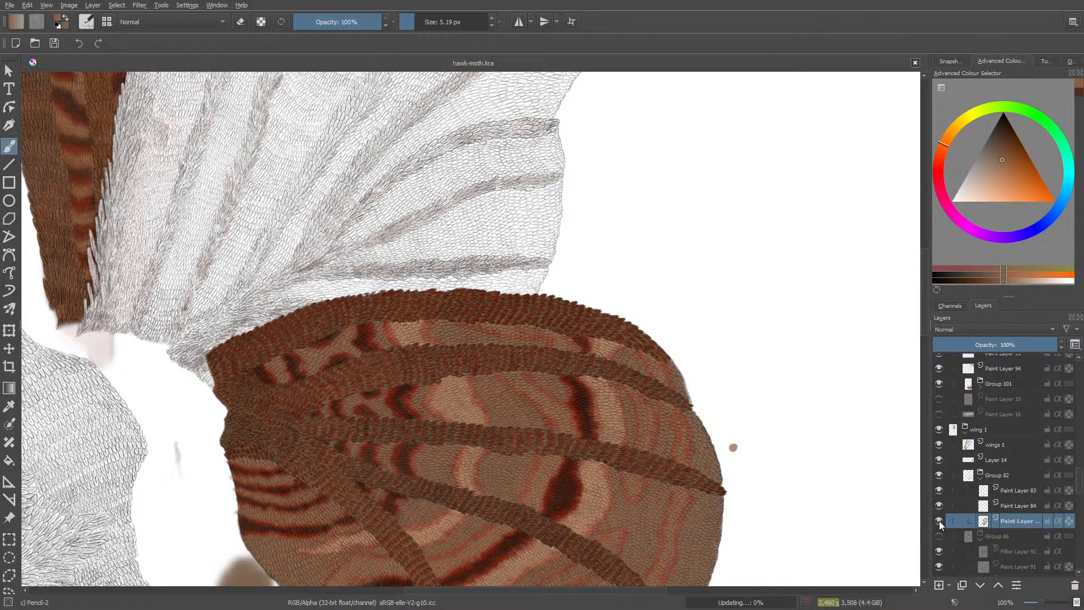
click(938, 521)
click(939, 585)
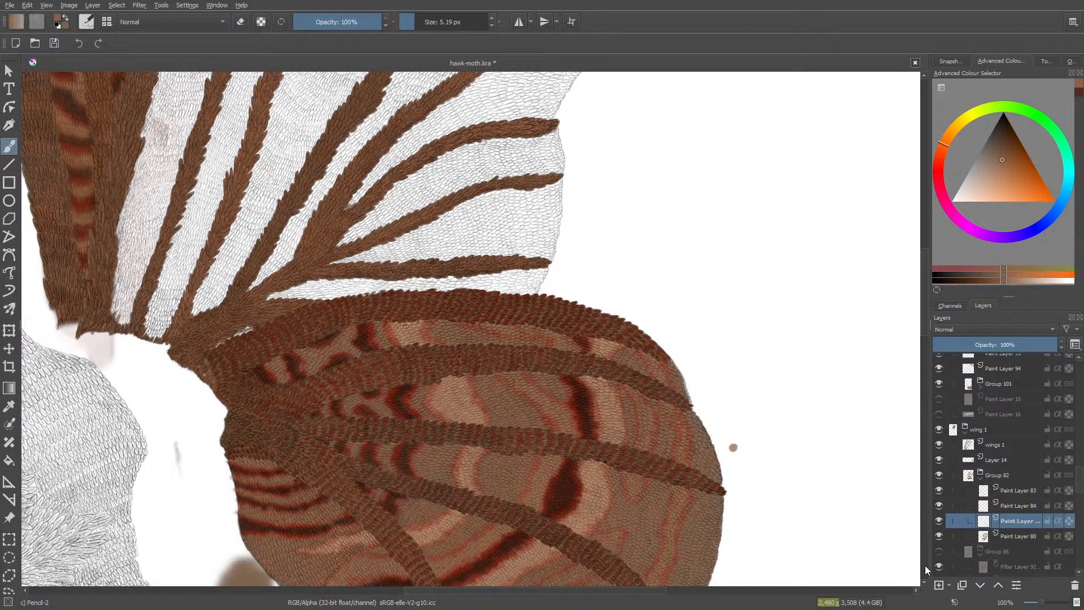
- Sample the light brownish-red swatch below the lower wing's edge with the colour sampler
drag(925, 265, 922, 317)
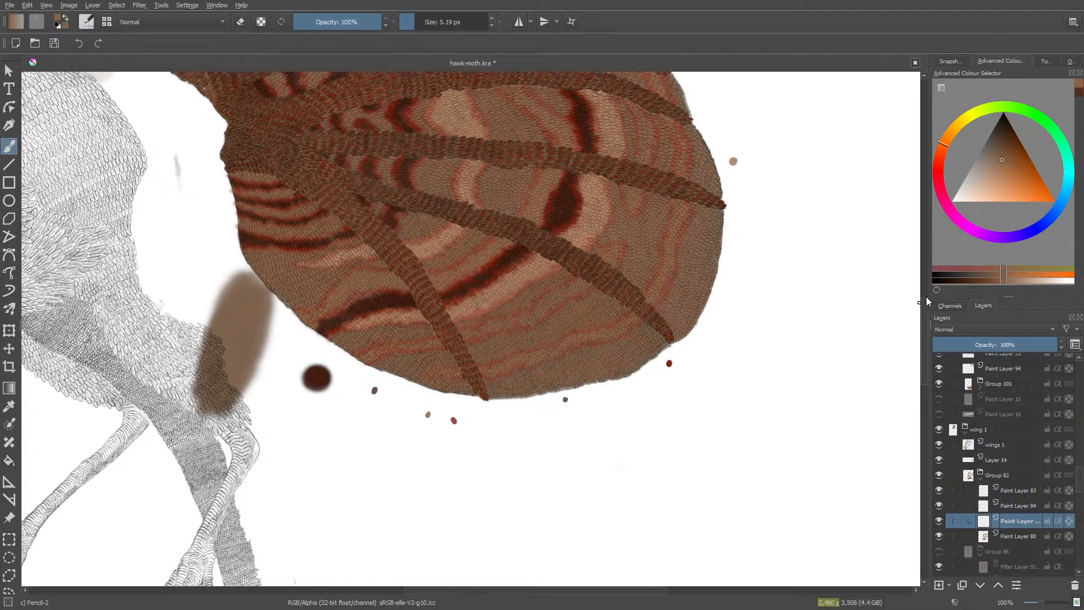
scroll(919, 304, up, 3)
scroll(871, 318, down, 4)
scroll(808, 344, up, 3)
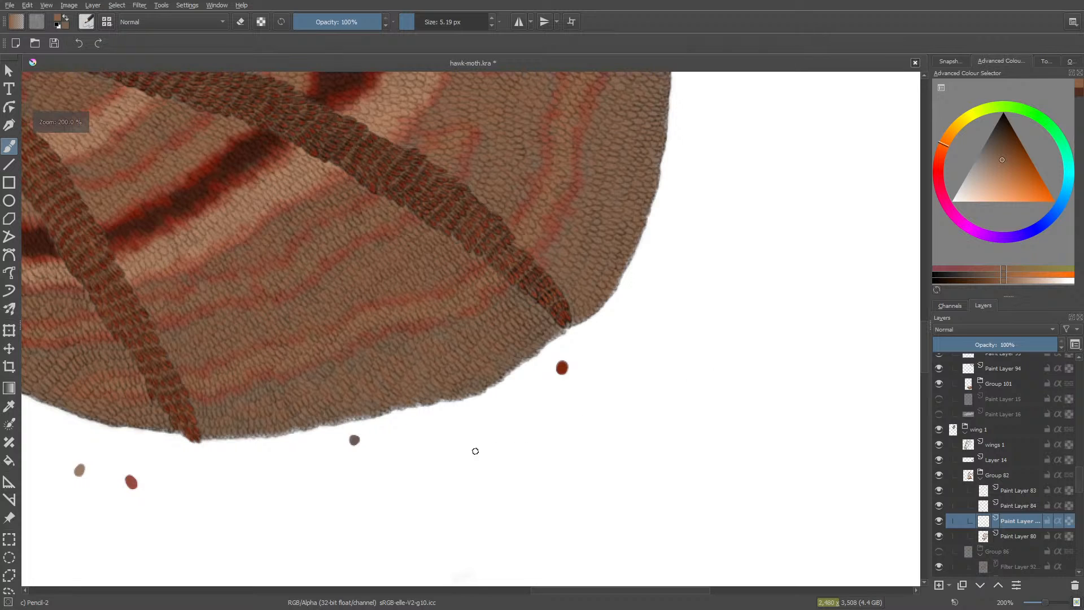
scroll(315, 424, up, 5)
scroll(303, 424, down, 5)
scroll(204, 423, up, 3)
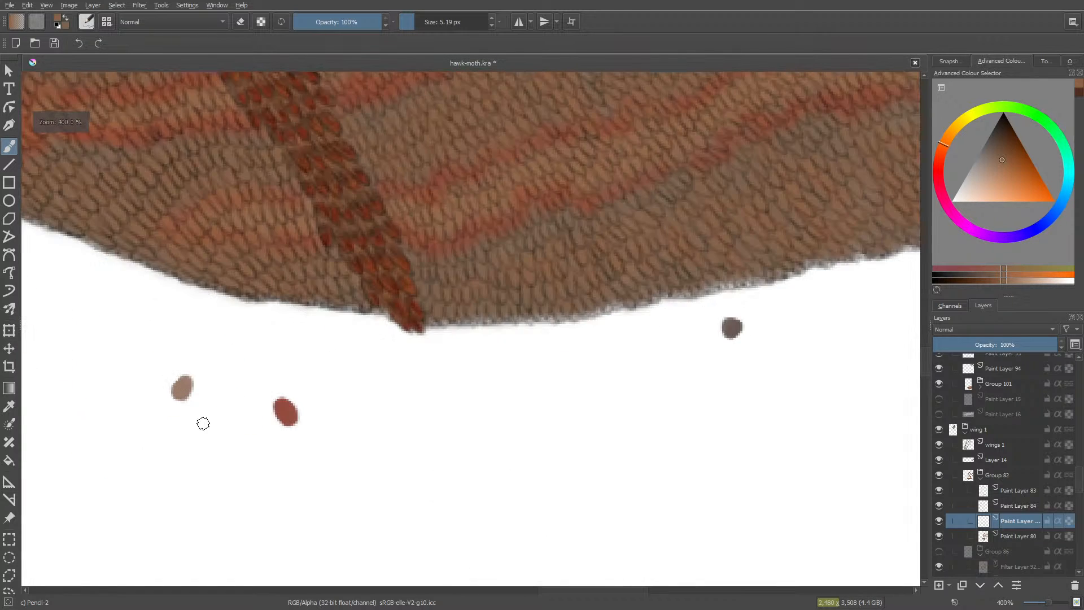
scroll(254, 424, up, 8)
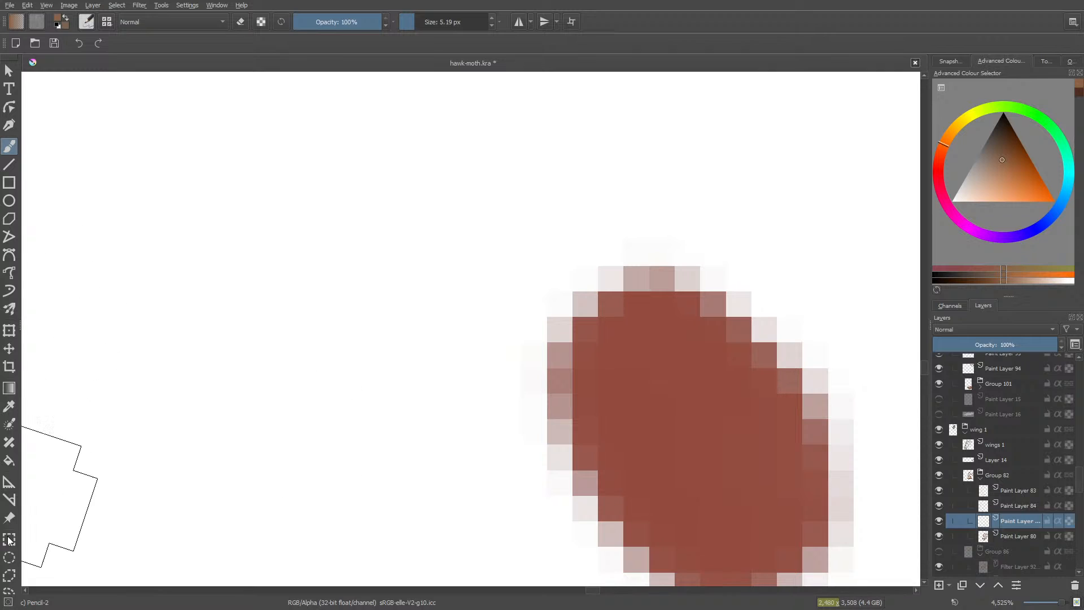
click(14, 405)
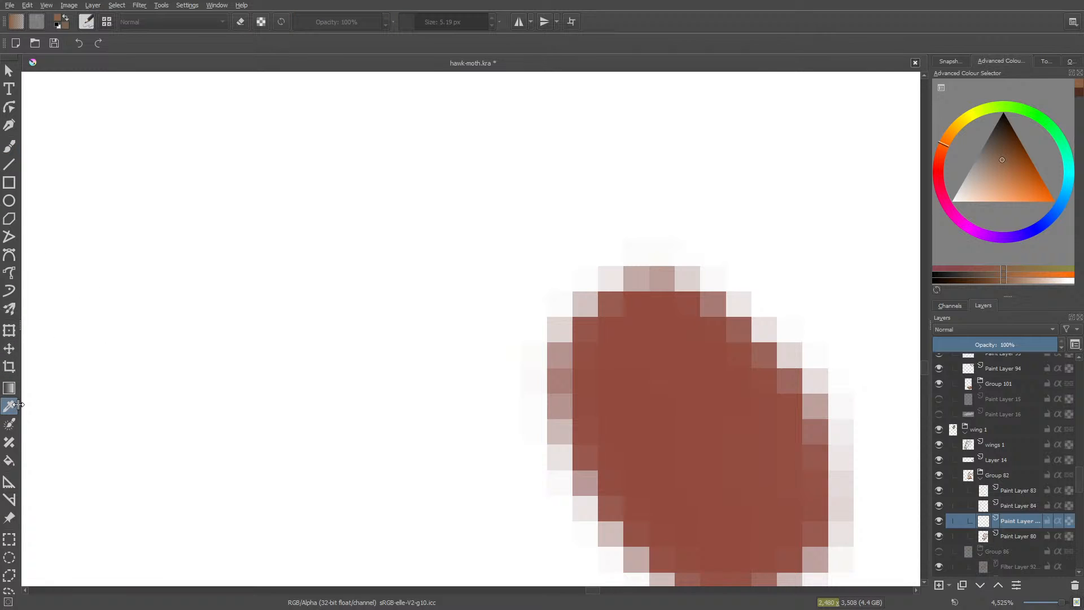
click(700, 421)
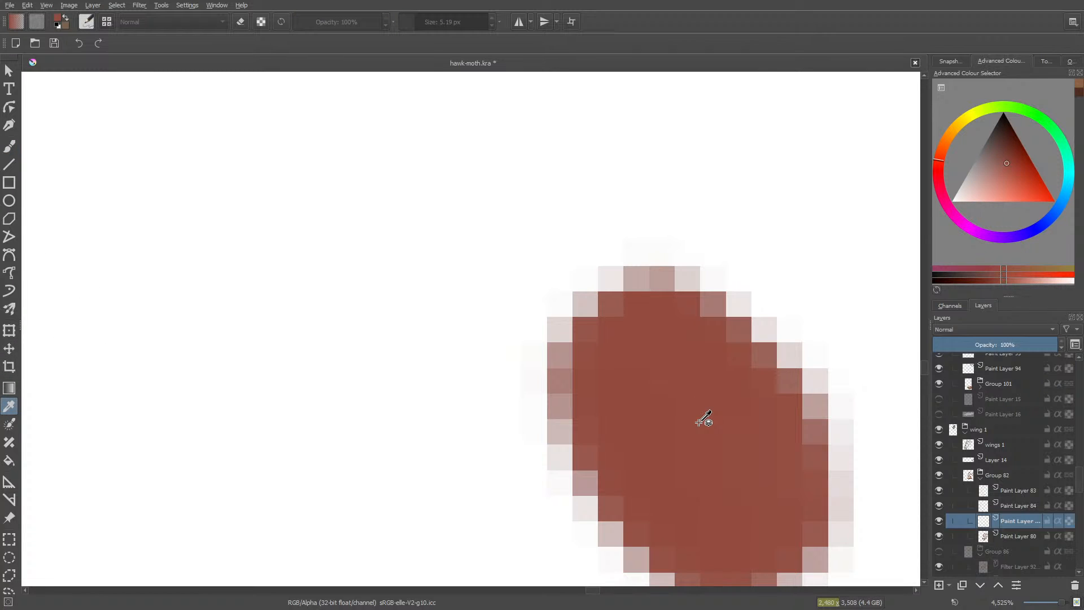
- Sample the large dark red swatch above the detached brown tail piece near the canvas bottom
scroll(581, 339, down, 10)
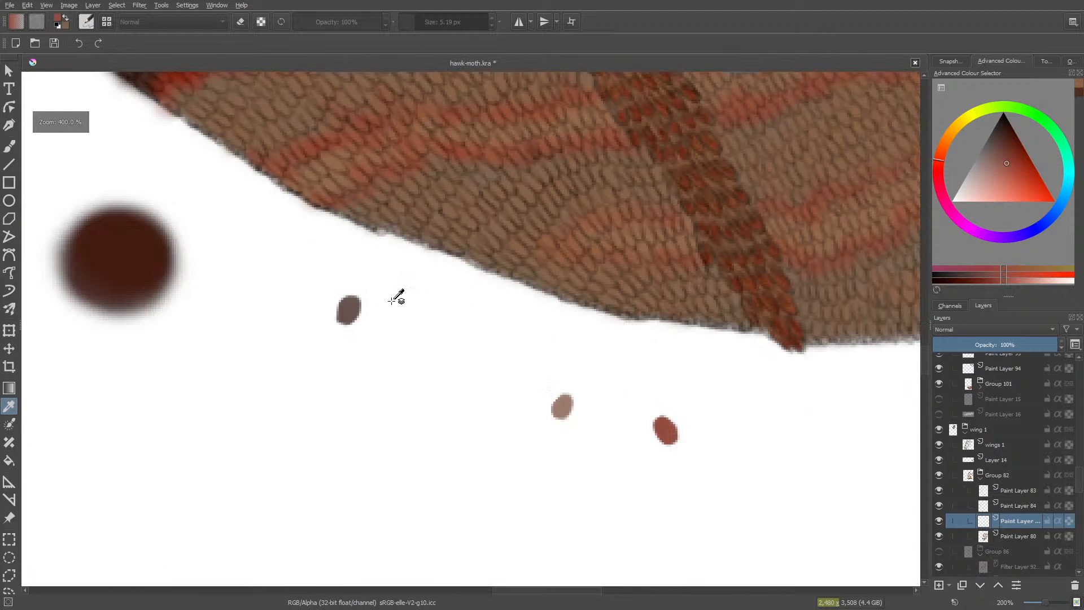
scroll(395, 298, up, 4)
scroll(387, 314, down, 10)
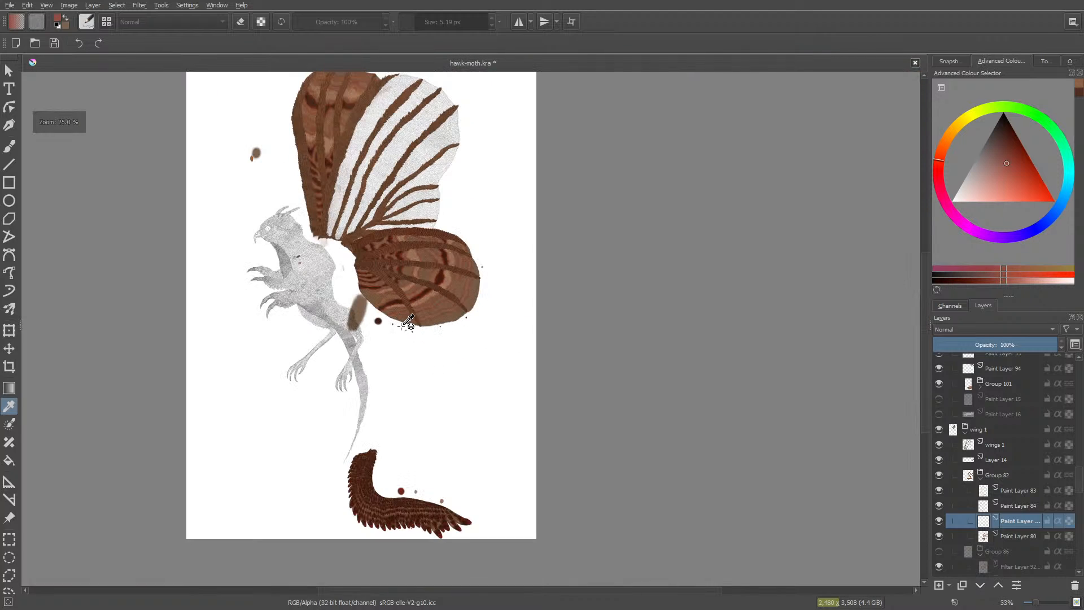
scroll(401, 489, up, 12)
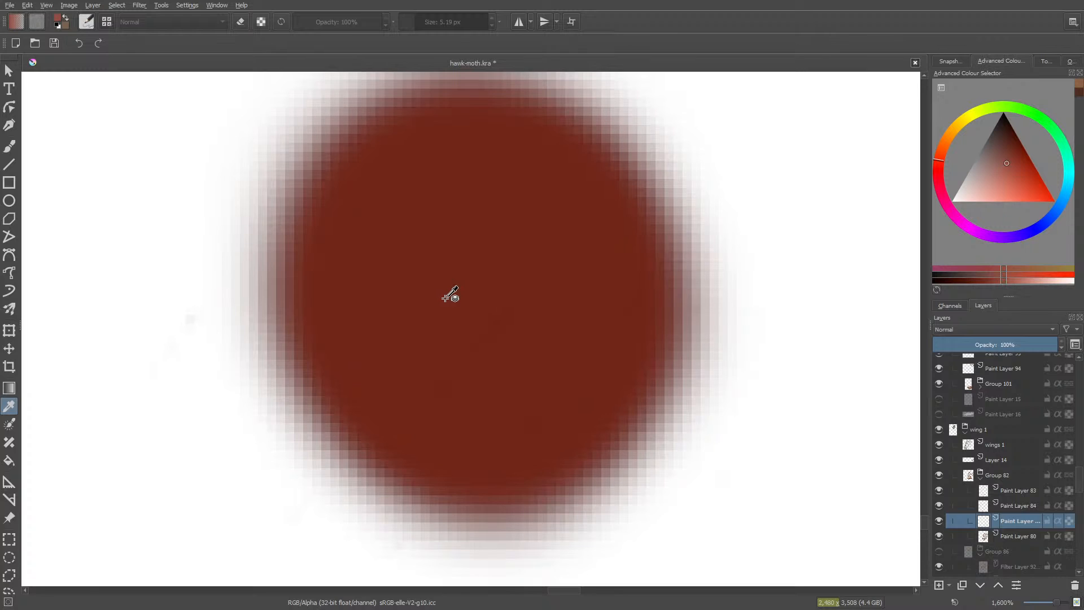
click(476, 300)
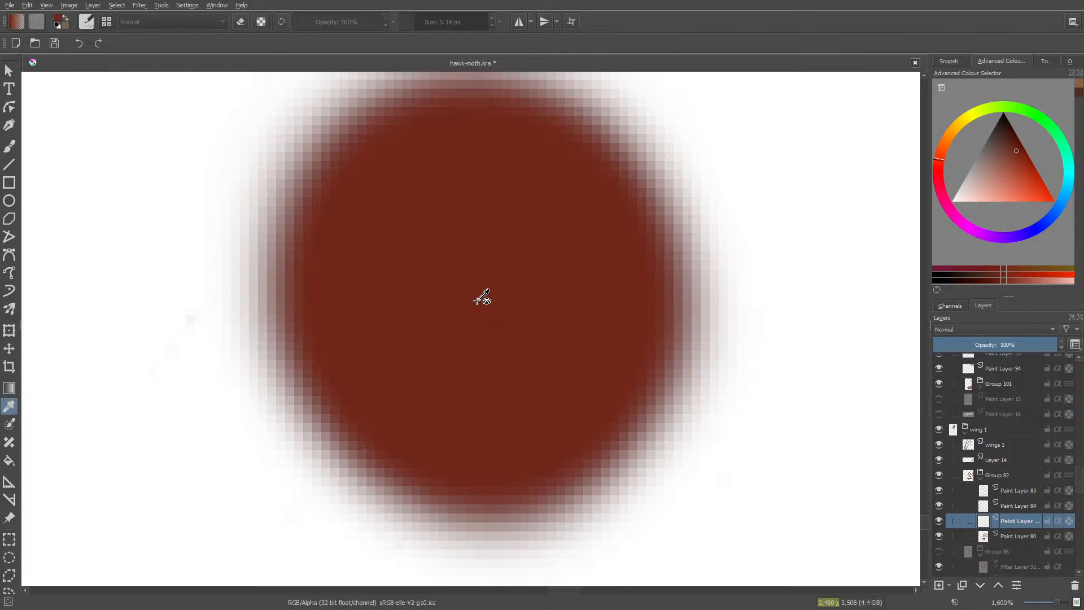
- Sample the small deep red swatch just outside the lower wing's edge as the painting colour
scroll(477, 299, down, 10)
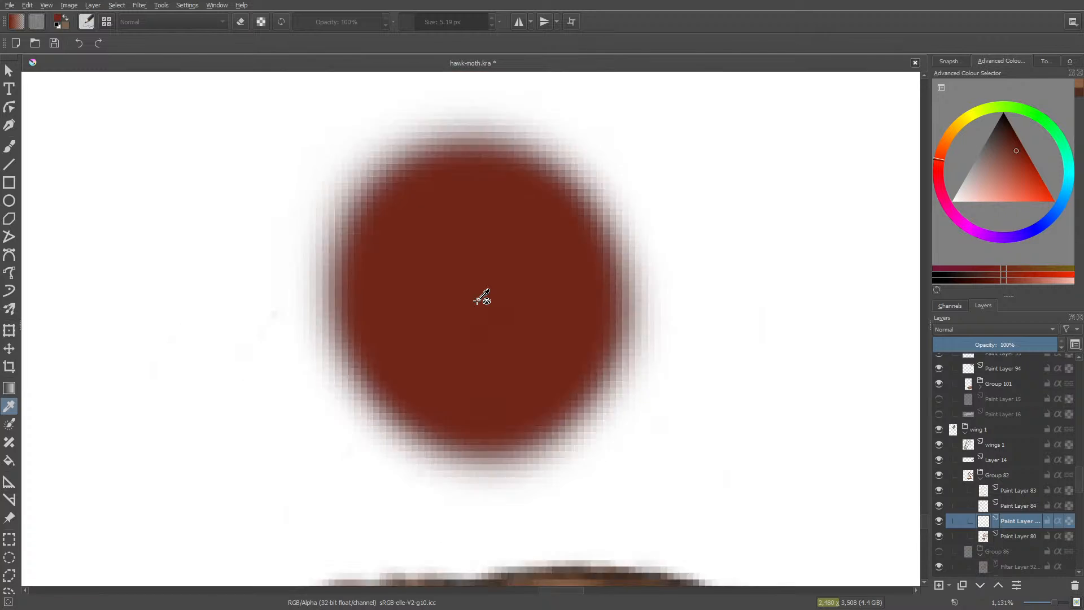
scroll(500, 165, up, 5)
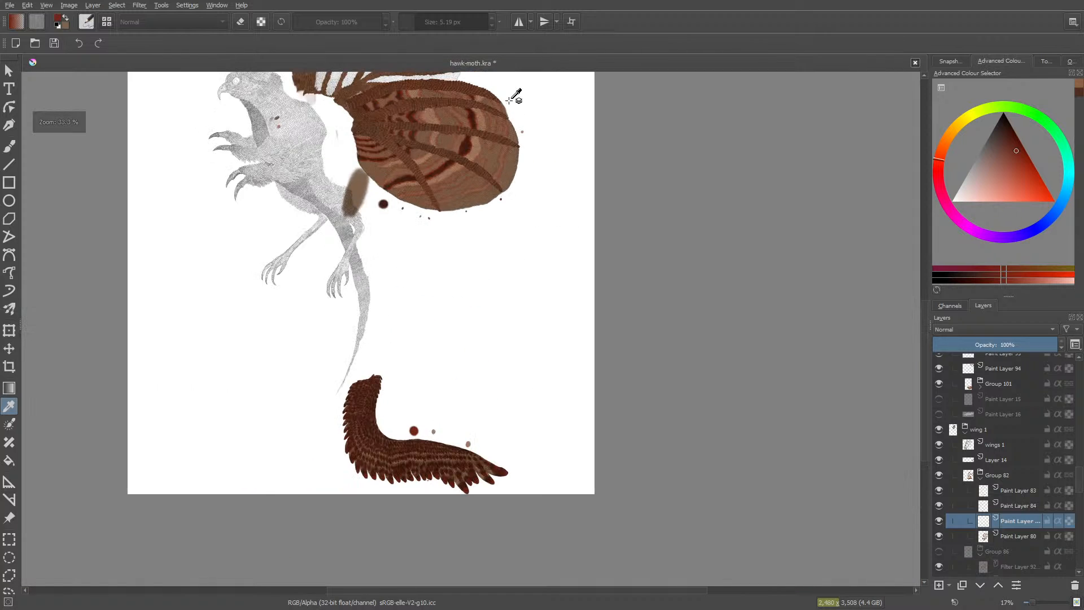
scroll(508, 476, up, 9)
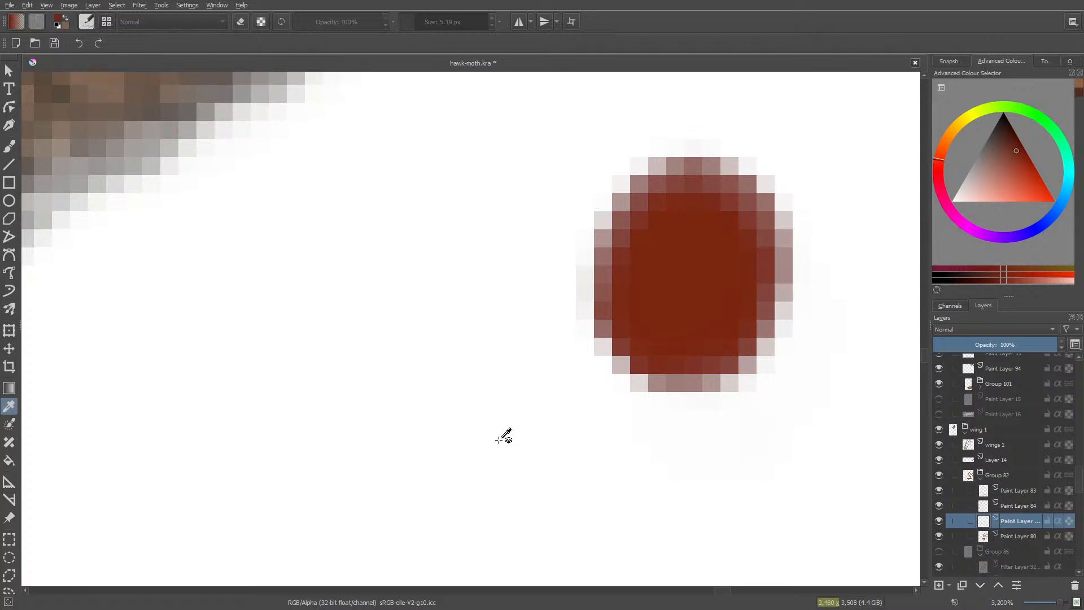
click(701, 269)
- Return to the Freehand Brush for the upper wing's lowest vein and save the document
scroll(700, 254, down, 16)
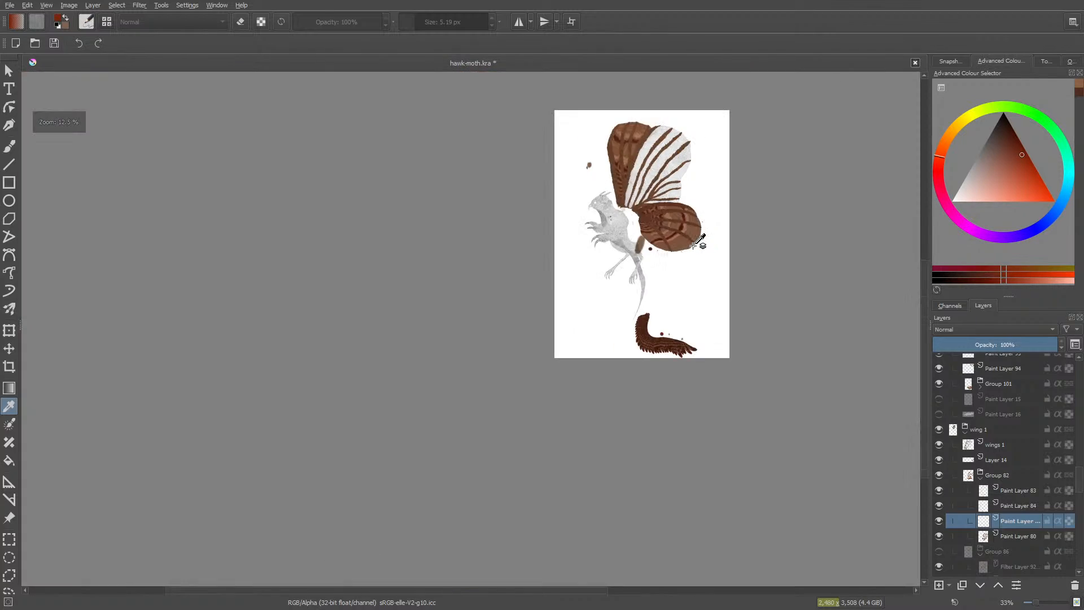
scroll(694, 165, up, 4)
scroll(694, 165, up, 4)
scroll(621, 282, down, 6)
scroll(559, 361, up, 8)
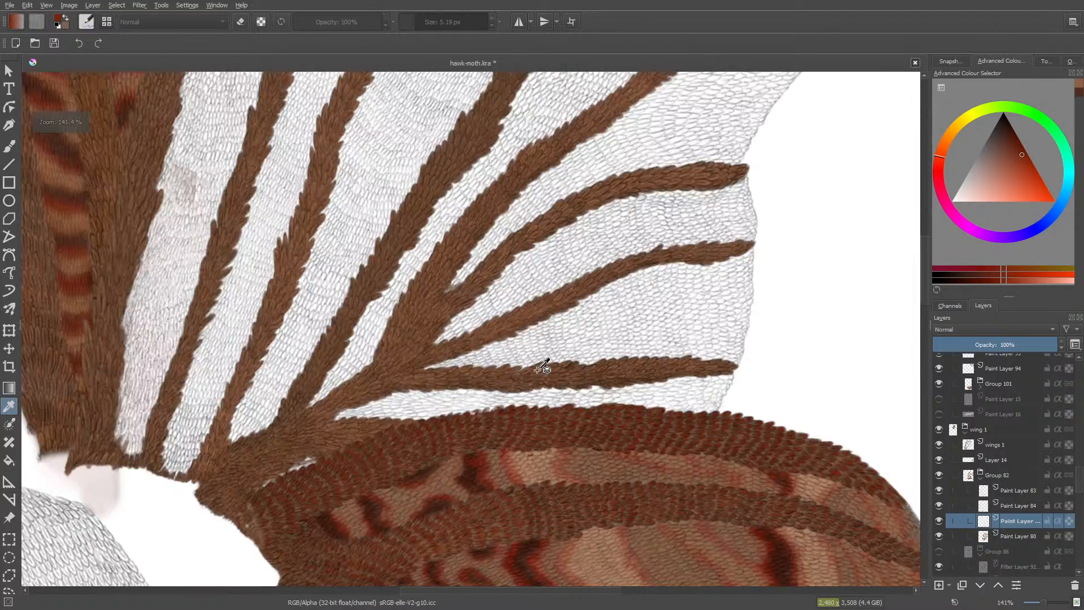
scroll(609, 405, down, 4)
scroll(625, 400, up, 7)
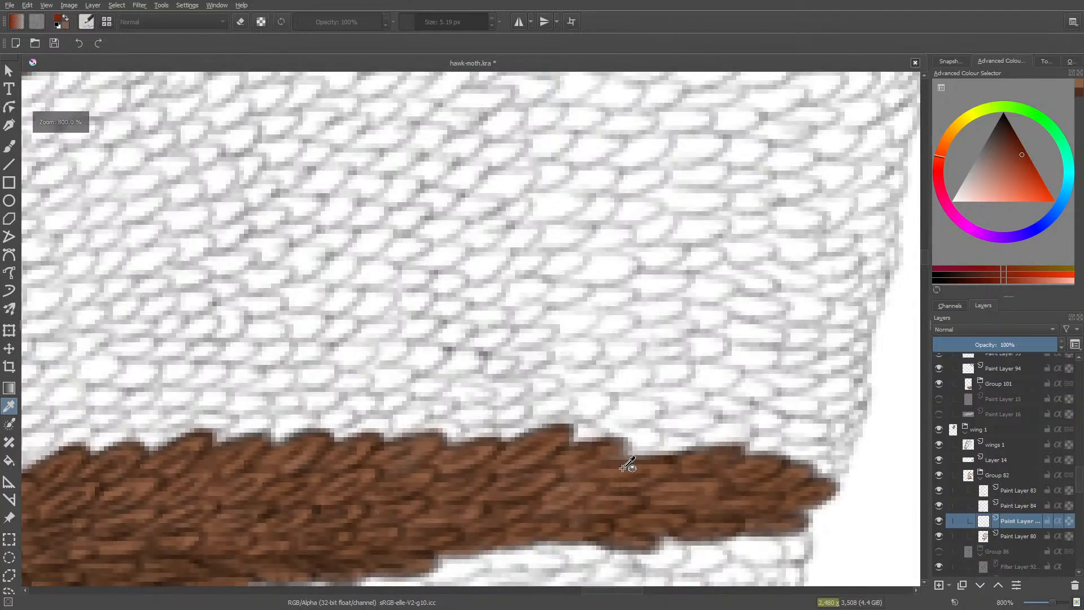
scroll(621, 487, down, 5)
scroll(576, 515, up, 4)
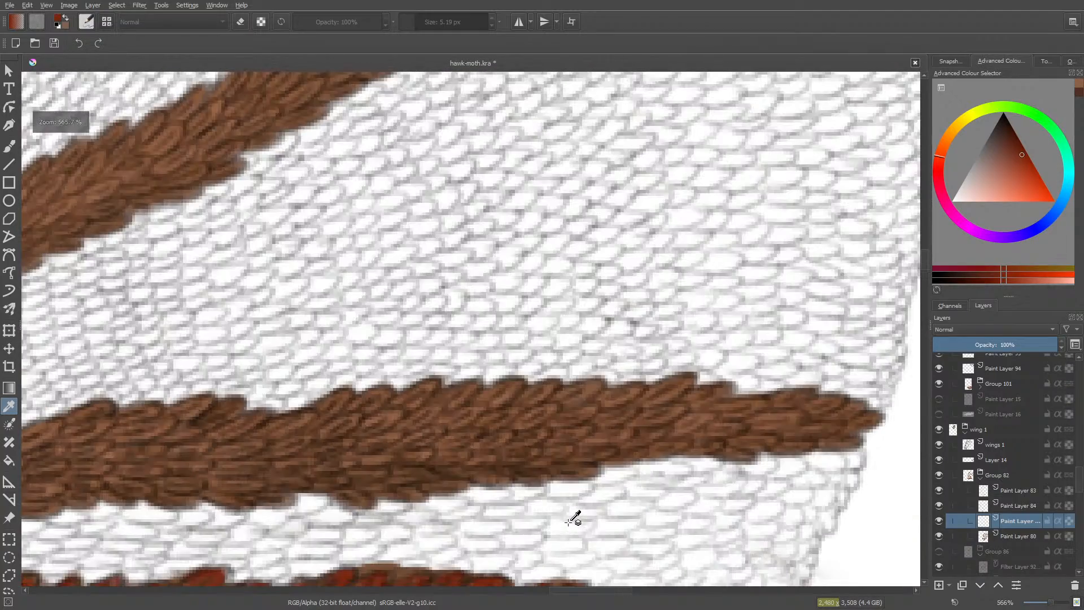
scroll(779, 475, down, 4)
scroll(779, 475, up, 4)
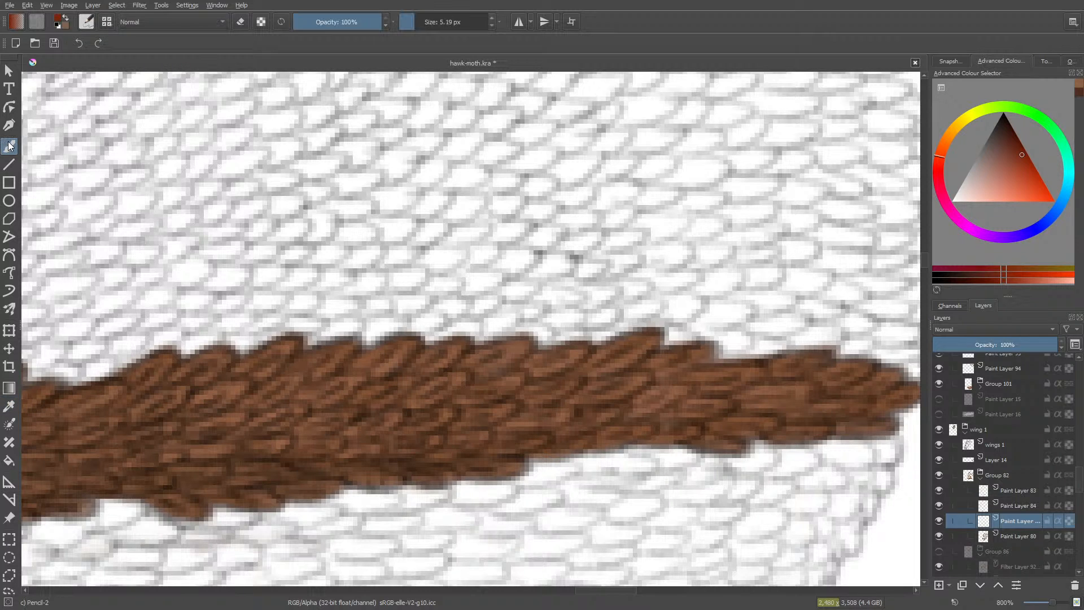
click(53, 44)
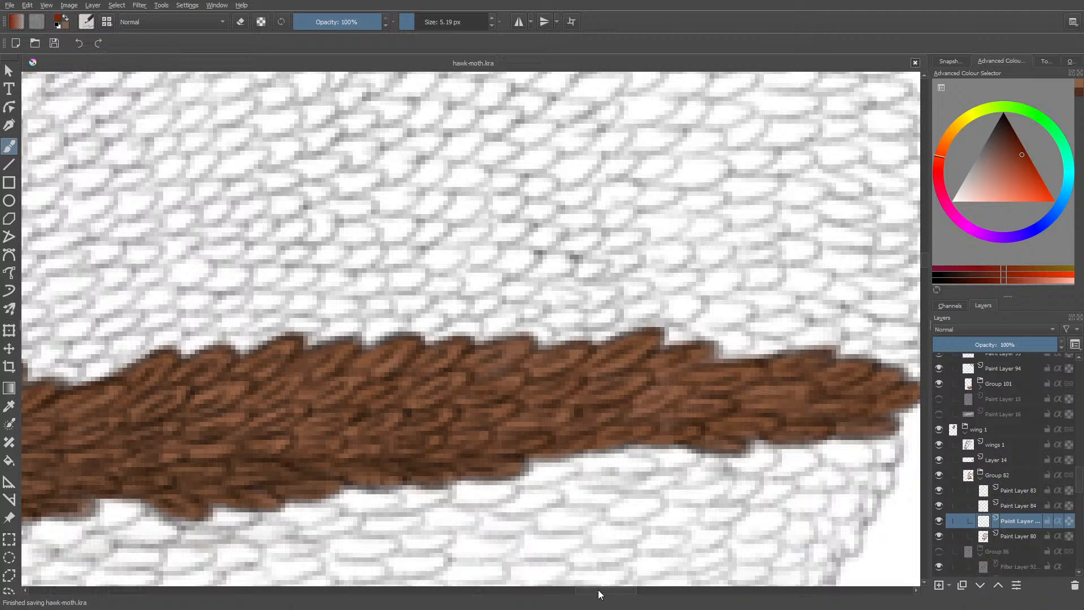
- Paint deep red touches on the scales at the tip of the upper wing's lowest vein on the new layer
scroll(600, 590, right, 3)
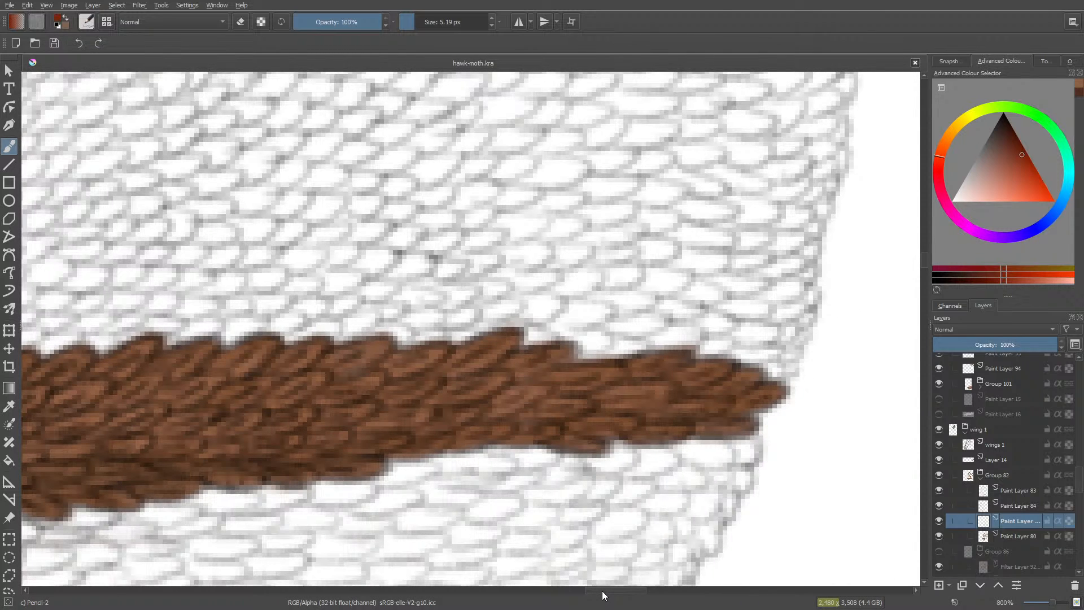
key(4)
key(4)
key(4)
key(4)
key(4)
key(4)
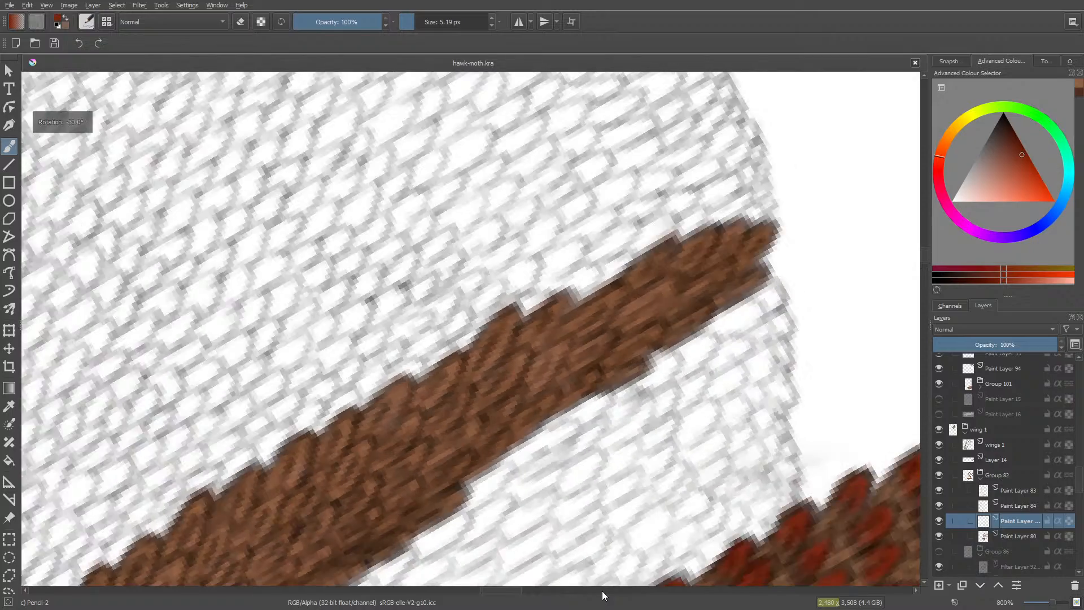
key(6)
key(4)
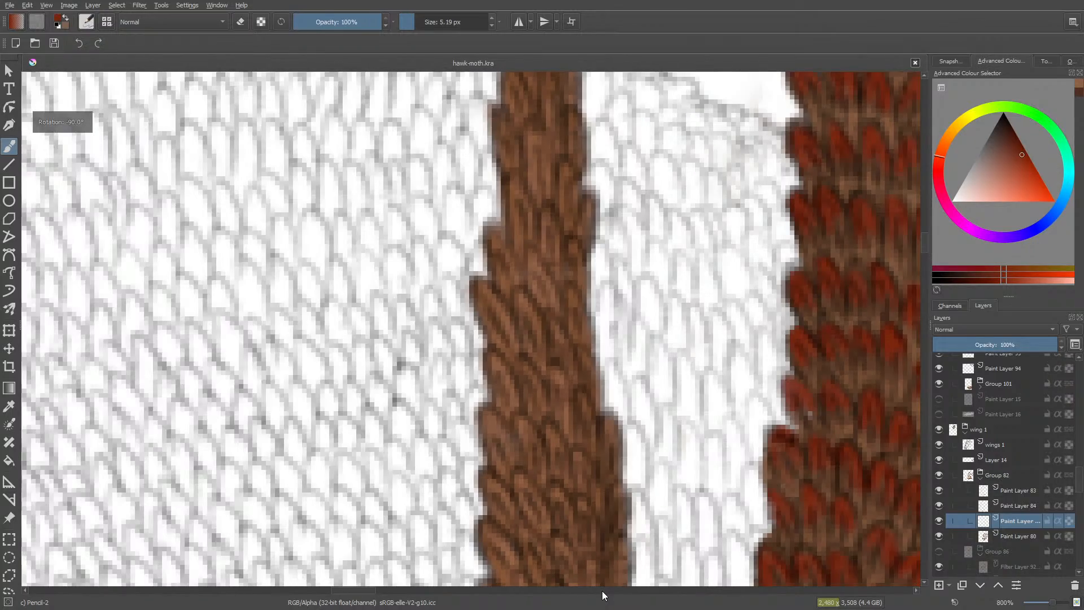
scroll(592, 549, down, 5)
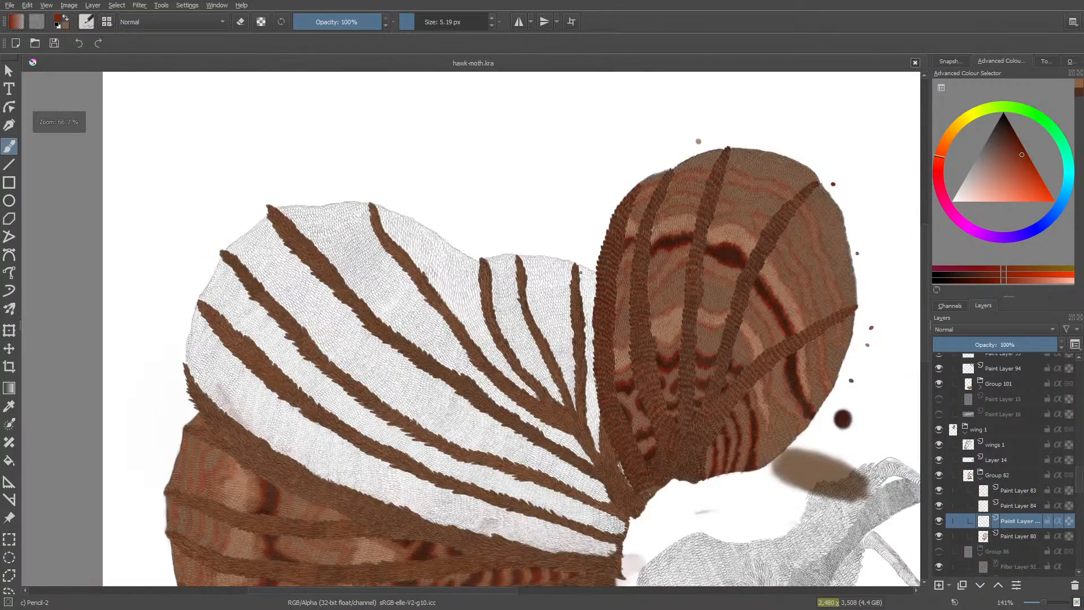
scroll(585, 245, up, 8)
scroll(516, 317, down, 5)
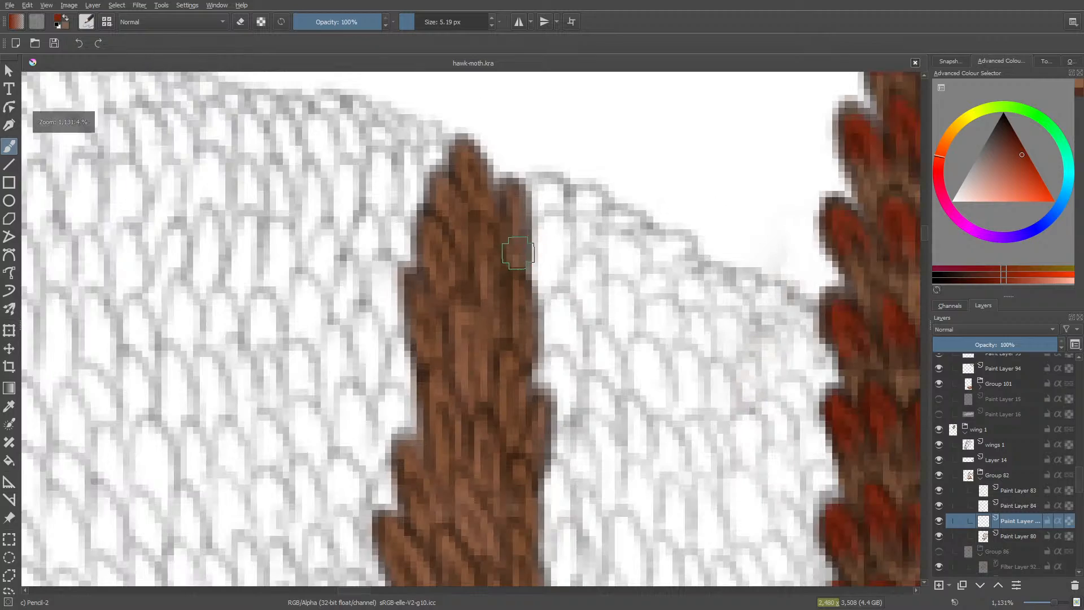
scroll(513, 164, up, 5)
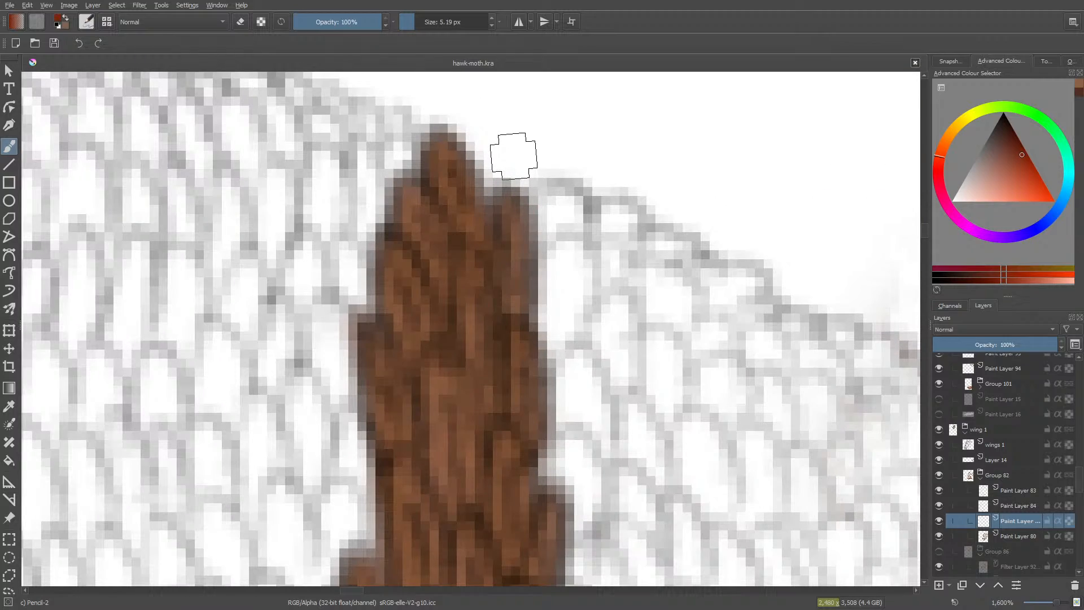
scroll(508, 151, down, 8)
scroll(514, 278, up, 4)
scroll(455, 336, down, 1)
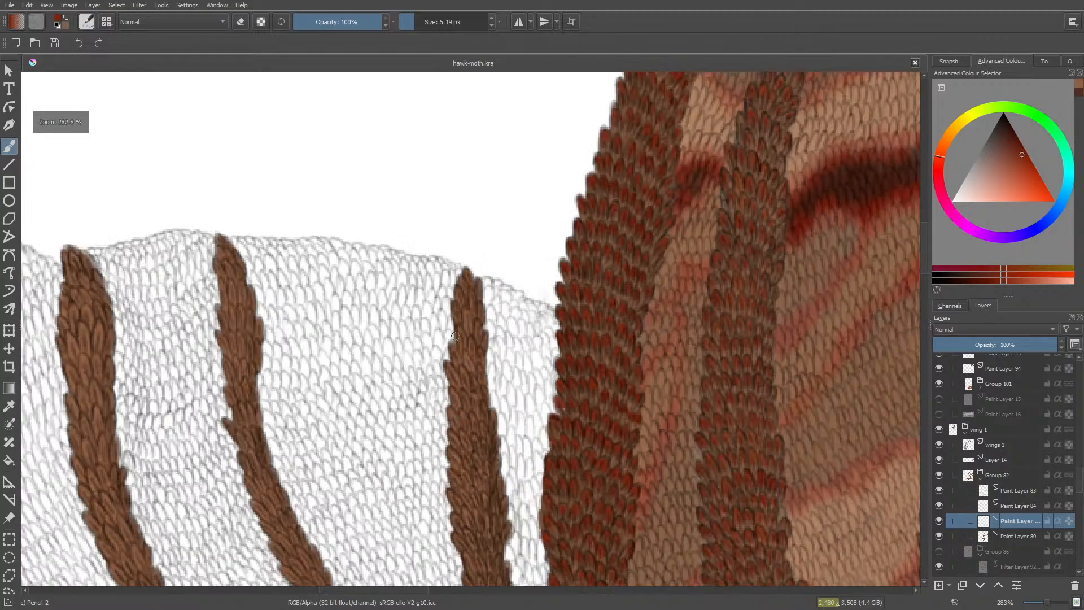
scroll(455, 336, up, 3)
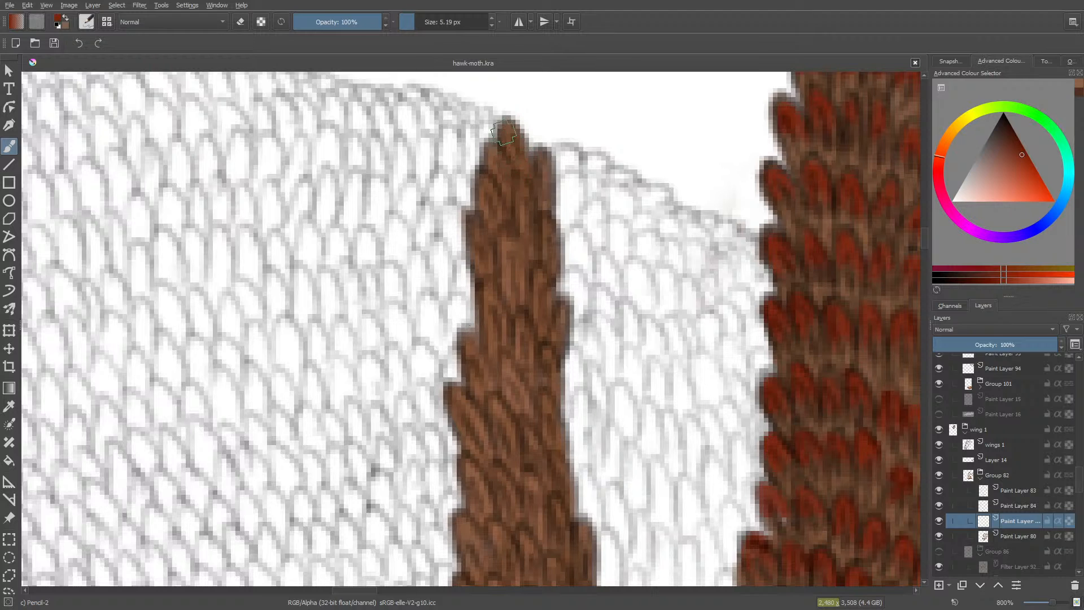
mouse_move(508, 135)
mouse_down()
mouse_move(482, 164)
mouse_move(510, 137)
mouse_move(496, 170)
mouse_move(503, 136)
mouse_move(519, 186)
mouse_move(505, 210)
mouse_move(491, 151)
mouse_up()
mouse_move(512, 194)
mouse_down()
mouse_move(501, 267)
mouse_move(527, 187)
mouse_move(497, 214)
mouse_move(497, 152)
mouse_move(491, 164)
mouse_move(502, 163)
mouse_move(504, 136)
mouse_move(501, 158)
mouse_move(539, 169)
mouse_up()
mouse_move(488, 192)
mouse_down()
mouse_move(486, 179)
mouse_move(484, 190)
mouse_up()
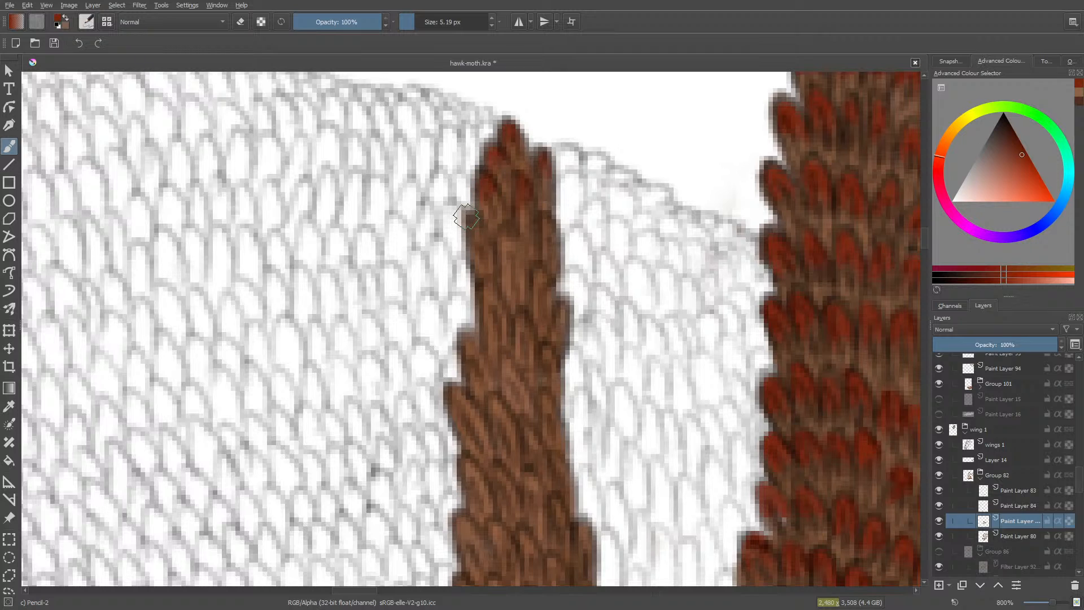
mouse_move(478, 238)
mouse_down()
mouse_move(467, 266)
mouse_move(516, 248)
mouse_move(502, 251)
mouse_move(512, 238)
mouse_move(505, 251)
mouse_move(517, 255)
mouse_move(504, 259)
mouse_move(507, 239)
mouse_move(488, 278)
mouse_move(518, 219)
mouse_move(514, 239)
mouse_move(528, 260)
mouse_move(547, 222)
mouse_move(505, 282)
mouse_up()
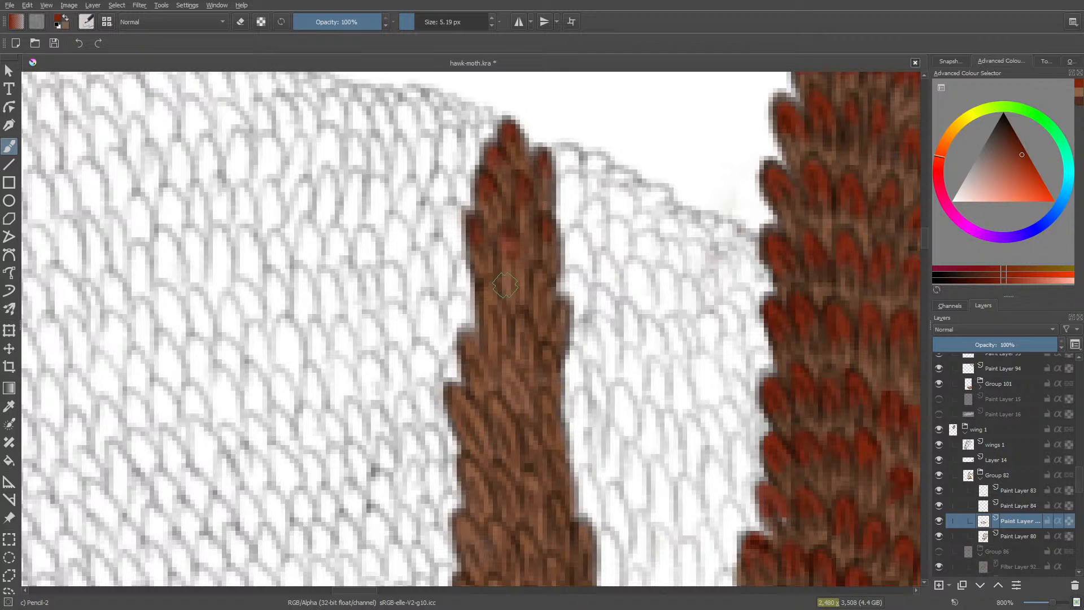
- Toggle the wings 1 layer and Layer 14 to check their contribution, and hide Paint Layer 113 to compare the vein without red
click(951, 445)
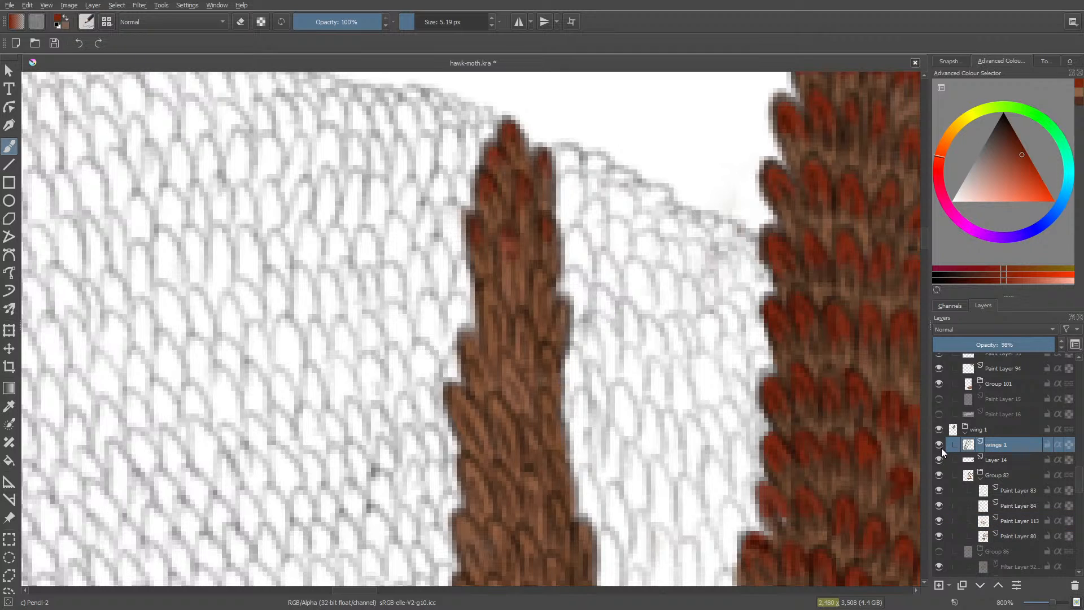
click(940, 447)
click(941, 446)
click(940, 460)
click(942, 461)
click(939, 521)
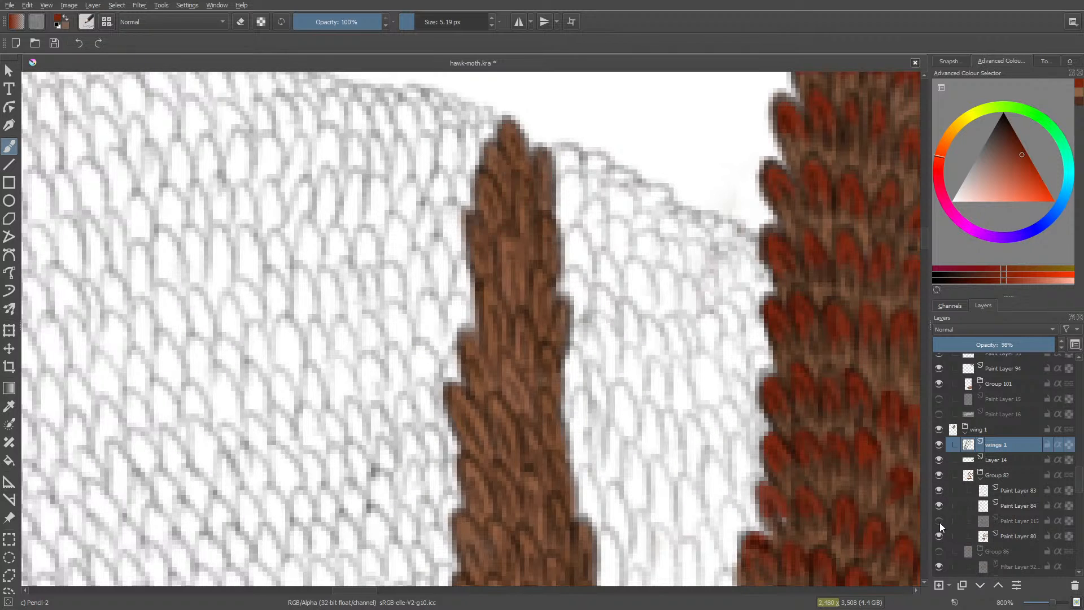
- Show Paint Layer 113 again and briefly toggle Paint Layer 80 off and on to check what it contributes
click(940, 519)
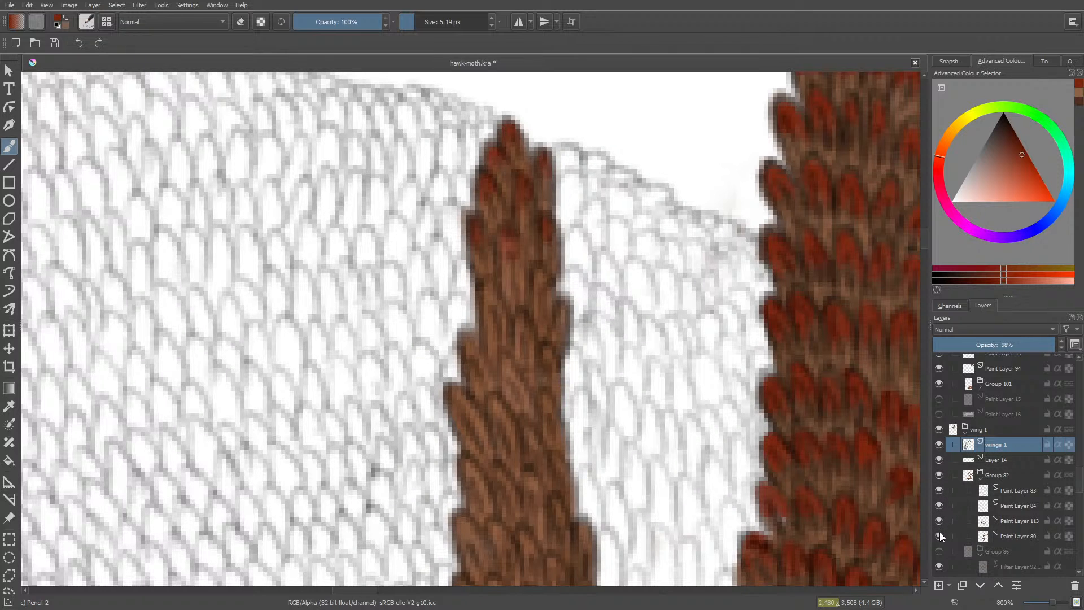
click(940, 531)
click(940, 528)
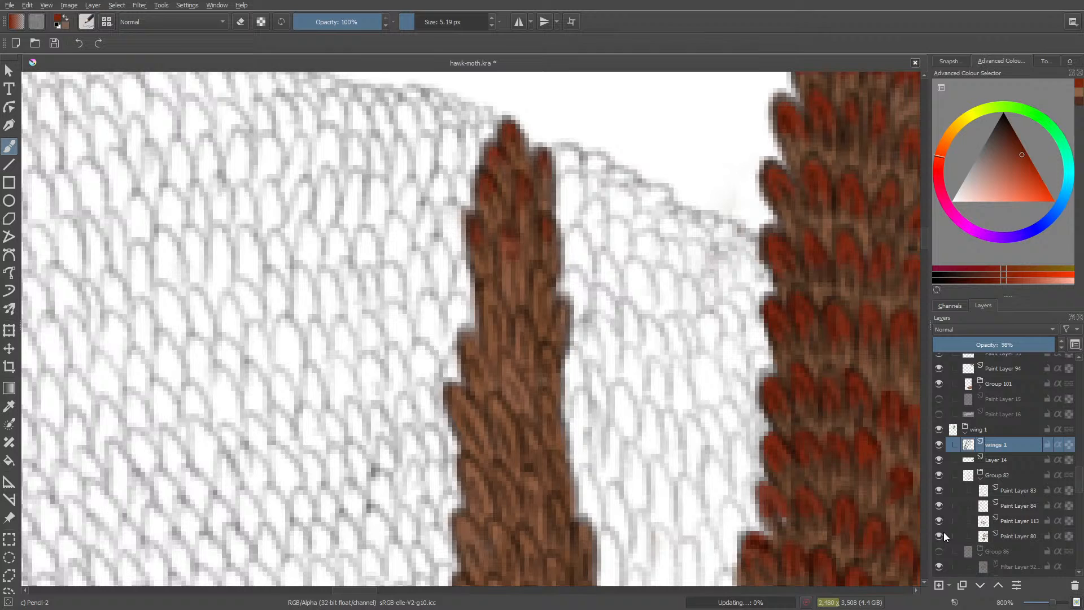
- Move Paint Layer 113 to the top of Group 82, above Paint Layers 84 and 83
click(999, 521)
click(998, 586)
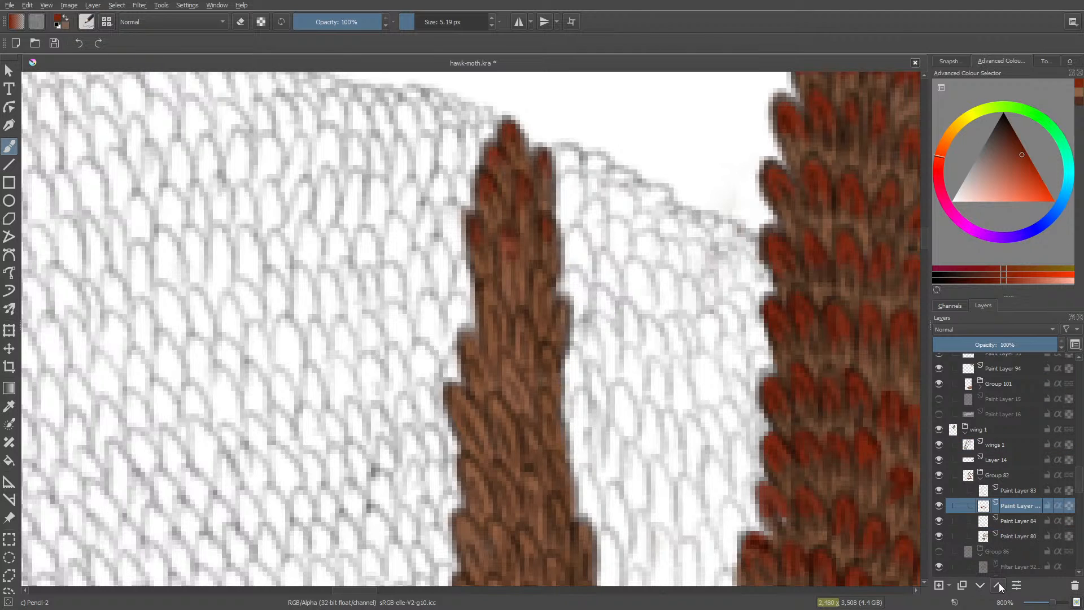
click(999, 586)
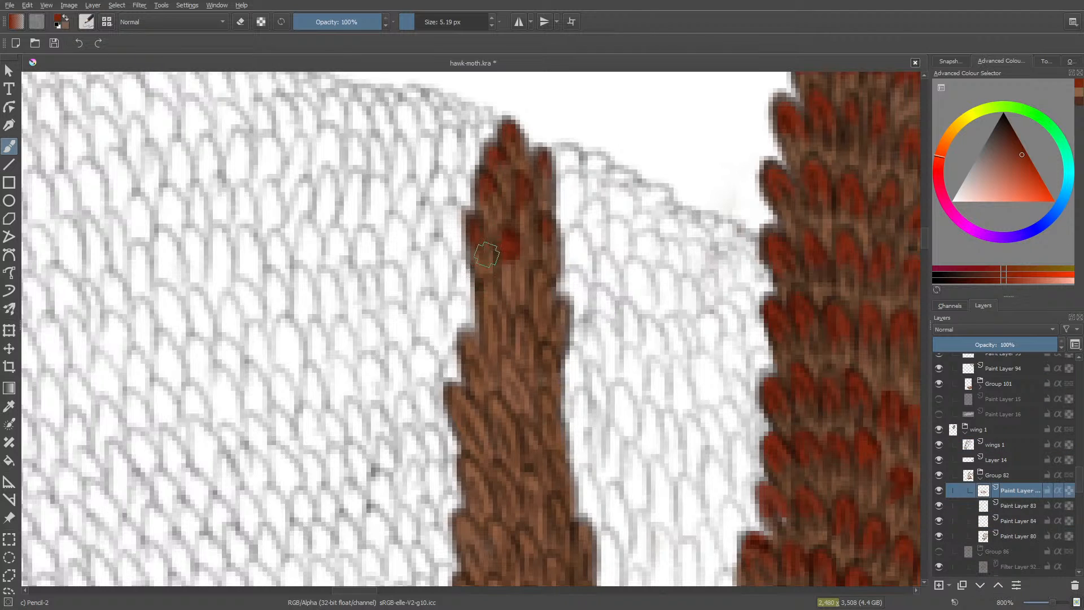
- Trim the red touches just below the vein's tip with Eraser Soft and paint deep red on the scales of the following rows
key(e)
mouse_move(512, 267)
mouse_down()
mouse_move(509, 239)
mouse_move(512, 284)
mouse_move(514, 251)
mouse_move(519, 263)
mouse_move(515, 240)
mouse_move(491, 322)
mouse_move(498, 274)
mouse_up()
key(/)
key(/)
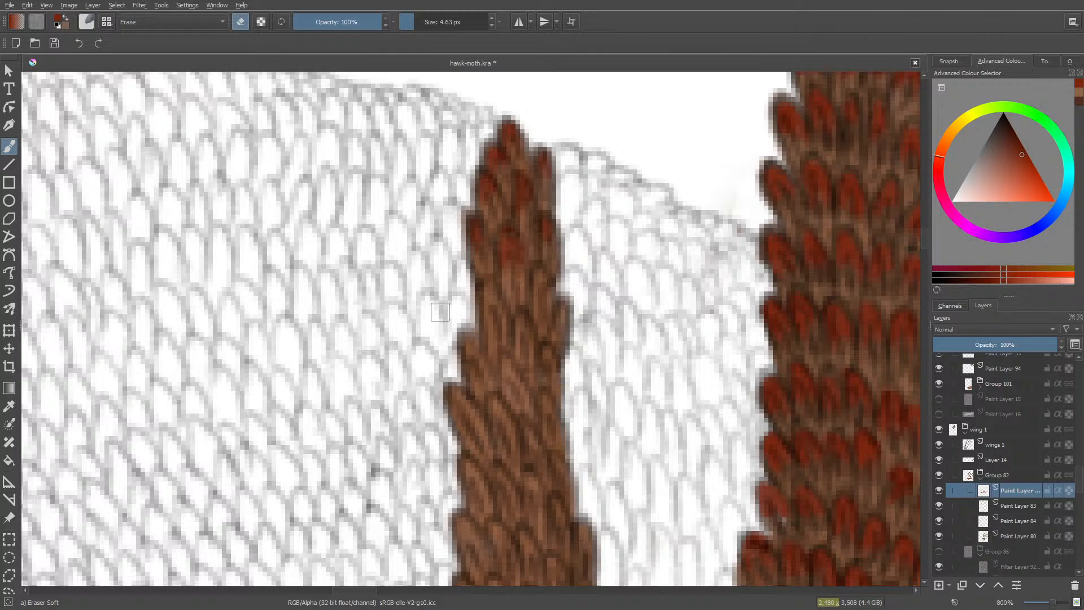
key(slash)
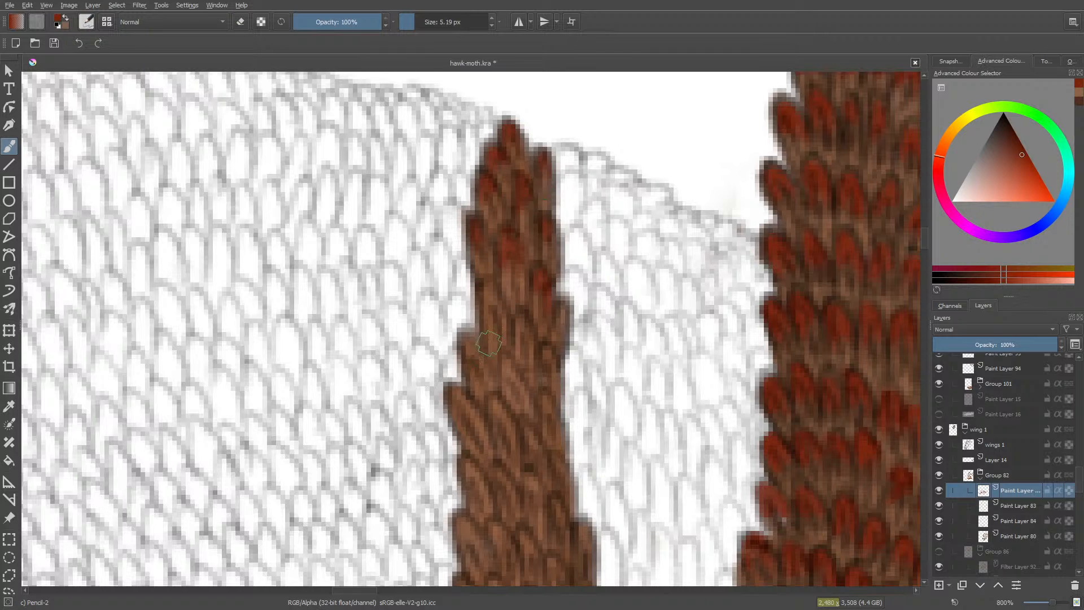
mouse_move(491, 295)
mouse_down()
mouse_move(523, 345)
mouse_move(516, 320)
mouse_move(521, 337)
mouse_move(560, 341)
mouse_up()
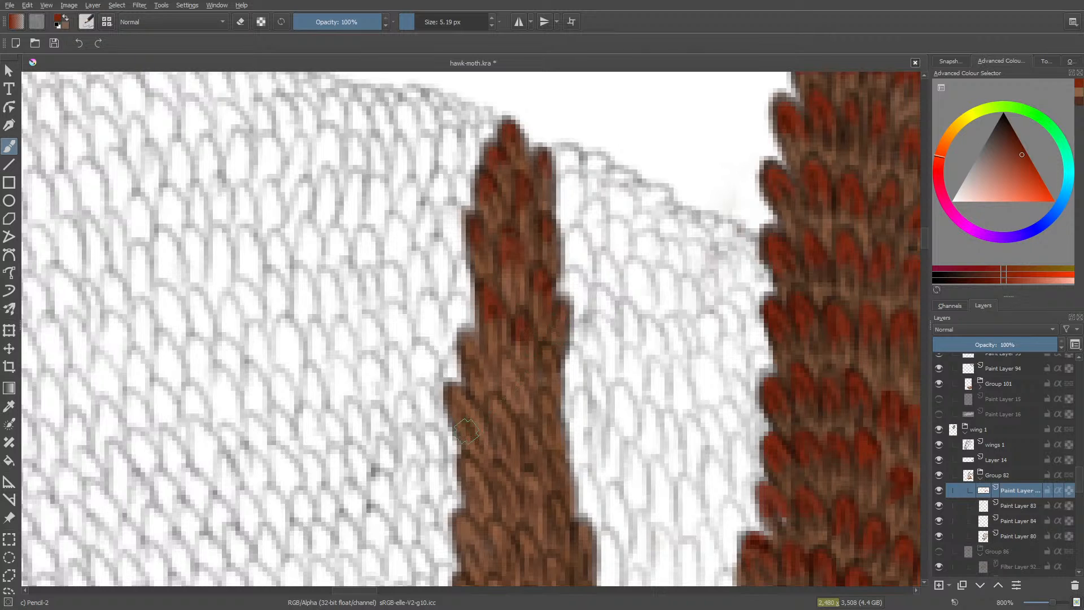
- Paint deep red on the scales where the vein first widens on its left side, trimming the touches with Eraser Soft
scroll(924, 237, down, 5)
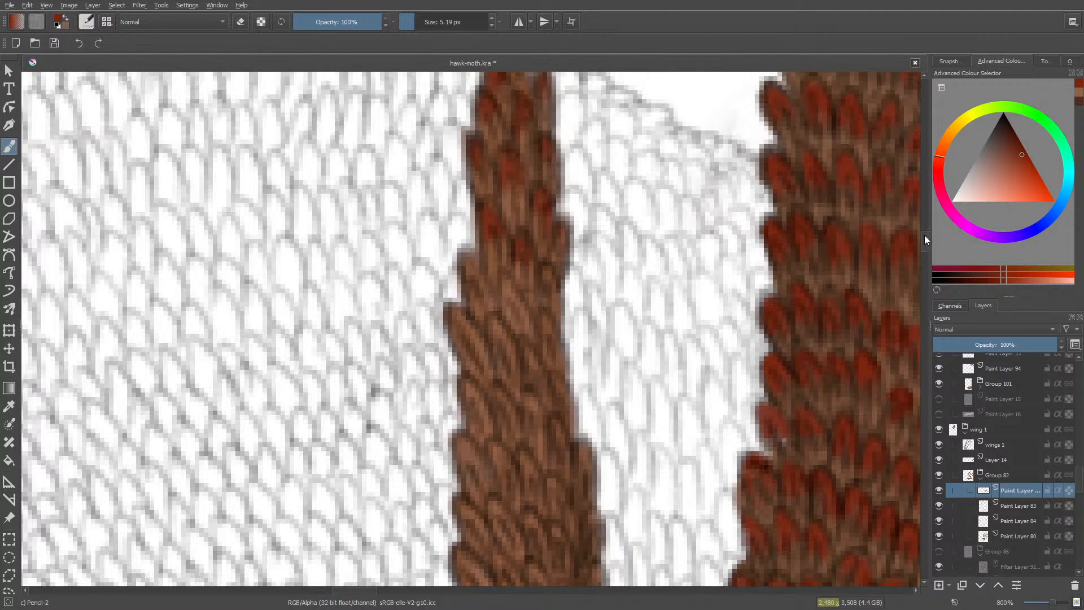
mouse_move(475, 250)
mouse_down()
mouse_move(466, 277)
mouse_move(475, 282)
mouse_move(468, 272)
mouse_move(470, 295)
mouse_move(473, 269)
mouse_move(455, 305)
mouse_up()
mouse_move(511, 282)
mouse_down()
mouse_move(516, 313)
mouse_move(506, 293)
mouse_up()
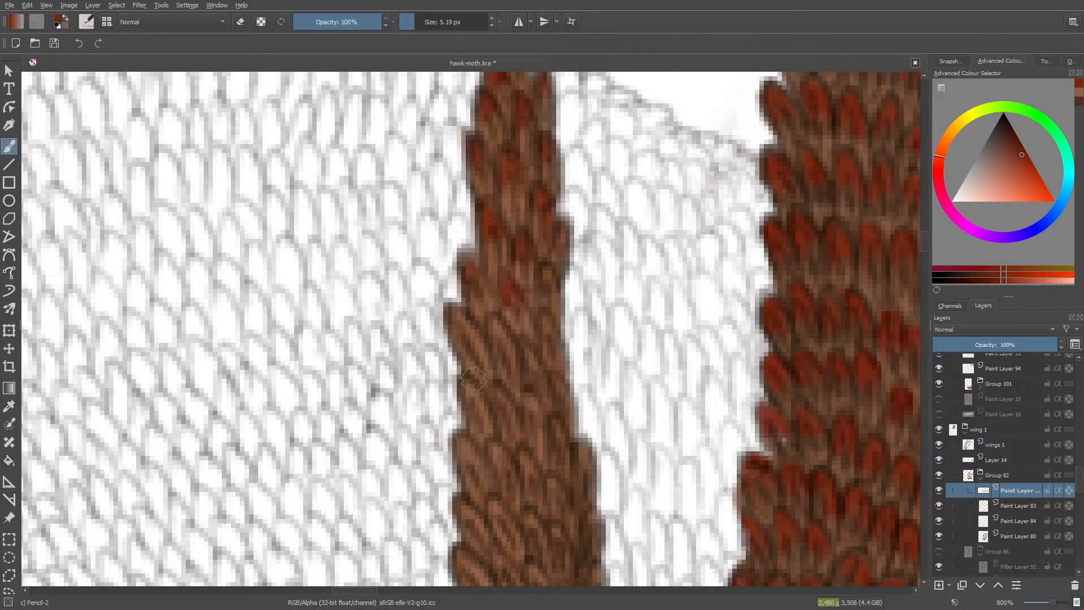
key(e)
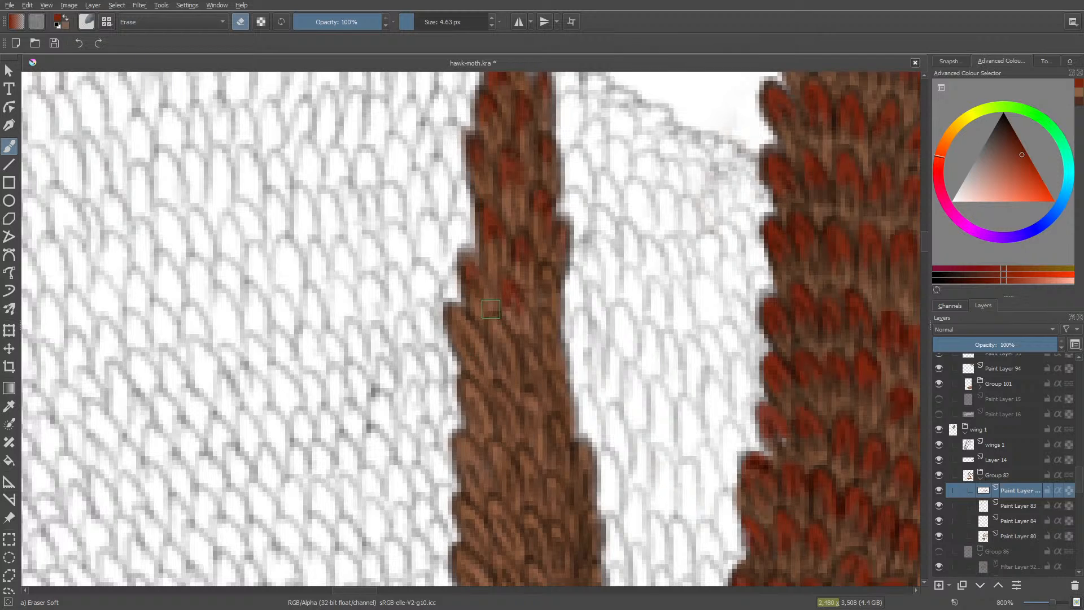
key(e)
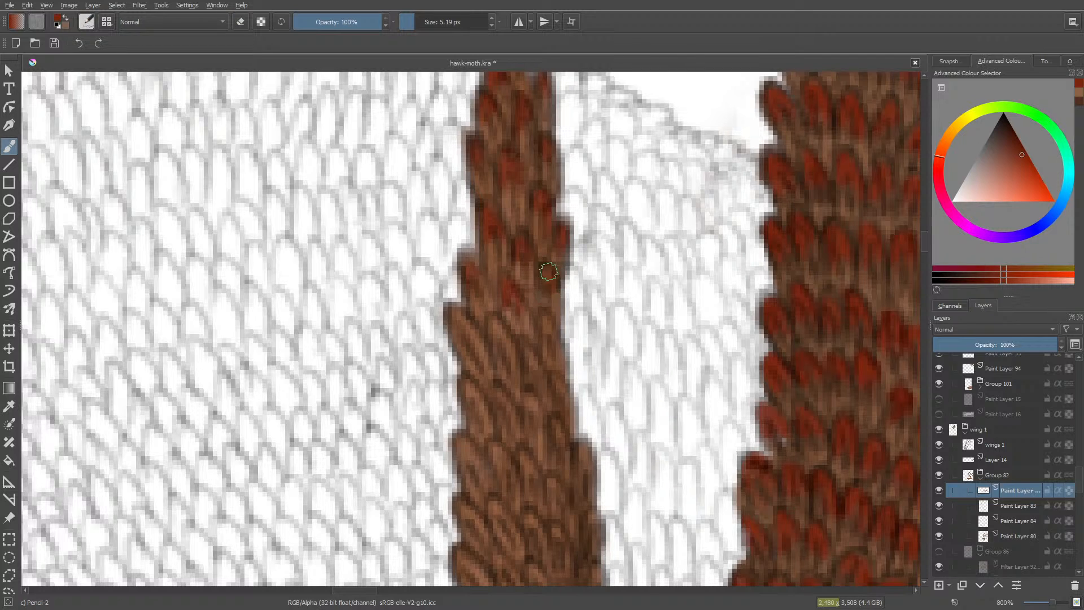
- Add deep red to the protruding left-edge scale and its neighbours across the row, cleaning up their lower ends with Eraser Soft
key(e)
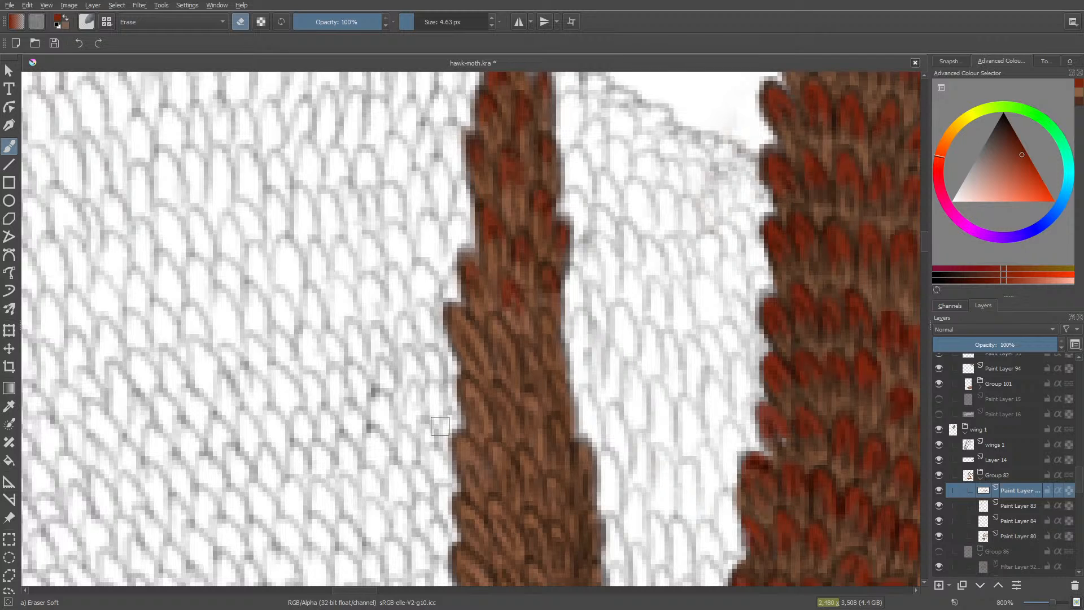
key(e)
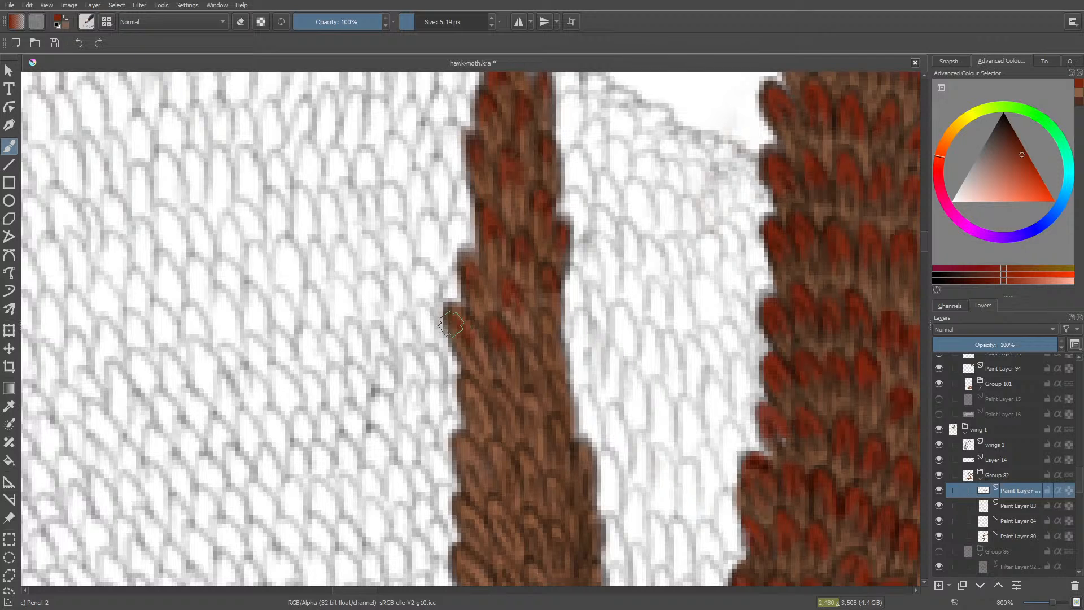
drag(451, 324, 459, 332)
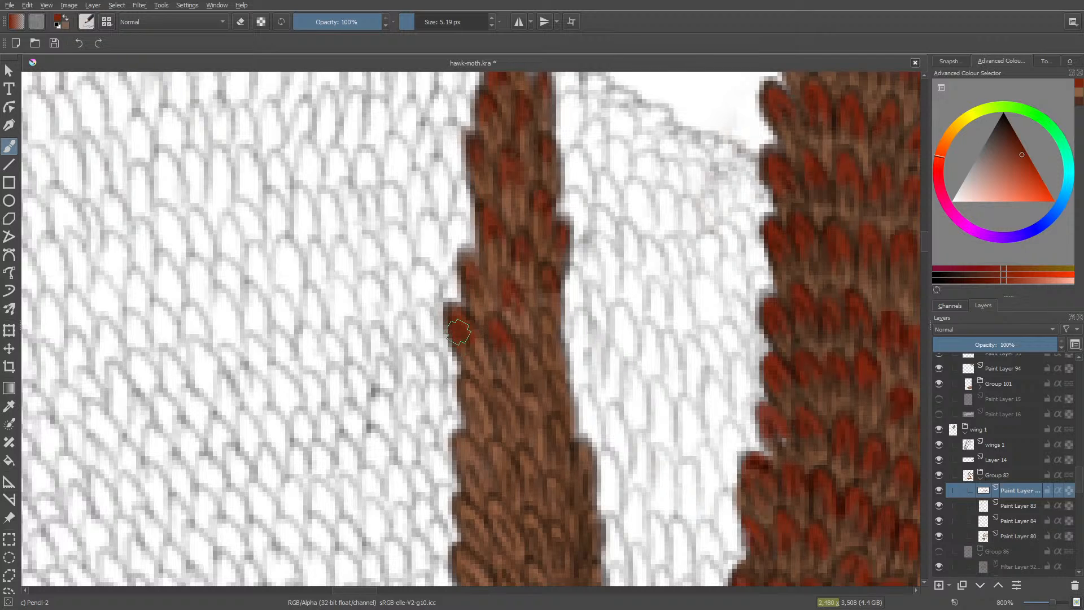
key(e)
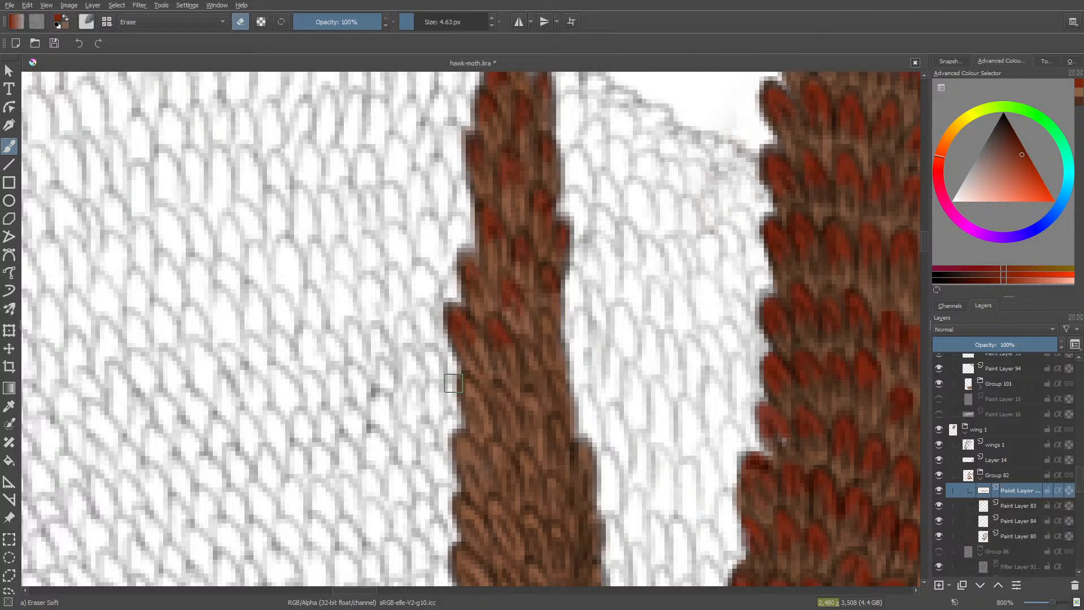
key(e)
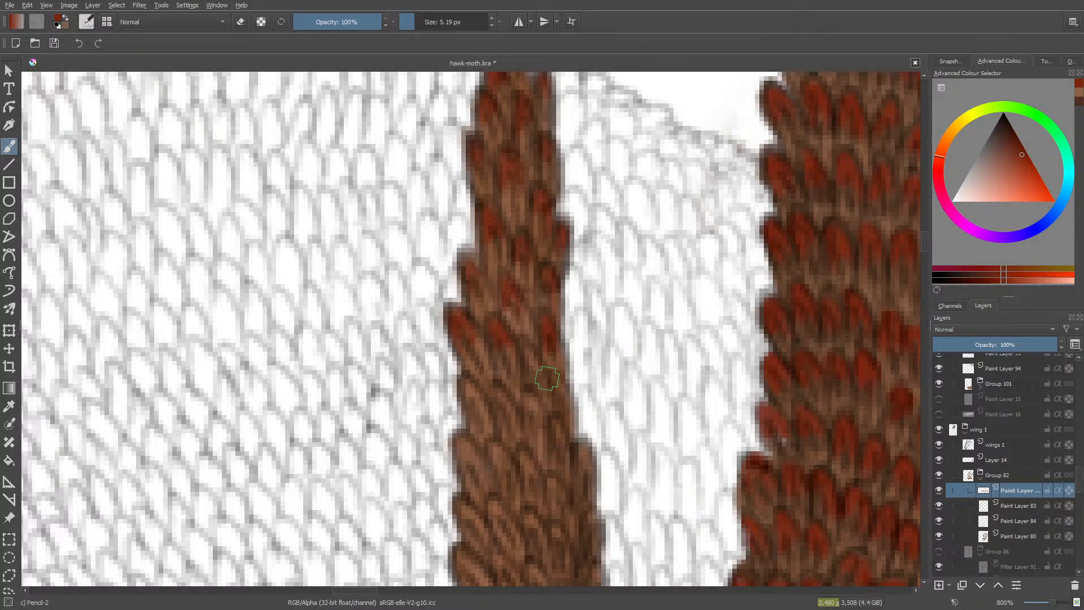
- Continue the deep red touches on the row below the protruding left-edge scale, out to the protruding scale on the right edge
drag(924, 238, 924, 245)
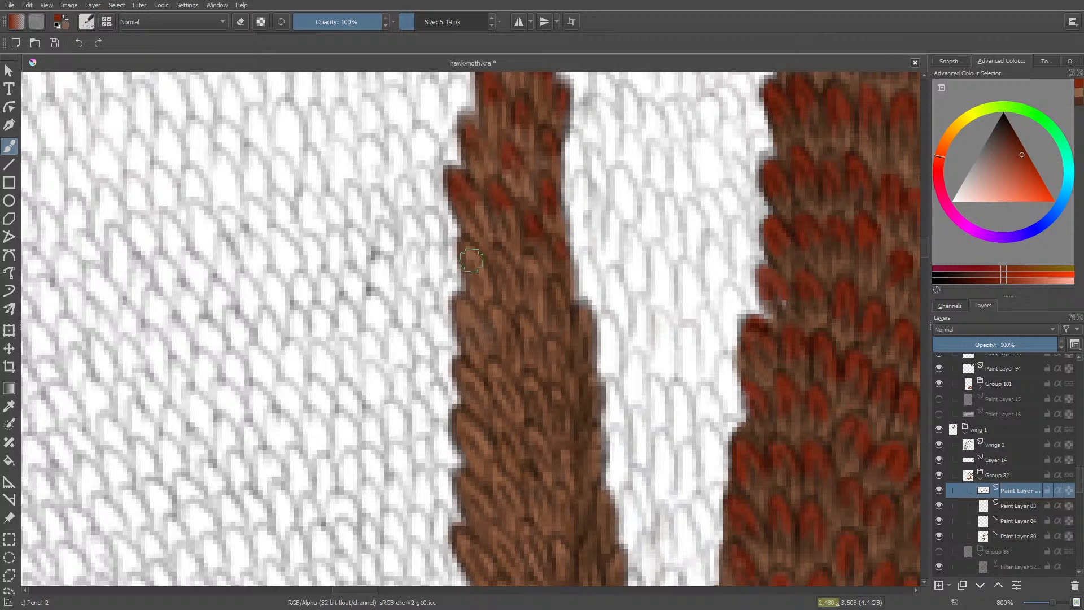
mouse_move(472, 260)
mouse_down()
mouse_move(498, 273)
mouse_move(502, 257)
mouse_move(500, 276)
mouse_move(509, 266)
mouse_move(493, 306)
mouse_move(530, 264)
mouse_move(538, 279)
mouse_move(526, 265)
mouse_move(538, 290)
mouse_up()
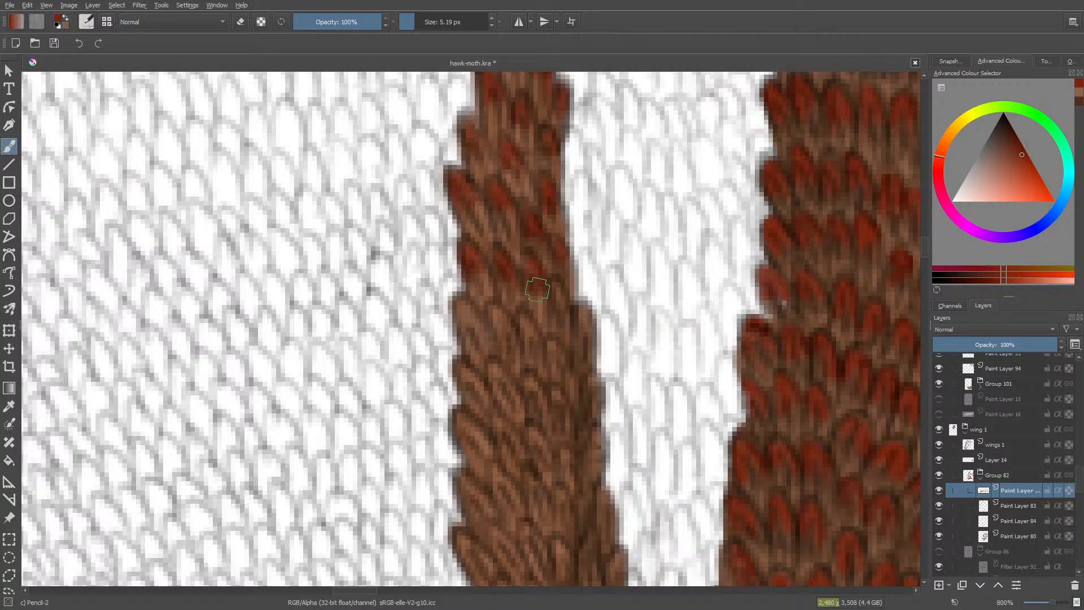
key(e)
key(e)
mouse_move(557, 307)
mouse_down()
mouse_move(587, 341)
mouse_move(580, 319)
mouse_up()
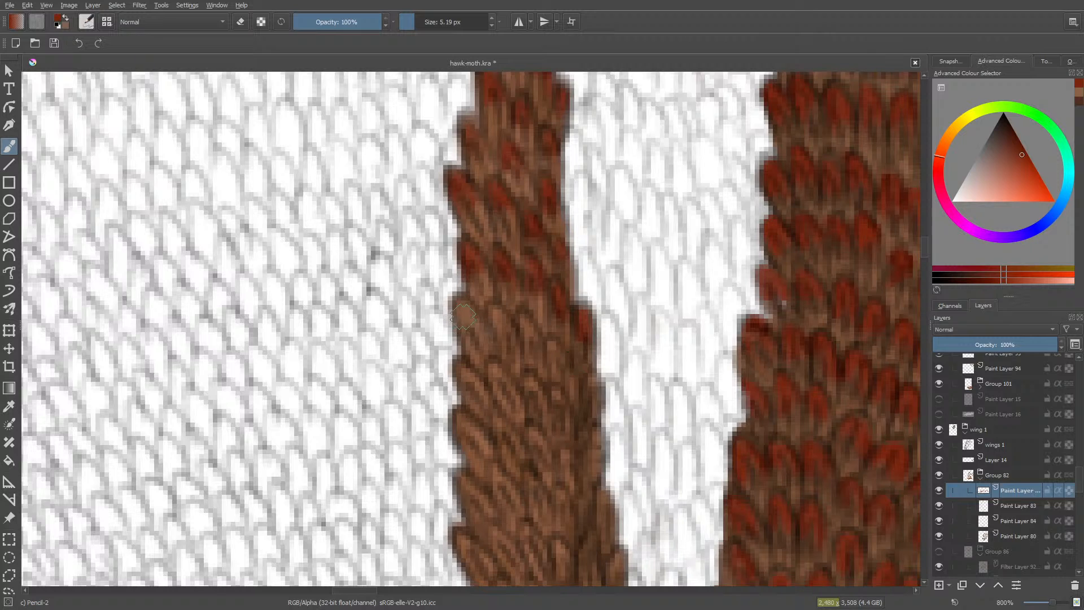
- Paint deep red across the row level with the protruding right-edge scale and trim the touches with Eraser Soft
mouse_move(457, 309)
mouse_down()
mouse_move(465, 348)
mouse_move(492, 315)
mouse_move(497, 338)
mouse_move(498, 311)
mouse_move(505, 324)
mouse_move(486, 352)
mouse_move(499, 320)
mouse_move(524, 338)
mouse_move(529, 326)
mouse_move(534, 336)
mouse_move(530, 320)
mouse_move(546, 371)
mouse_move(557, 349)
mouse_move(554, 376)
mouse_up()
key(e)
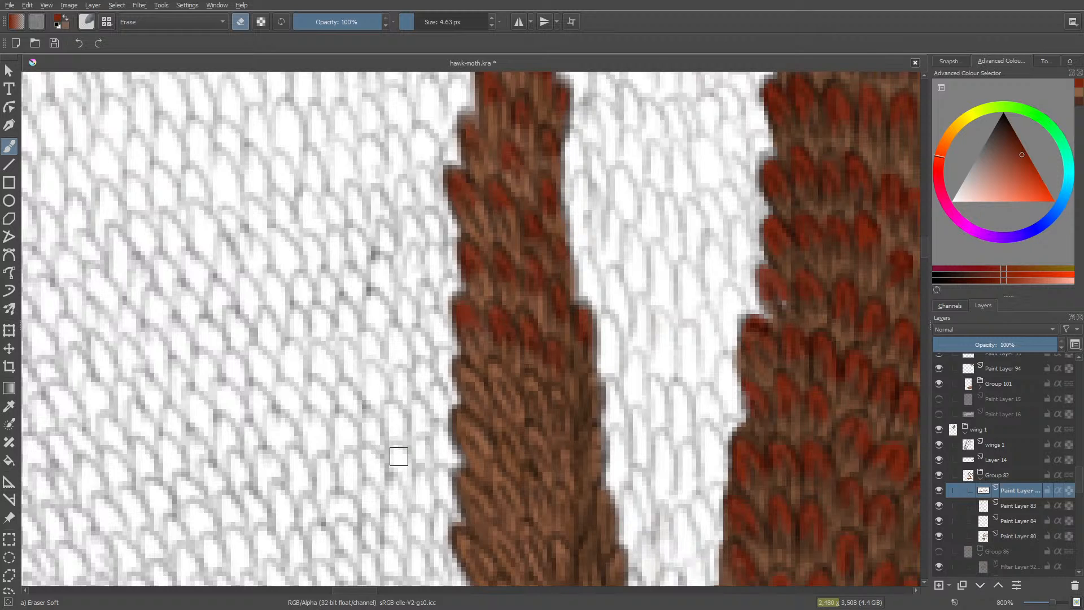
key(slash)
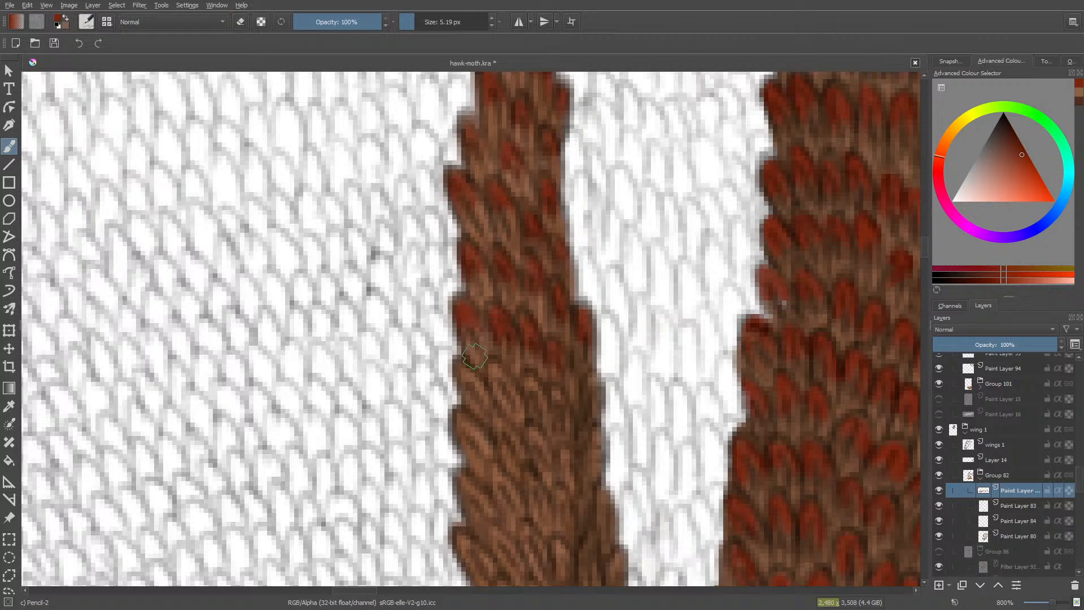
- Paint deep red on the scale tips of the two rows below the protruding right-edge scale
mouse_move(460, 378)
mouse_down()
mouse_move(477, 395)
mouse_move(492, 365)
mouse_move(502, 380)
mouse_move(491, 413)
mouse_move(497, 381)
mouse_move(534, 381)
mouse_move(532, 410)
mouse_move(558, 398)
mouse_up()
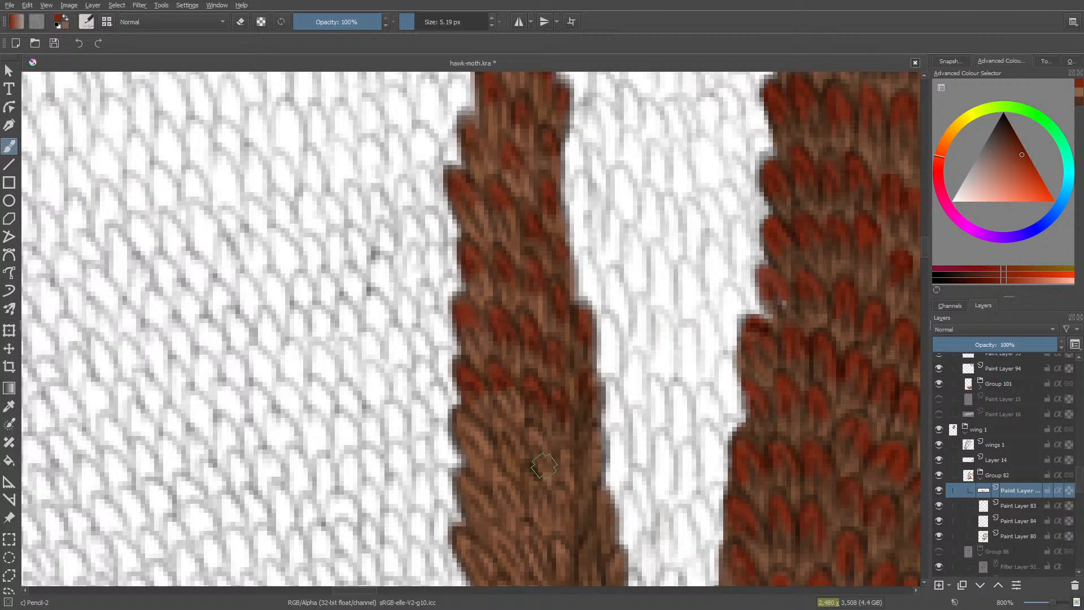
click(460, 440)
click(464, 436)
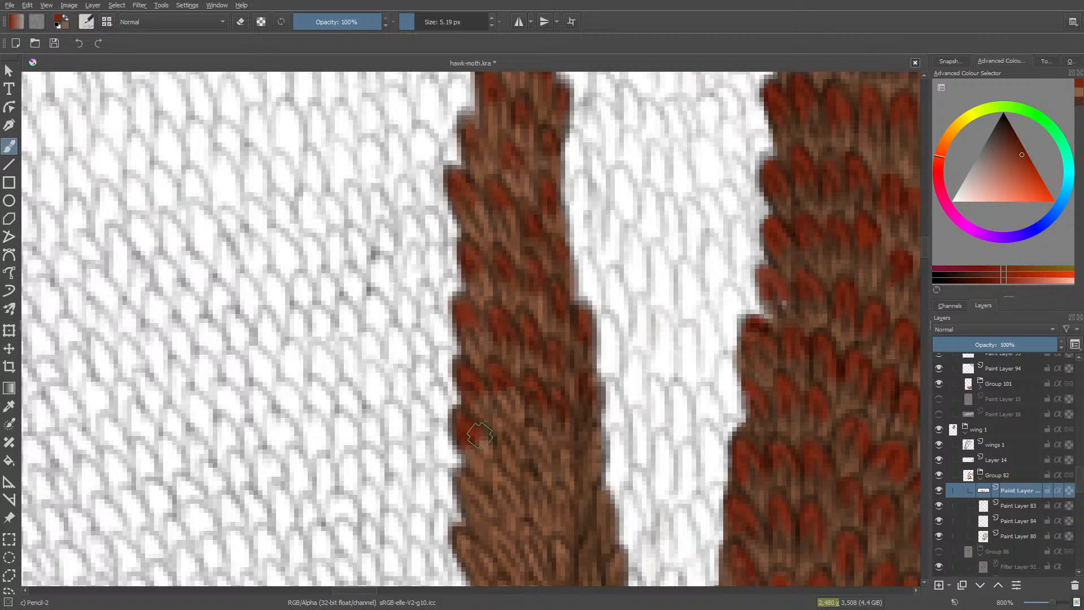
mouse_move(501, 433)
mouse_down()
mouse_move(500, 455)
mouse_move(492, 435)
mouse_move(541, 444)
mouse_move(533, 452)
mouse_move(536, 437)
mouse_move(562, 469)
mouse_up()
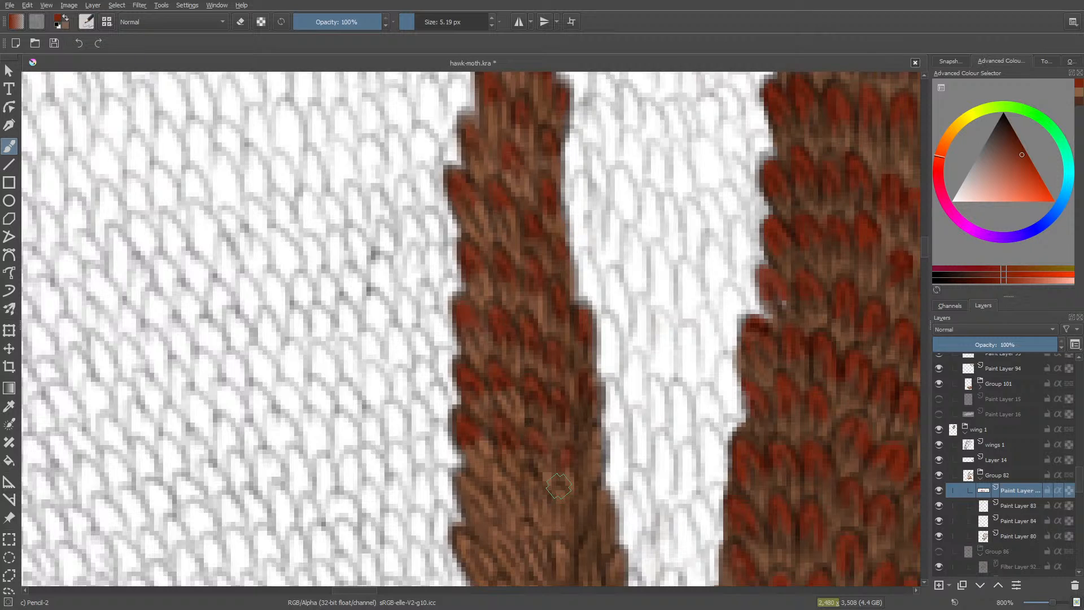
- Paint deep red across the next two scale rows in the vein's widening middle section, trimming the left-edge touches with Eraser Soft
scroll(536, 225, down, 3)
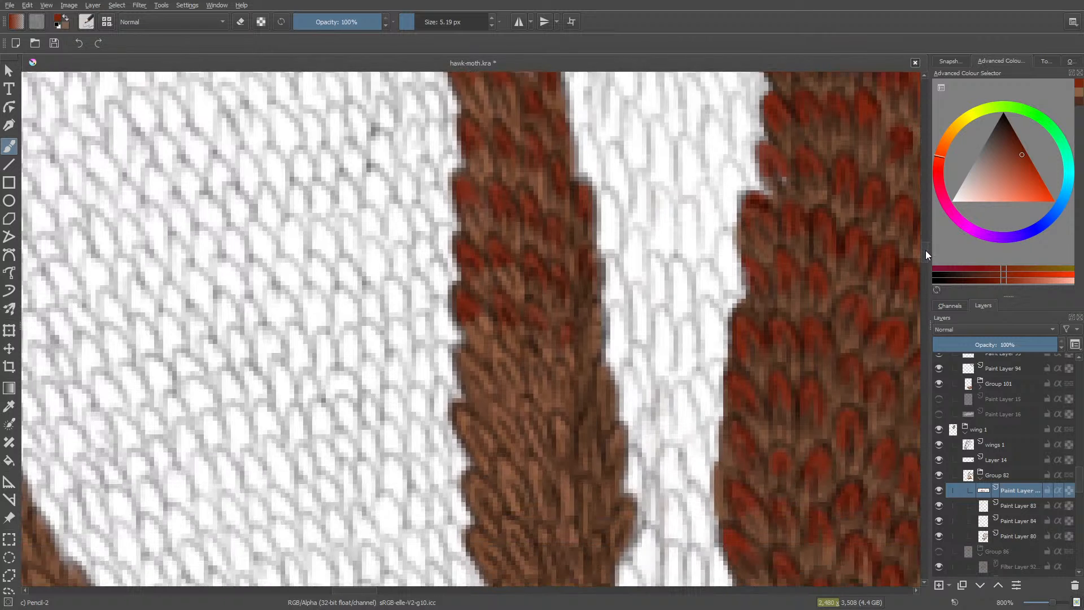
mouse_move(466, 305)
mouse_down()
mouse_move(498, 303)
mouse_move(504, 287)
mouse_move(497, 297)
mouse_move(514, 301)
mouse_move(498, 282)
mouse_move(497, 304)
mouse_move(512, 299)
mouse_move(468, 314)
mouse_up()
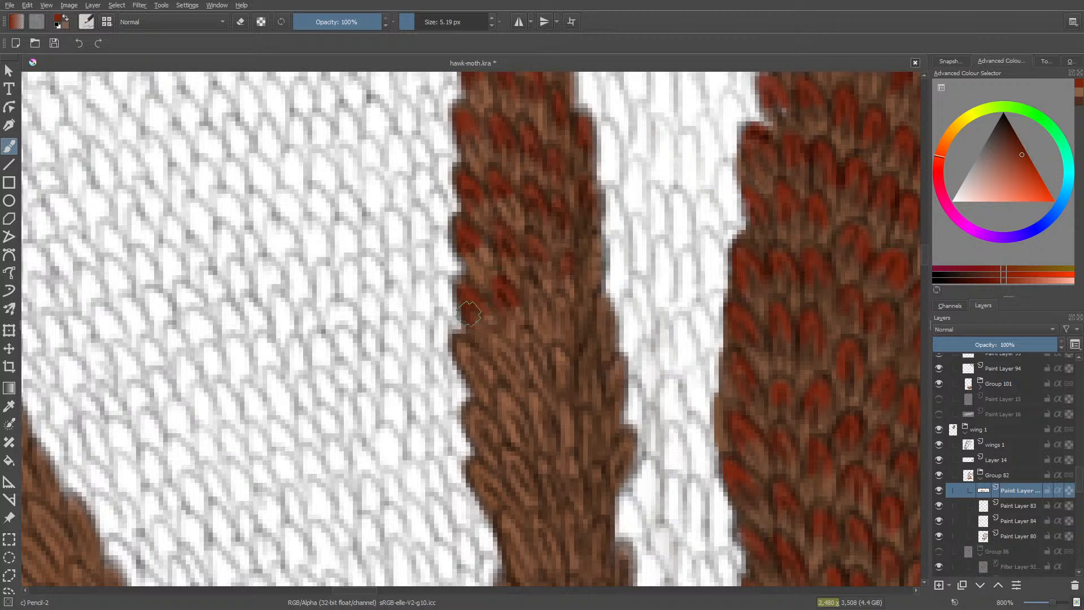
key(e)
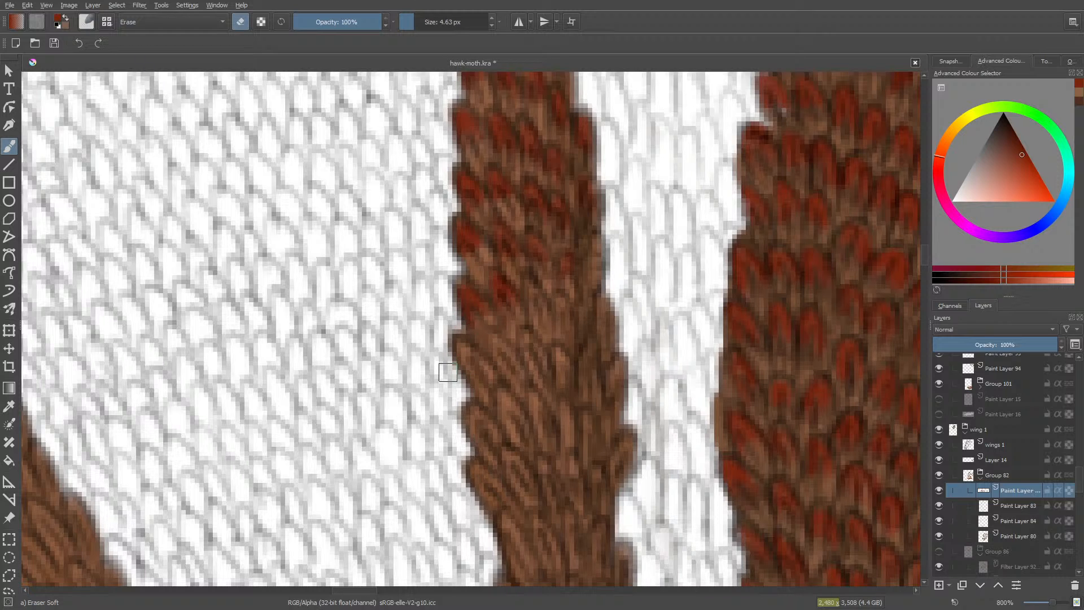
key(e)
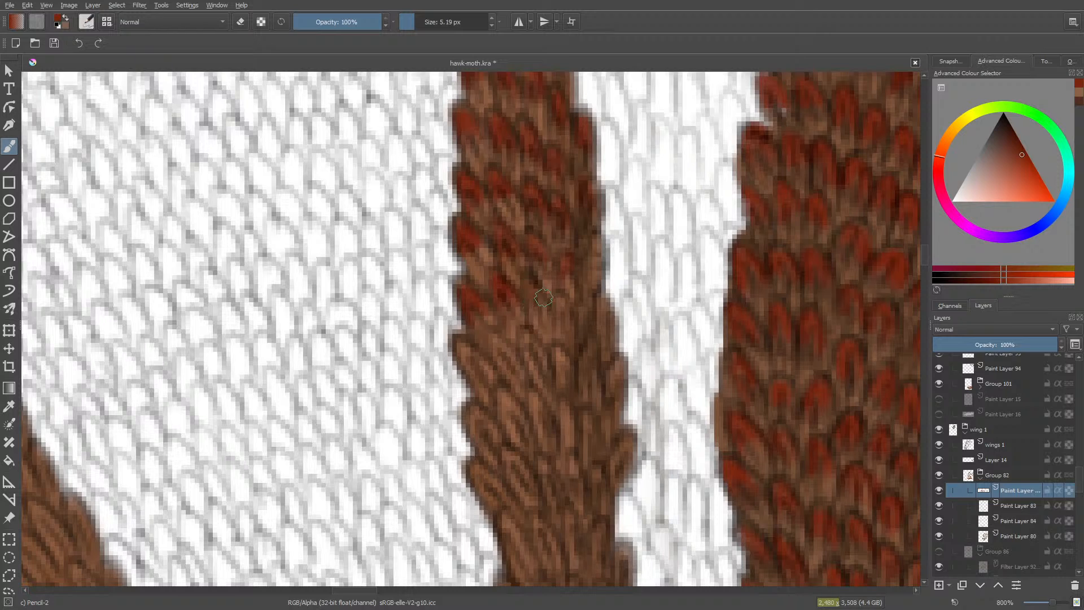
mouse_move(560, 297)
mouse_down()
mouse_move(562, 327)
mouse_move(589, 328)
mouse_up()
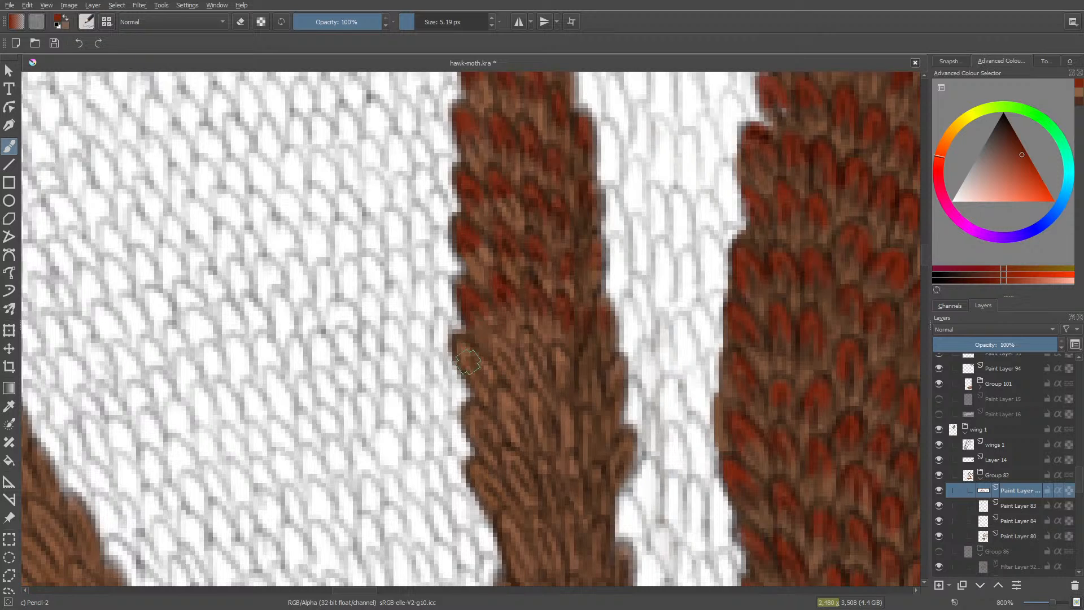
mouse_move(464, 355)
mouse_down()
mouse_move(474, 383)
mouse_move(463, 369)
mouse_move(504, 356)
mouse_move(497, 342)
mouse_move(495, 363)
mouse_move(496, 351)
mouse_move(528, 347)
mouse_move(500, 390)
mouse_up()
mouse_move(556, 366)
mouse_down()
mouse_move(556, 353)
mouse_move(558, 368)
mouse_move(605, 385)
mouse_up()
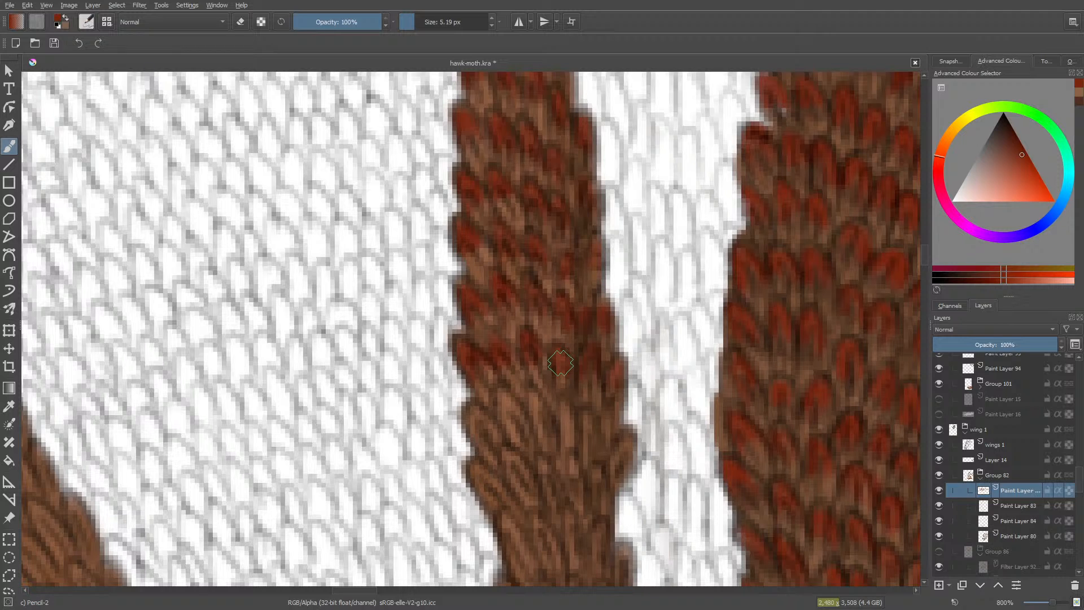
- Paint deep red on the scale tips of the next three rows, from the vein's widest part to where it narrows
drag(924, 252, 928, 259)
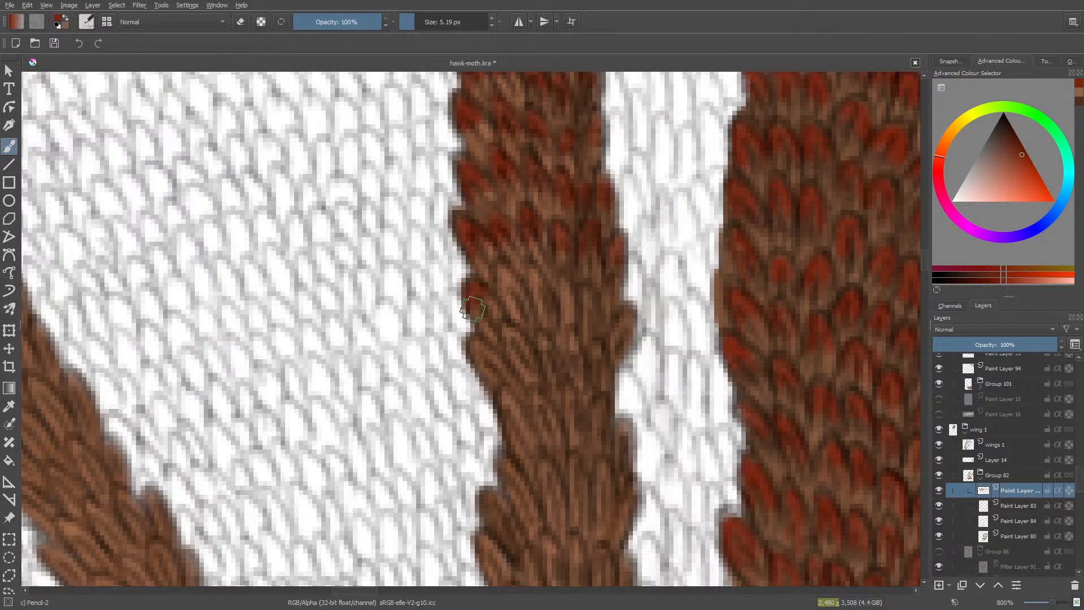
mouse_move(474, 291)
mouse_down()
mouse_move(504, 271)
mouse_move(505, 294)
mouse_move(511, 275)
mouse_move(500, 289)
mouse_move(498, 270)
mouse_move(520, 297)
mouse_move(537, 271)
mouse_move(521, 295)
mouse_move(537, 281)
mouse_move(574, 312)
mouse_move(593, 293)
mouse_move(585, 298)
mouse_move(614, 324)
mouse_move(606, 297)
mouse_move(599, 320)
mouse_move(624, 323)
mouse_move(613, 325)
mouse_move(611, 348)
mouse_up()
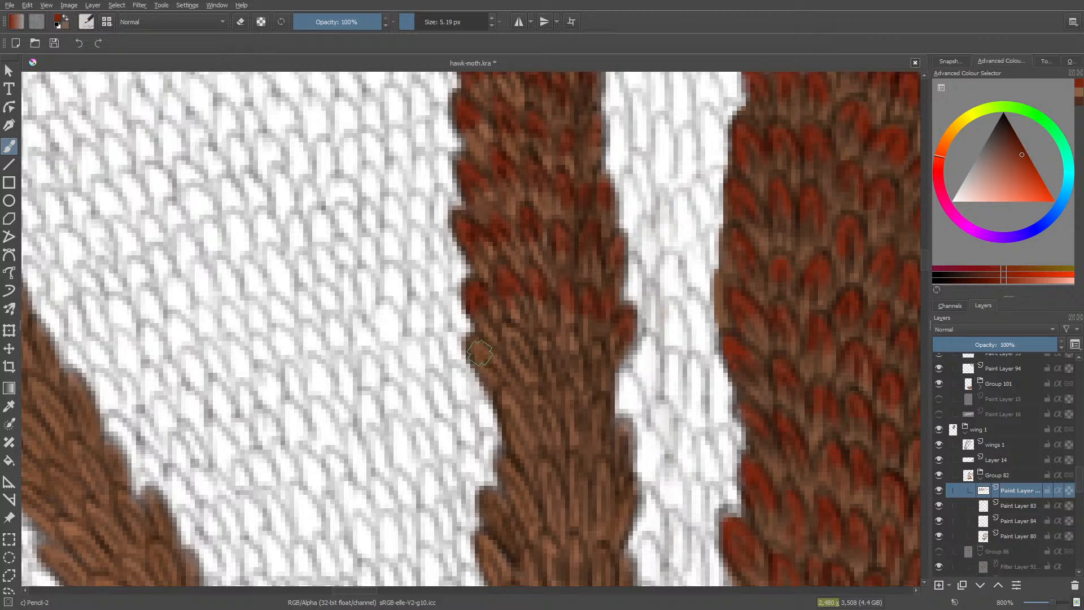
mouse_move(479, 342)
mouse_down()
mouse_move(484, 356)
mouse_move(514, 333)
mouse_up()
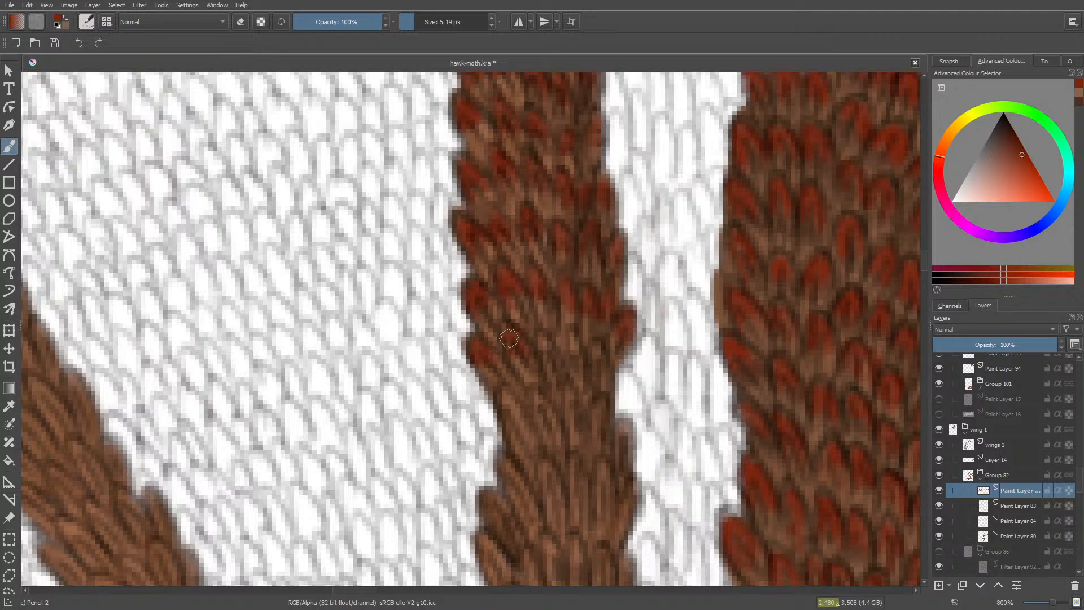
mouse_move(538, 355)
mouse_down()
mouse_move(576, 350)
mouse_move(594, 372)
mouse_move(602, 363)
mouse_move(564, 357)
mouse_move(573, 335)
mouse_move(521, 397)
mouse_move(546, 356)
mouse_up()
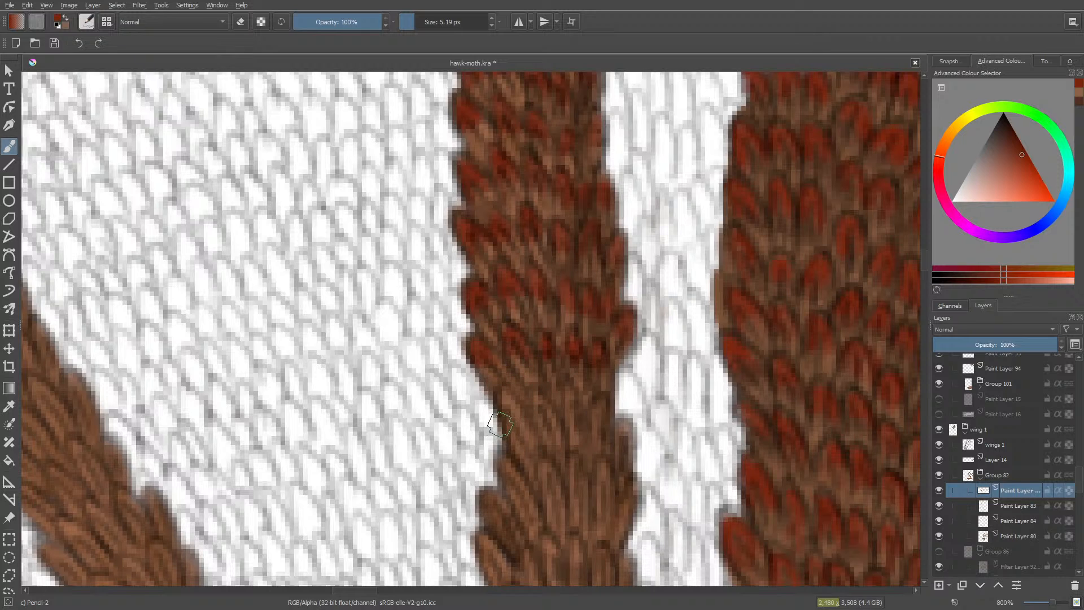
mouse_move(518, 405)
mouse_down()
mouse_move(505, 425)
mouse_move(520, 430)
mouse_move(537, 418)
mouse_move(535, 399)
mouse_move(546, 404)
mouse_move(535, 409)
mouse_move(546, 417)
mouse_move(517, 443)
mouse_move(567, 415)
mouse_move(572, 388)
mouse_move(572, 431)
mouse_up()
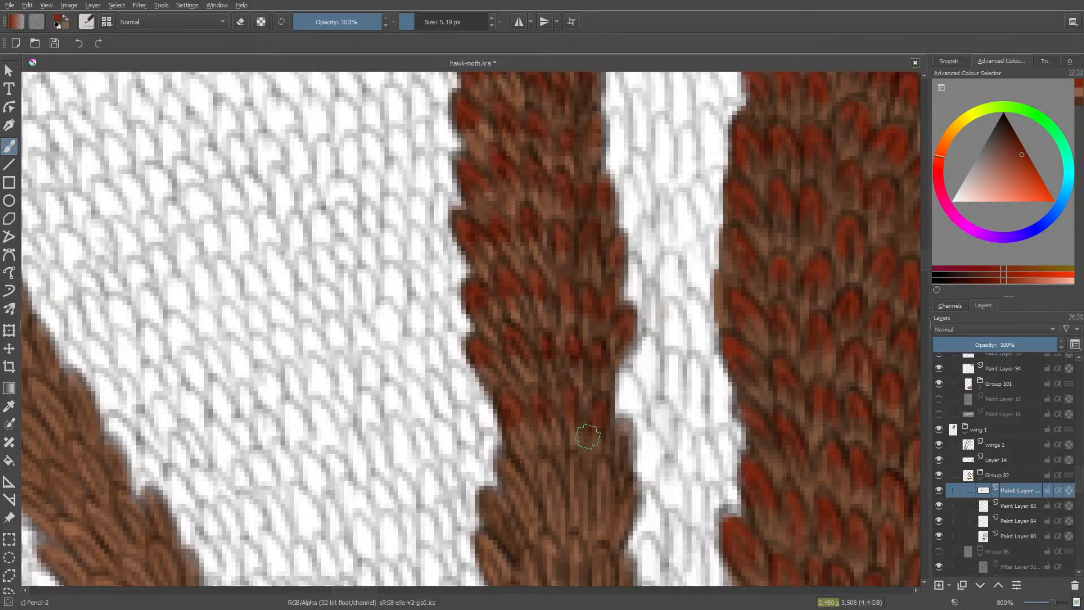
- Paint deep red on the scale tips of the next two rows, just below the vein's narrow waist
scroll(925, 261, down, 2)
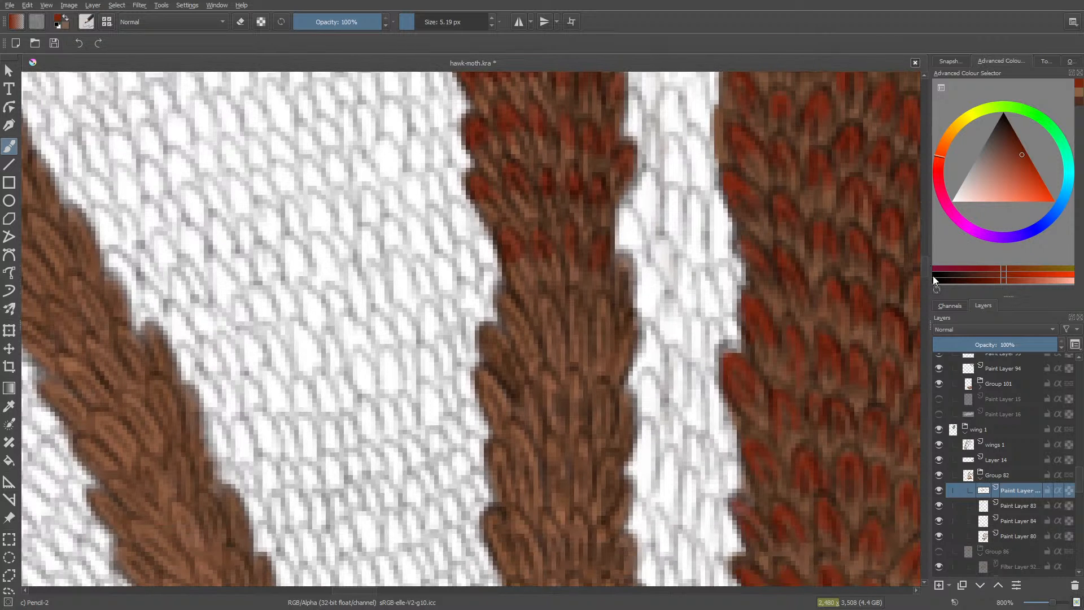
mouse_move(516, 323)
mouse_down()
mouse_move(524, 344)
mouse_move(545, 296)
mouse_move(548, 342)
mouse_move(578, 306)
mouse_move(550, 342)
mouse_move(551, 316)
mouse_move(582, 313)
mouse_move(573, 297)
mouse_move(578, 331)
mouse_move(592, 335)
mouse_move(599, 318)
mouse_move(608, 327)
mouse_move(599, 314)
mouse_move(619, 359)
mouse_up()
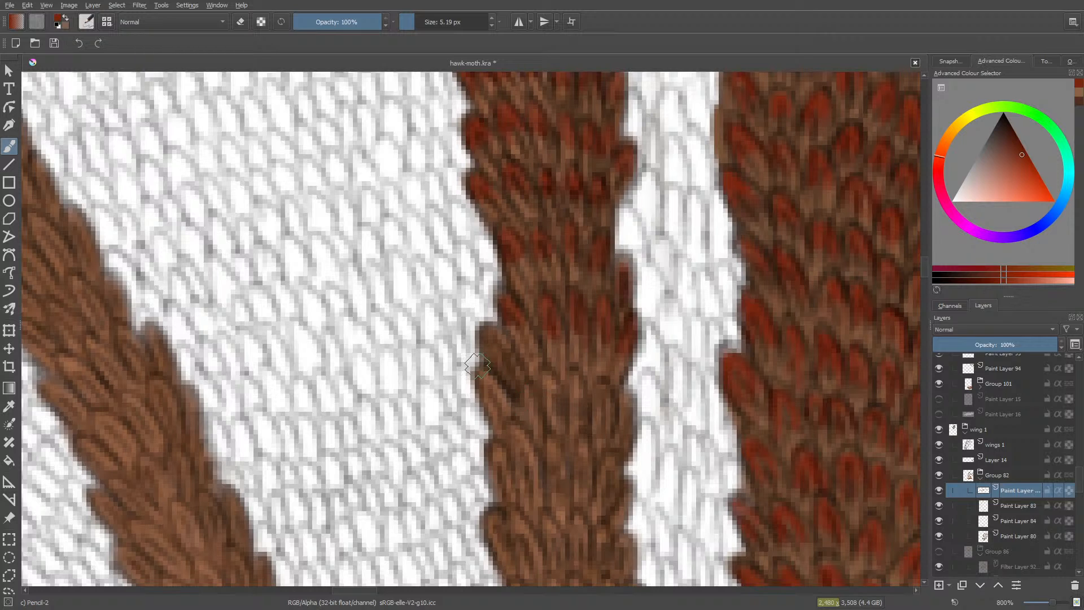
mouse_move(499, 338)
mouse_down()
mouse_move(502, 362)
mouse_move(518, 320)
mouse_up()
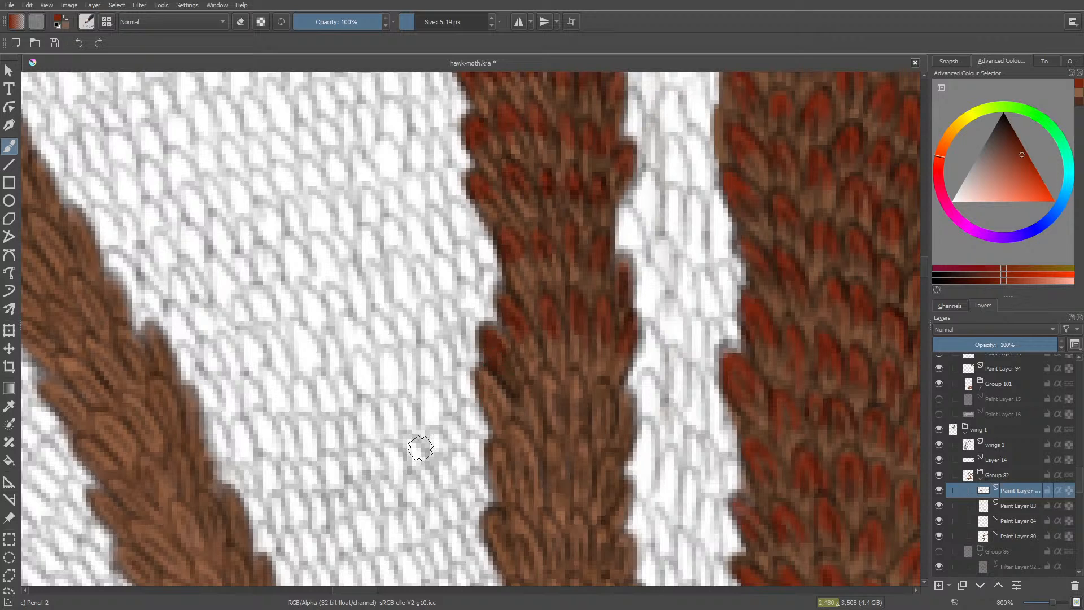
mouse_move(494, 381)
mouse_down()
mouse_move(490, 402)
mouse_move(531, 411)
mouse_up()
mouse_move(547, 372)
mouse_down()
mouse_move(566, 396)
mouse_move(576, 356)
mouse_up()
mouse_move(609, 390)
mouse_down()
mouse_move(600, 426)
mouse_move(622, 403)
mouse_up()
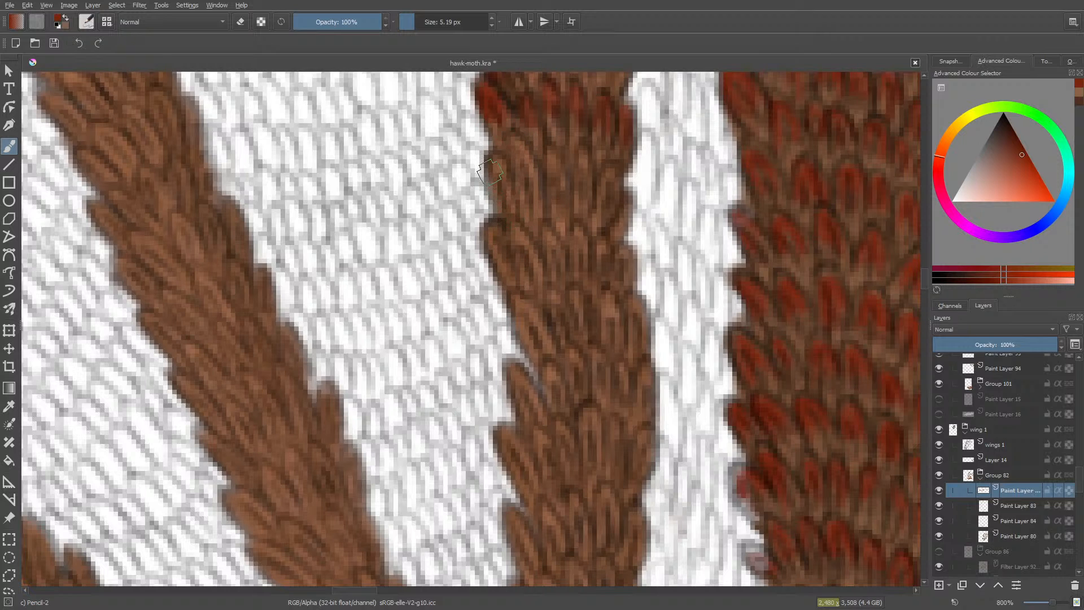
mouse_move(489, 169)
mouse_down()
mouse_move(519, 158)
mouse_move(515, 138)
mouse_move(511, 198)
mouse_move(545, 173)
mouse_move(558, 177)
mouse_move(547, 183)
mouse_move(554, 199)
mouse_move(574, 213)
mouse_move(574, 183)
mouse_move(592, 176)
mouse_move(583, 150)
mouse_move(587, 197)
mouse_move(599, 215)
mouse_move(602, 192)
mouse_move(613, 199)
mouse_move(606, 190)
mouse_move(625, 227)
mouse_up()
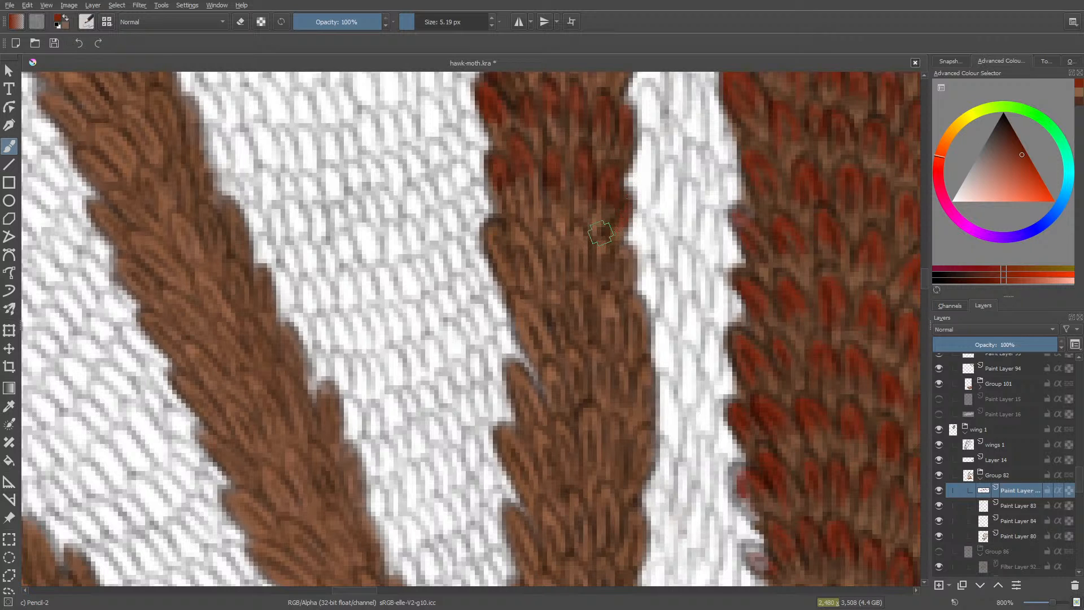
- Paint deep red across the two scale rows above the white sliver in the vein's left edge, trimming touches with Eraser Soft
mouse_move(494, 248)
mouse_down()
mouse_move(498, 223)
mouse_move(490, 231)
mouse_move(500, 255)
mouse_move(488, 264)
mouse_move(519, 253)
mouse_move(527, 241)
mouse_move(516, 223)
mouse_move(522, 260)
mouse_up()
key(e)
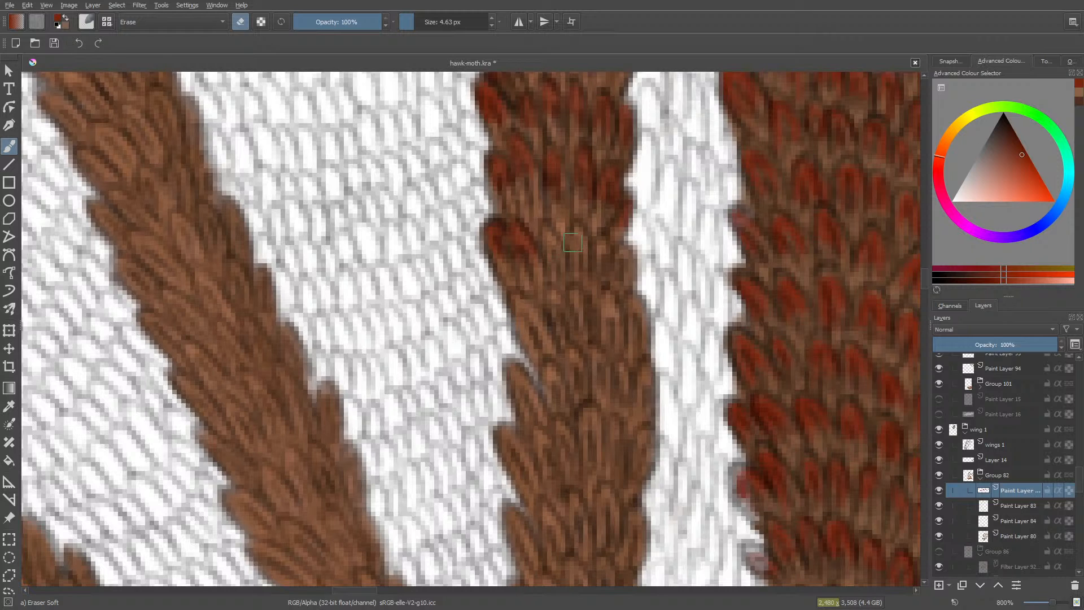
key(e)
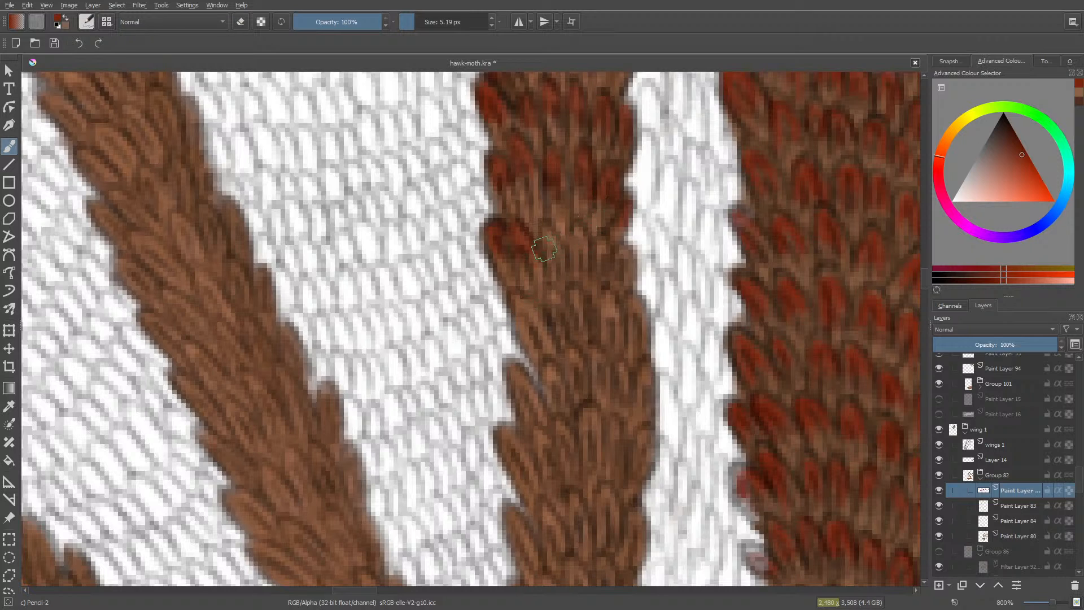
mouse_move(575, 226)
mouse_down()
mouse_move(575, 261)
mouse_move(605, 246)
mouse_move(602, 287)
mouse_move(631, 274)
mouse_up()
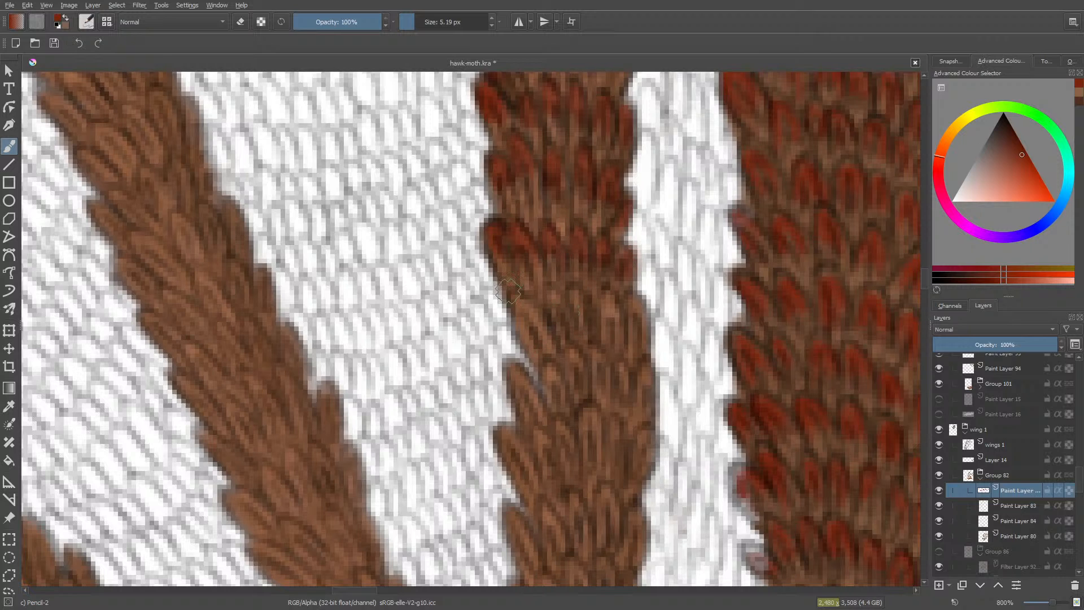
mouse_move(518, 304)
mouse_down()
mouse_move(535, 320)
mouse_move(523, 332)
mouse_up()
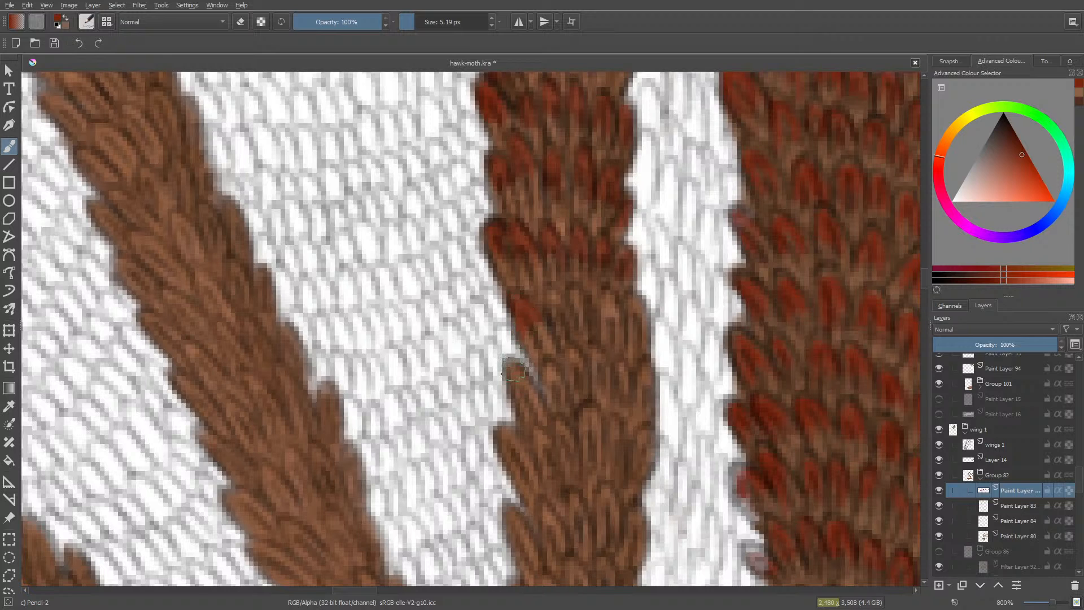
mouse_move(557, 290)
mouse_down()
mouse_move(578, 319)
mouse_move(578, 290)
mouse_move(585, 326)
mouse_move(598, 312)
mouse_move(614, 318)
mouse_move(606, 326)
mouse_move(634, 308)
mouse_move(637, 333)
mouse_up()
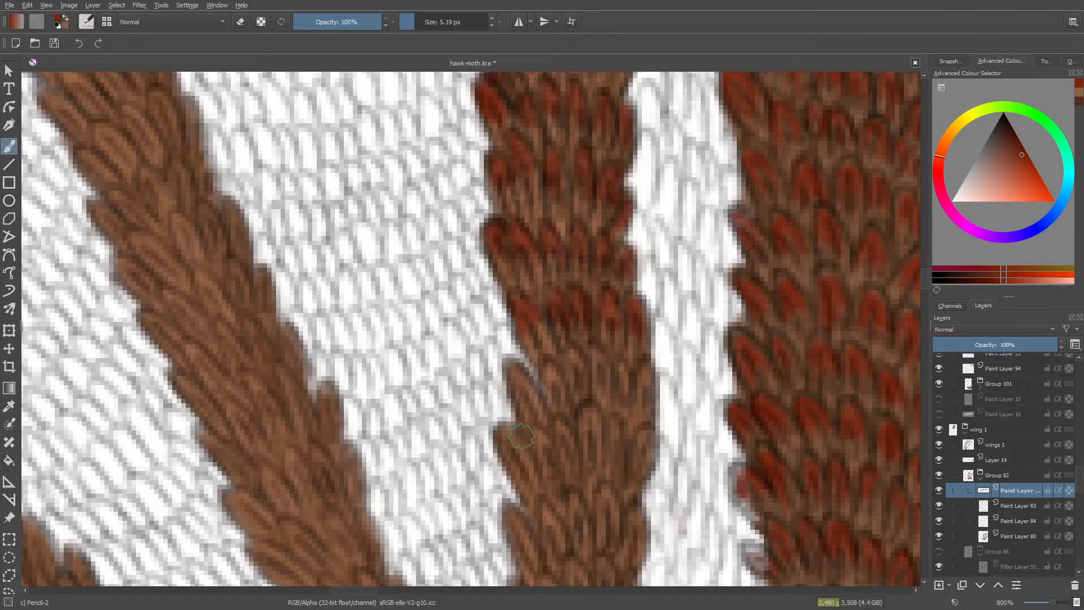
- Paint deep red across the row level with the white sliver and trim its left-side touches with Eraser Soft
mouse_move(514, 367)
mouse_down()
mouse_move(520, 392)
mouse_move(518, 382)
mouse_move(556, 374)
mouse_move(552, 390)
mouse_move(576, 362)
mouse_move(579, 398)
mouse_up()
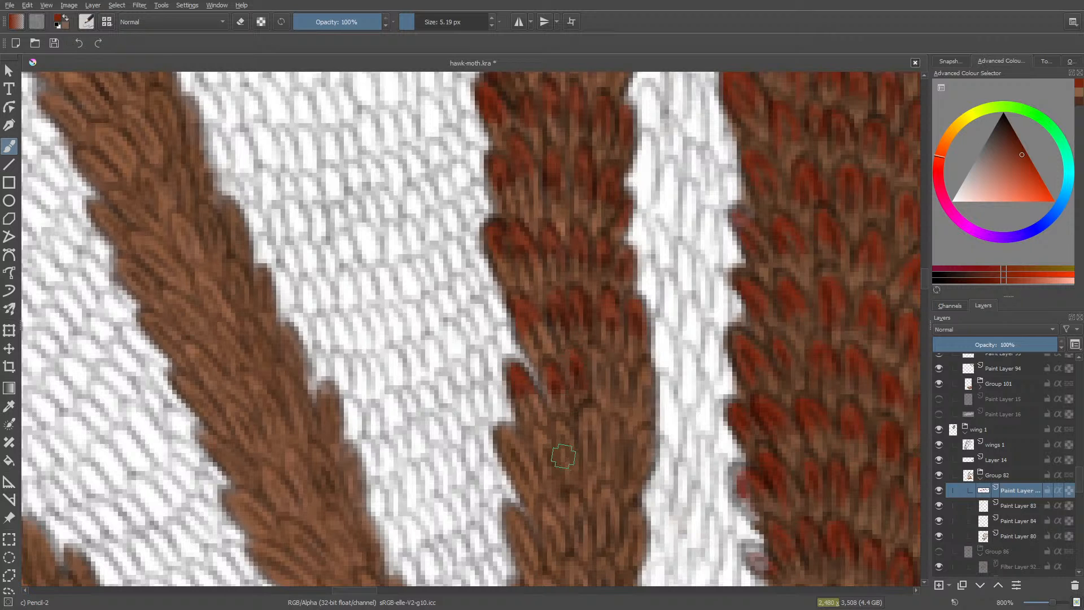
key(e)
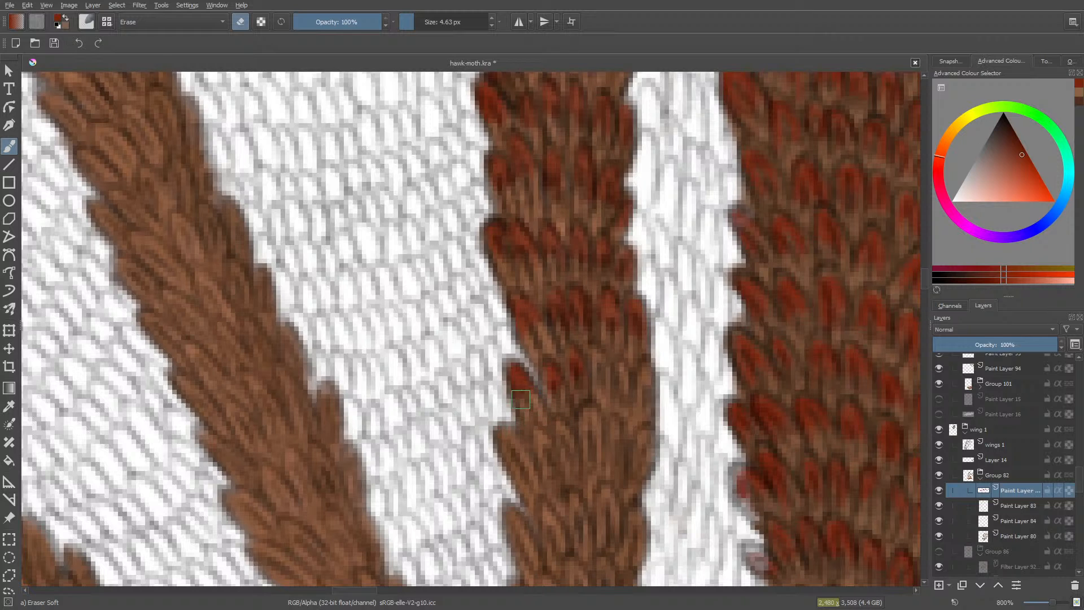
key(e)
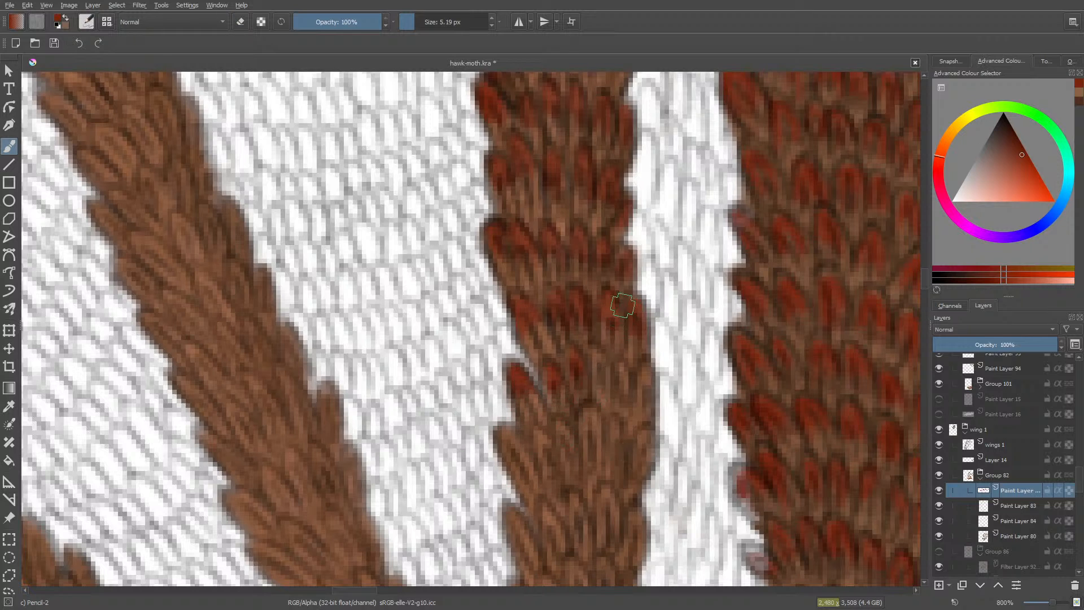
mouse_move(601, 354)
mouse_down()
mouse_move(586, 407)
mouse_move(623, 391)
mouse_move(623, 372)
mouse_move(647, 399)
mouse_up()
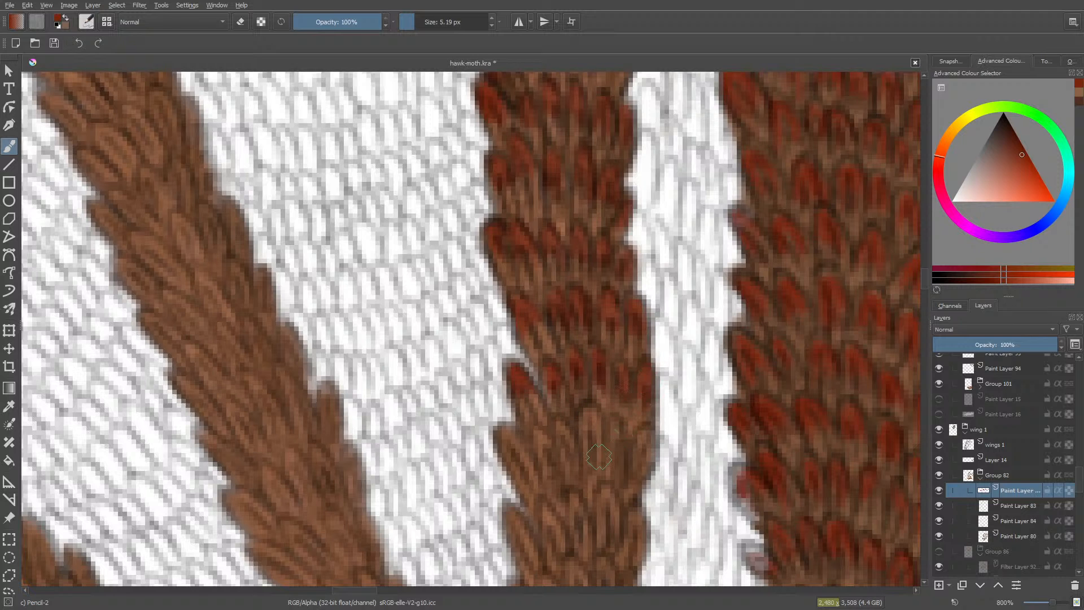
- Paint deep red on the long scales of the row directly below the white sliver and trim them with Eraser Soft
scroll(927, 277, down, 5)
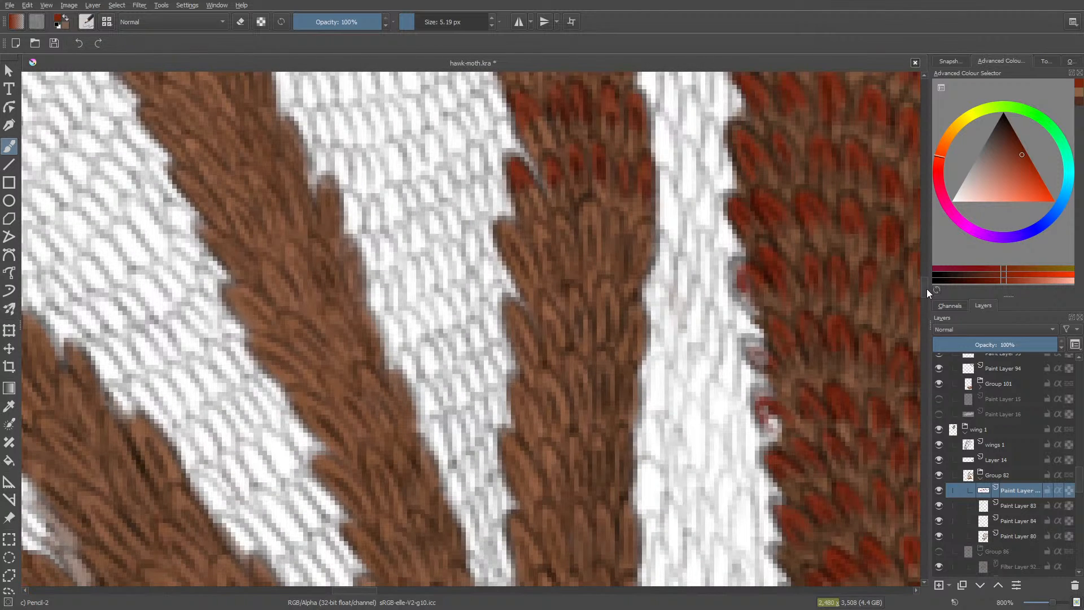
mouse_move(511, 226)
mouse_down()
mouse_move(521, 251)
mouse_move(504, 252)
mouse_move(515, 224)
mouse_move(538, 252)
mouse_move(541, 228)
mouse_move(553, 266)
mouse_move(571, 239)
mouse_move(558, 212)
mouse_move(582, 252)
mouse_up()
mouse_move(590, 202)
mouse_down()
mouse_move(594, 240)
mouse_move(593, 201)
mouse_move(591, 244)
mouse_move(593, 197)
mouse_move(609, 241)
mouse_move(617, 217)
mouse_move(613, 241)
mouse_move(624, 234)
mouse_move(642, 260)
mouse_up()
drag(647, 223, 649, 266)
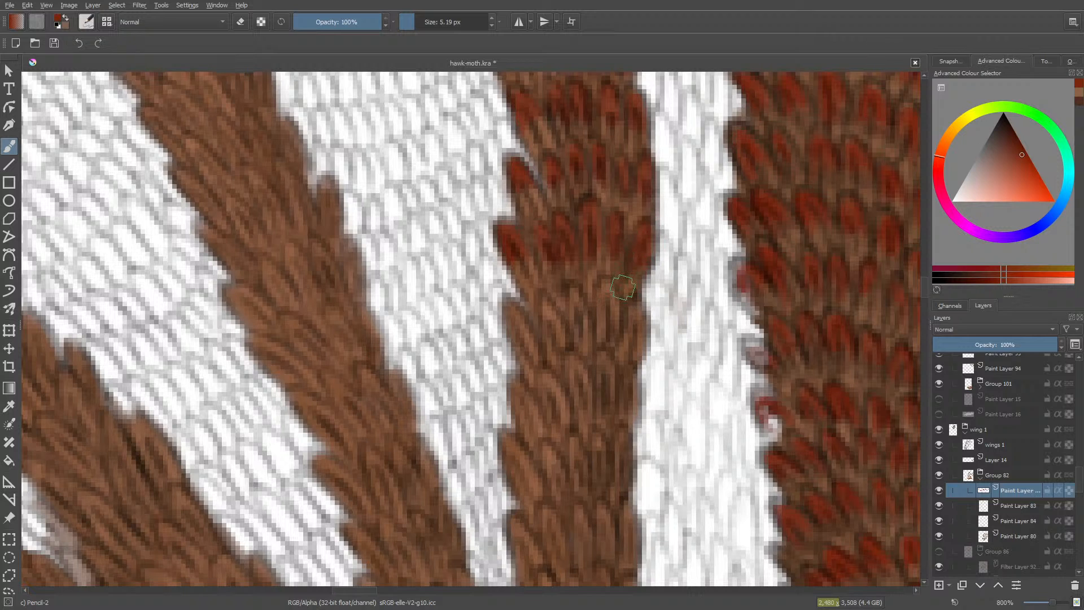
key(e)
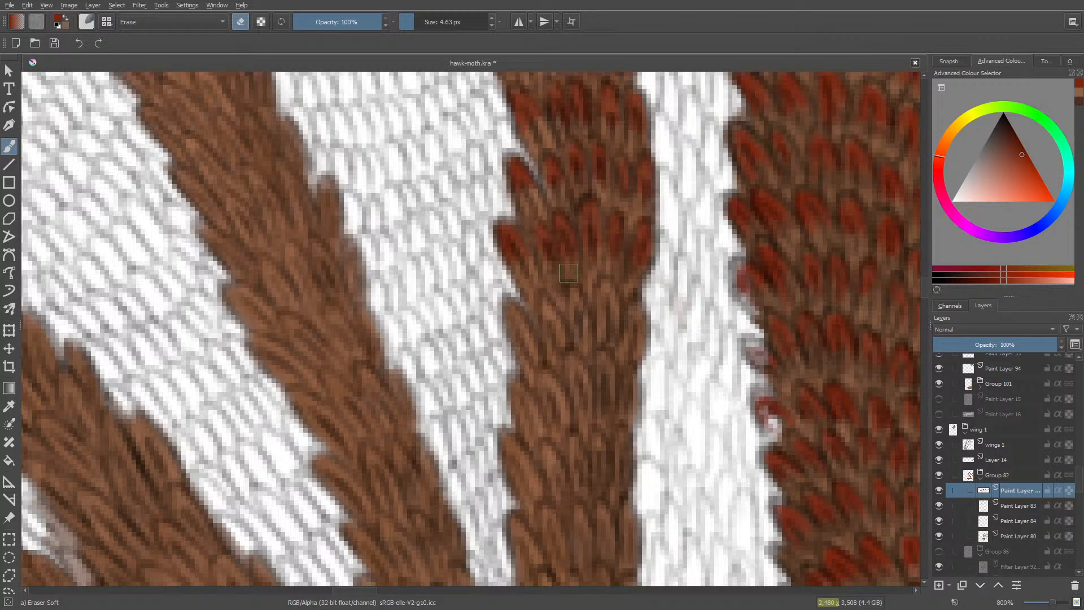
key(e)
- Paint deep red across the next two scale rows where the vein's left edge steps inward, trimming each with Eraser Soft
drag(512, 308, 516, 337)
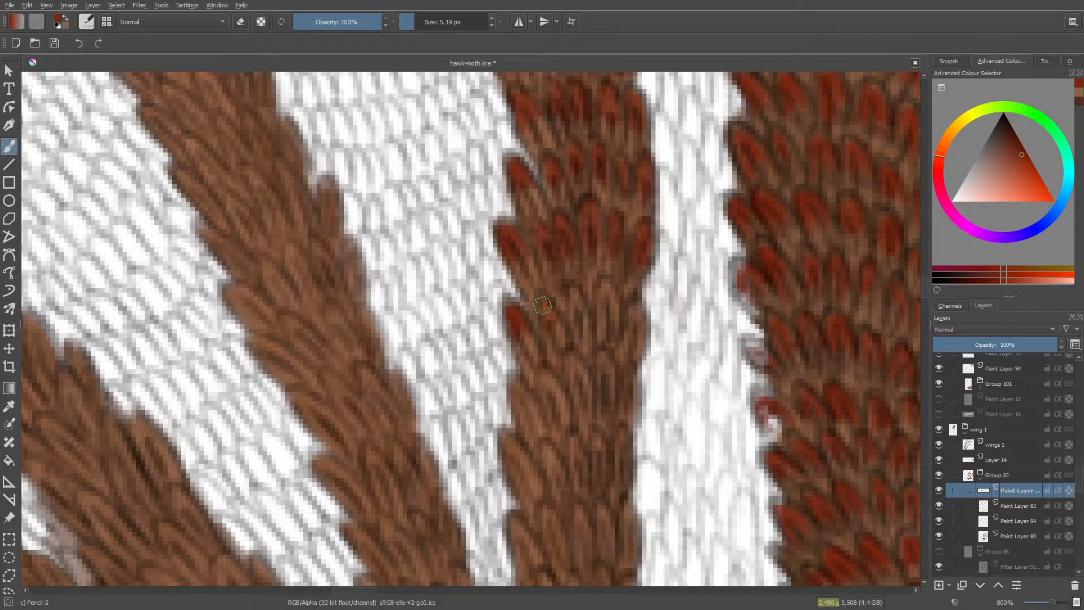
mouse_move(542, 305)
mouse_down()
mouse_move(557, 341)
mouse_move(563, 317)
mouse_move(582, 310)
mouse_move(571, 294)
mouse_move(584, 325)
mouse_move(612, 314)
mouse_move(606, 284)
mouse_move(594, 360)
mouse_move(632, 328)
mouse_up()
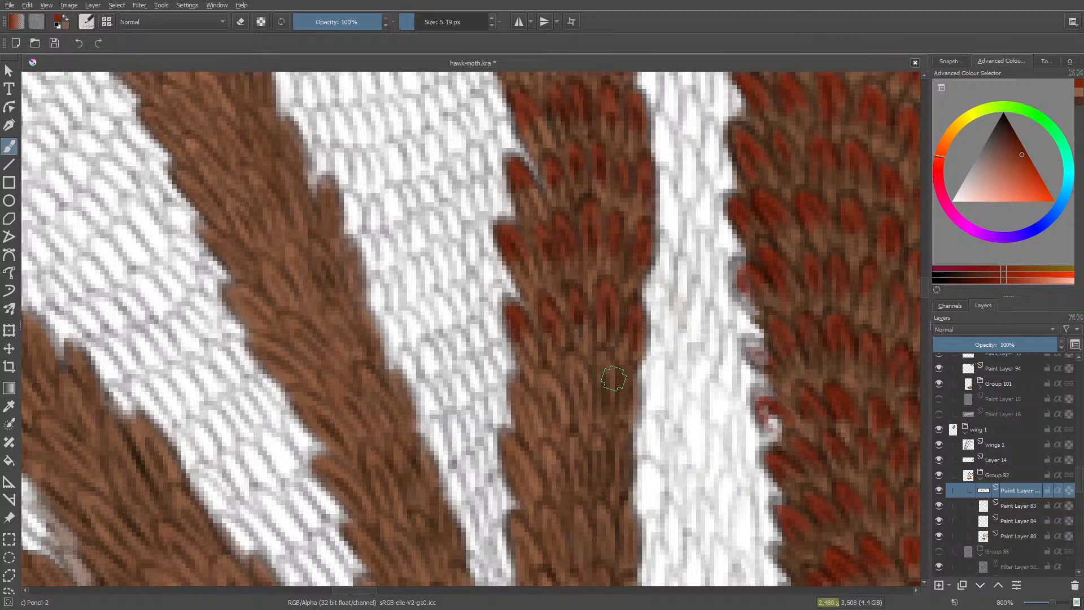
key(e)
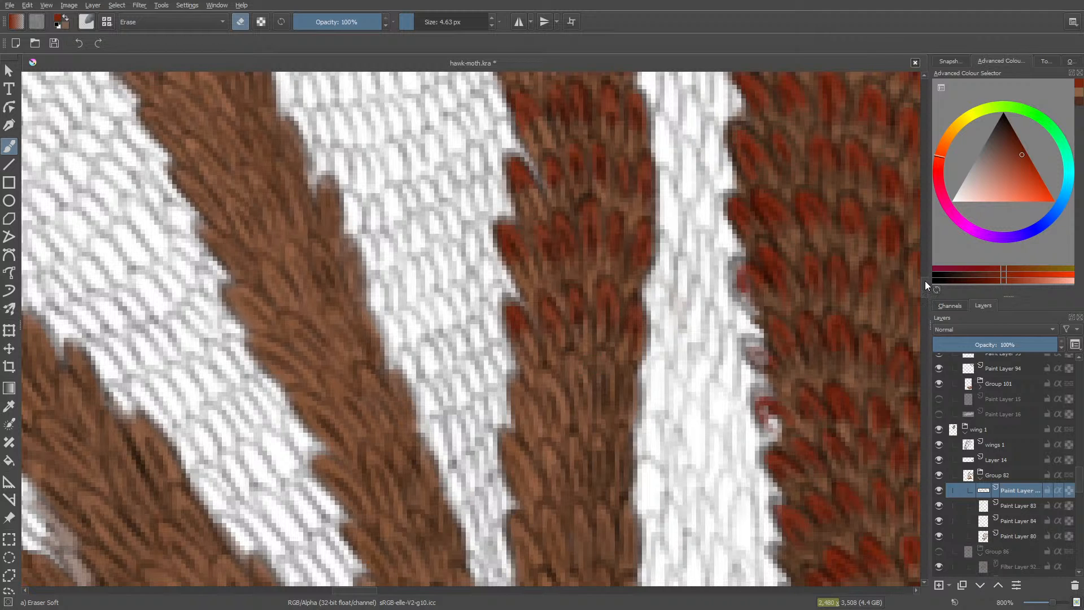
scroll(925, 282, down, 3)
key(e)
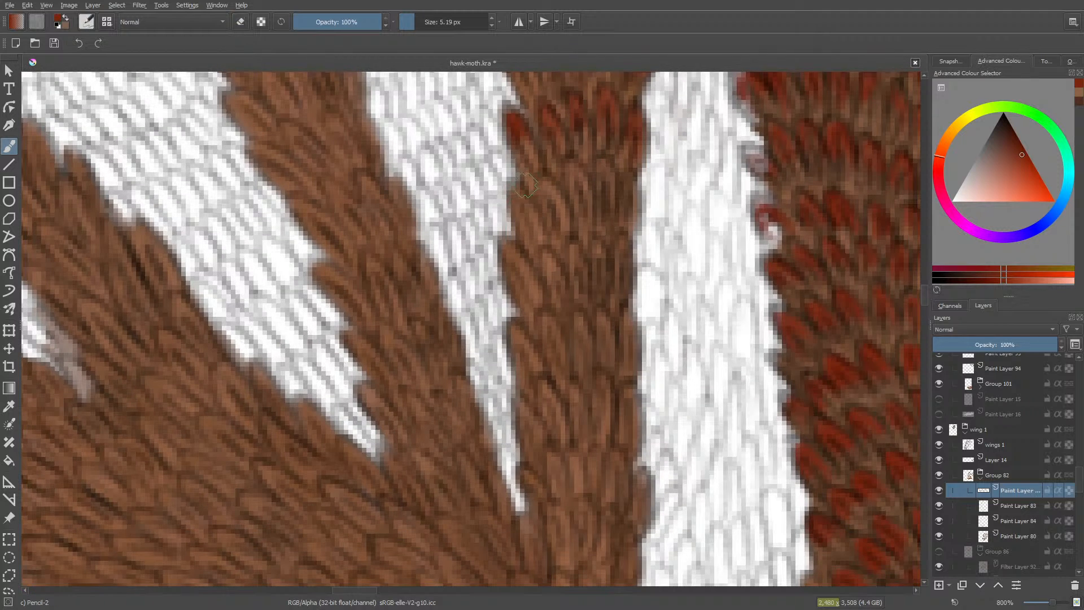
mouse_move(521, 217)
mouse_down()
mouse_move(543, 207)
mouse_move(552, 197)
mouse_move(540, 206)
mouse_move(561, 212)
mouse_move(533, 169)
mouse_move(563, 187)
mouse_move(569, 173)
mouse_move(587, 185)
mouse_move(606, 165)
mouse_move(618, 196)
mouse_move(630, 195)
mouse_move(624, 223)
mouse_up()
key(e)
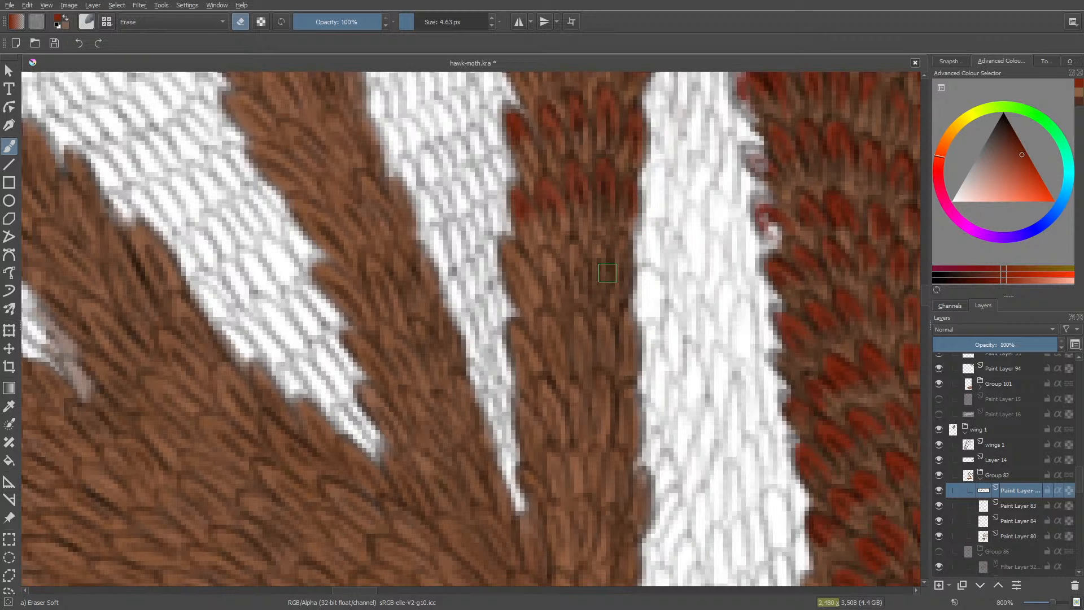
key(e)
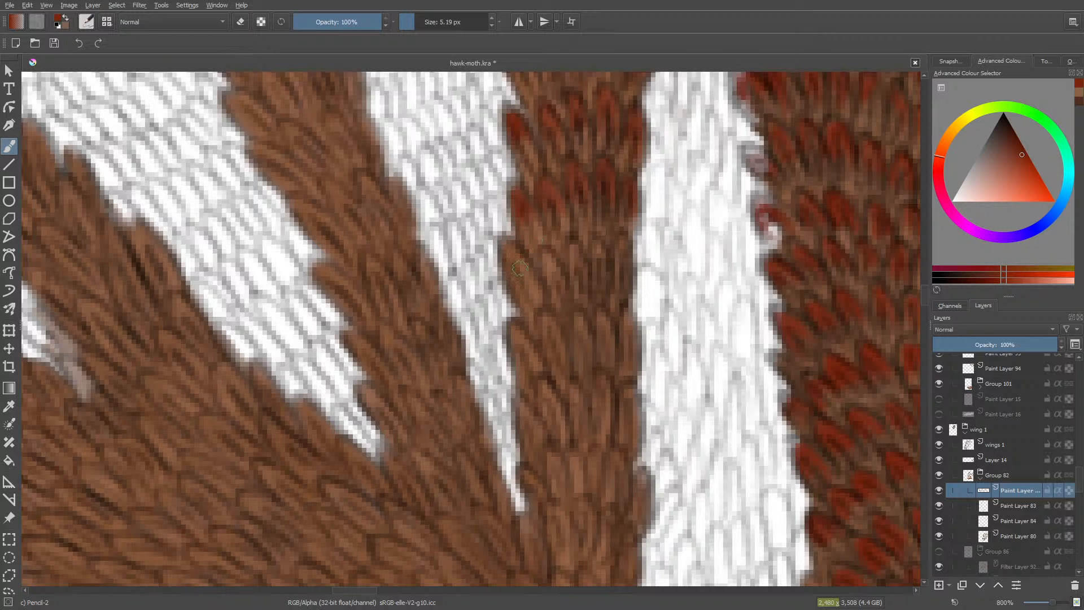
- Paint deep red on the two rows beside the tapering white wedge and trim the touches with Eraser Soft
mouse_move(511, 253)
mouse_down()
mouse_move(480, 310)
mouse_move(521, 298)
mouse_move(544, 277)
mouse_move(544, 260)
mouse_move(555, 286)
mouse_move(546, 292)
mouse_move(582, 267)
mouse_move(555, 331)
mouse_move(587, 268)
mouse_move(596, 265)
mouse_move(598, 282)
mouse_move(598, 246)
mouse_move(604, 277)
mouse_move(626, 237)
mouse_move(612, 277)
mouse_move(566, 281)
mouse_move(619, 256)
mouse_up()
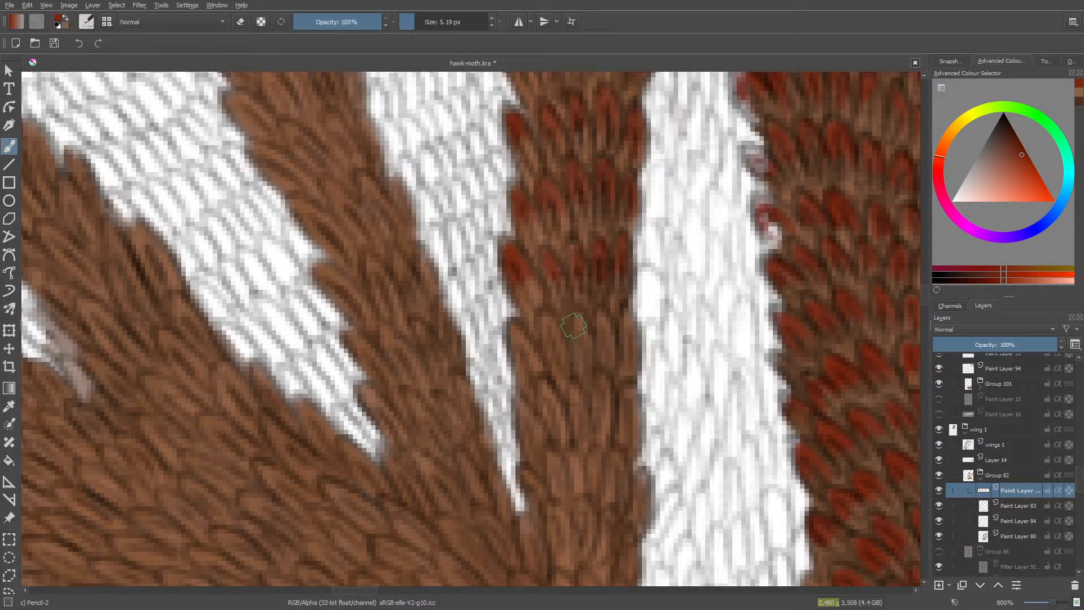
key(e)
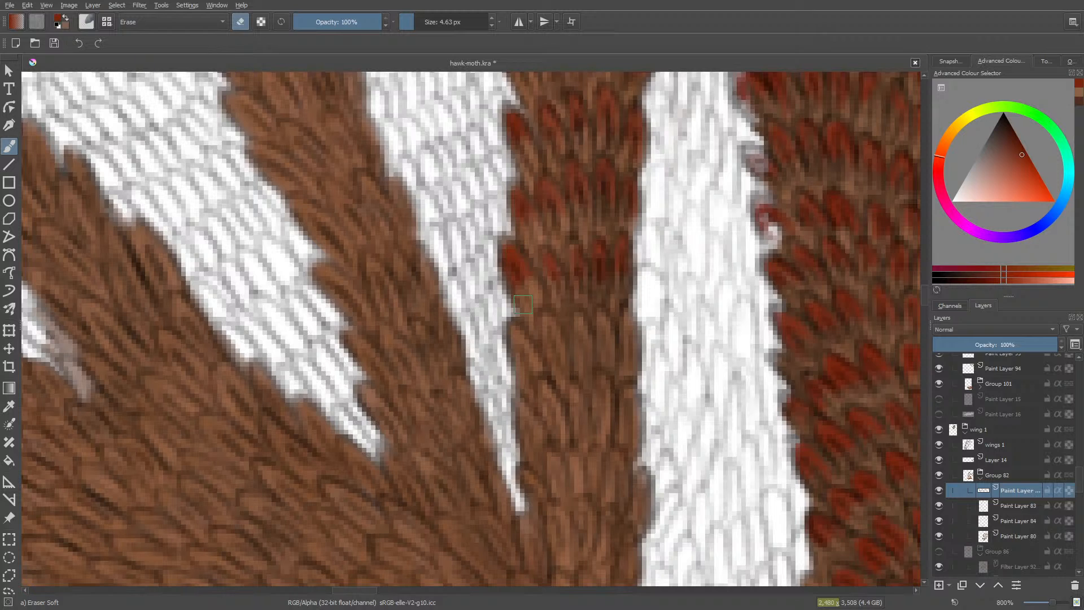
key(e)
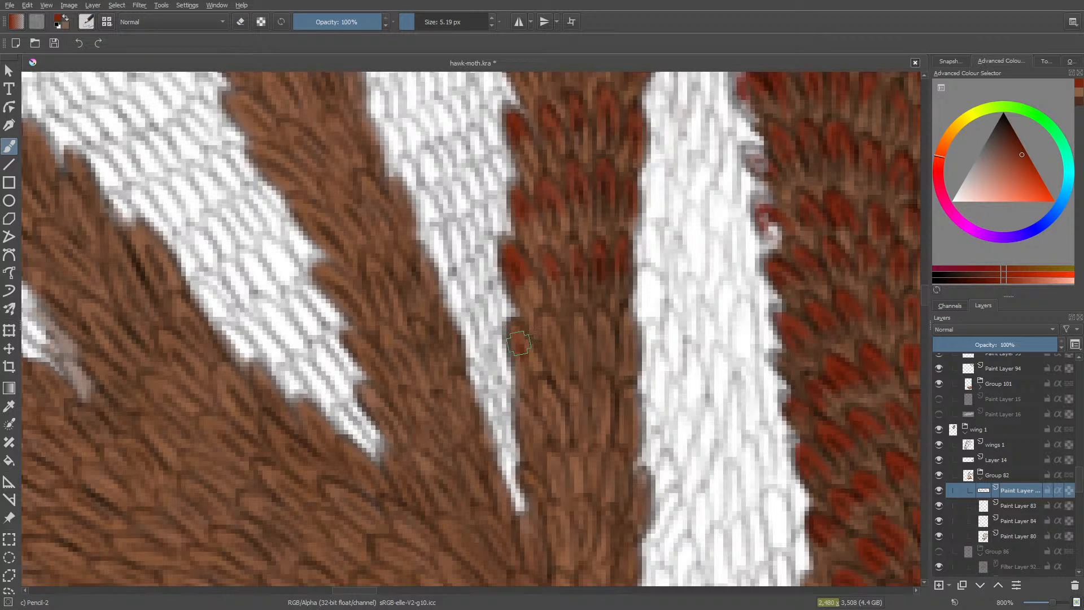
mouse_move(551, 347)
mouse_down()
mouse_move(550, 316)
mouse_move(555, 345)
mouse_move(547, 325)
mouse_move(572, 303)
mouse_move(583, 351)
mouse_move(587, 342)
mouse_move(580, 320)
mouse_move(577, 350)
mouse_move(602, 335)
mouse_move(603, 317)
mouse_move(607, 344)
mouse_move(599, 314)
mouse_move(626, 320)
mouse_move(632, 346)
mouse_move(630, 311)
mouse_move(622, 339)
mouse_up()
key(e)
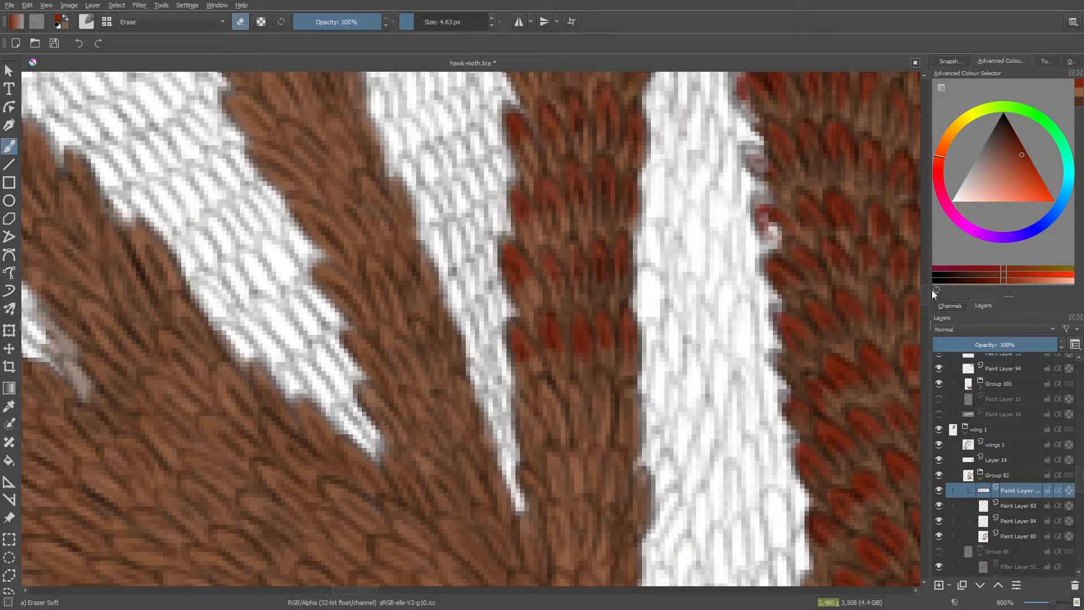
- Paint deep red with Pencil-2 across the scale row just above the white wedge's tip and trim its touches with Eraser Soft
drag(924, 289, 932, 294)
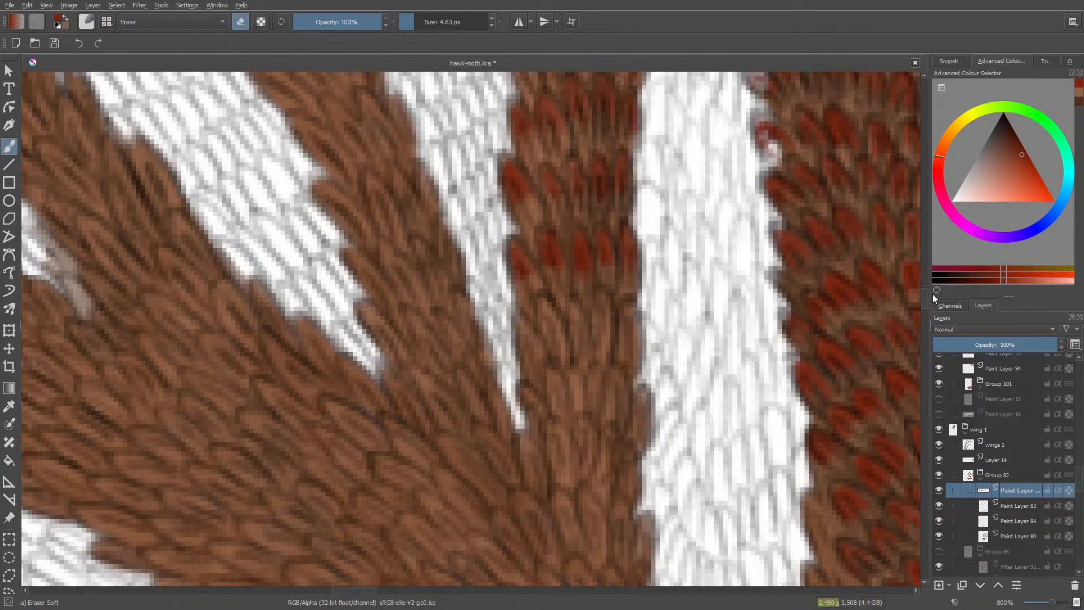
key(e)
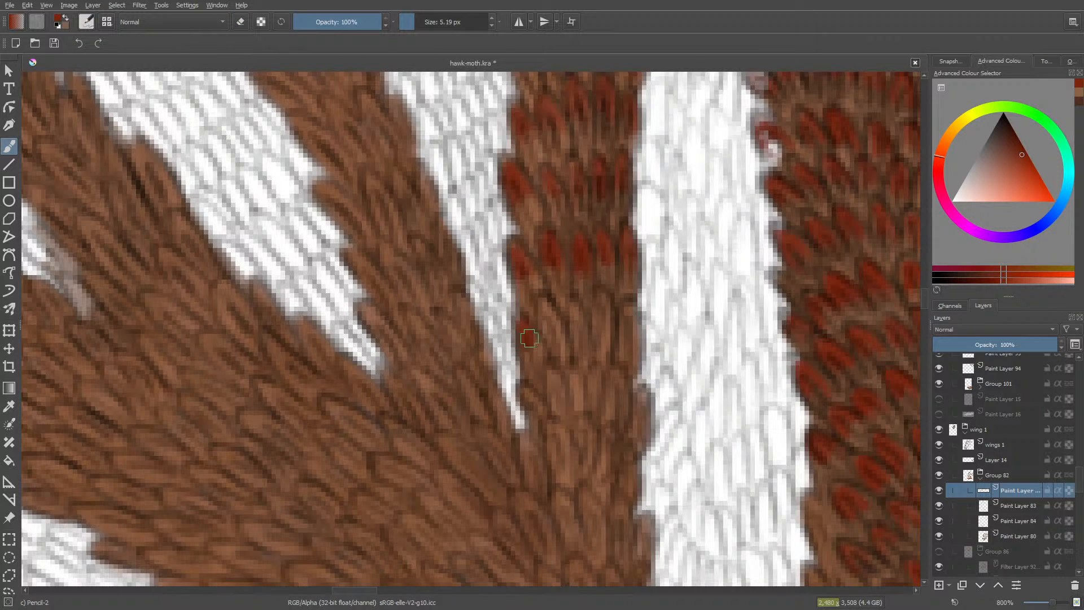
mouse_move(530, 338)
mouse_down()
mouse_move(537, 314)
mouse_move(546, 324)
mouse_move(544, 300)
mouse_move(553, 334)
mouse_move(543, 324)
mouse_move(567, 309)
mouse_move(577, 323)
mouse_move(576, 307)
mouse_move(584, 339)
mouse_up()
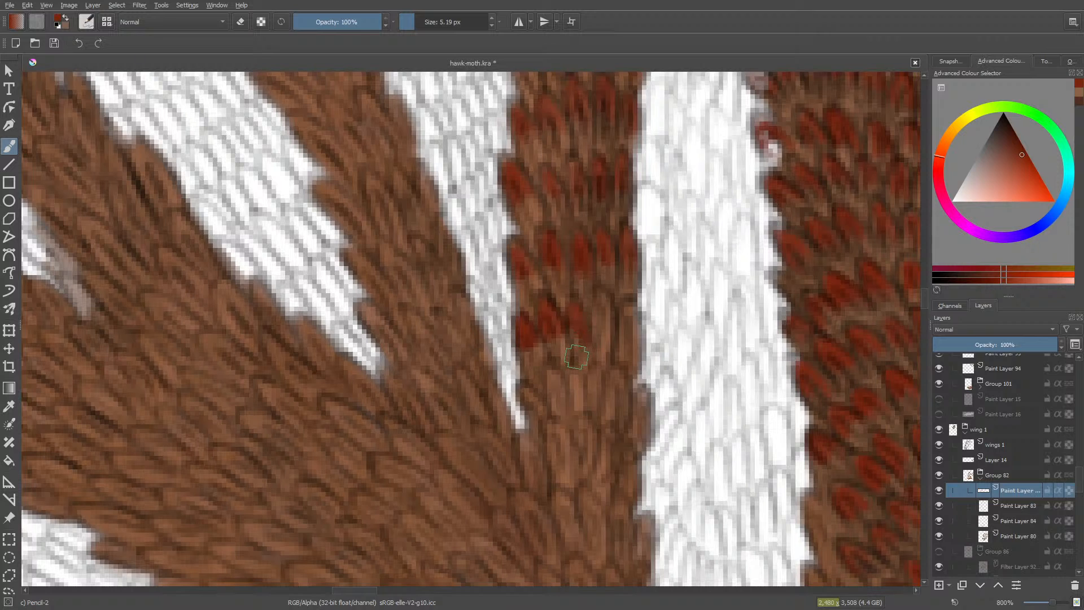
key(e)
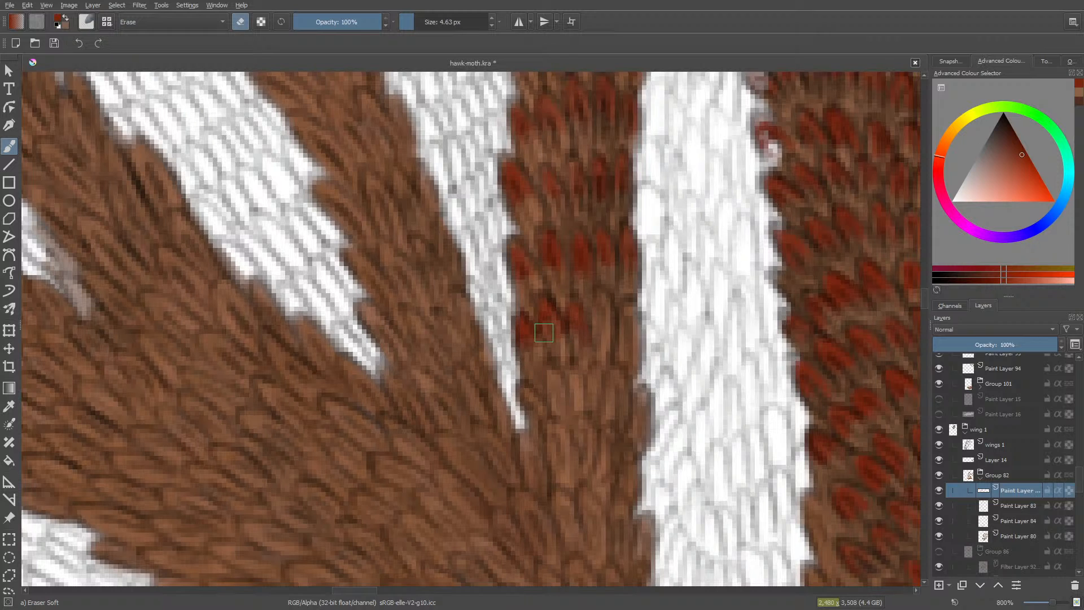
key(e)
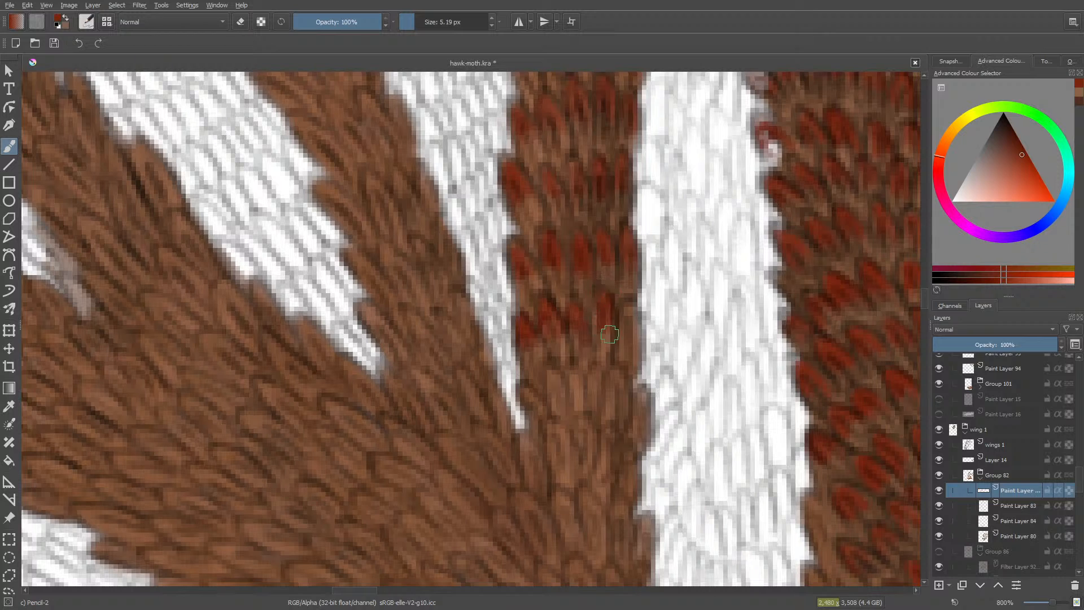
drag(628, 333, 625, 312)
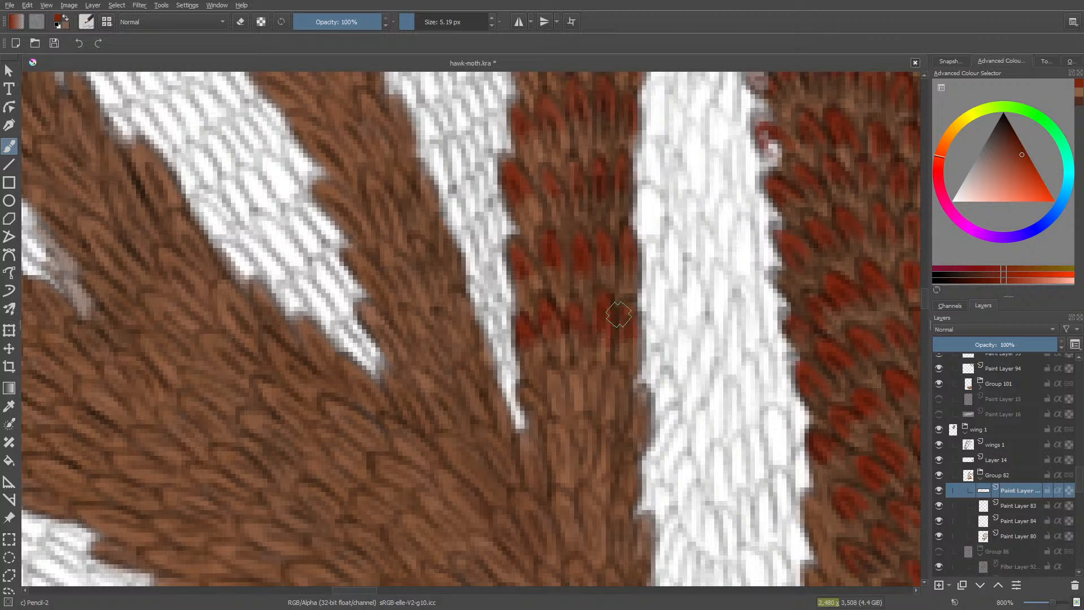
drag(629, 265, 631, 294)
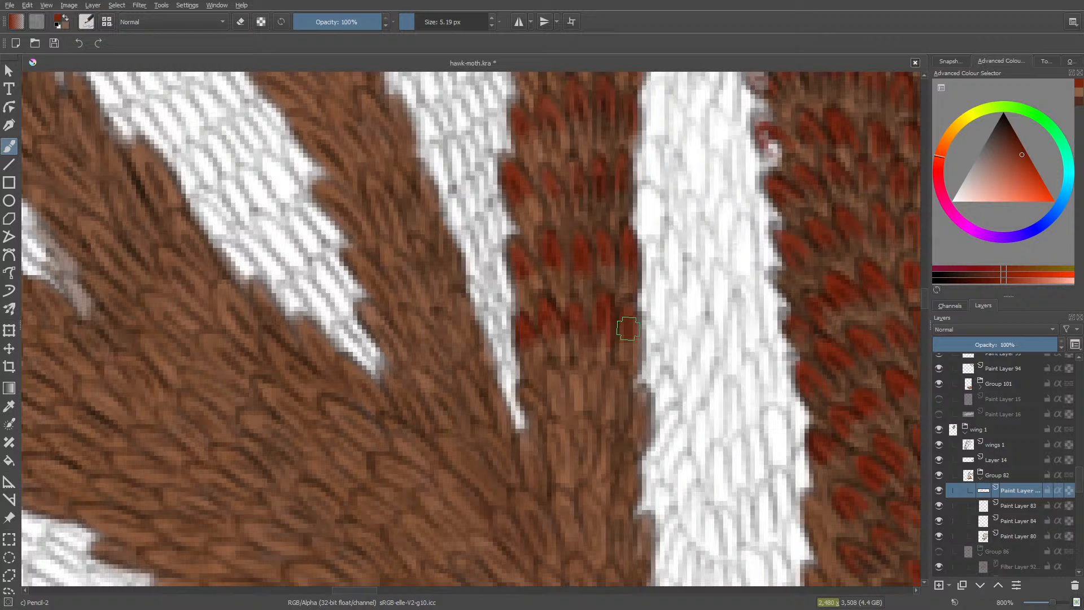
- Paint deep red across the short scale row level with the white wedge's tip and trim it with Eraser Soft
mouse_move(637, 419)
mouse_down()
mouse_move(603, 392)
mouse_move(621, 382)
mouse_move(554, 412)
mouse_move(592, 391)
mouse_move(564, 402)
mouse_move(575, 377)
mouse_move(528, 370)
mouse_move(552, 370)
mouse_up()
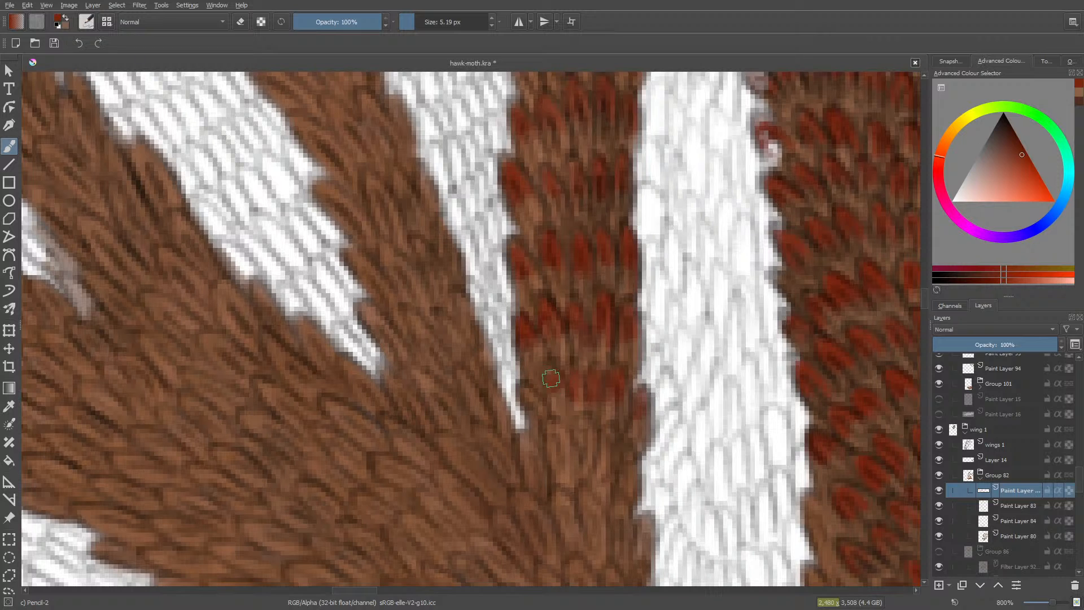
drag(519, 403, 525, 399)
key(e)
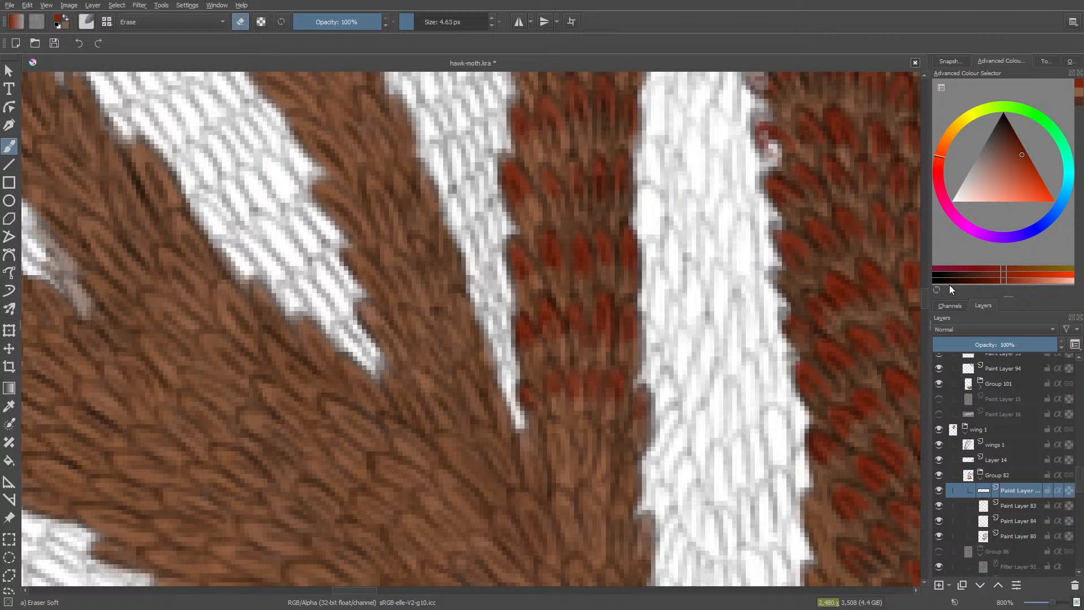
key(slash)
- Paint deep red on the two scale rows below the wedge's tip, trim them with Eraser Soft, and touch in the scale under the tip
scroll(926, 295, down, 5)
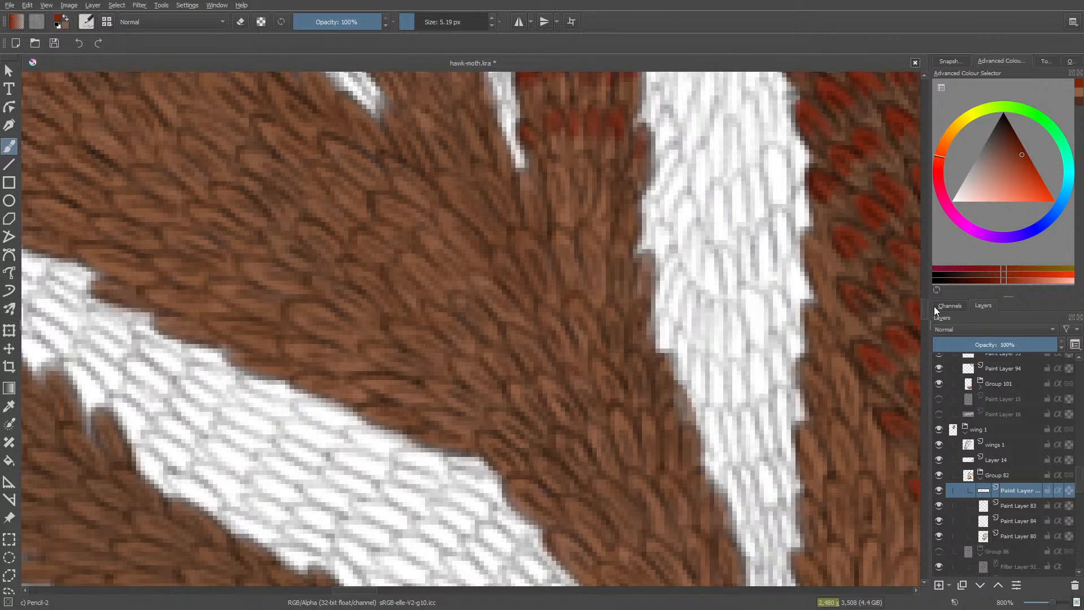
mouse_move(562, 171)
mouse_down()
mouse_move(539, 220)
mouse_move(552, 165)
mouse_move(552, 196)
mouse_move(589, 185)
mouse_move(581, 155)
mouse_move(589, 199)
mouse_move(615, 206)
mouse_up()
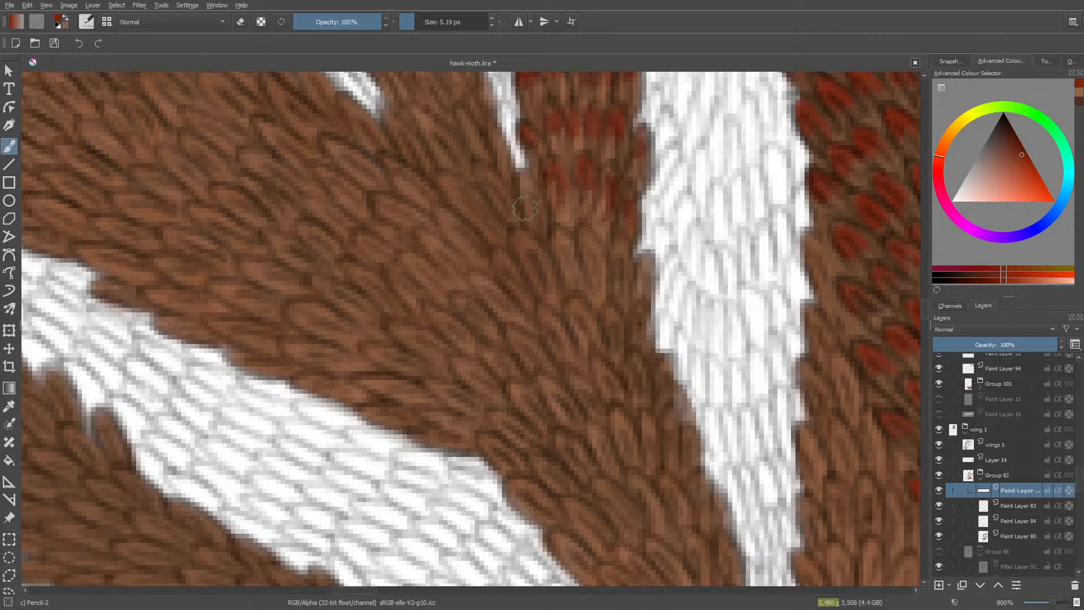
mouse_move(564, 232)
mouse_down()
mouse_move(574, 268)
mouse_move(597, 245)
mouse_move(587, 237)
mouse_move(627, 291)
mouse_up()
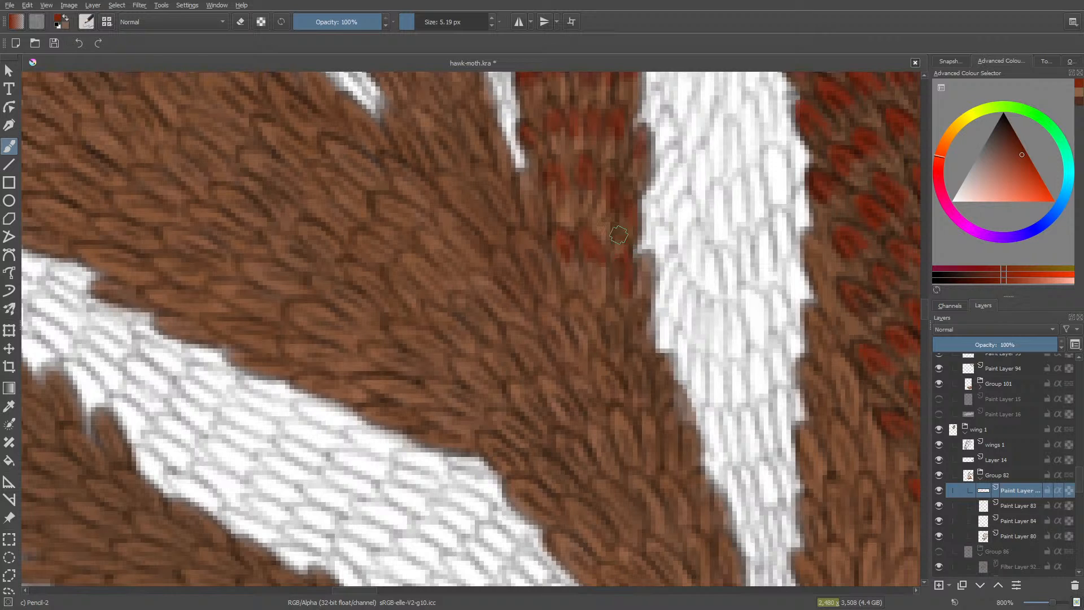
drag(619, 234, 619, 249)
key(e)
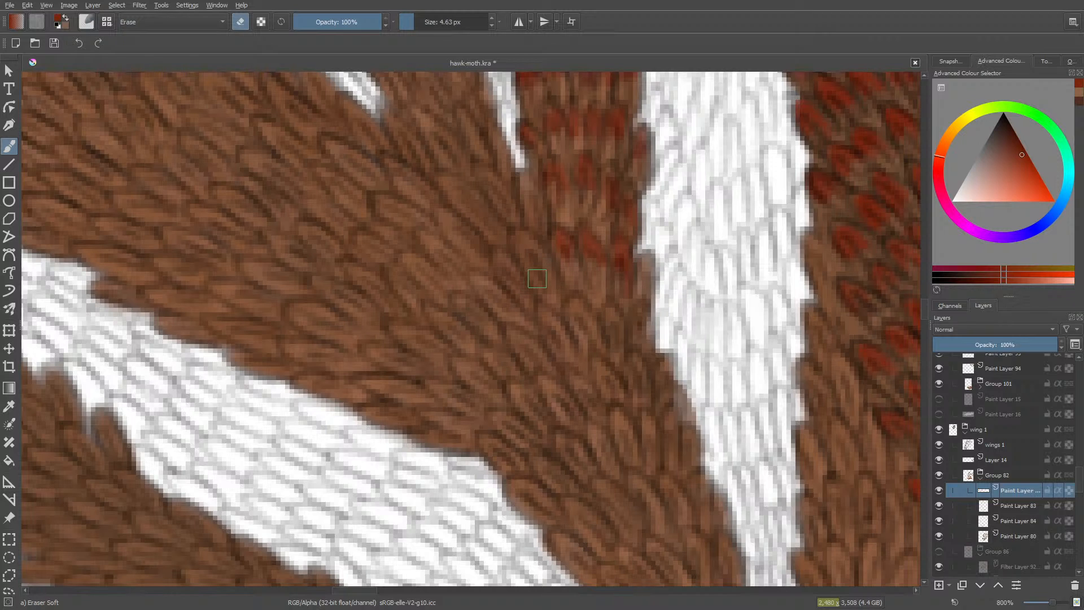
key(e)
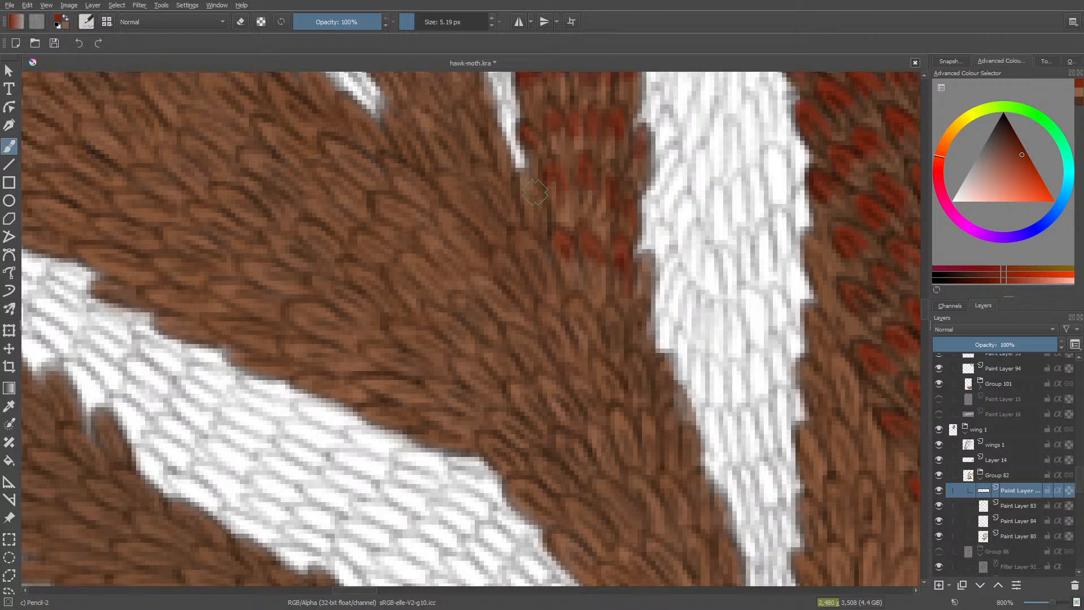
mouse_move(528, 185)
mouse_down()
mouse_move(513, 208)
mouse_move(527, 186)
mouse_up()
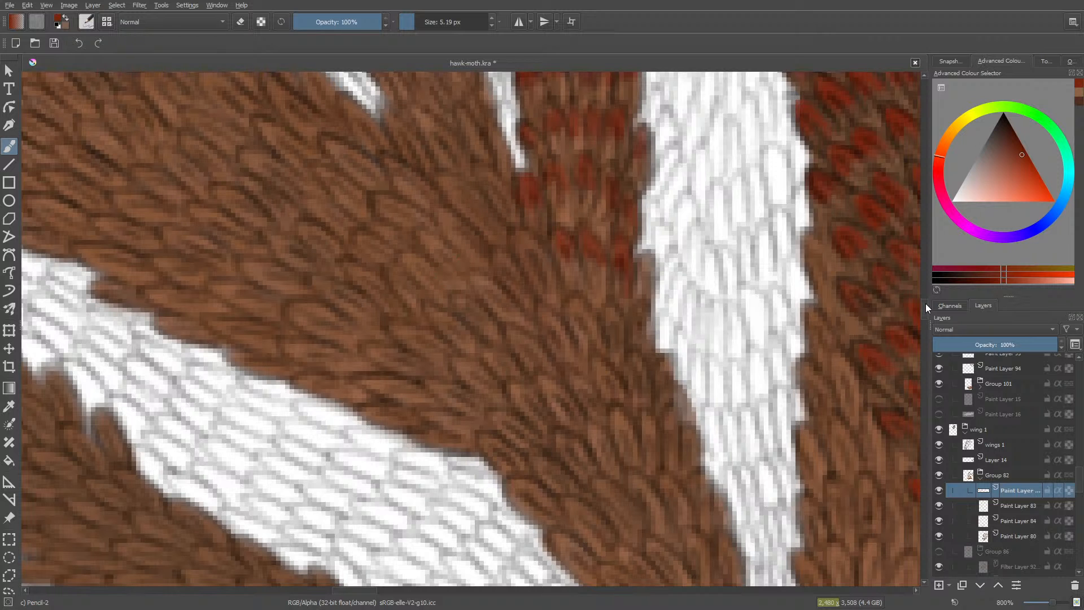
- Paint deep red on the scales at the pointed upper end of the next unpainted vein, down to its first long-scale row, and trim with Eraser Soft
drag(926, 303, 935, 237)
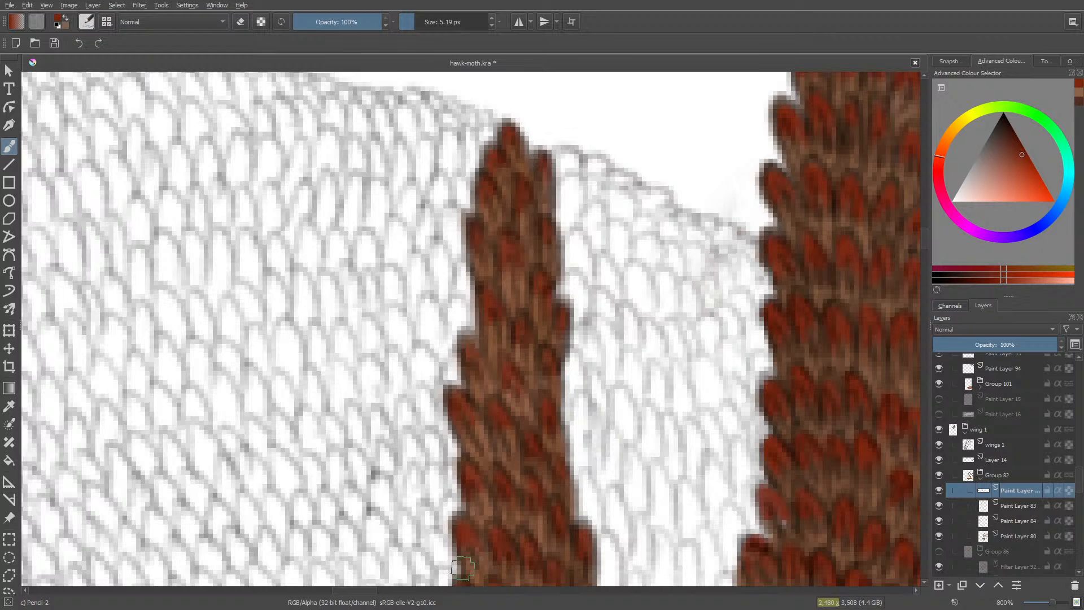
drag(369, 587, 339, 581)
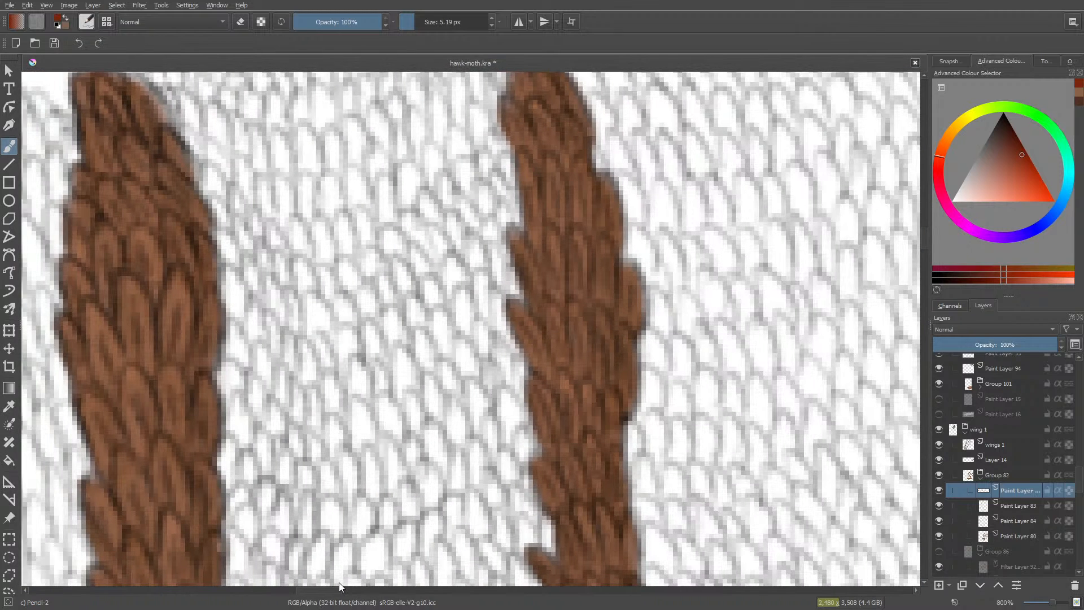
scroll(924, 228, up, 2)
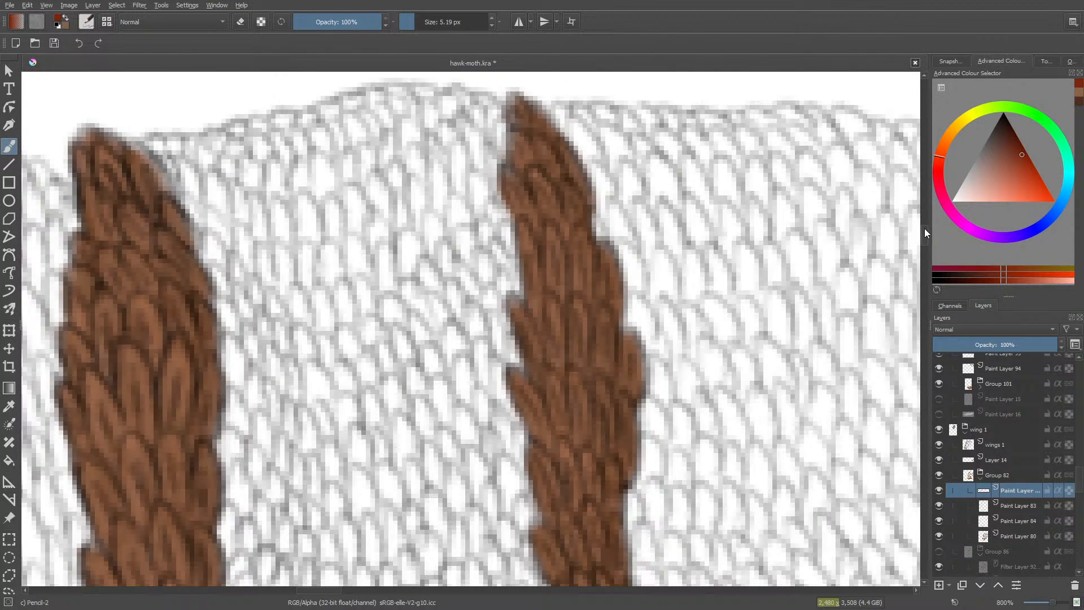
mouse_move(561, 144)
mouse_down()
mouse_move(571, 164)
mouse_move(528, 161)
mouse_up()
mouse_move(515, 113)
mouse_down()
mouse_move(524, 150)
mouse_move(528, 120)
mouse_up()
mouse_move(505, 170)
mouse_down()
mouse_move(515, 194)
mouse_move(506, 178)
mouse_move(538, 184)
mouse_move(548, 197)
mouse_move(549, 178)
mouse_move(570, 206)
mouse_move(572, 192)
mouse_move(530, 263)
mouse_up()
mouse_move(543, 221)
mouse_down()
mouse_move(549, 272)
mouse_move(562, 272)
mouse_up()
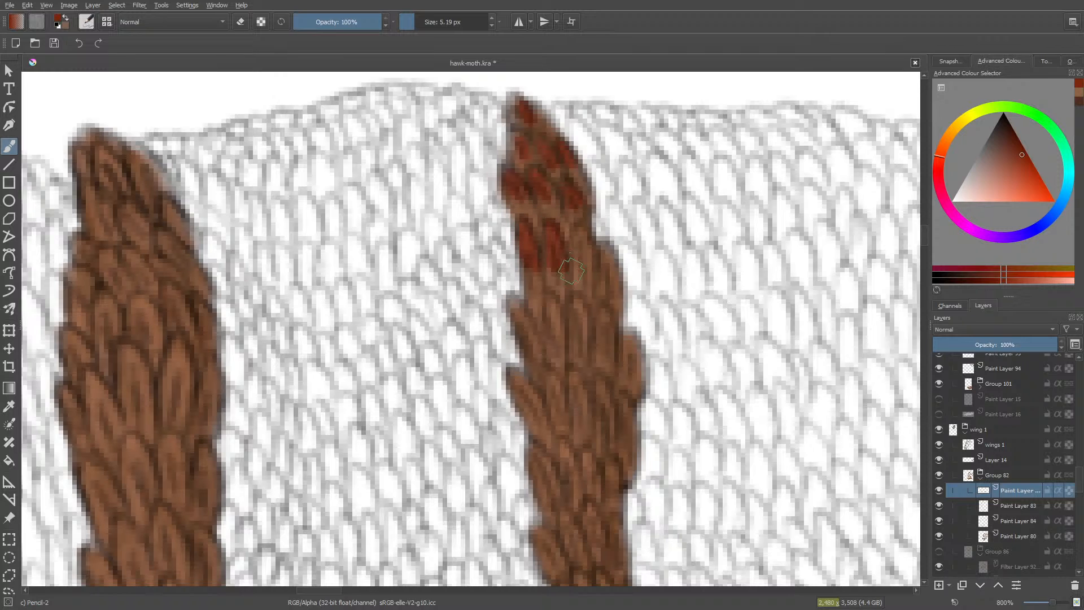
mouse_move(580, 231)
mouse_down()
mouse_move(587, 265)
mouse_move(615, 278)
mouse_up()
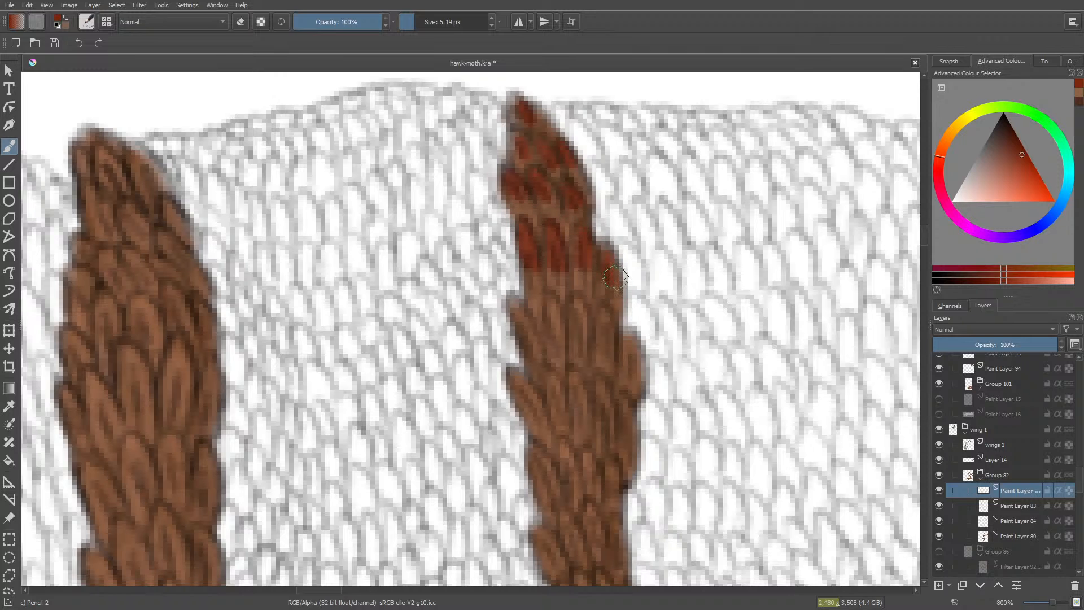
key(e)
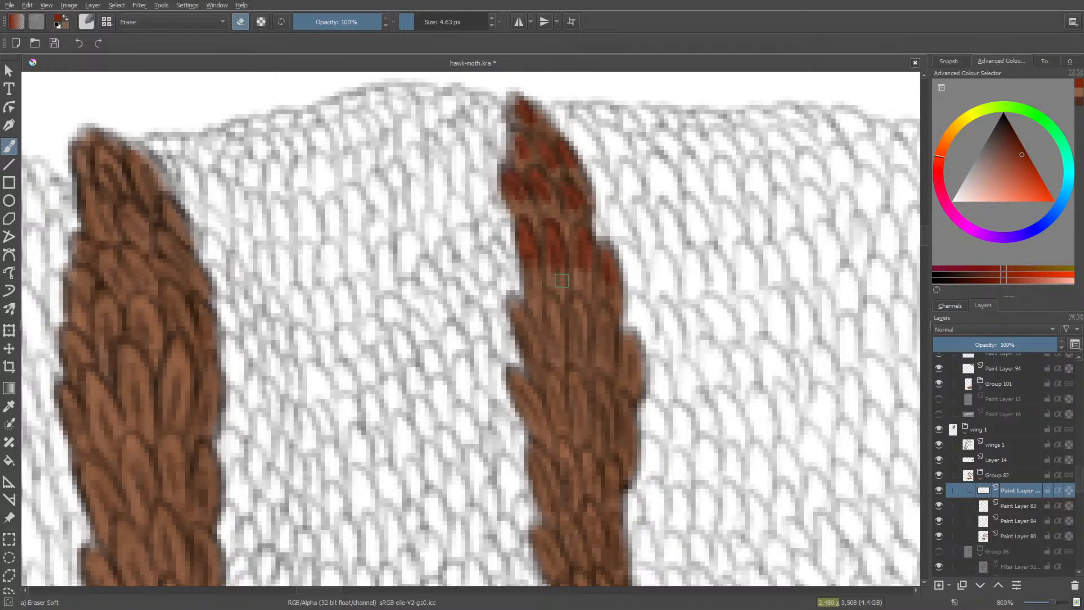
key(e)
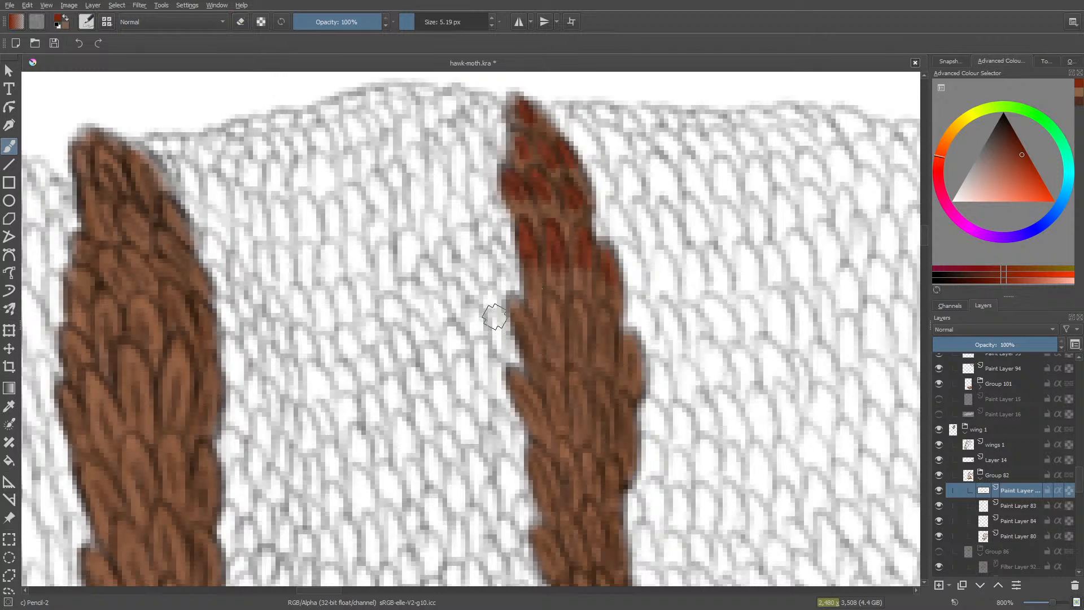
- Paint deep red across the vein's second long-scale row, including the protruding edge scales, and trim the touches with Eraser Soft
drag(515, 302, 528, 338)
mouse_move(552, 293)
mouse_down()
mouse_move(552, 340)
mouse_move(556, 314)
mouse_move(582, 316)
mouse_move(583, 345)
mouse_up()
drag(607, 307, 604, 353)
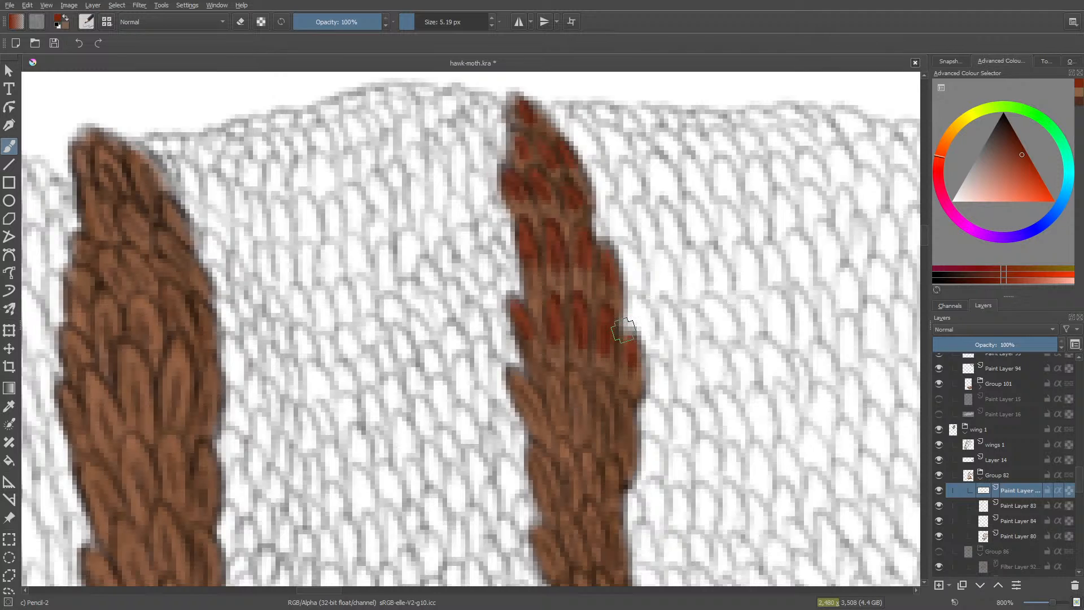
key(e)
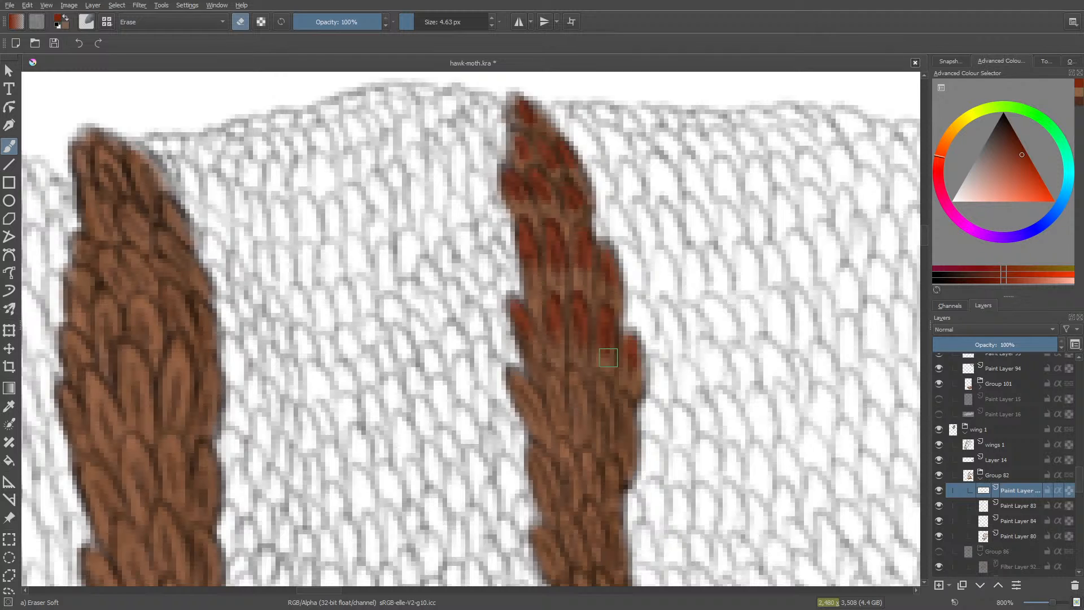
key(slash)
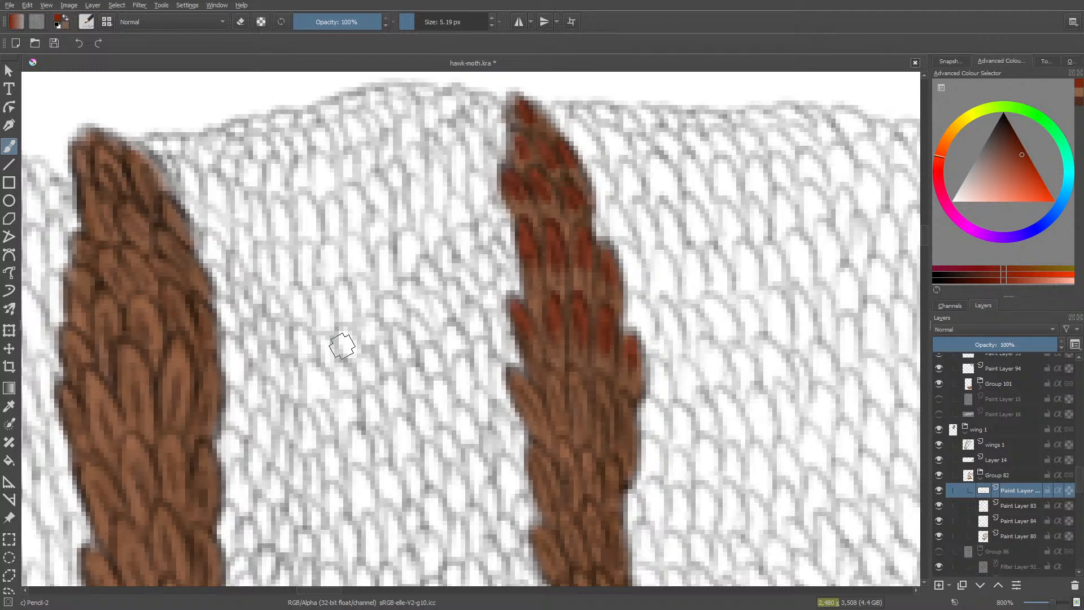
- Paint deep red across the next three scale rows where the vein starts to narrow
drag(922, 238, 924, 245)
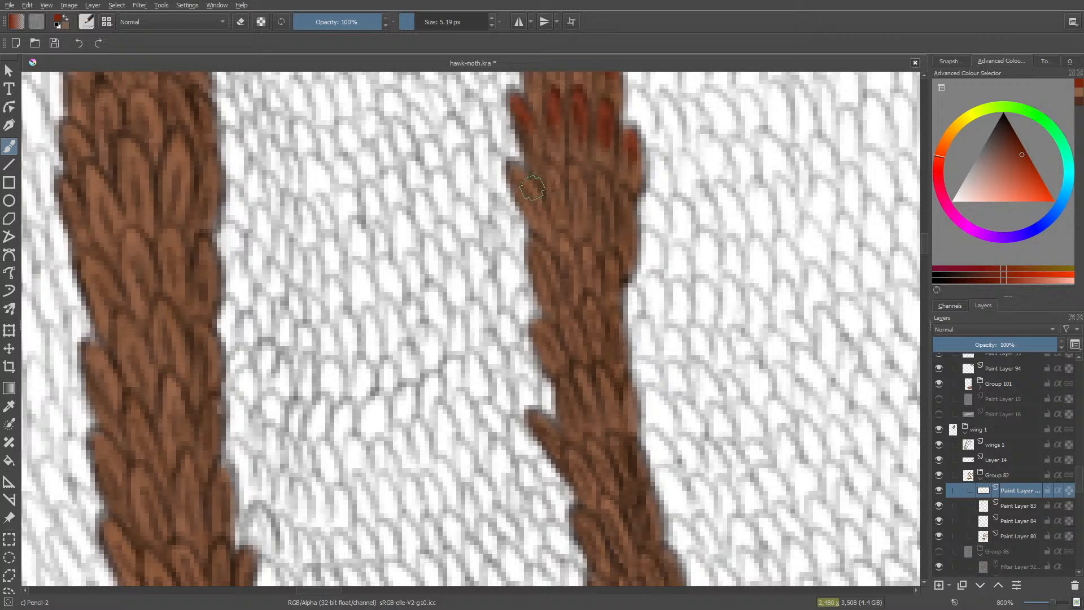
mouse_move(518, 175)
mouse_down()
mouse_move(550, 180)
mouse_move(551, 192)
mouse_move(552, 170)
mouse_move(551, 214)
mouse_move(579, 195)
mouse_move(573, 168)
mouse_move(582, 233)
mouse_move(601, 181)
mouse_move(607, 198)
mouse_move(604, 182)
mouse_move(598, 188)
mouse_move(623, 195)
mouse_move(628, 230)
mouse_up()
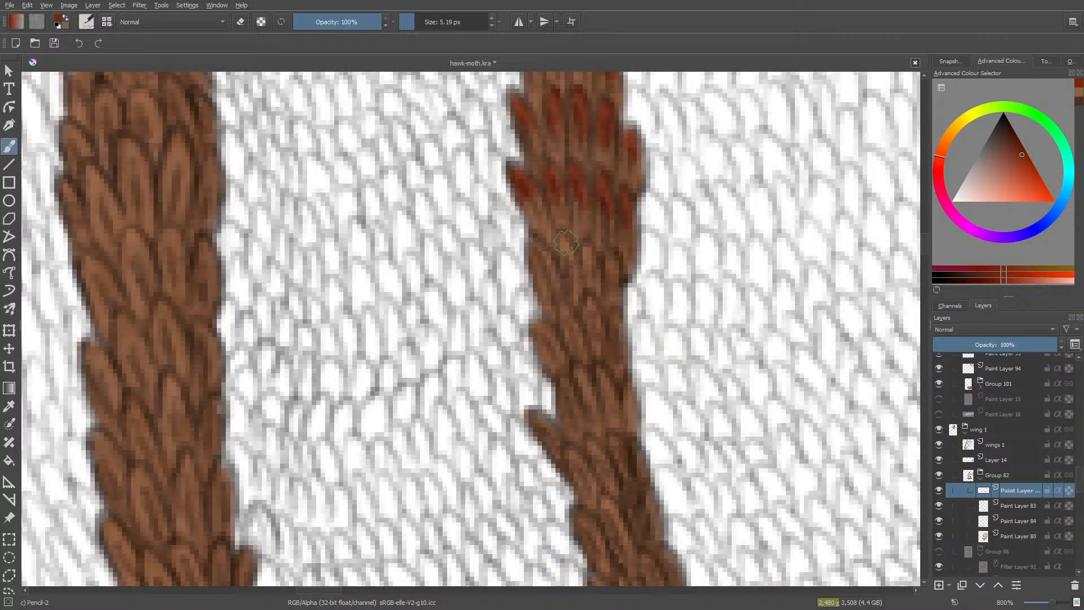
mouse_move(536, 247)
mouse_down()
mouse_move(548, 270)
mouse_move(535, 269)
mouse_move(535, 254)
mouse_move(550, 271)
mouse_move(548, 250)
mouse_move(565, 266)
mouse_move(568, 243)
mouse_move(578, 275)
mouse_move(588, 250)
mouse_move(601, 294)
mouse_up()
drag(602, 257, 621, 302)
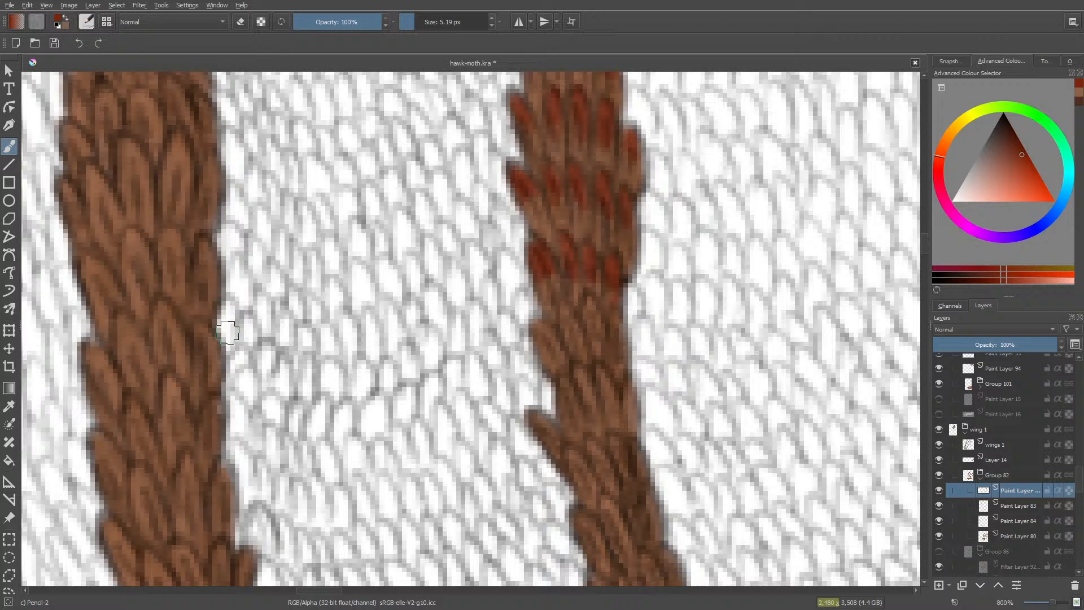
mouse_move(538, 326)
mouse_down()
mouse_move(534, 367)
mouse_move(567, 320)
mouse_move(555, 354)
mouse_move(585, 330)
mouse_move(593, 305)
mouse_move(591, 331)
mouse_move(597, 303)
mouse_move(561, 398)
mouse_move(572, 317)
mouse_move(577, 336)
mouse_move(550, 354)
mouse_move(538, 388)
mouse_move(572, 334)
mouse_move(567, 310)
mouse_move(554, 371)
mouse_move(529, 380)
mouse_move(543, 343)
mouse_move(612, 314)
mouse_up()
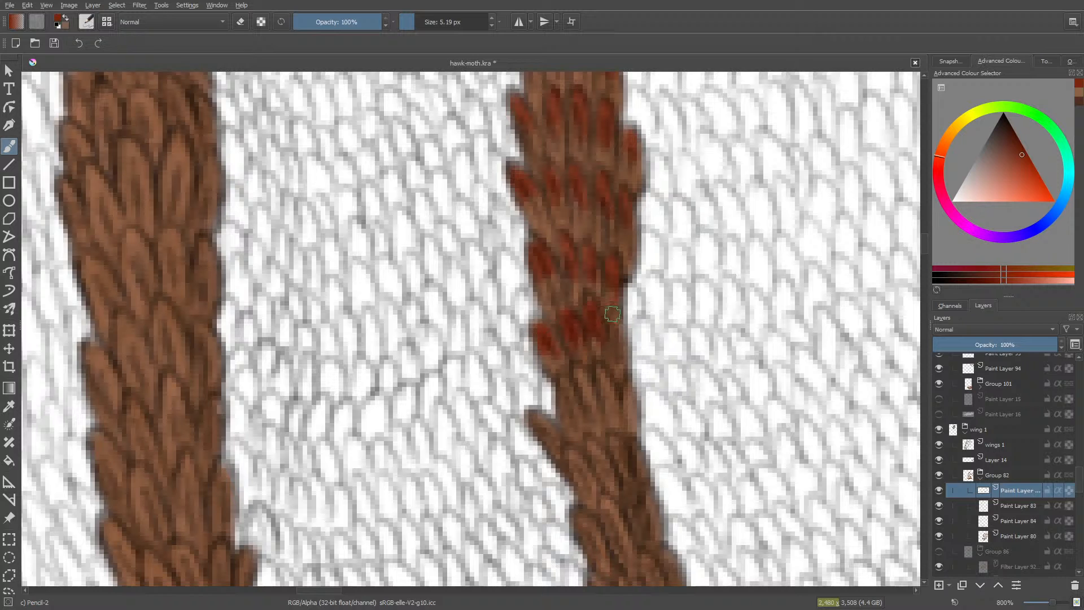
- Paint deep red on the two rows around the scale that juts from the vein's left edge, including that scale
drag(927, 235, 928, 240)
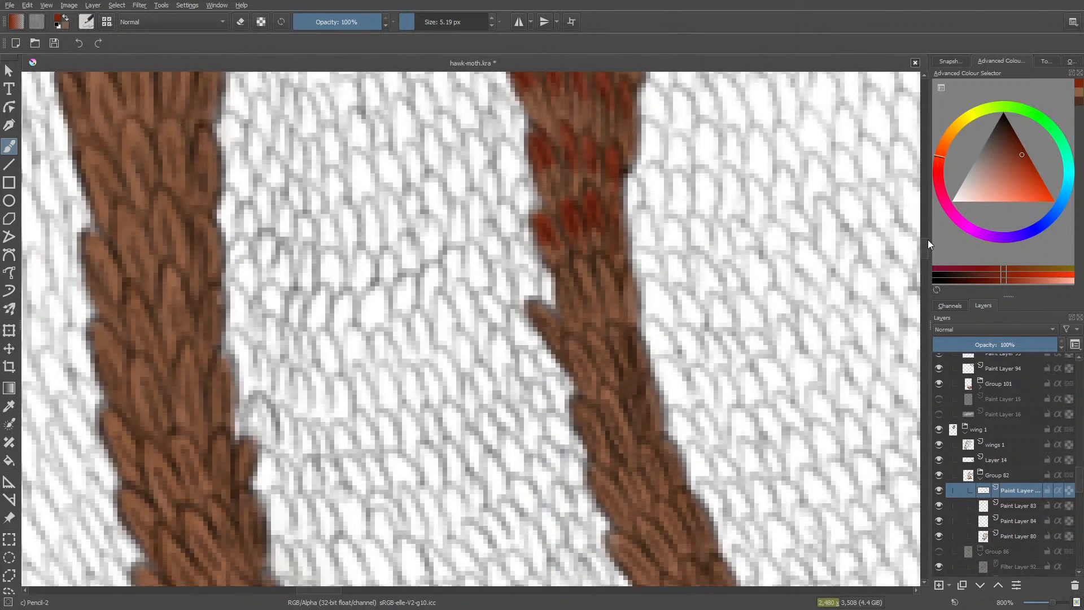
mouse_move(562, 296)
mouse_down()
mouse_move(565, 280)
mouse_move(604, 270)
mouse_move(618, 294)
mouse_move(627, 285)
mouse_up()
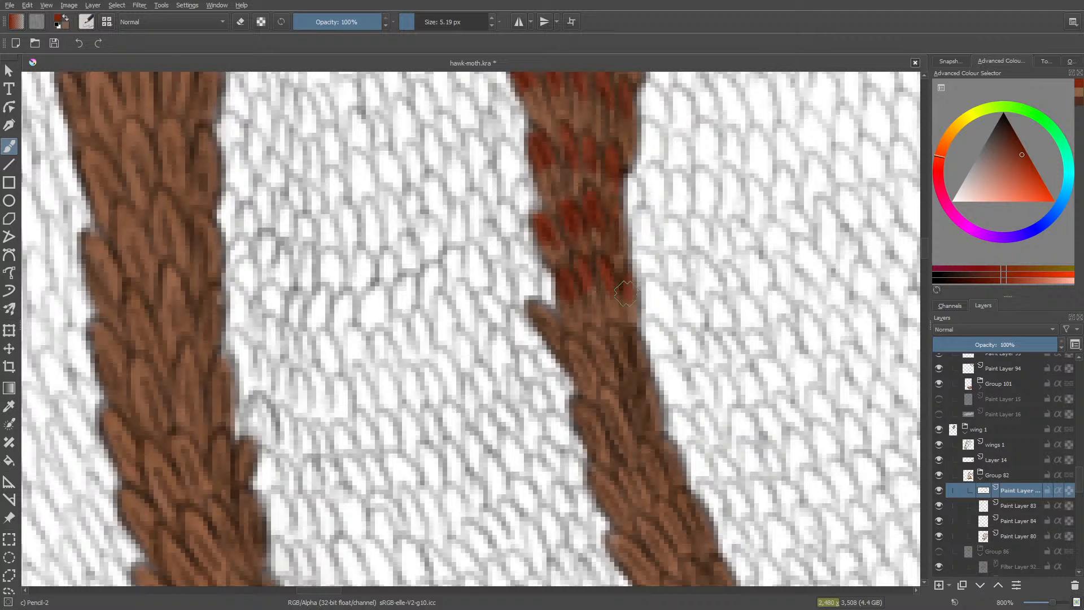
mouse_move(543, 325)
mouse_down()
mouse_move(534, 307)
mouse_move(570, 367)
mouse_move(574, 339)
mouse_move(594, 338)
mouse_move(607, 361)
mouse_move(625, 331)
mouse_up()
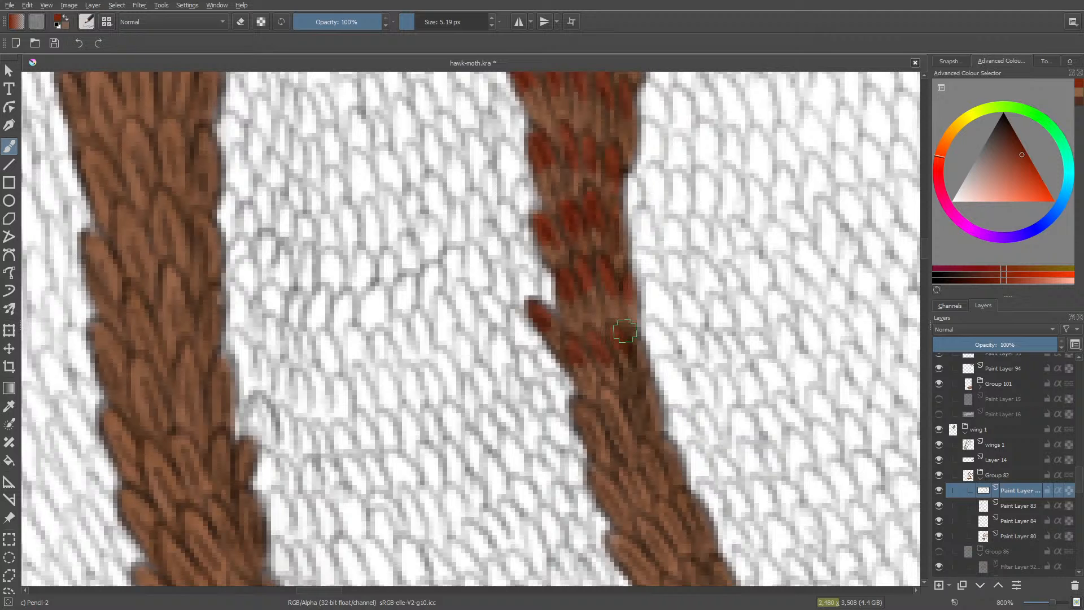
- Paint deep red across the next three scale rows where the vein slants down to the right
drag(924, 242, 926, 249)
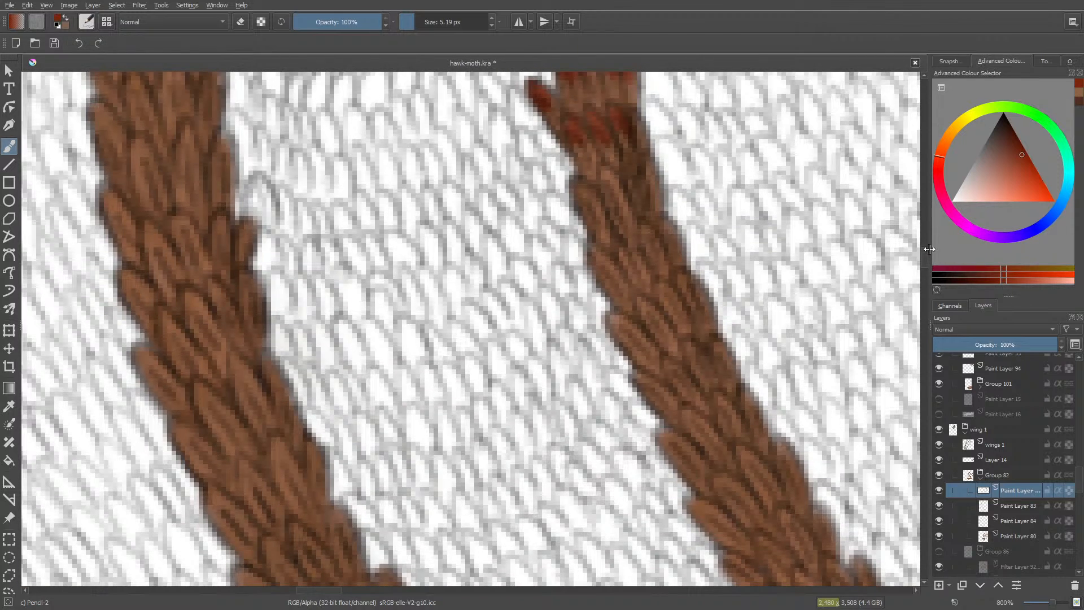
mouse_move(593, 205)
mouse_down()
mouse_move(587, 195)
mouse_move(615, 178)
mouse_move(634, 217)
mouse_move(655, 169)
mouse_up()
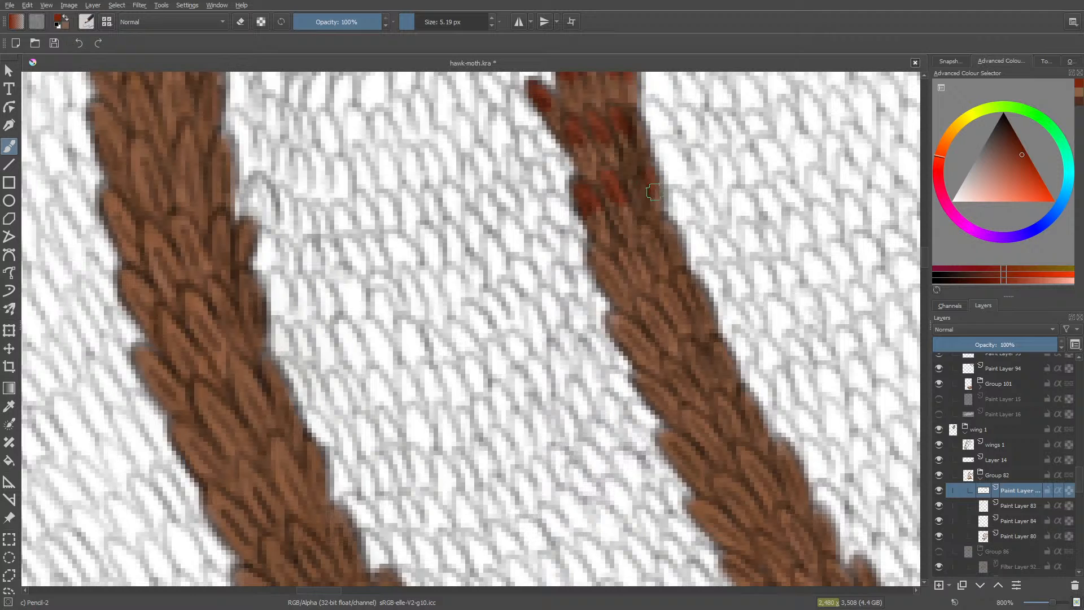
mouse_move(593, 258)
mouse_down()
mouse_move(626, 265)
mouse_move(632, 241)
mouse_move(650, 248)
mouse_move(644, 225)
mouse_move(651, 251)
mouse_move(667, 229)
mouse_move(659, 287)
mouse_move(691, 292)
mouse_move(683, 281)
mouse_move(698, 299)
mouse_move(654, 308)
mouse_move(662, 297)
mouse_move(671, 311)
mouse_move(667, 289)
mouse_move(649, 322)
mouse_move(650, 308)
mouse_move(620, 328)
mouse_up()
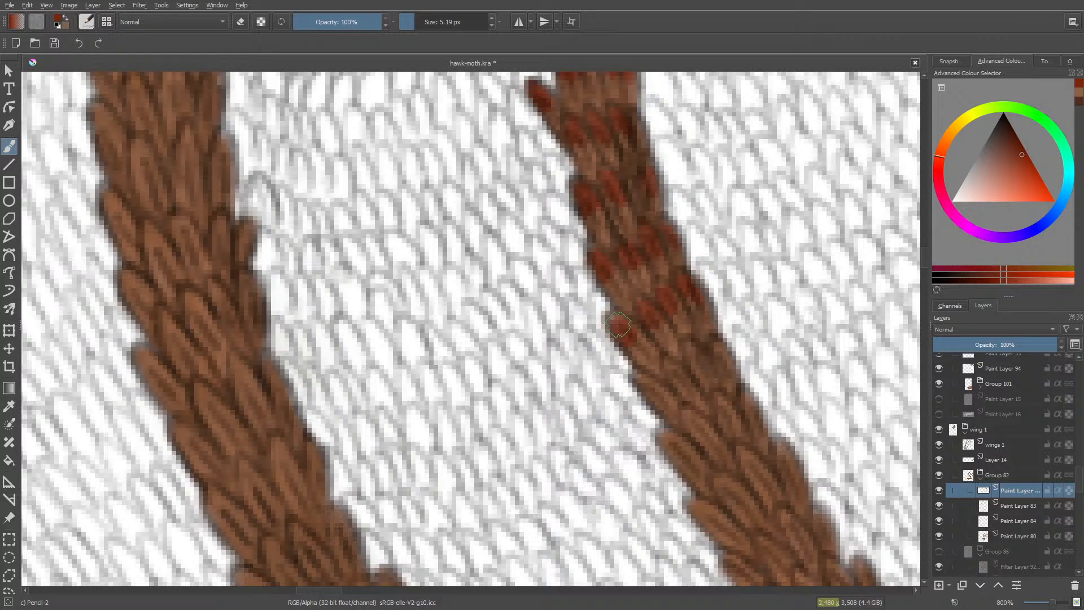
- Paint deep red across the next three scale rows down the slanting vein and touch up the row edges with Eraser Soft
drag(925, 249, 927, 246)
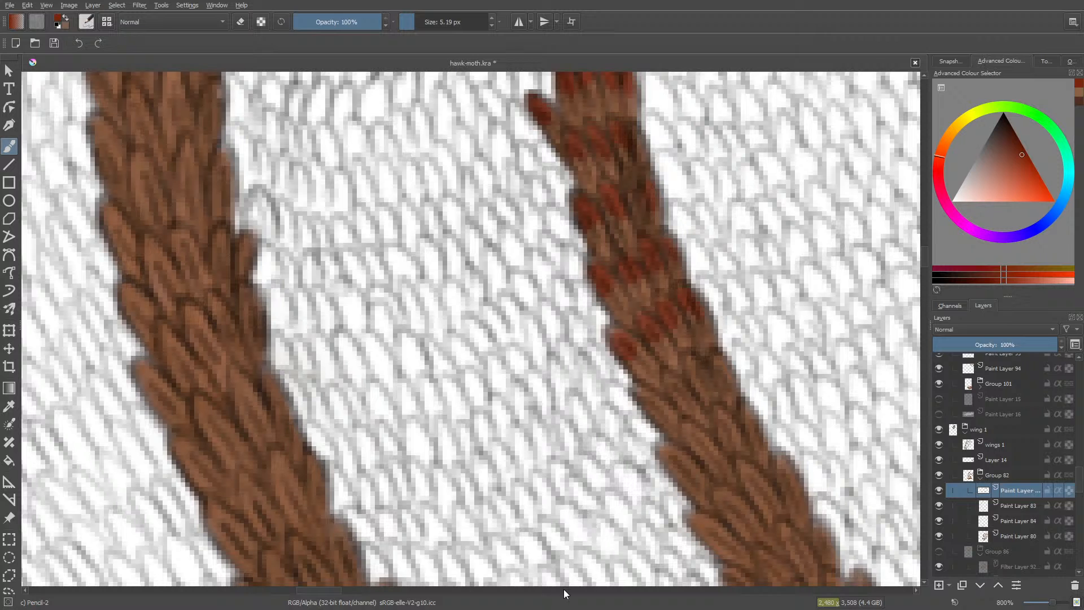
drag(321, 590, 335, 590)
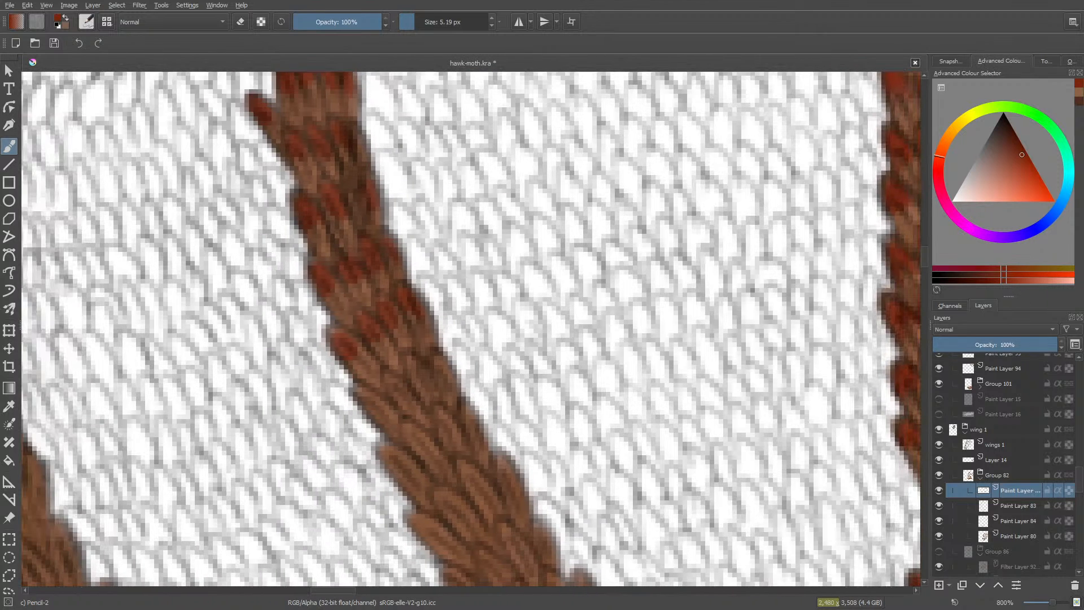
drag(925, 249, 926, 259)
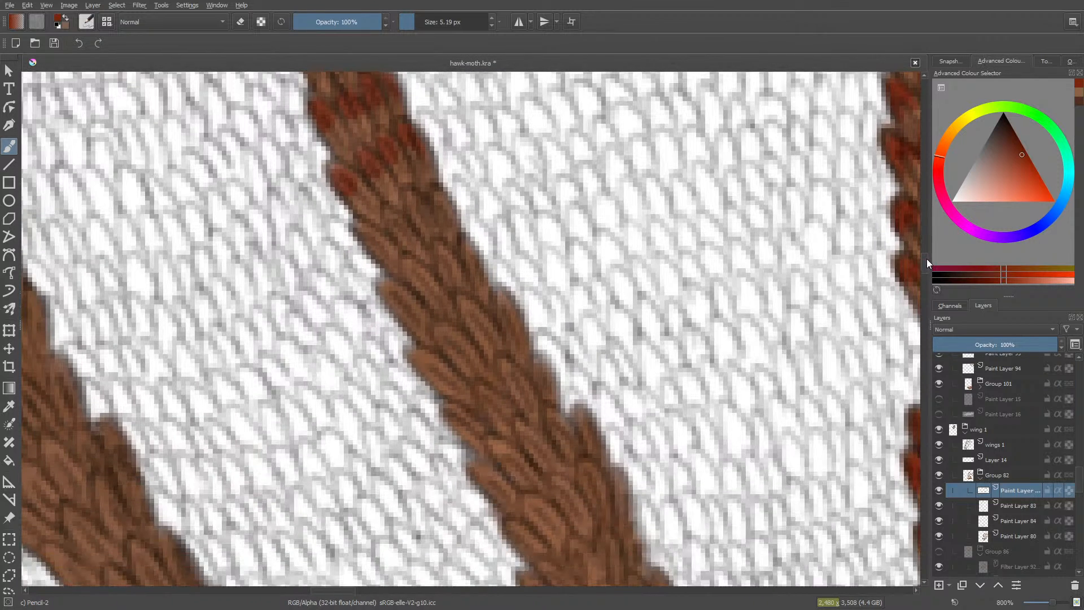
mouse_move(439, 210)
mouse_down()
mouse_move(402, 231)
mouse_move(423, 225)
mouse_move(379, 200)
mouse_move(390, 240)
mouse_move(405, 249)
mouse_move(364, 218)
mouse_move(369, 254)
mouse_move(357, 249)
mouse_move(388, 275)
mouse_up()
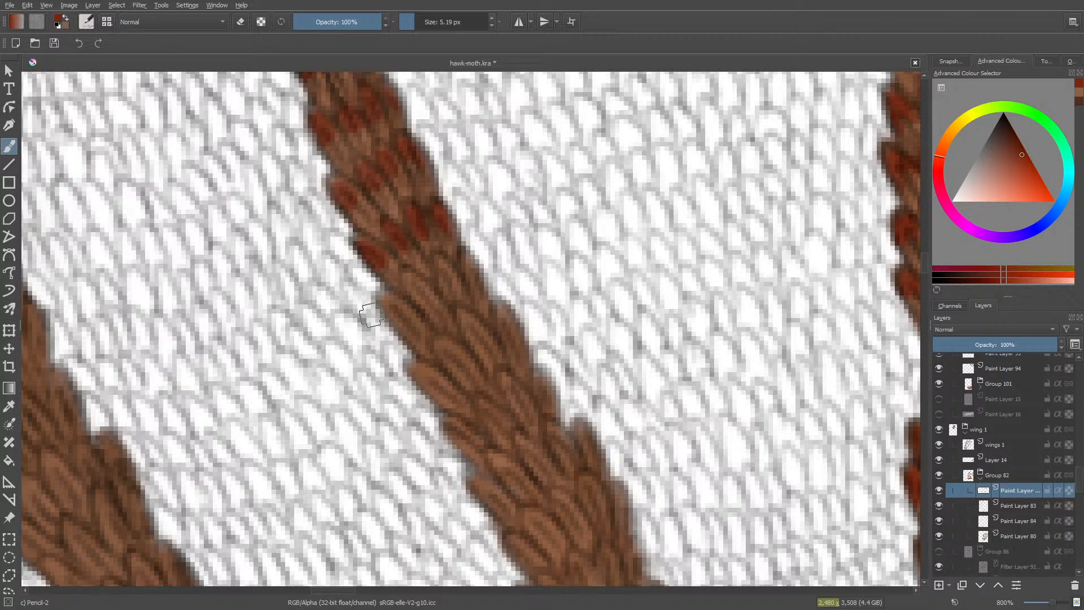
mouse_move(402, 321)
mouse_down()
mouse_move(389, 303)
mouse_move(388, 315)
mouse_move(421, 295)
mouse_move(409, 277)
mouse_move(416, 295)
mouse_move(434, 297)
mouse_move(443, 265)
mouse_move(475, 278)
mouse_up()
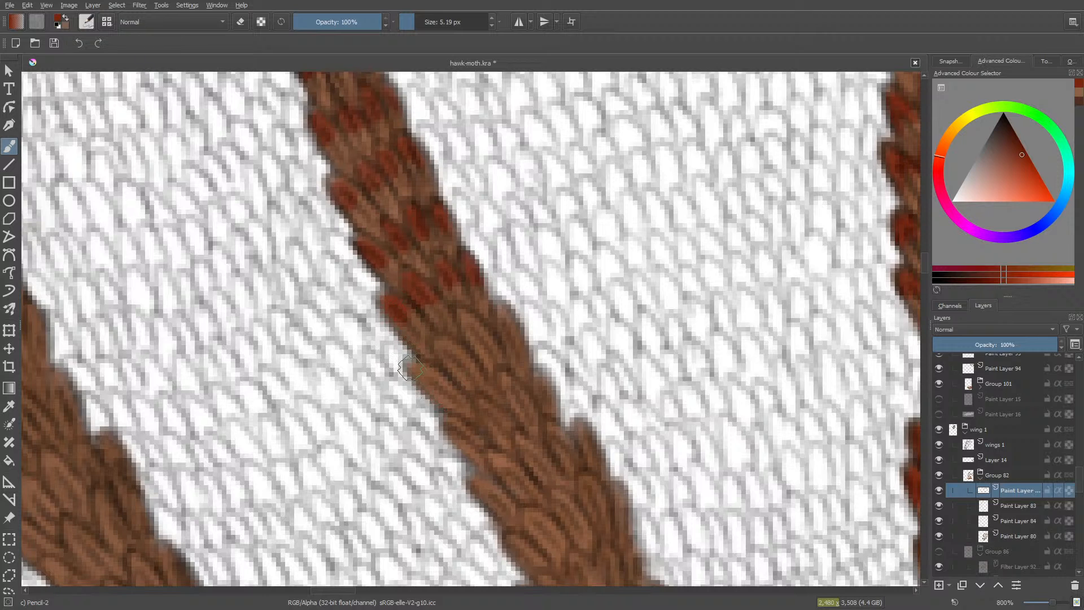
mouse_move(417, 367)
mouse_down()
mouse_move(444, 391)
mouse_move(420, 389)
mouse_up()
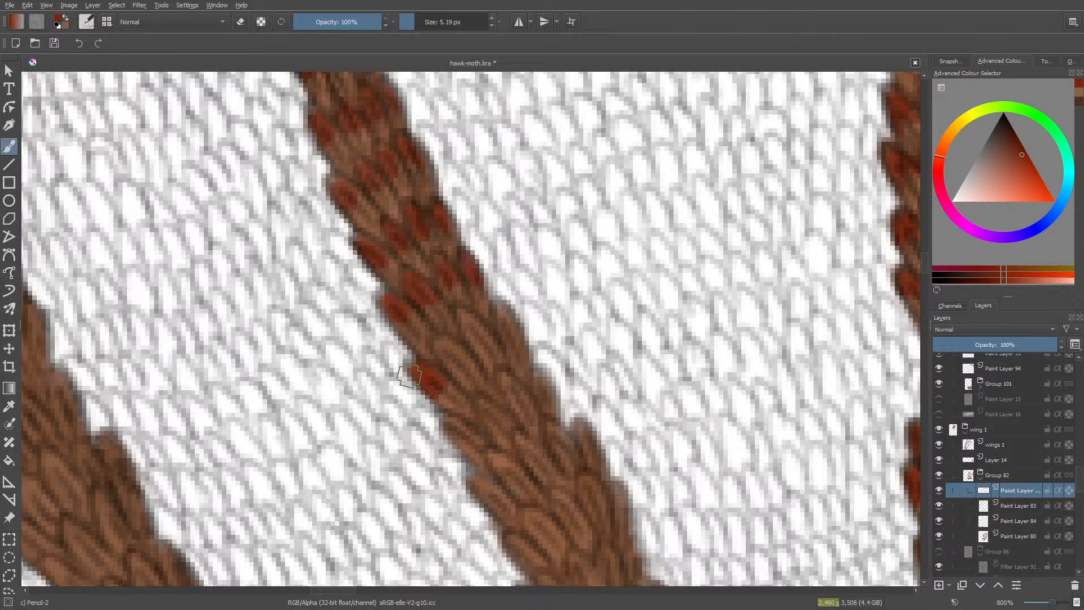
mouse_move(448, 341)
mouse_down()
mouse_move(442, 365)
mouse_move(443, 344)
mouse_move(451, 371)
mouse_move(446, 331)
mouse_move(467, 330)
mouse_move(462, 316)
mouse_move(478, 343)
mouse_move(487, 333)
mouse_move(465, 309)
mouse_move(477, 345)
mouse_move(470, 332)
mouse_move(502, 336)
mouse_move(504, 312)
mouse_up()
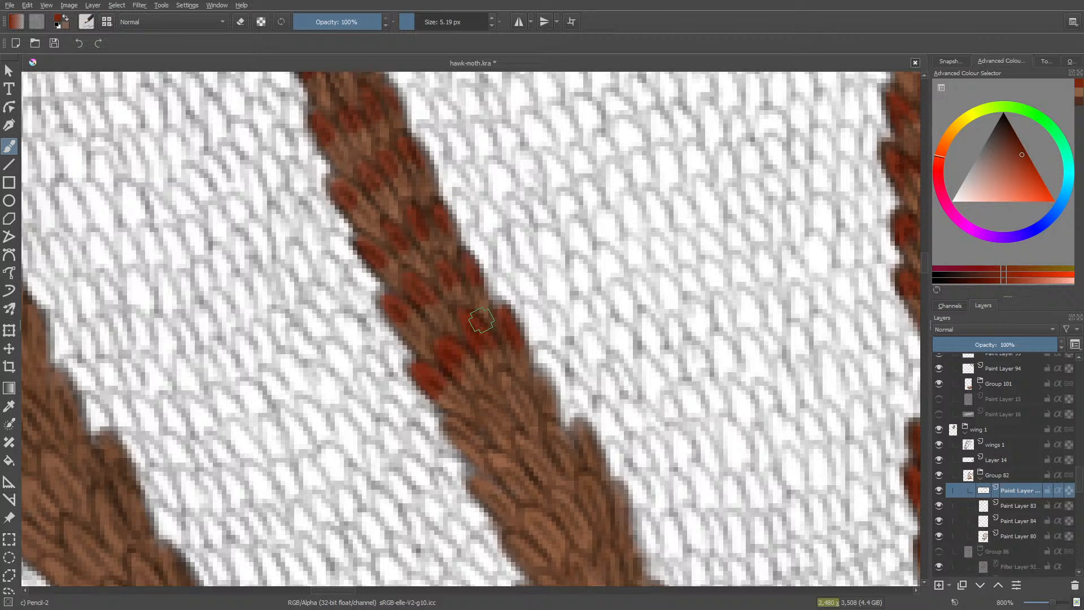
key(e)
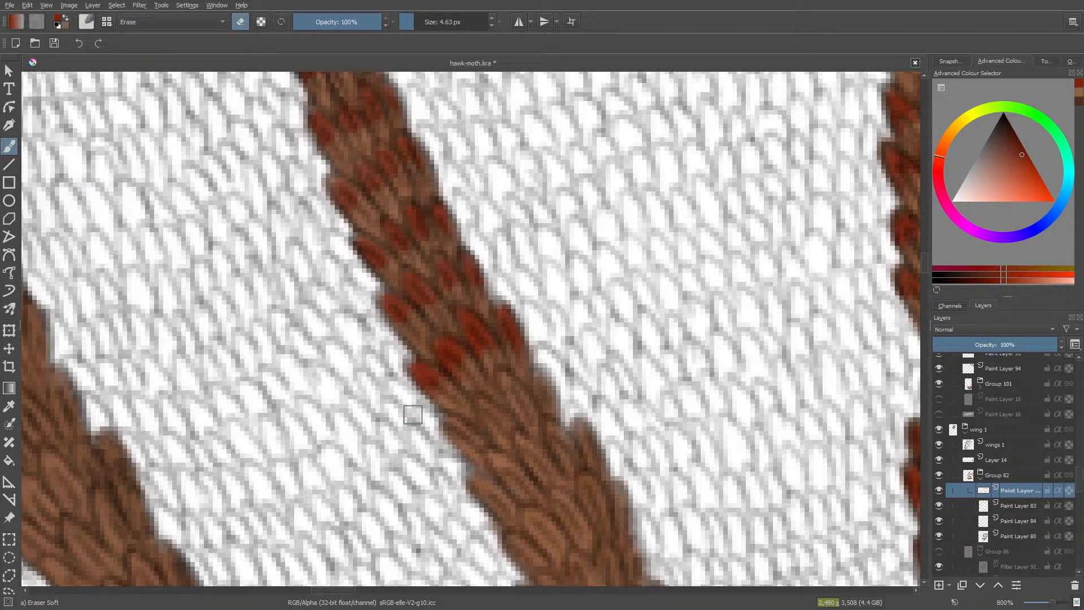
- Paint deep red on the two rows just above the scale jutting from the vein's right edge, trimming the lower left-edge scale with Eraser Soft
key(e)
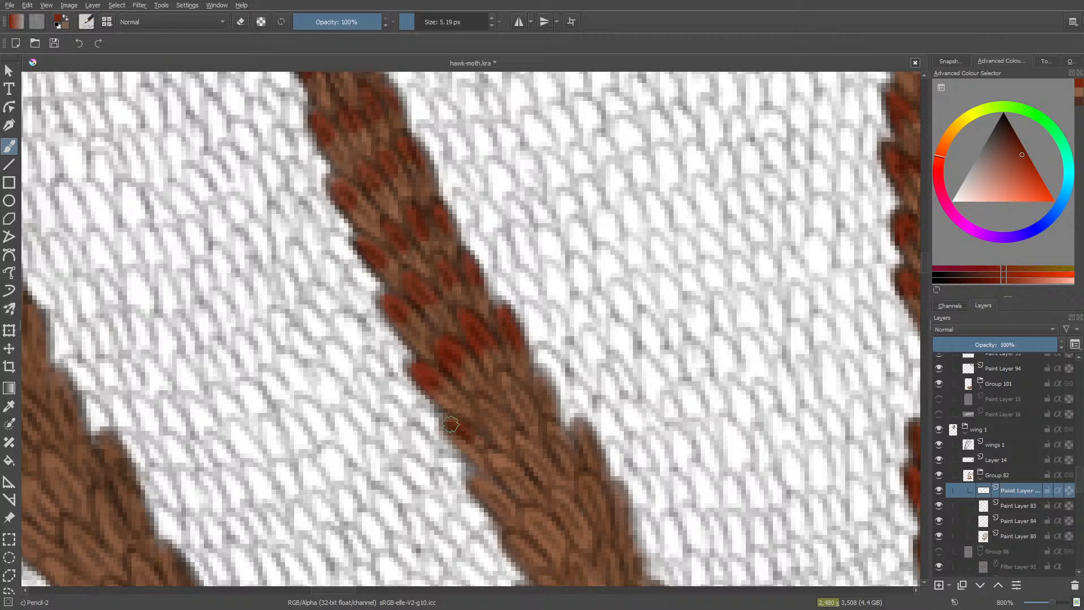
mouse_move(451, 423)
mouse_down()
mouse_move(484, 432)
mouse_move(497, 393)
mouse_move(487, 417)
mouse_move(479, 398)
mouse_move(492, 422)
mouse_move(508, 397)
mouse_move(516, 401)
mouse_move(508, 376)
mouse_move(532, 406)
mouse_move(506, 378)
mouse_move(516, 403)
mouse_move(483, 451)
mouse_move(496, 418)
mouse_move(482, 402)
mouse_move(456, 462)
mouse_move(454, 421)
mouse_move(456, 451)
mouse_up()
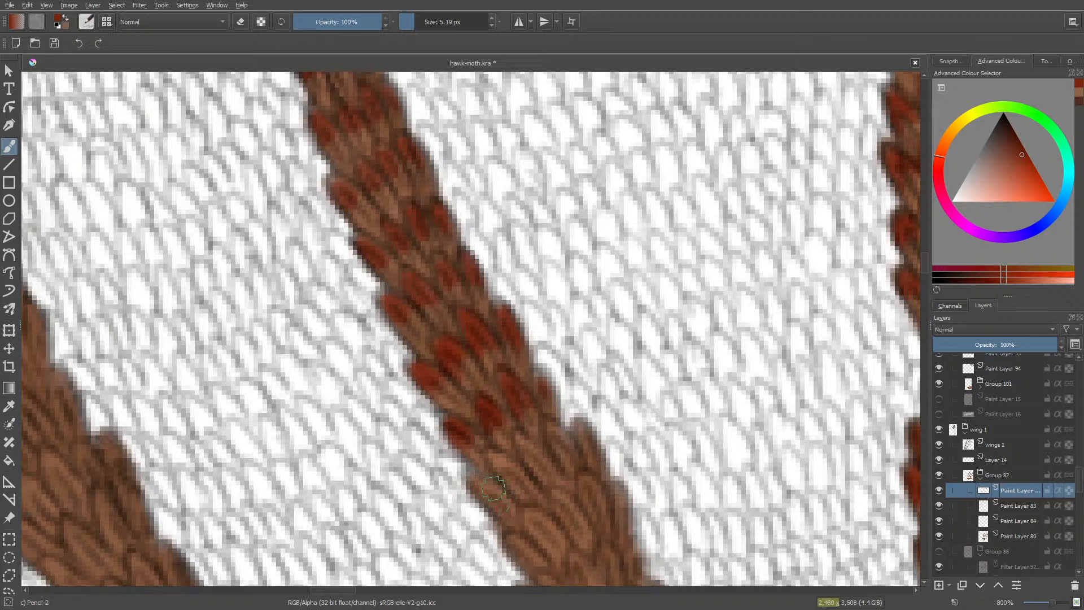
mouse_move(477, 511)
mouse_down()
mouse_move(498, 469)
mouse_move(508, 472)
mouse_move(499, 451)
mouse_move(534, 461)
mouse_move(524, 442)
mouse_move(545, 463)
mouse_move(479, 489)
mouse_move(496, 460)
mouse_move(459, 531)
mouse_up()
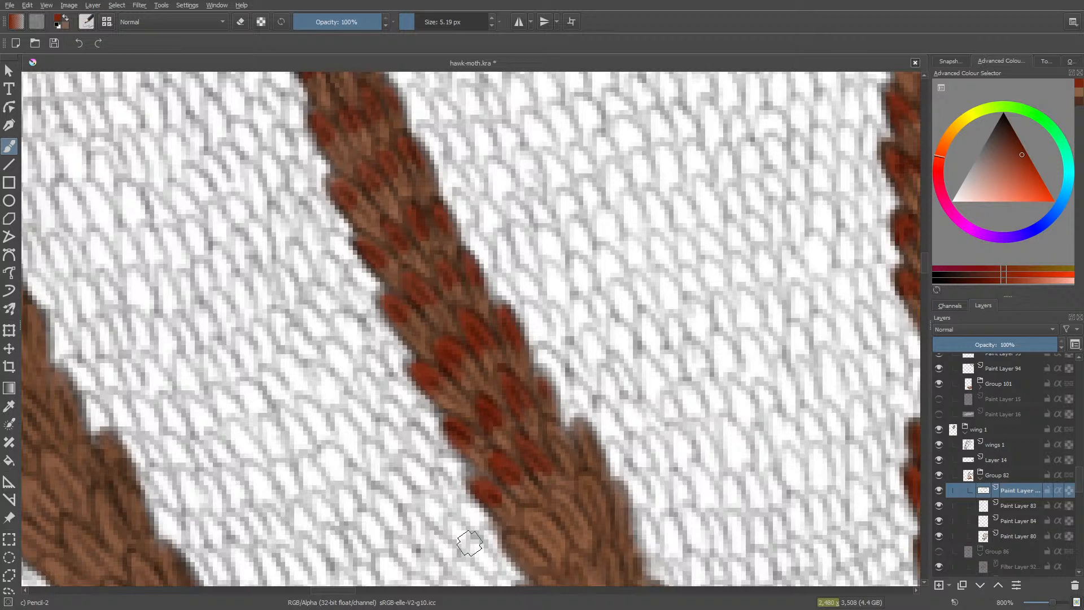
key(e)
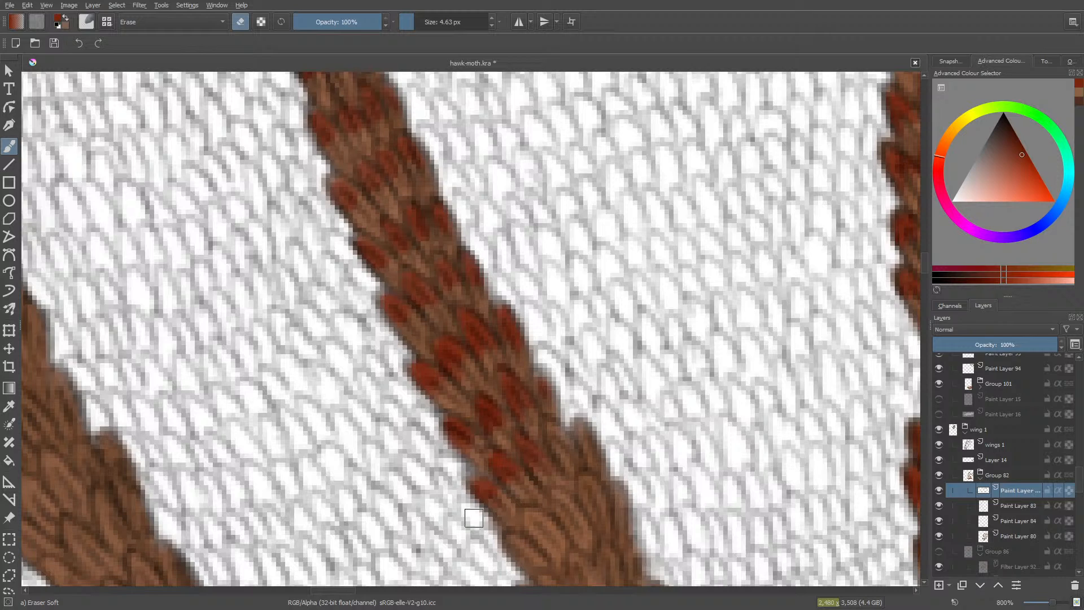
- Extend the deep red onto the scale jutting from the vein's right edge and paint the full row directly below it
key(slash)
drag(924, 258, 924, 276)
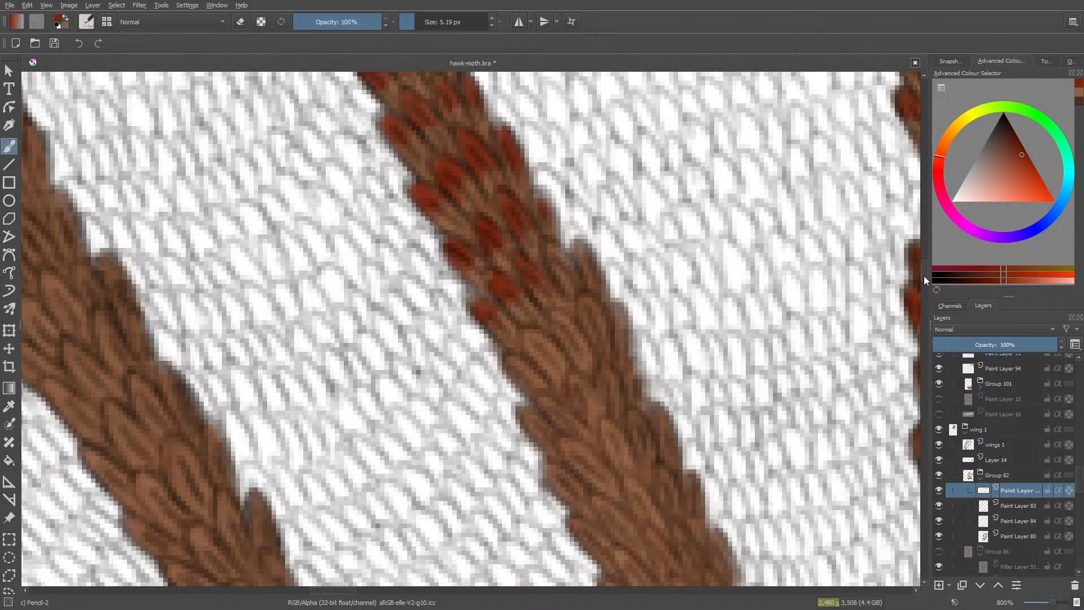
mouse_move(554, 258)
mouse_down()
mouse_move(562, 276)
mouse_move(581, 265)
mouse_move(584, 281)
mouse_up()
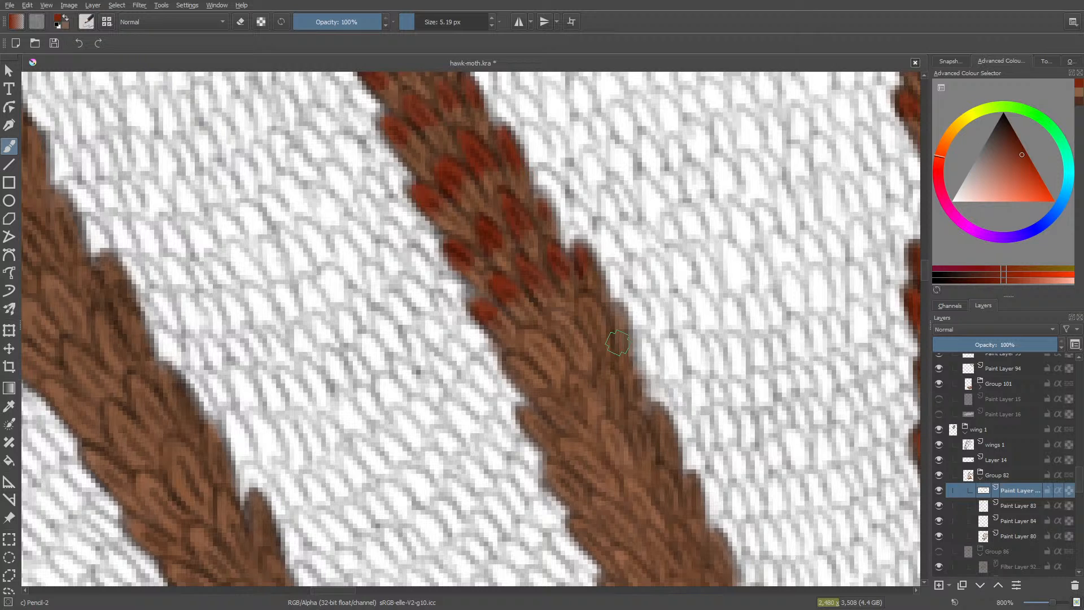
drag(922, 266, 923, 273)
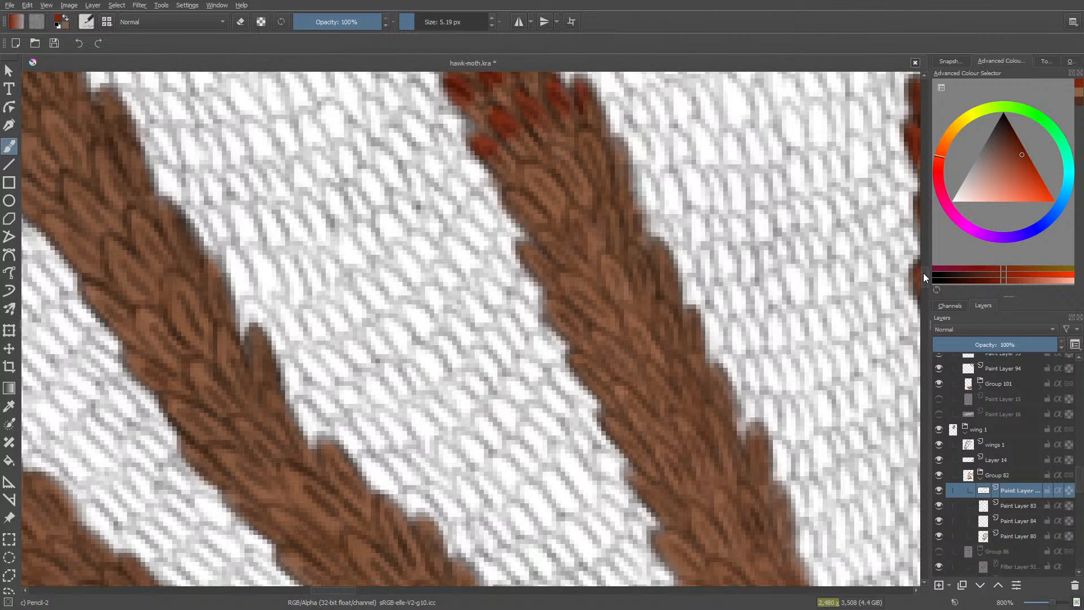
drag(512, 191, 522, 210)
mouse_move(521, 172)
mouse_down()
mouse_move(551, 182)
mouse_move(538, 169)
mouse_move(535, 187)
mouse_move(520, 165)
mouse_move(531, 185)
mouse_move(541, 176)
mouse_move(528, 151)
mouse_move(572, 165)
mouse_move(559, 143)
mouse_move(567, 176)
mouse_move(559, 152)
mouse_move(580, 129)
mouse_move(591, 150)
mouse_move(592, 136)
mouse_move(599, 148)
mouse_move(574, 141)
mouse_move(555, 194)
mouse_move(570, 143)
mouse_move(621, 156)
mouse_up()
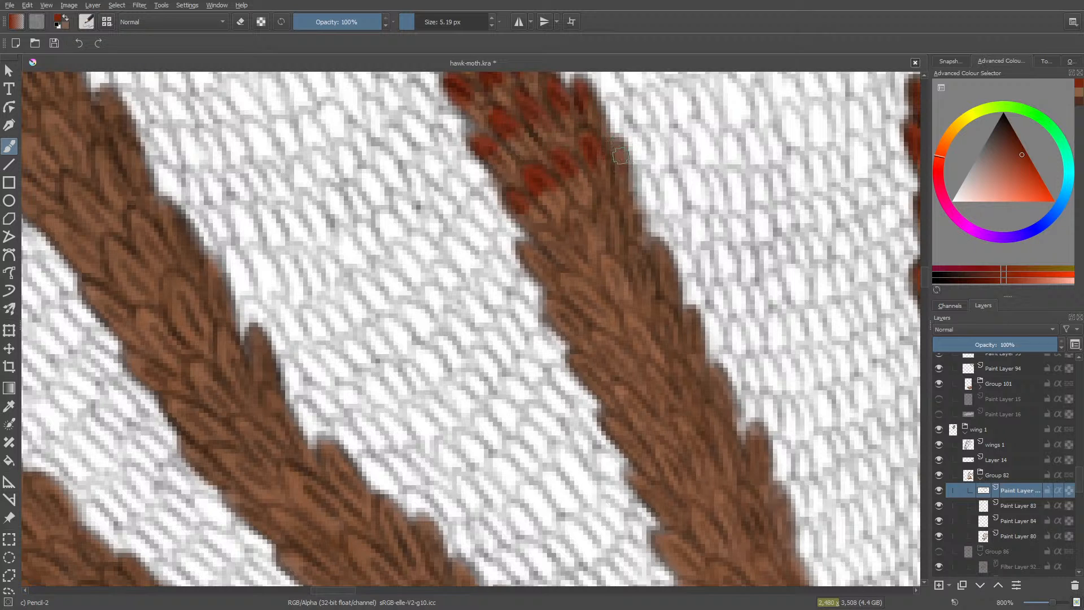
- Paint deep red across the next two scale rows where the vein widens, including the right-edge scales, and tidy them with Eraser Soft
mouse_move(533, 262)
mouse_down()
mouse_move(549, 237)
mouse_move(553, 248)
mouse_move(567, 224)
mouse_move(574, 218)
mouse_move(578, 232)
mouse_move(585, 221)
mouse_move(574, 274)
mouse_move(616, 207)
mouse_up()
drag(617, 249, 619, 217)
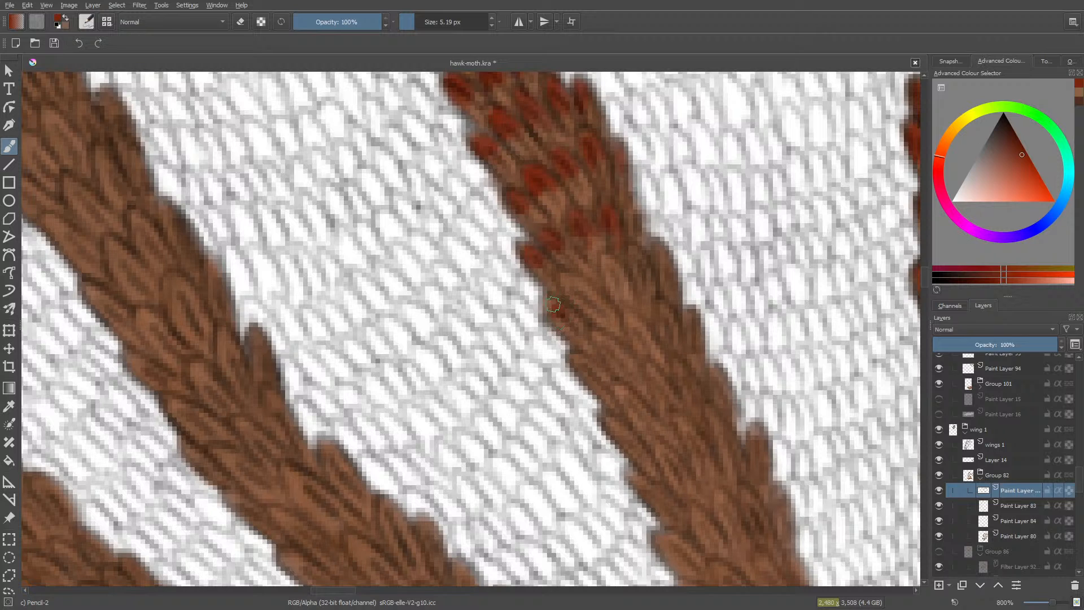
mouse_move(554, 316)
mouse_down()
mouse_move(581, 281)
mouse_move(570, 283)
mouse_move(586, 297)
mouse_move(556, 275)
mouse_move(597, 294)
mouse_move(545, 304)
mouse_move(585, 256)
mouse_move(609, 281)
mouse_move(610, 260)
mouse_move(621, 279)
mouse_move(640, 257)
mouse_move(646, 275)
mouse_move(659, 249)
mouse_move(669, 279)
mouse_move(662, 252)
mouse_up()
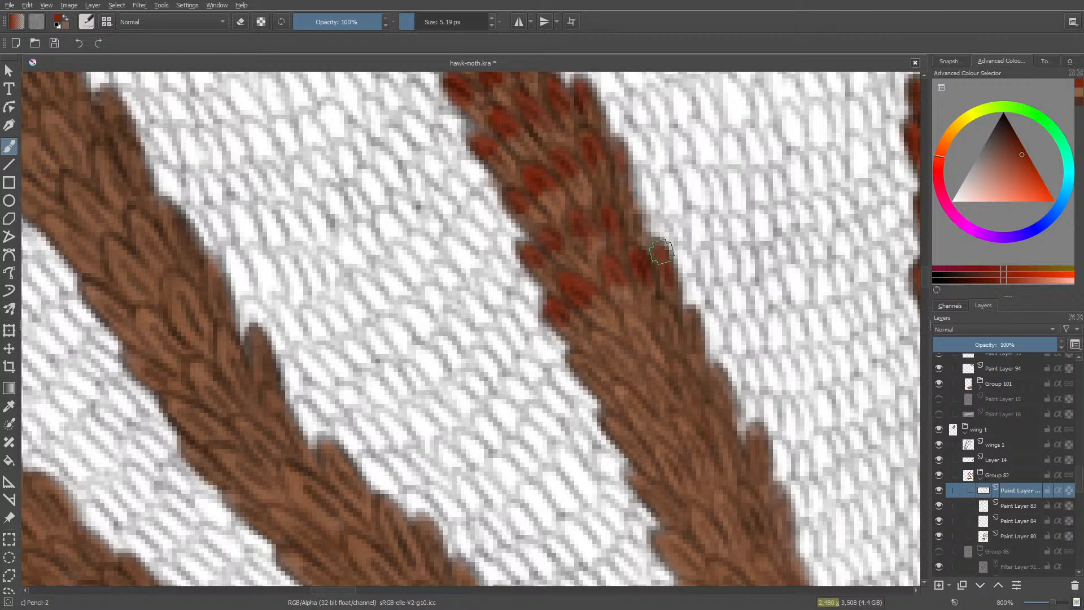
key(e)
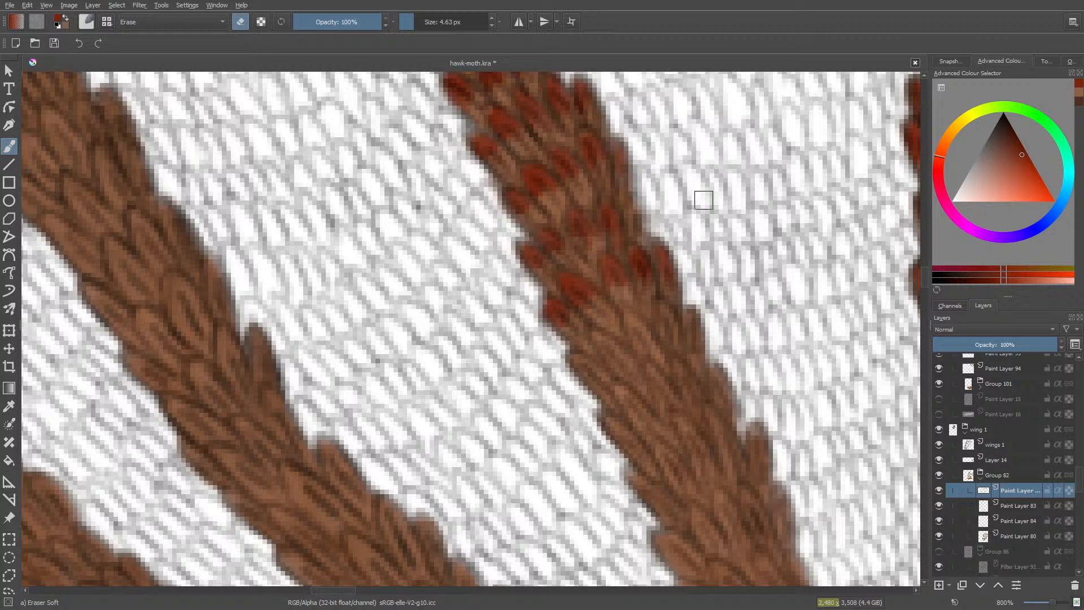
- Paint deep red across the next three rows, ending with the tall scale protruding from the vein's right edge, and refine with Eraser Soft
key(e)
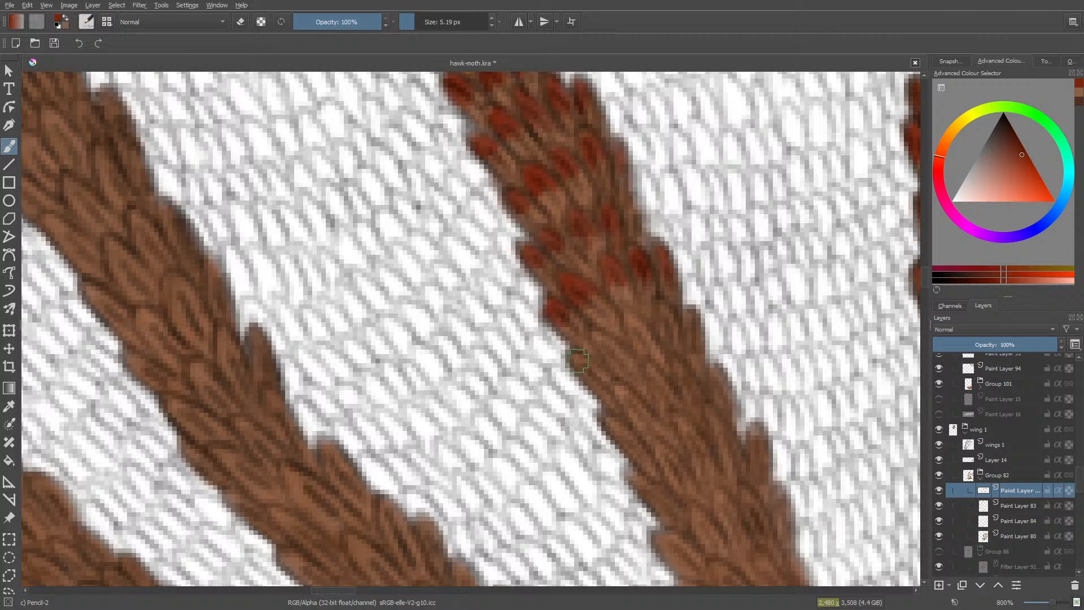
drag(580, 360, 581, 364)
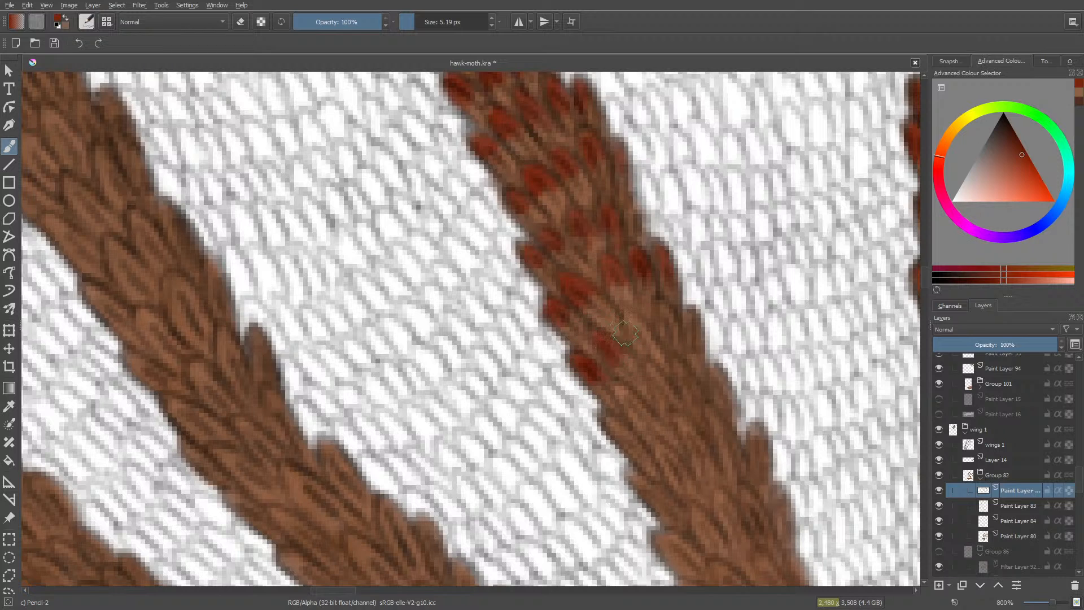
mouse_move(624, 344)
mouse_down()
mouse_move(624, 313)
mouse_move(652, 342)
mouse_move(625, 298)
mouse_move(672, 314)
mouse_move(665, 327)
mouse_move(667, 304)
mouse_move(667, 324)
mouse_move(658, 309)
mouse_move(687, 352)
mouse_up()
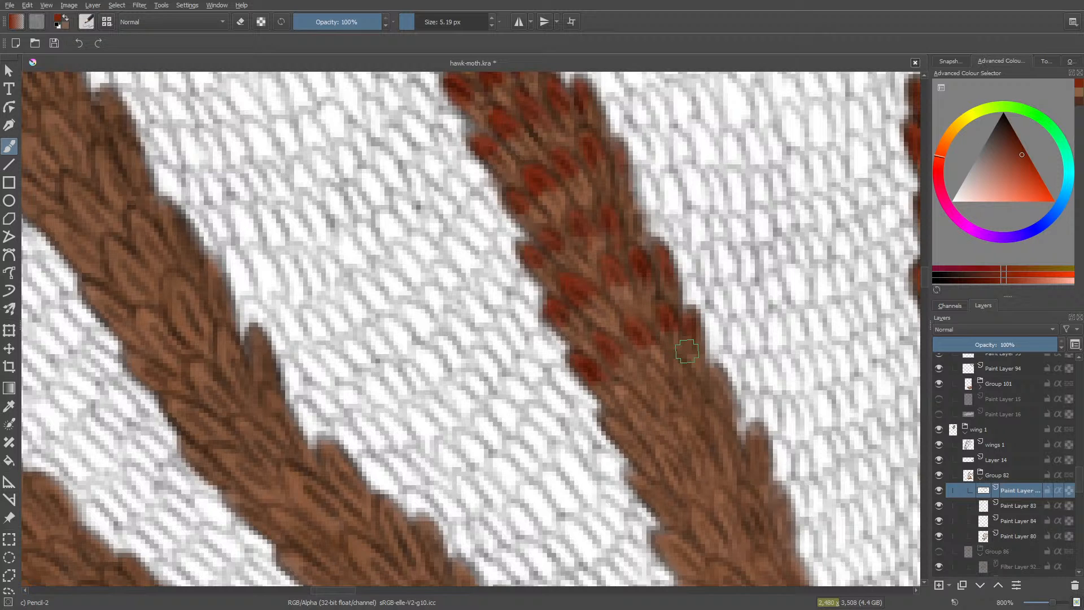
drag(925, 270, 925, 274)
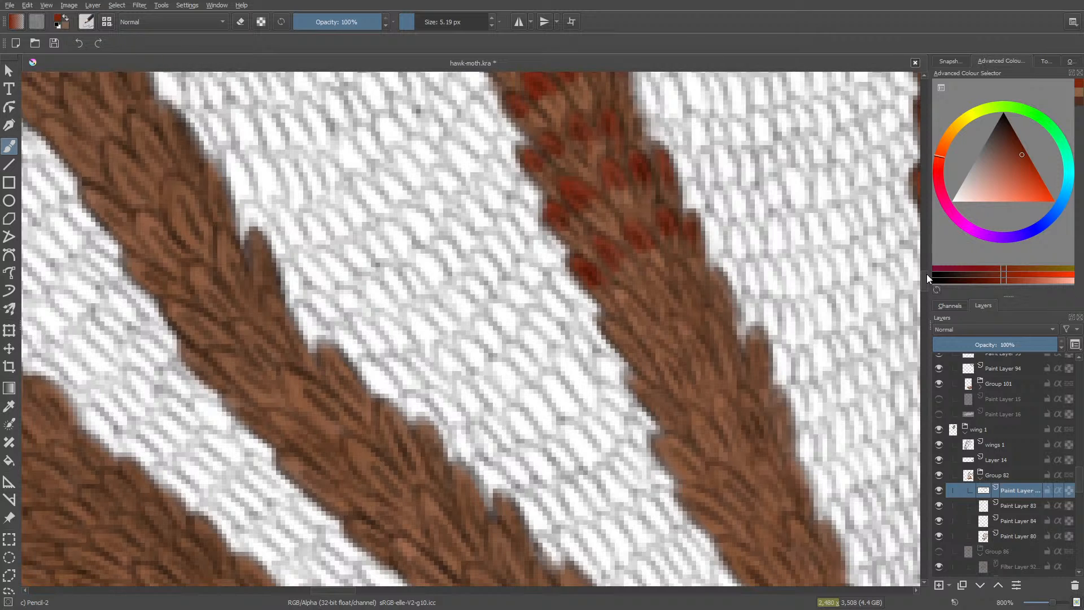
drag(337, 591, 350, 593)
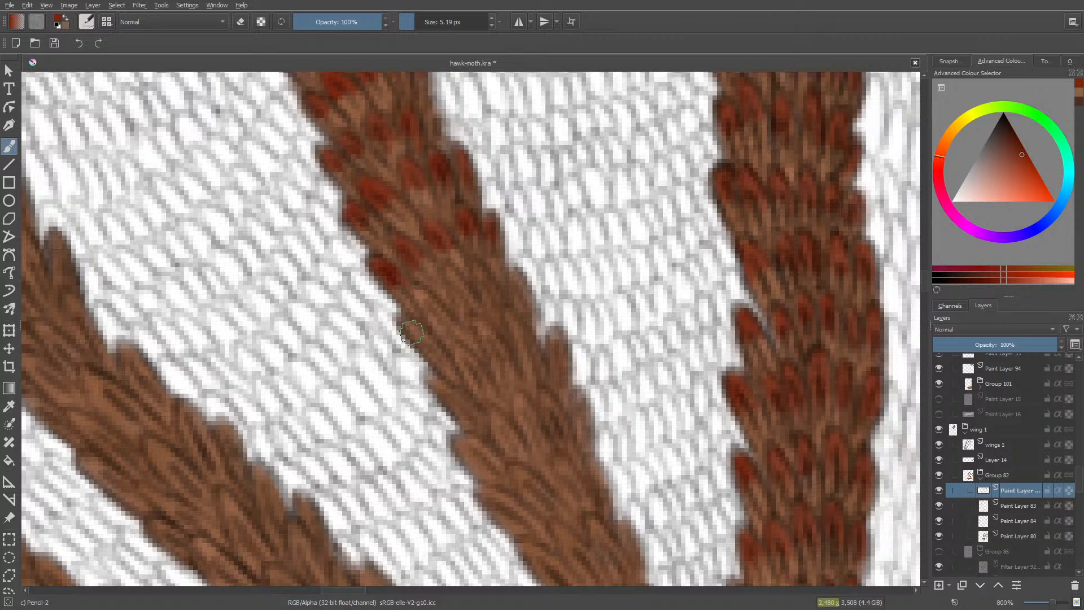
mouse_move(420, 329)
mouse_down()
mouse_move(397, 323)
mouse_move(416, 343)
mouse_up()
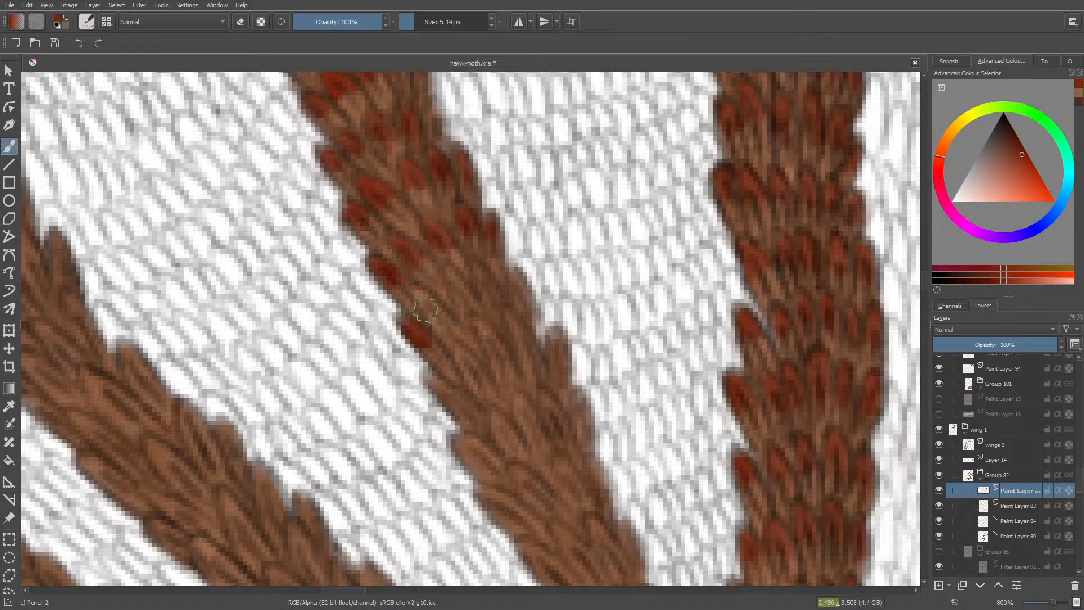
mouse_move(425, 299)
mouse_down()
mouse_move(459, 307)
mouse_move(453, 276)
mouse_move(469, 298)
mouse_move(455, 275)
mouse_move(463, 314)
mouse_move(453, 279)
mouse_move(487, 283)
mouse_move(485, 292)
mouse_move(480, 267)
mouse_move(490, 306)
mouse_move(485, 283)
mouse_move(516, 297)
mouse_move(518, 279)
mouse_move(523, 310)
mouse_up()
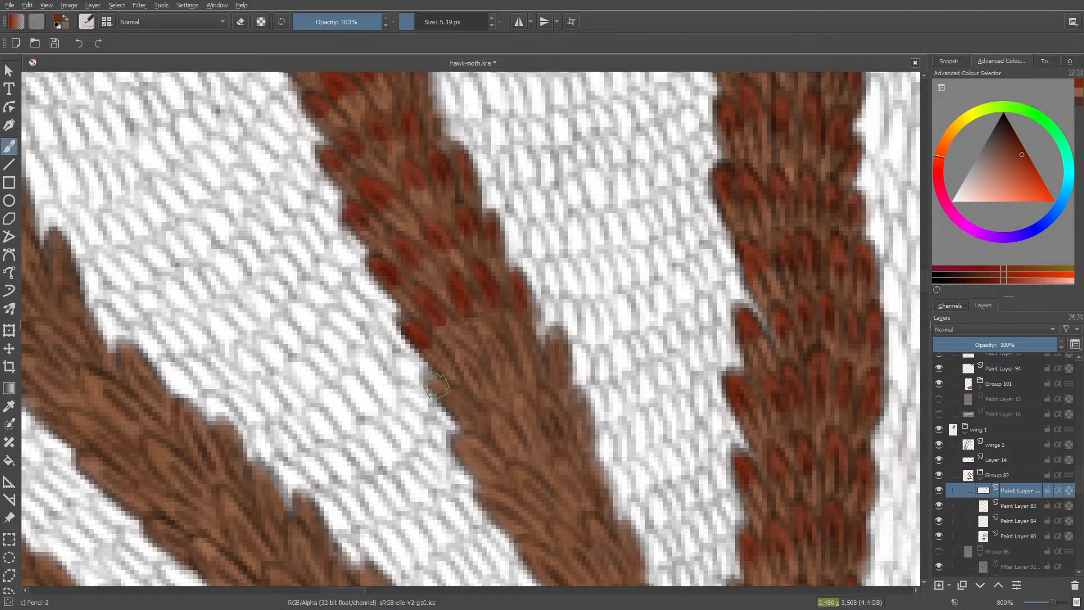
drag(445, 385, 451, 408)
mouse_move(465, 362)
mouse_down()
mouse_move(459, 333)
mouse_move(507, 329)
mouse_move(485, 352)
mouse_move(497, 359)
mouse_move(477, 321)
mouse_move(487, 340)
mouse_move(511, 337)
mouse_move(510, 321)
mouse_move(528, 347)
mouse_move(514, 330)
mouse_move(543, 352)
mouse_move(562, 339)
mouse_up()
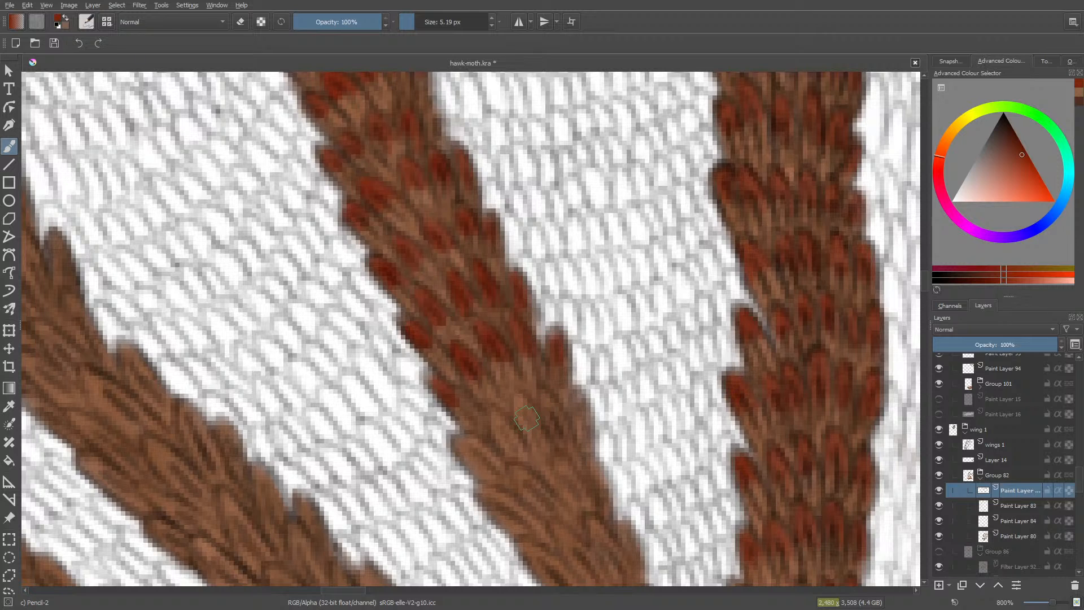
key(e)
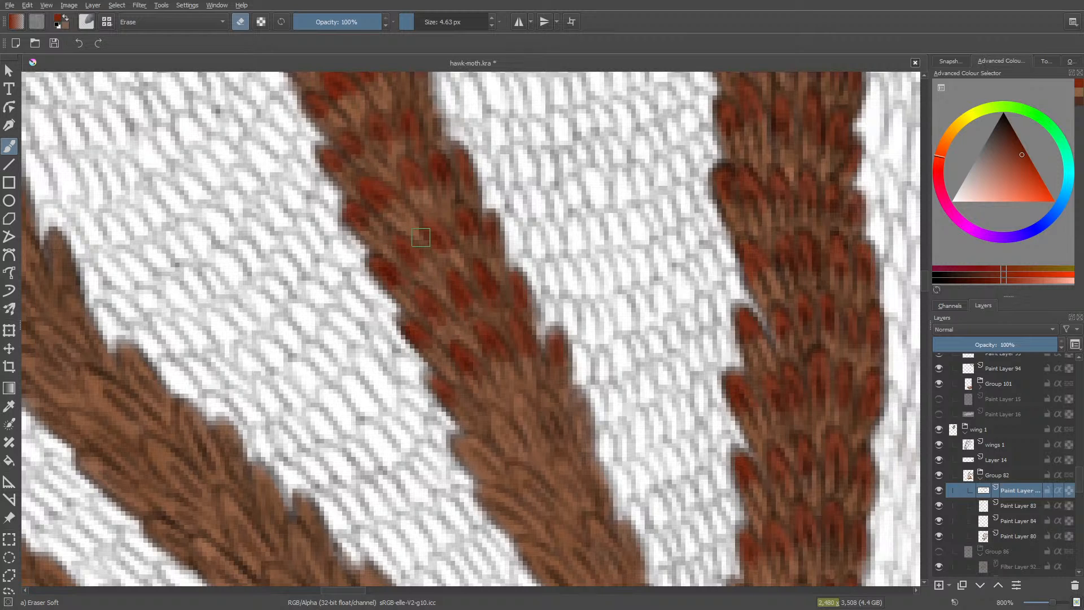
- Paint deep red across the next four scale rows below the tall right-edge scale, towards where the vein meets its neighbours
scroll(925, 277, down, 10)
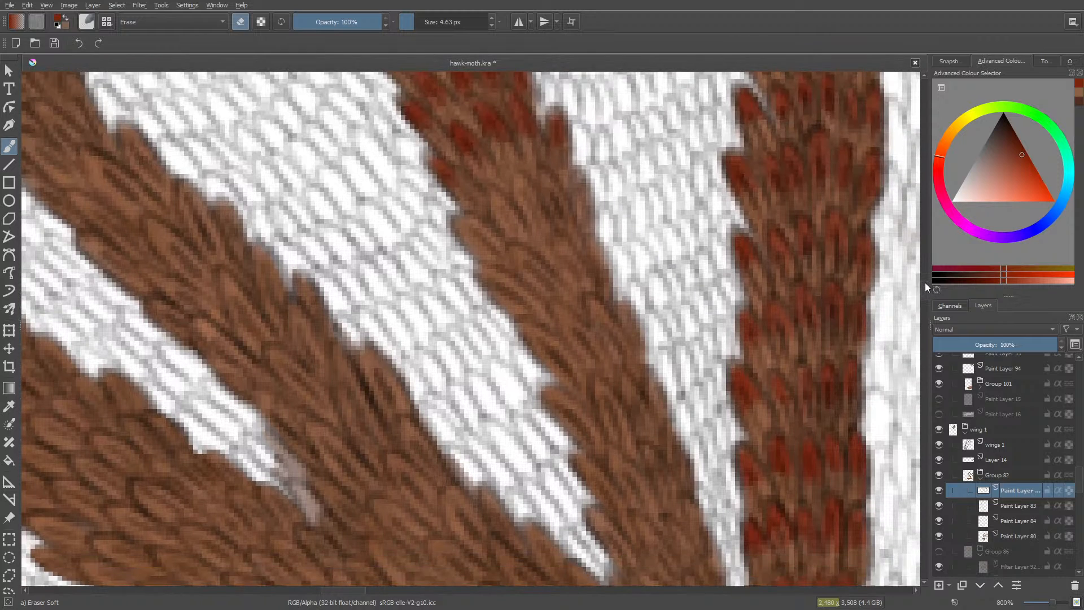
key(slash)
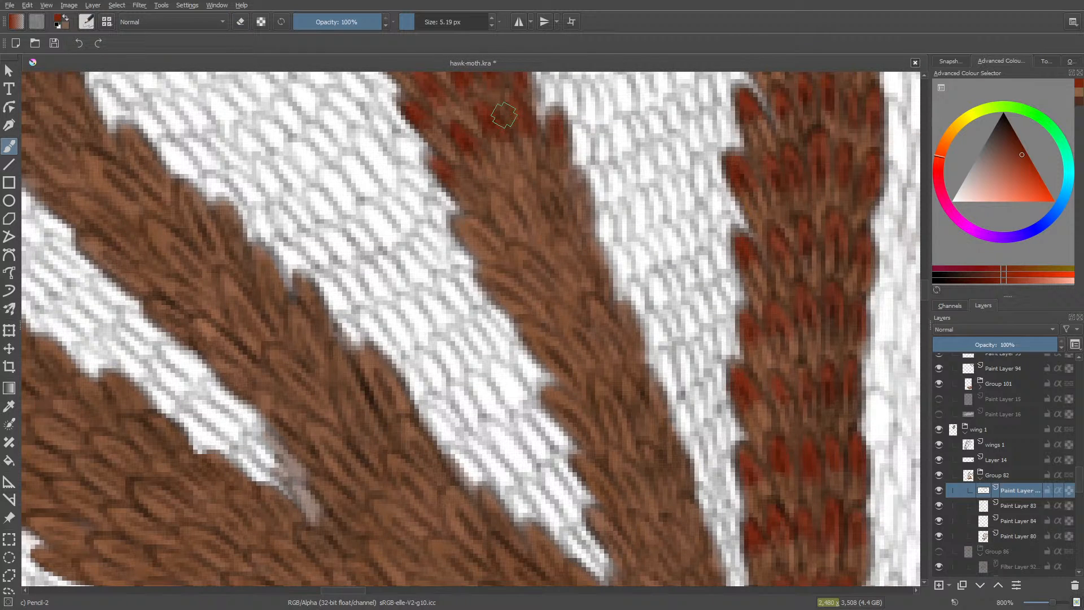
key(slash)
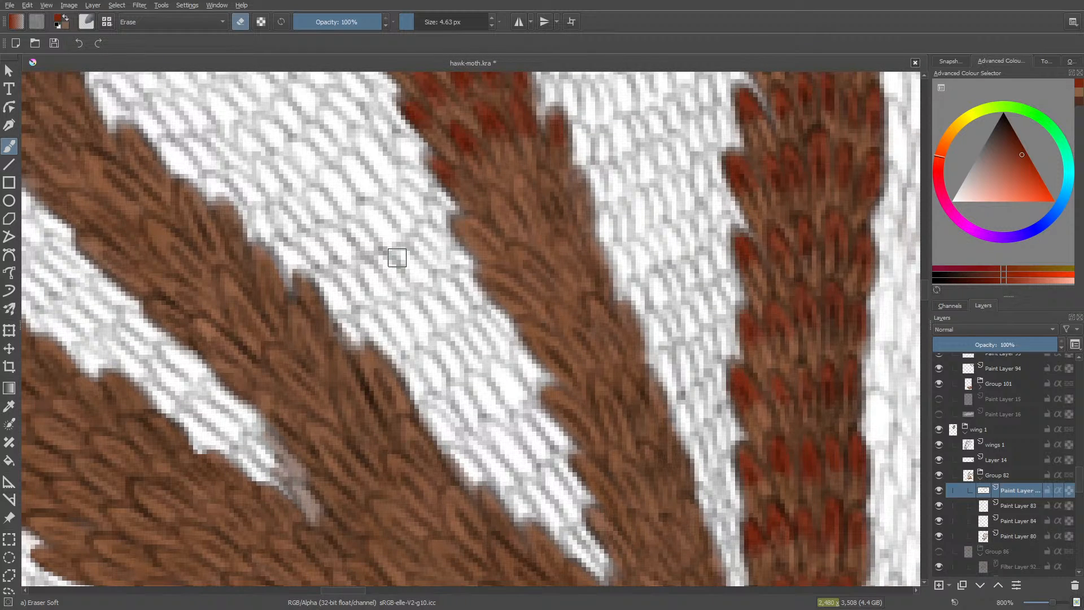
key(slash)
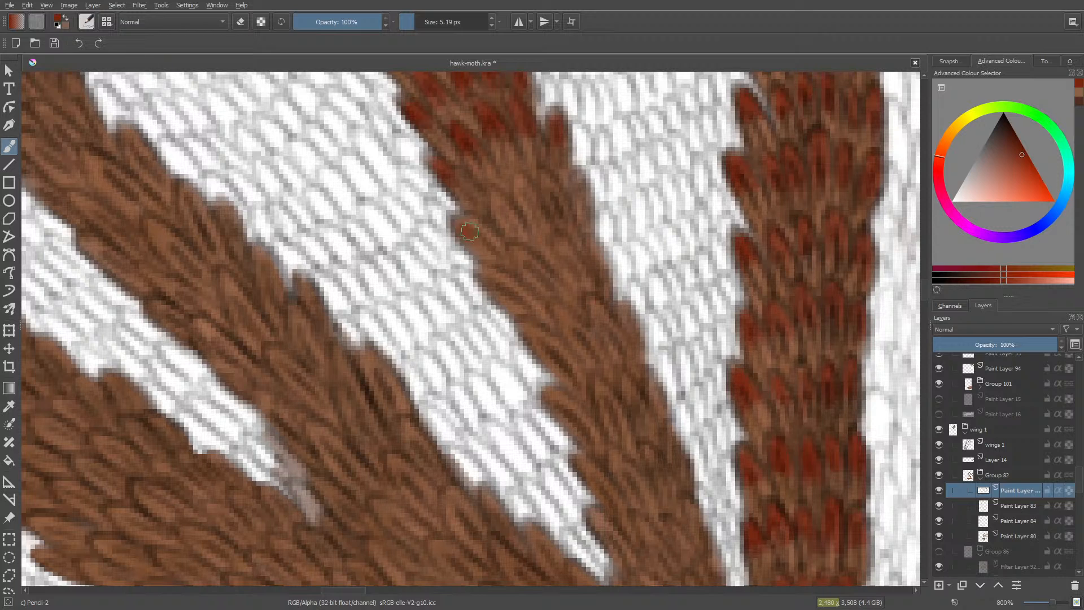
mouse_move(461, 224)
mouse_down()
mouse_move(485, 237)
mouse_move(473, 233)
mouse_move(496, 216)
mouse_move(494, 195)
mouse_move(516, 218)
mouse_move(493, 205)
mouse_move(522, 203)
mouse_move(525, 176)
mouse_move(536, 201)
mouse_move(523, 184)
mouse_move(517, 197)
mouse_move(551, 202)
mouse_move(546, 176)
mouse_move(546, 198)
mouse_move(574, 210)
mouse_move(572, 180)
mouse_move(575, 222)
mouse_up()
mouse_move(490, 270)
mouse_down()
mouse_move(499, 296)
mouse_move(502, 276)
mouse_move(471, 276)
mouse_move(484, 273)
mouse_move(472, 285)
mouse_move(482, 294)
mouse_move(524, 269)
mouse_move(521, 248)
mouse_move(530, 277)
mouse_move(517, 257)
mouse_move(542, 251)
mouse_move(562, 265)
mouse_move(567, 248)
mouse_move(555, 239)
mouse_move(558, 269)
mouse_up()
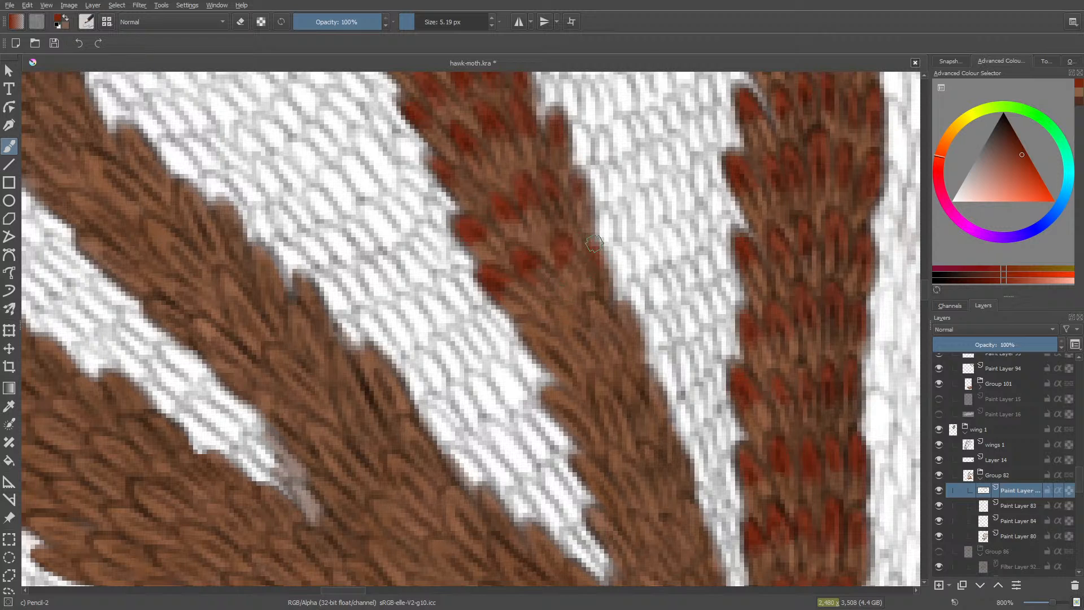
mouse_move(524, 324)
mouse_down()
mouse_move(550, 344)
mouse_move(525, 325)
mouse_move(543, 315)
mouse_move(565, 322)
mouse_move(562, 307)
mouse_move(579, 328)
mouse_move(557, 307)
mouse_move(582, 327)
mouse_move(602, 321)
mouse_move(599, 305)
mouse_move(612, 331)
mouse_move(573, 328)
mouse_move(599, 313)
mouse_move(580, 302)
mouse_up()
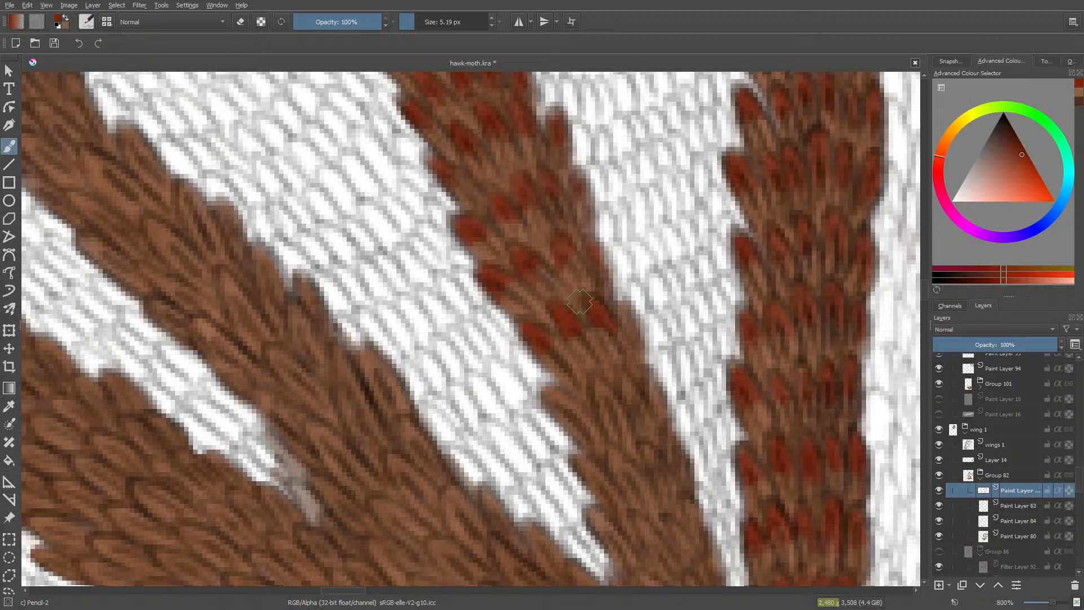
drag(612, 311, 628, 319)
mouse_move(569, 414)
mouse_down()
mouse_move(560, 412)
mouse_move(551, 393)
mouse_move(535, 396)
mouse_move(541, 425)
mouse_move(591, 410)
mouse_move(599, 386)
mouse_move(613, 401)
mouse_move(599, 384)
mouse_move(603, 404)
mouse_move(595, 399)
mouse_move(624, 387)
mouse_move(635, 400)
mouse_move(629, 385)
mouse_move(658, 409)
mouse_up()
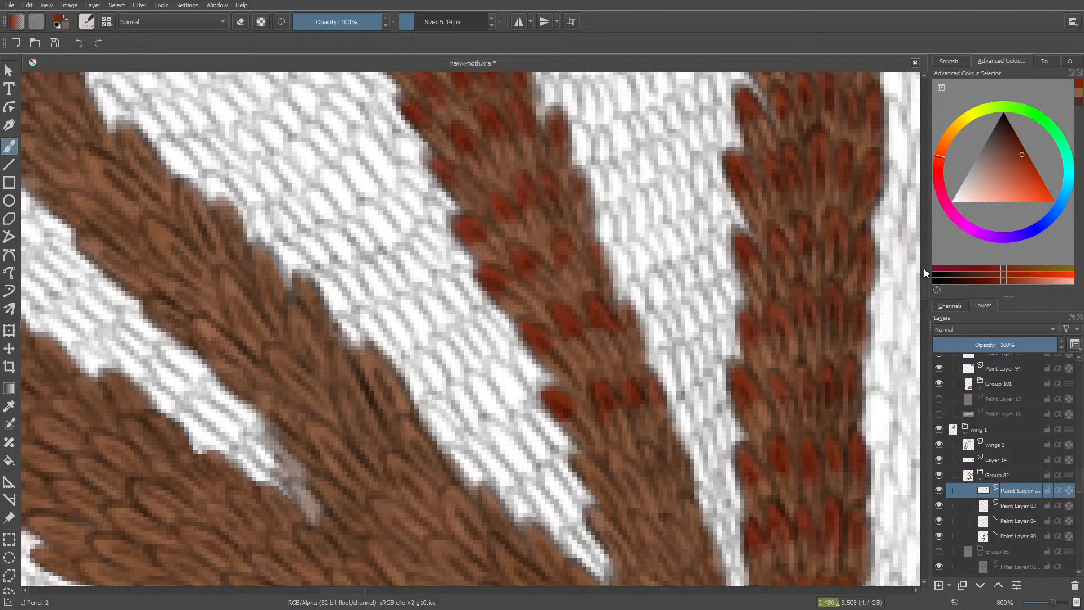
- Paint deep red across the vein's next three scale rows, down to the white gap's lower tip, tidying with Eraser Soft
scroll(925, 290, down, 3)
scroll(925, 290, down, 1)
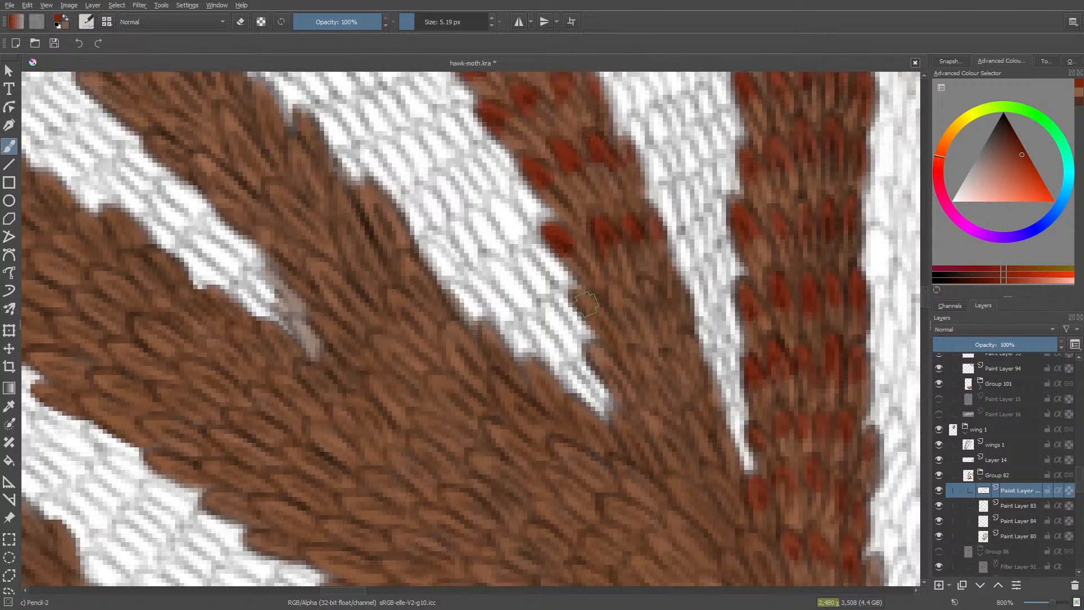
mouse_move(585, 305)
mouse_down()
mouse_move(621, 312)
mouse_move(618, 295)
mouse_move(616, 317)
mouse_move(612, 292)
mouse_move(639, 316)
mouse_move(613, 296)
mouse_move(643, 302)
mouse_move(644, 279)
mouse_move(664, 310)
mouse_move(671, 278)
mouse_move(680, 299)
mouse_up()
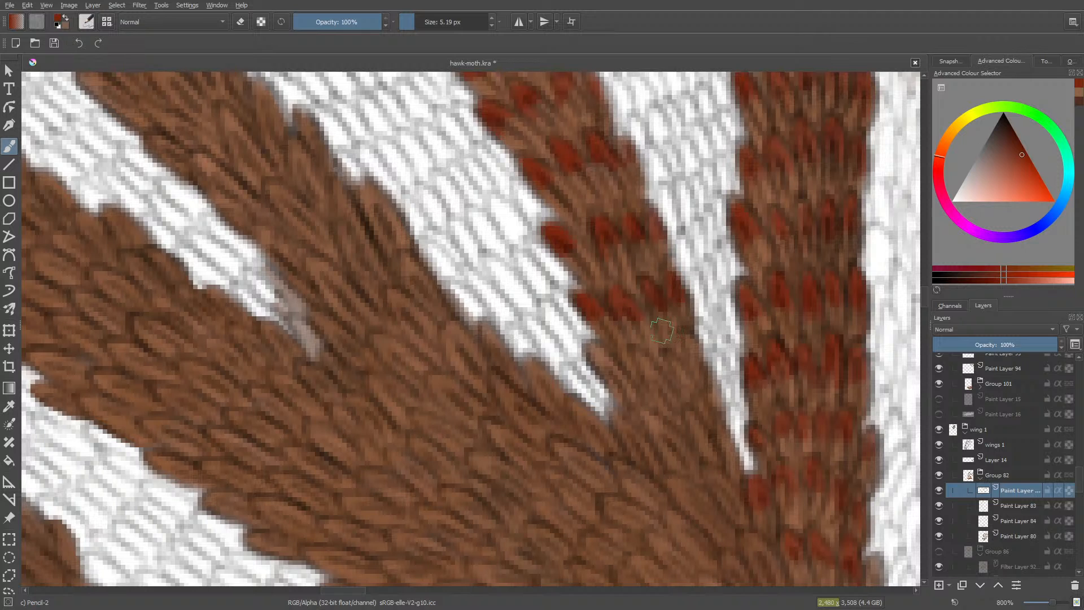
key(e)
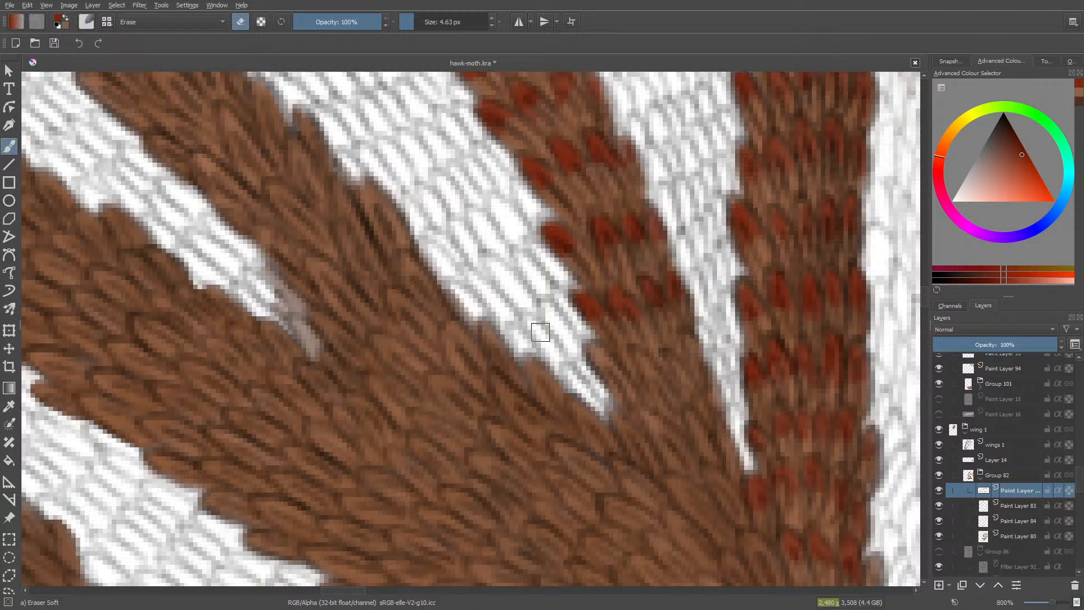
key(slash)
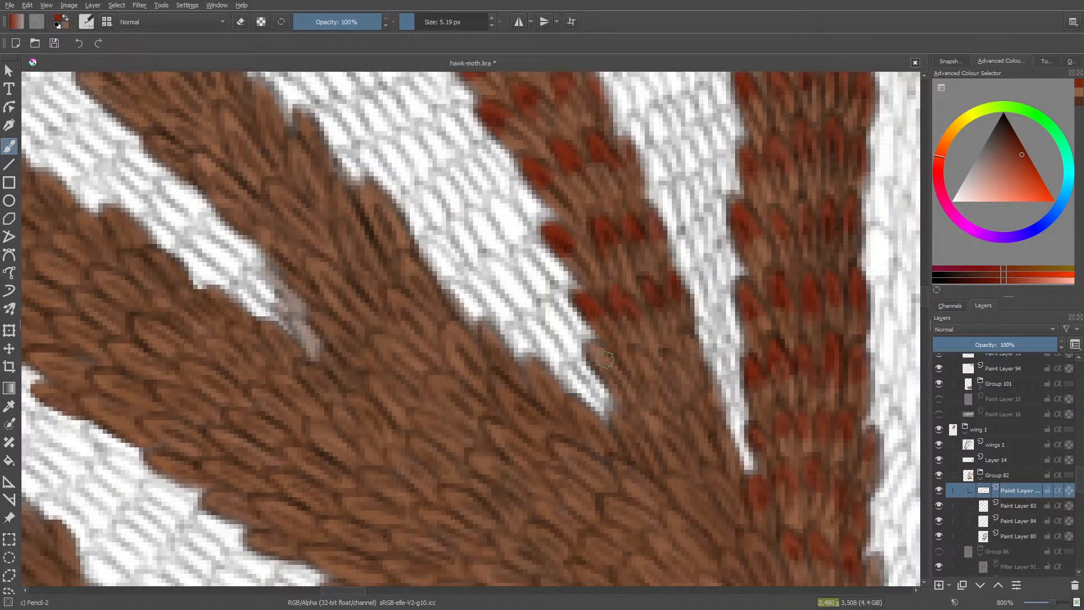
mouse_move(596, 354)
mouse_down()
mouse_move(613, 369)
mouse_move(645, 370)
mouse_move(641, 350)
mouse_move(656, 382)
mouse_up()
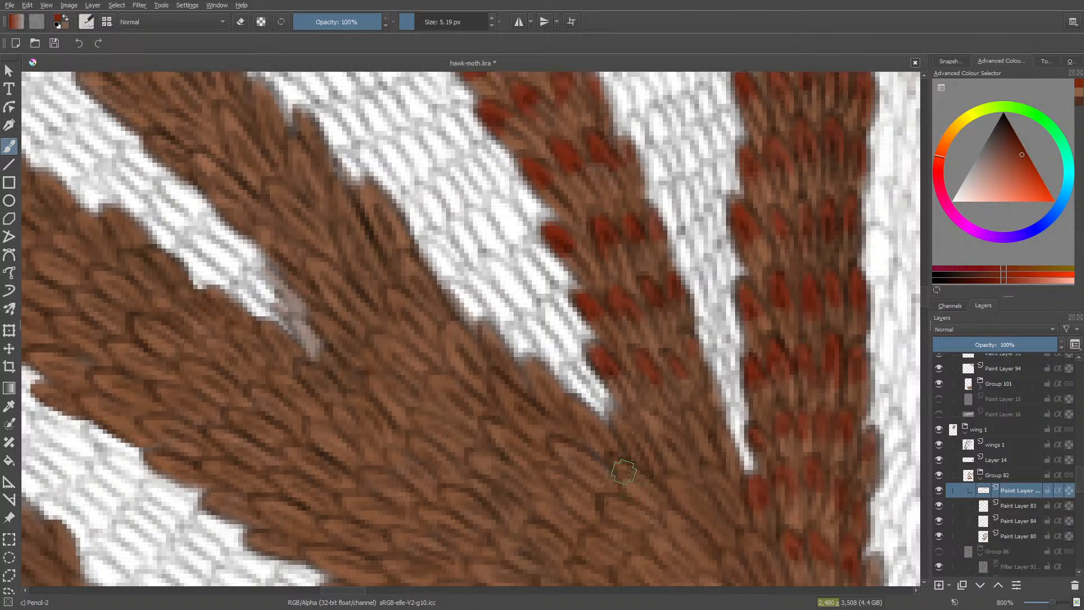
mouse_move(621, 423)
mouse_down()
mouse_move(630, 444)
mouse_move(620, 431)
mouse_move(636, 437)
mouse_move(649, 412)
mouse_move(658, 434)
mouse_move(659, 423)
mouse_move(670, 436)
mouse_move(646, 418)
mouse_move(655, 437)
mouse_move(703, 433)
mouse_move(696, 417)
mouse_move(710, 446)
mouse_up()
drag(650, 400, 655, 413)
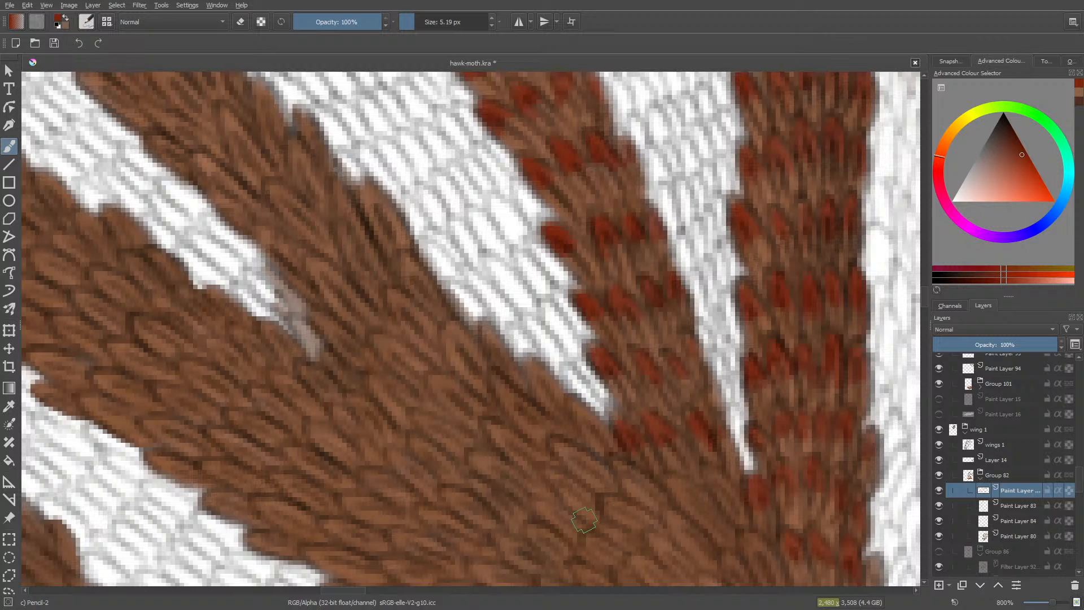
drag(690, 415, 682, 435)
- Paint deep red onto the first scale rows at the tip of the neighbouring uncoloured vein, at the wing's outer edge
drag(342, 590, 324, 590)
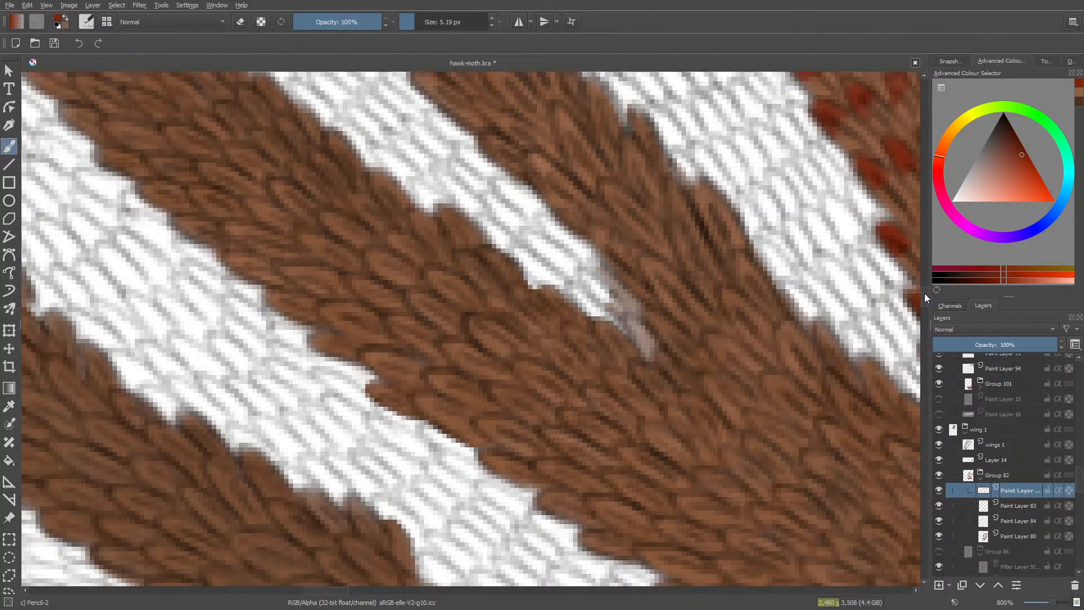
scroll(924, 293, up, 3)
scroll(924, 272, up, 3)
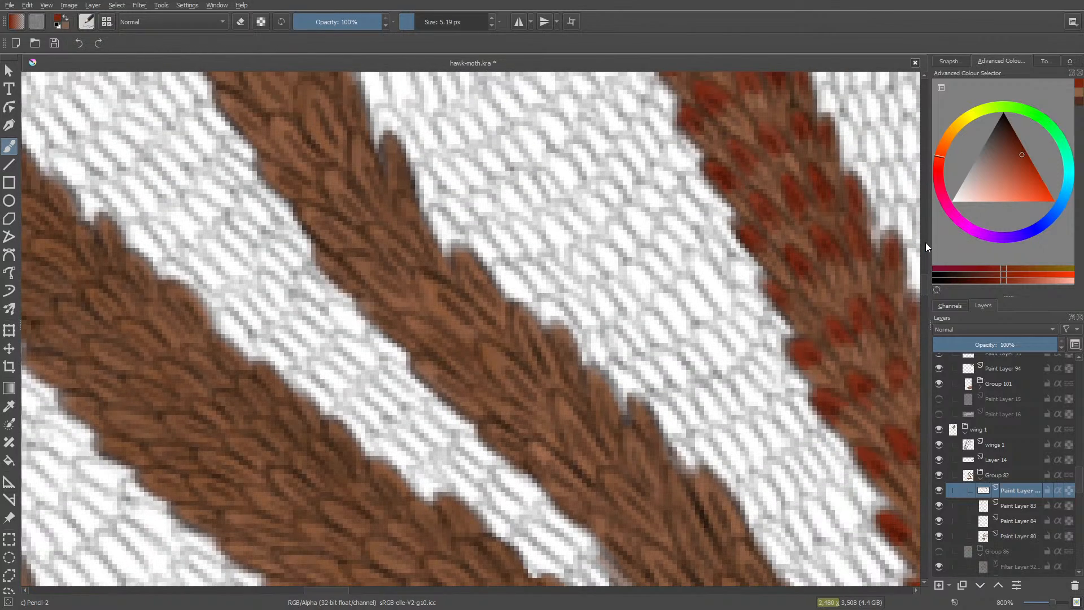
scroll(923, 271, up, 1)
scroll(927, 269, up, 3)
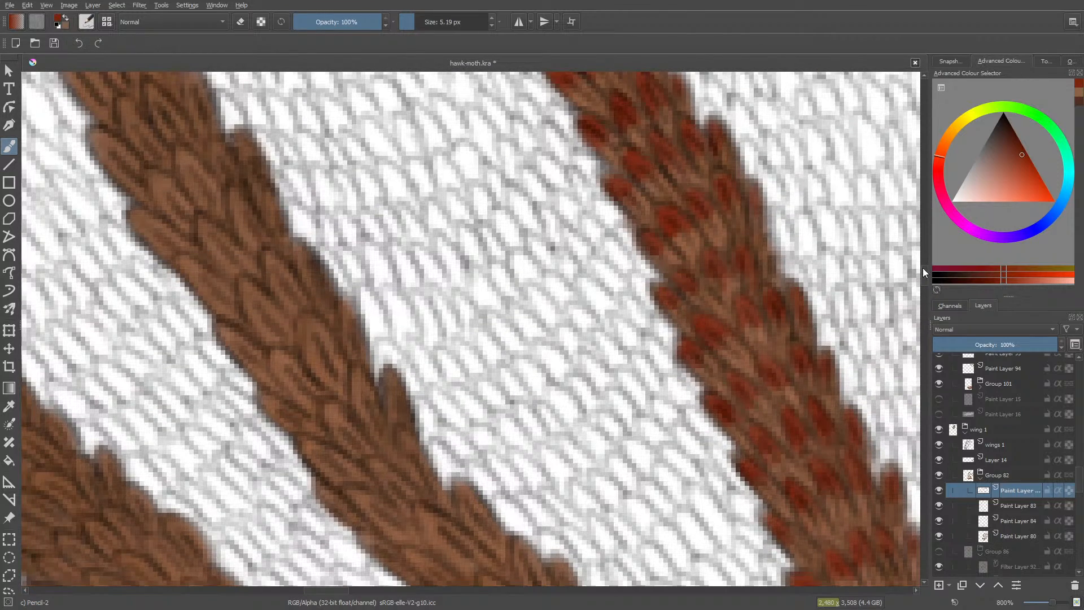
scroll(923, 270, up, 5)
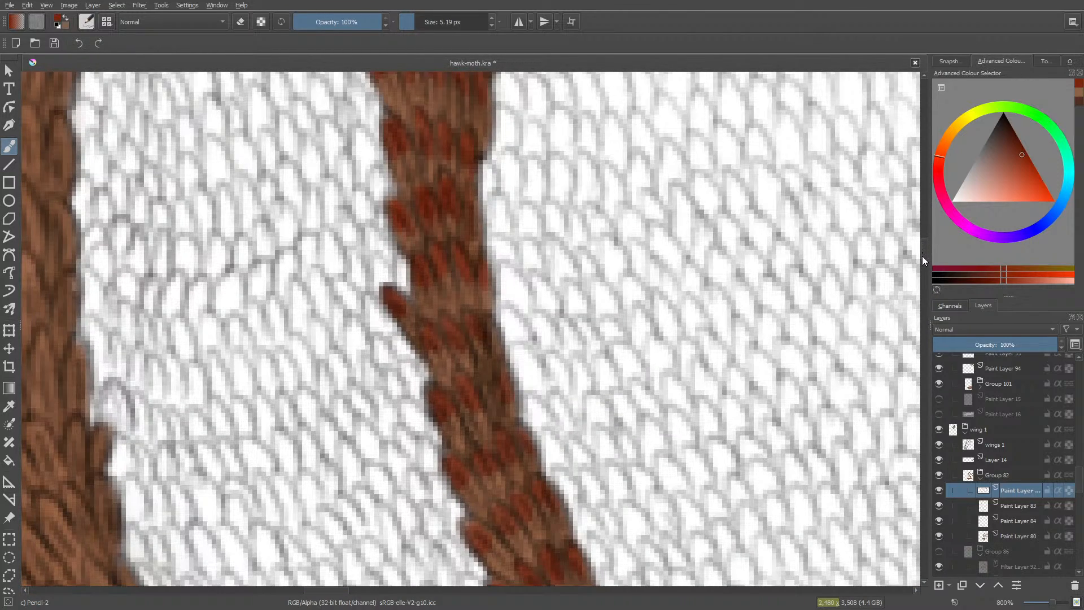
drag(923, 259, 923, 234)
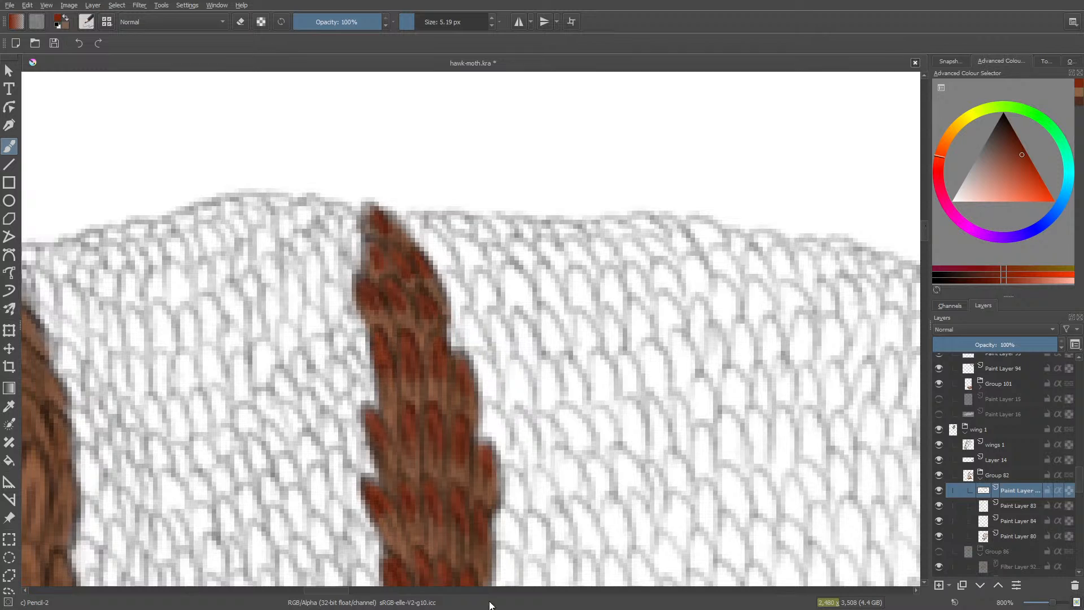
drag(334, 590, 309, 590)
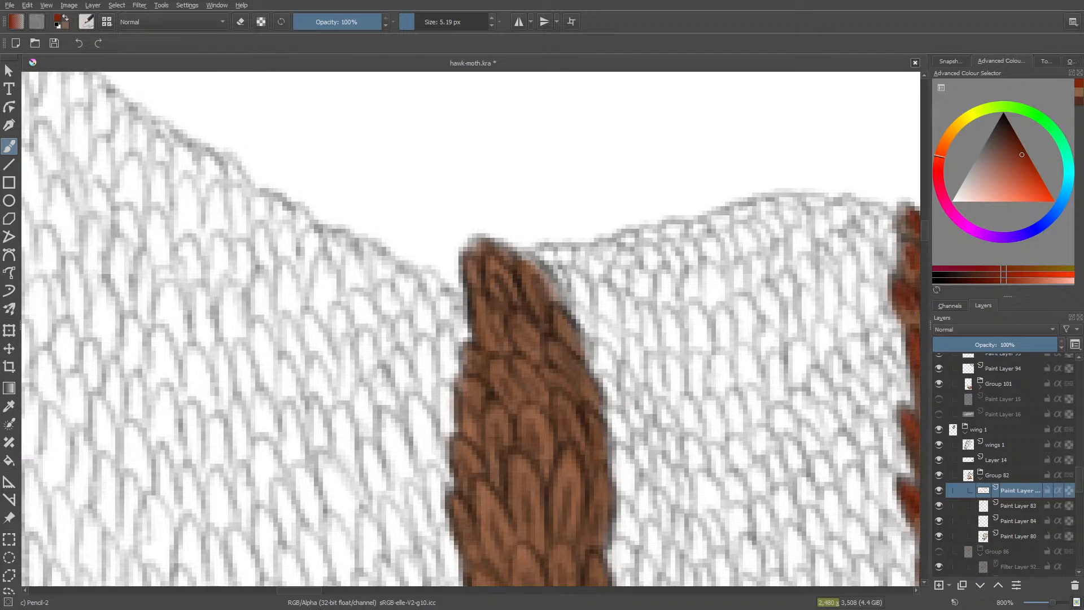
mouse_move(496, 279)
mouse_down()
mouse_move(503, 309)
mouse_move(526, 282)
mouse_up()
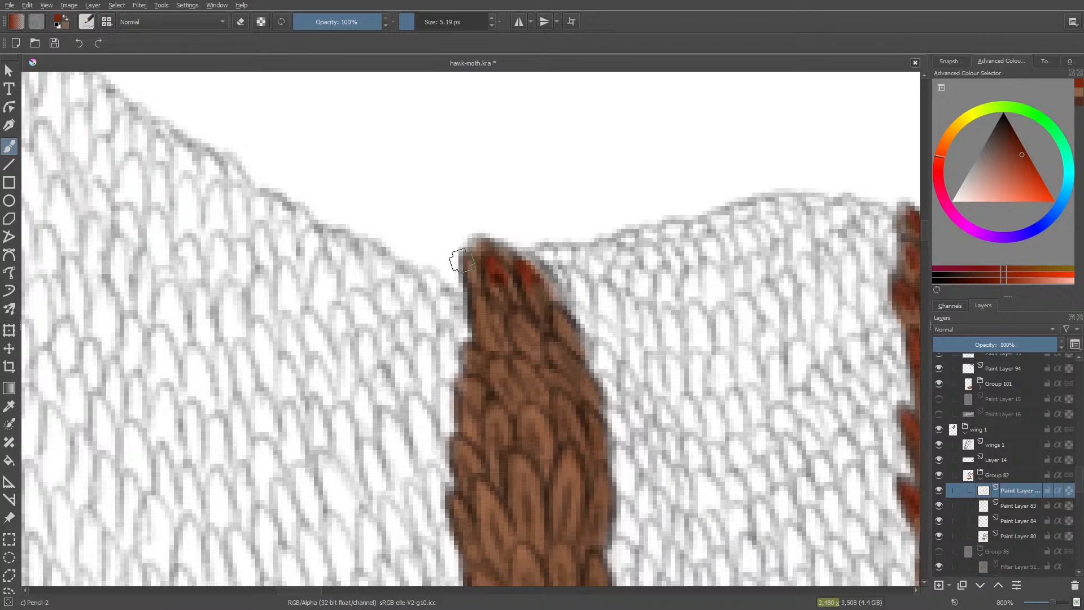
mouse_move(464, 258)
mouse_down()
mouse_move(464, 288)
mouse_move(488, 316)
mouse_move(469, 351)
mouse_move(483, 314)
mouse_move(493, 320)
mouse_move(476, 367)
mouse_move(508, 350)
mouse_move(516, 316)
mouse_move(519, 335)
mouse_move(526, 326)
mouse_move(553, 359)
mouse_move(553, 340)
mouse_move(566, 356)
mouse_move(557, 319)
mouse_up()
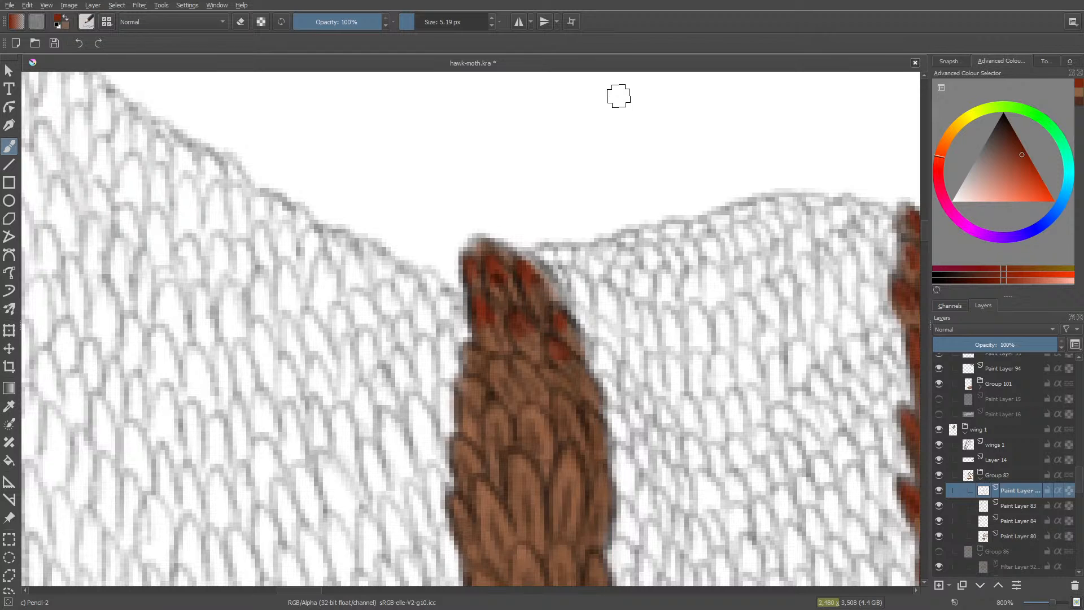
- Paint deep red across the next two rows below the tip plus the left-edge scale beneath them, and soften with Eraser Soft
drag(923, 224, 924, 229)
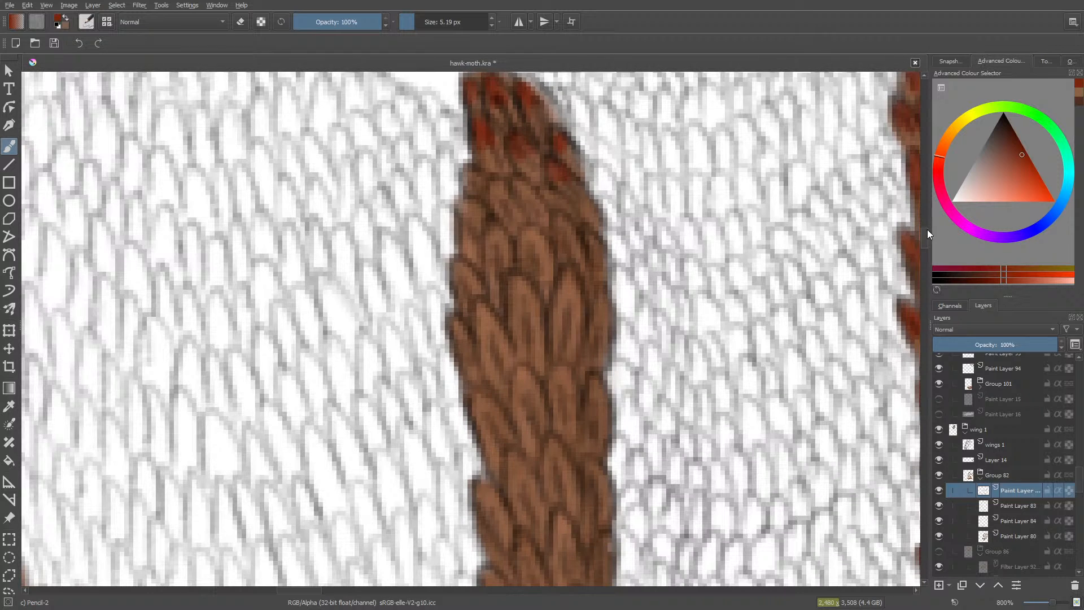
drag(516, 196, 523, 184)
mouse_move(499, 185)
mouse_down()
mouse_move(500, 197)
mouse_move(464, 172)
mouse_up()
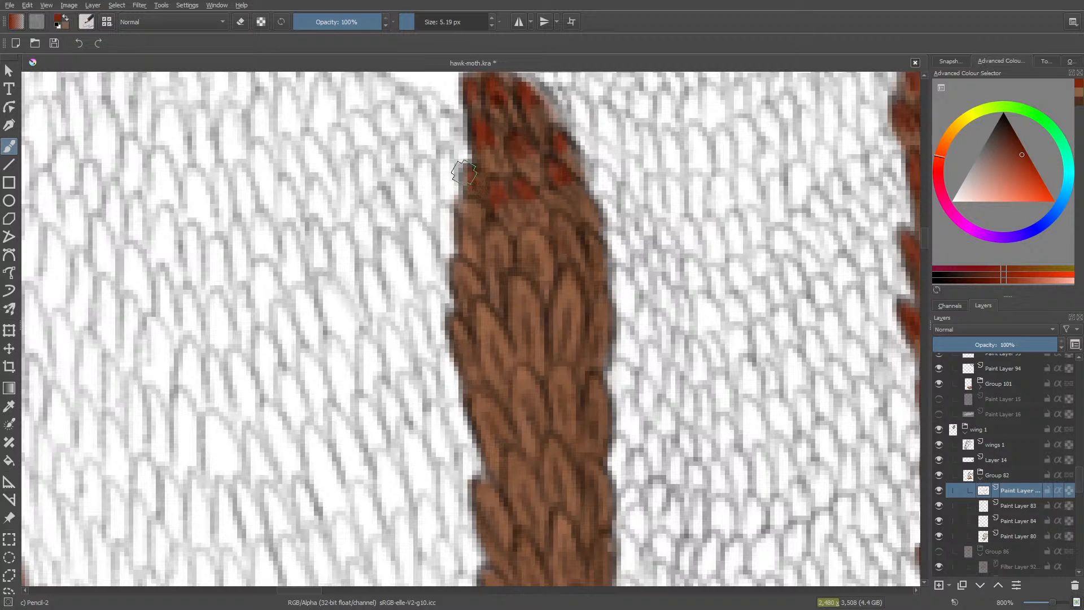
mouse_move(465, 230)
mouse_down()
mouse_move(472, 205)
mouse_move(472, 236)
mouse_move(436, 290)
mouse_move(453, 241)
mouse_move(464, 224)
mouse_move(449, 258)
mouse_move(462, 229)
mouse_move(470, 242)
mouse_move(440, 290)
mouse_move(470, 237)
mouse_move(472, 252)
mouse_move(460, 237)
mouse_move(441, 300)
mouse_move(499, 237)
mouse_move(489, 253)
mouse_move(495, 229)
mouse_move(505, 246)
mouse_move(489, 235)
mouse_move(489, 258)
mouse_move(483, 202)
mouse_move(545, 258)
mouse_move(535, 234)
mouse_move(530, 268)
mouse_move(529, 231)
mouse_move(543, 251)
mouse_move(529, 239)
mouse_move(532, 256)
mouse_move(536, 201)
mouse_move(564, 253)
mouse_move(561, 217)
mouse_move(572, 234)
mouse_move(556, 217)
mouse_move(561, 259)
mouse_move(589, 232)
mouse_move(595, 260)
mouse_move(582, 236)
mouse_up()
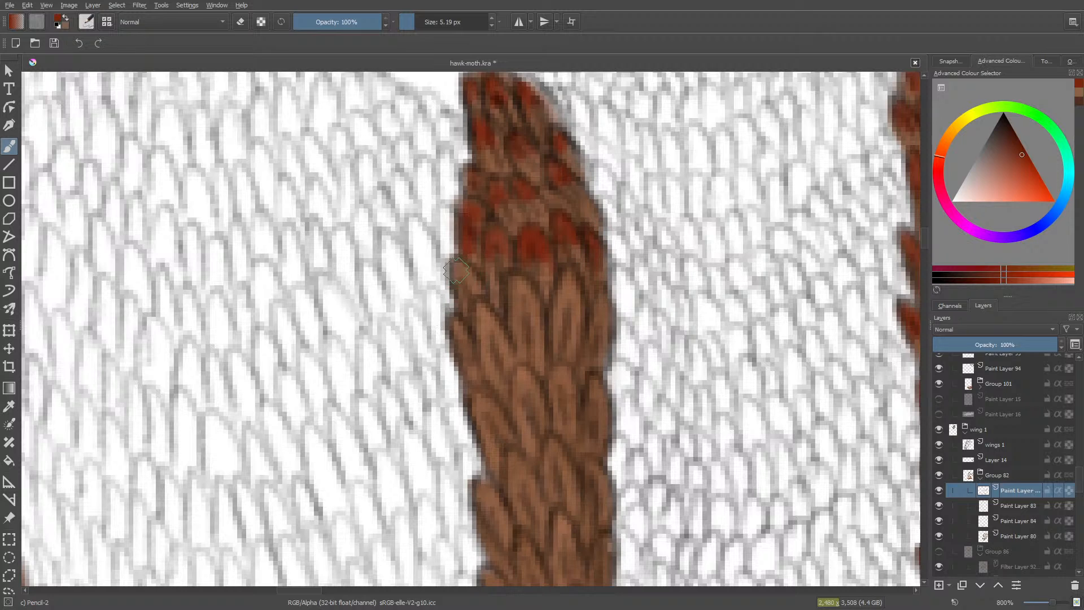
drag(457, 271, 451, 278)
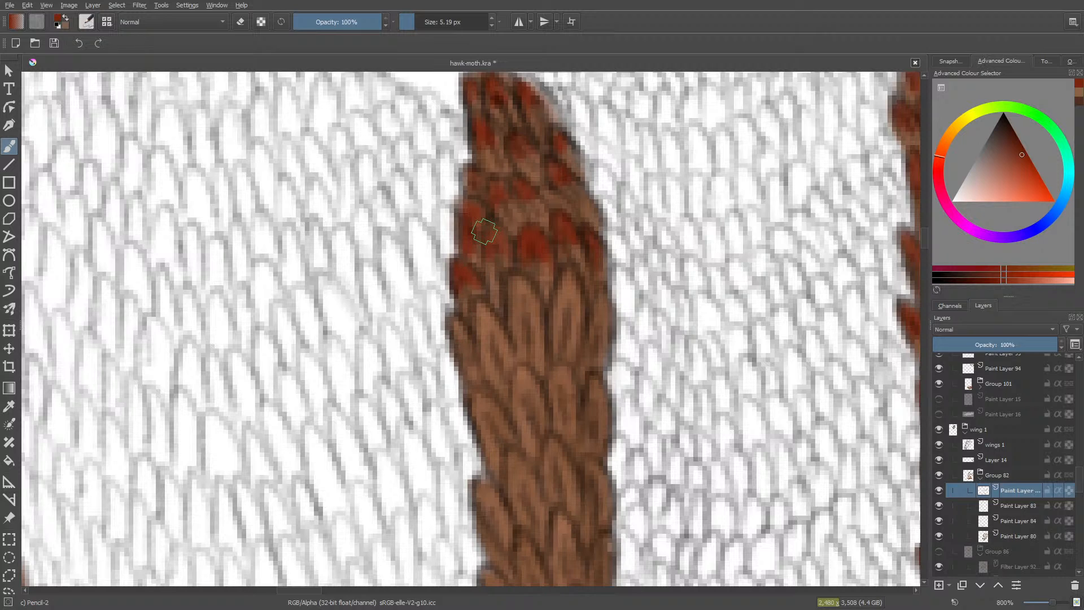
key(e)
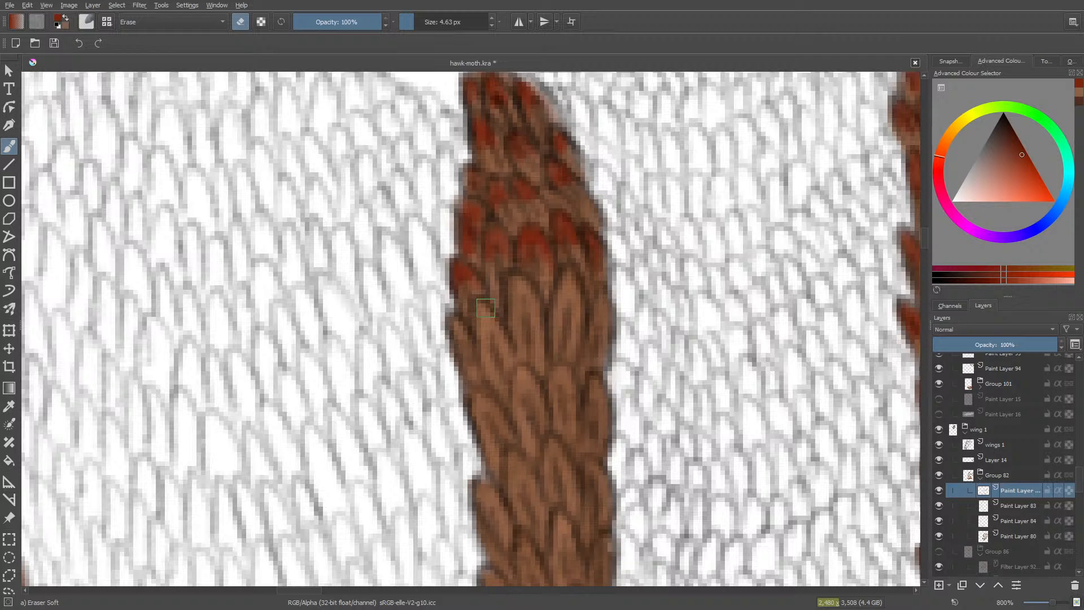
key(e)
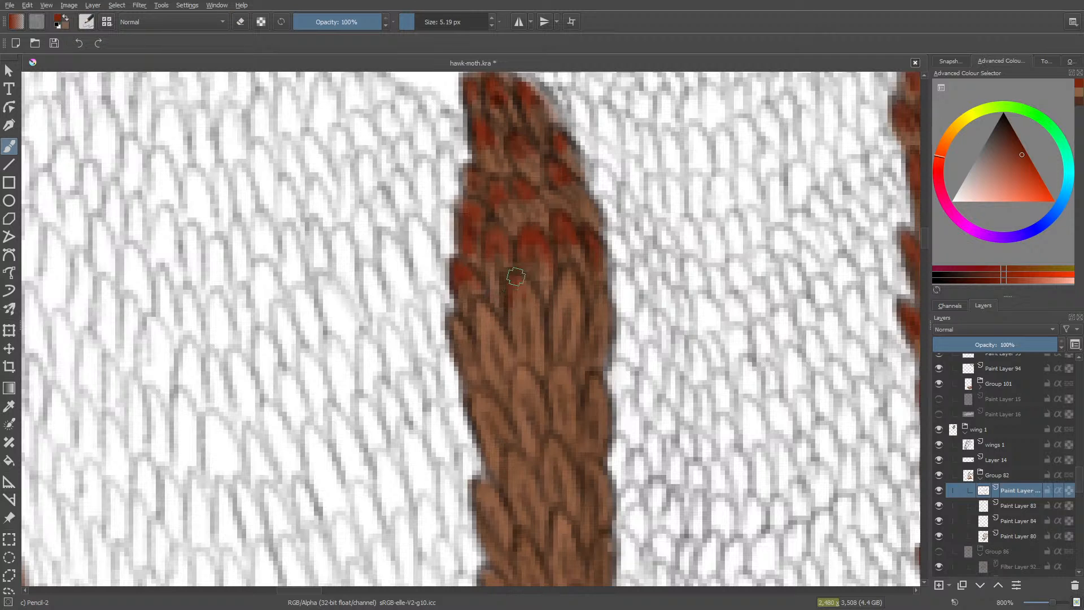
- Paint deep red on the tips of the long scales in the following row, including the left-edge scales, and trim with Eraser Soft
mouse_move(515, 277)
mouse_down()
mouse_move(522, 300)
mouse_move(525, 285)
mouse_move(534, 296)
mouse_move(531, 314)
mouse_move(490, 324)
mouse_up()
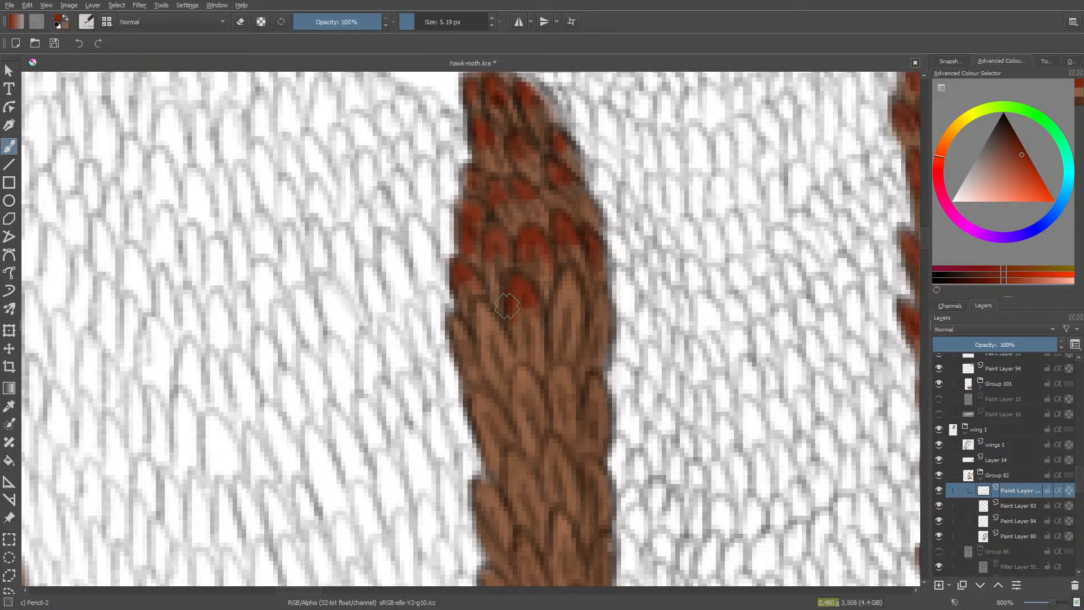
mouse_move(552, 295)
mouse_down()
mouse_move(567, 285)
mouse_move(565, 316)
mouse_move(573, 298)
mouse_up()
key(e)
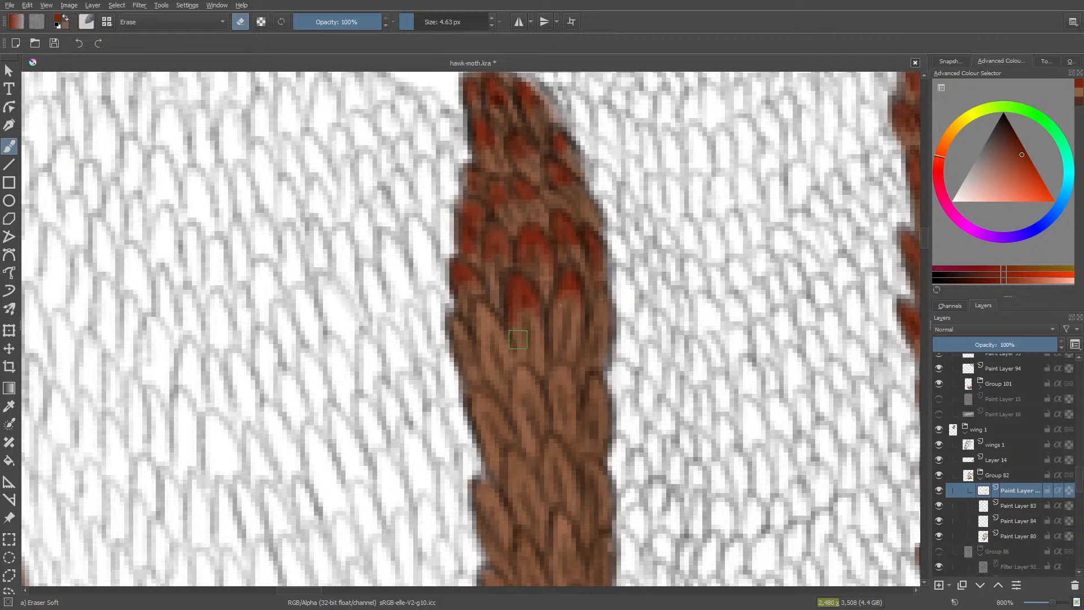
key(e)
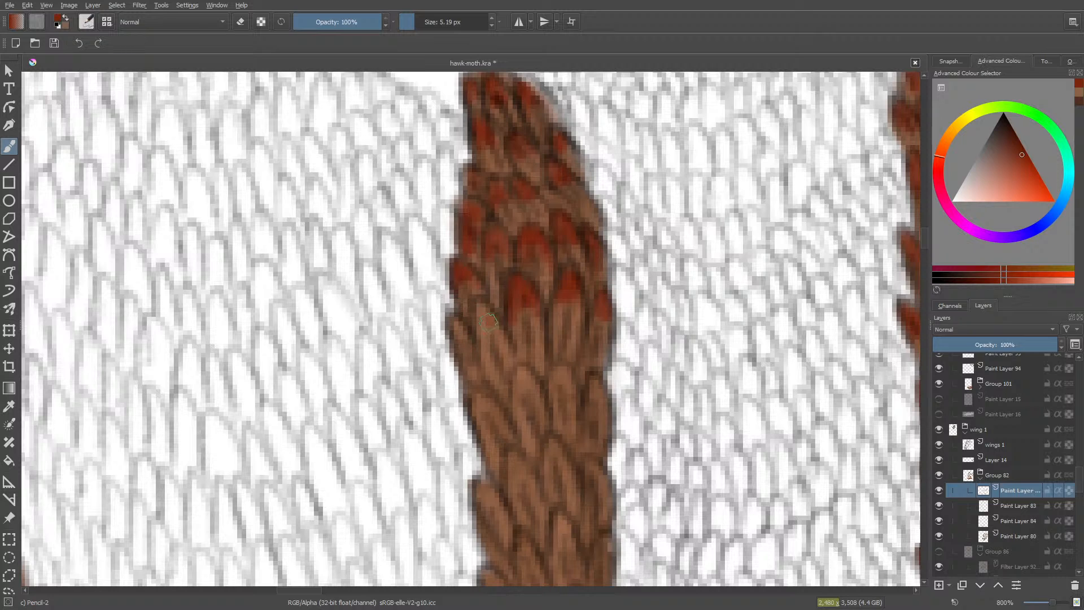
mouse_move(489, 321)
mouse_down()
mouse_move(479, 327)
mouse_move(475, 312)
mouse_move(472, 334)
mouse_move(493, 332)
mouse_move(484, 340)
mouse_up()
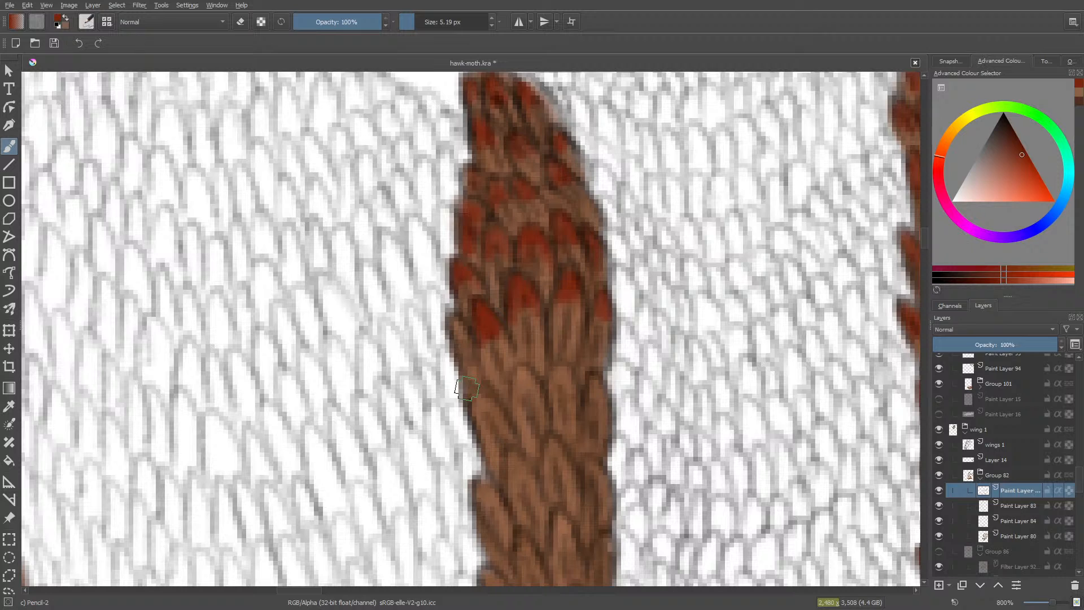
key(e)
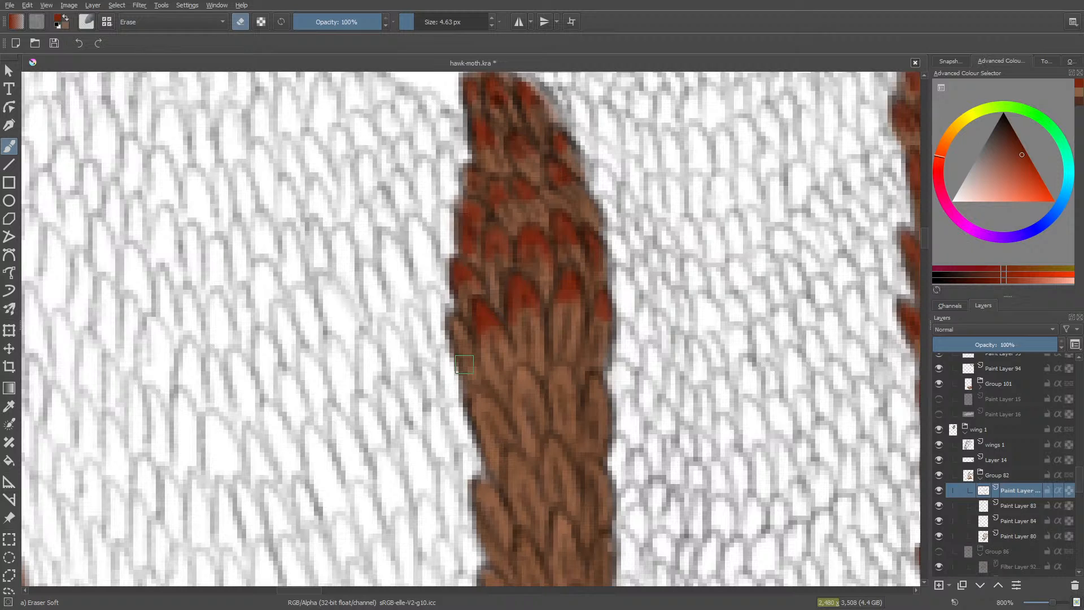
key(e)
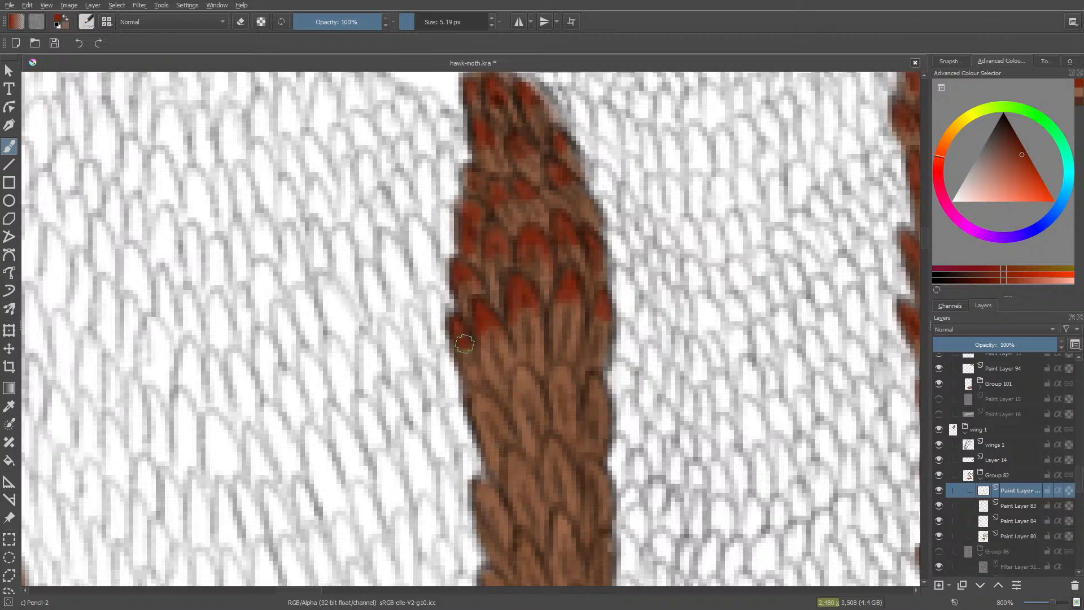
drag(464, 341, 450, 328)
- Paint deep red on the four scale tips of the row beneath the long scales, refining their lower ends with Eraser Soft
mouse_move(481, 402)
mouse_down()
mouse_move(493, 407)
mouse_move(484, 424)
mouse_up()
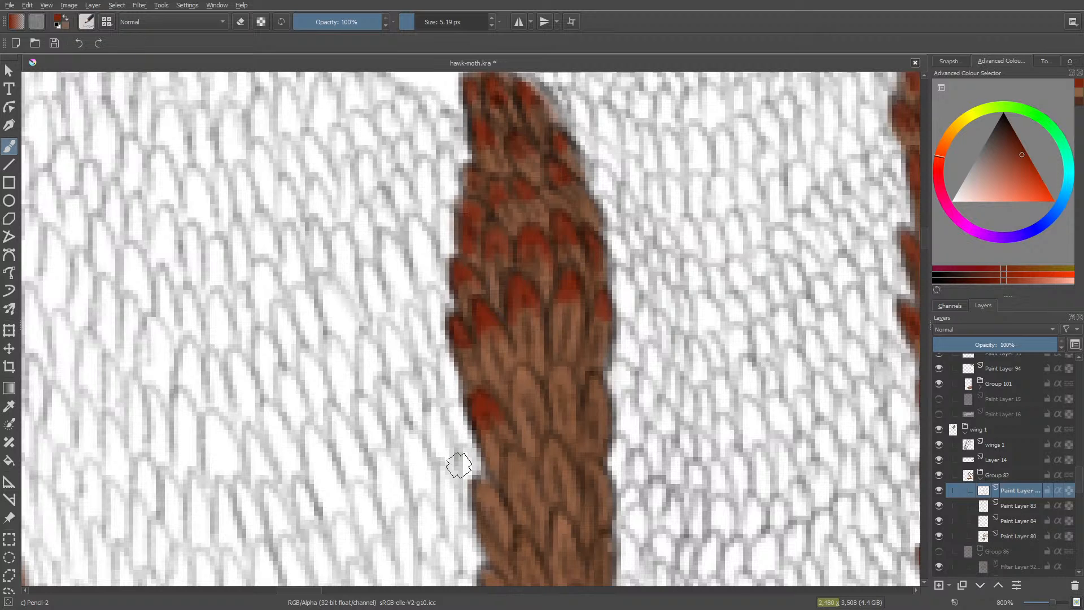
key(e)
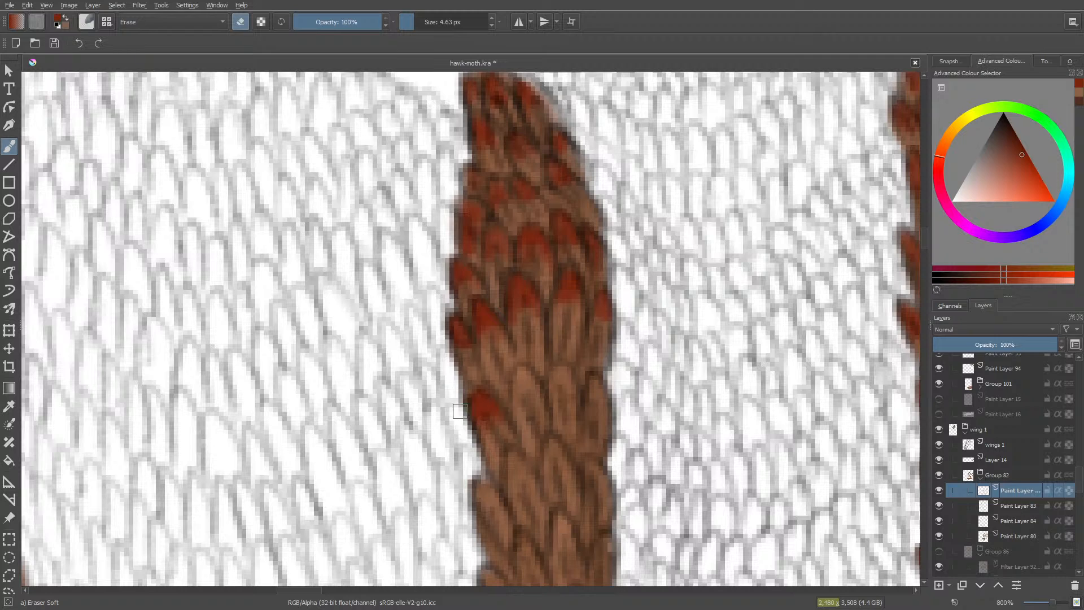
key(e)
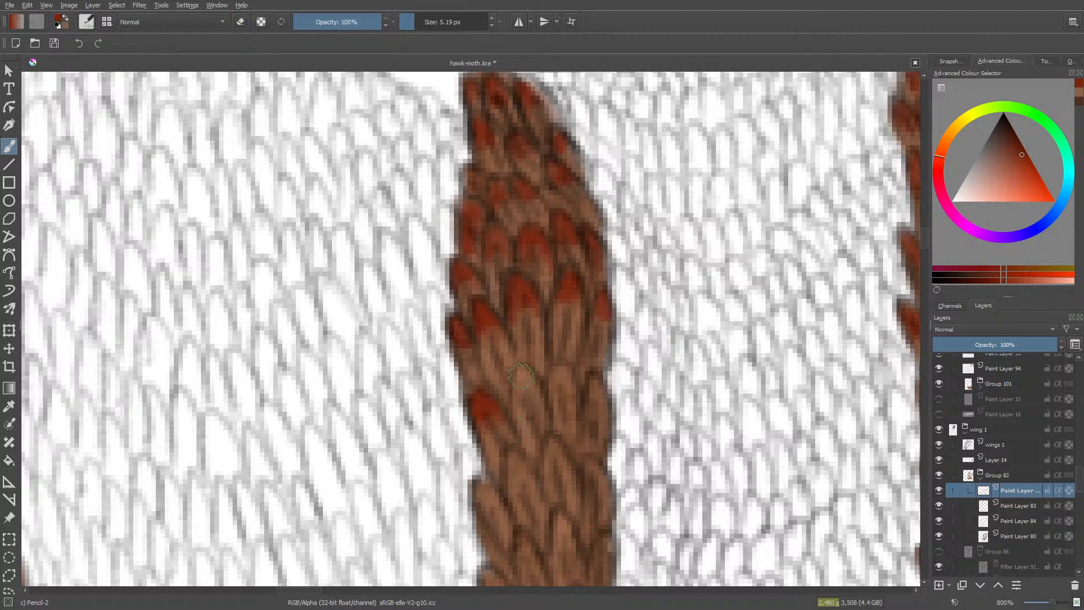
mouse_move(526, 379)
mouse_down()
mouse_move(518, 407)
mouse_move(533, 389)
mouse_move(525, 382)
mouse_move(554, 385)
mouse_move(564, 370)
mouse_move(555, 395)
mouse_move(561, 373)
mouse_up()
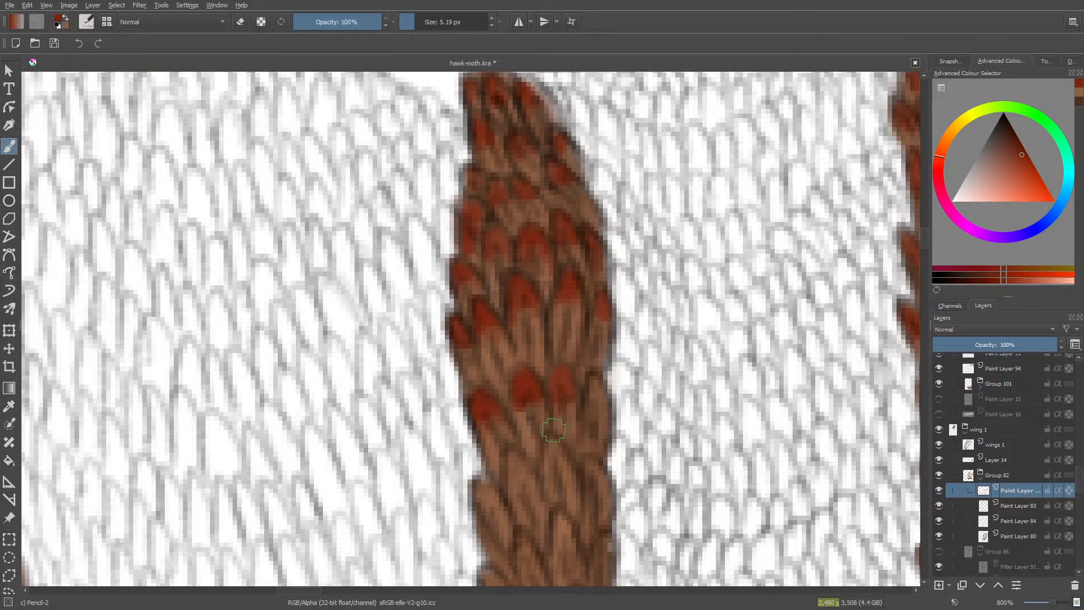
key(e)
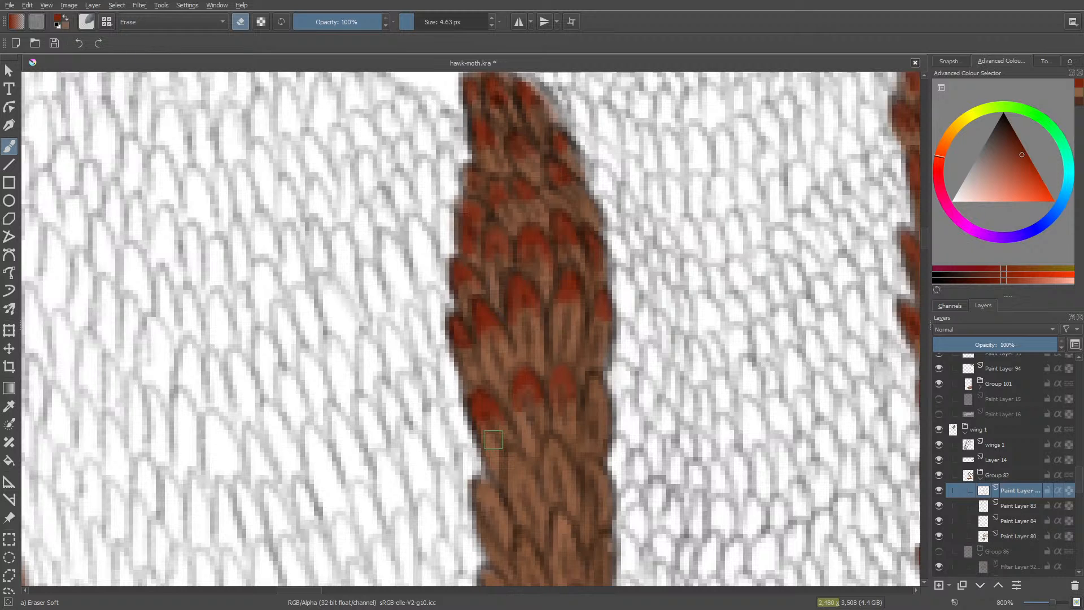
key(e)
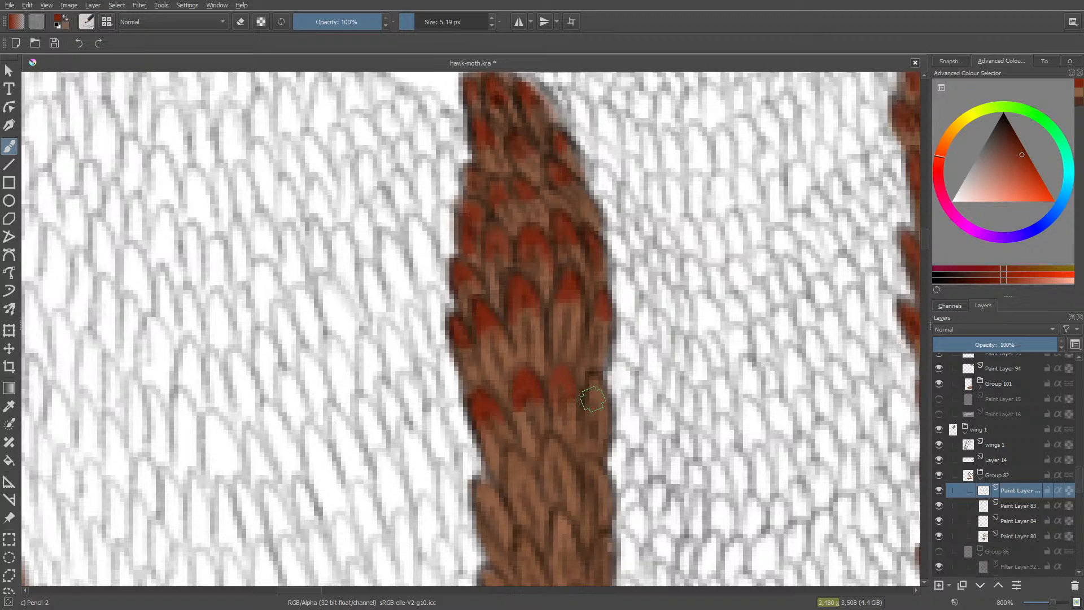
mouse_move(593, 398)
mouse_down()
mouse_move(593, 386)
mouse_move(592, 395)
mouse_up()
- Paint deep red on the four scale tips of the vein's next uncoloured row, trimming their lower ends with Eraser Soft
drag(923, 231, 923, 246)
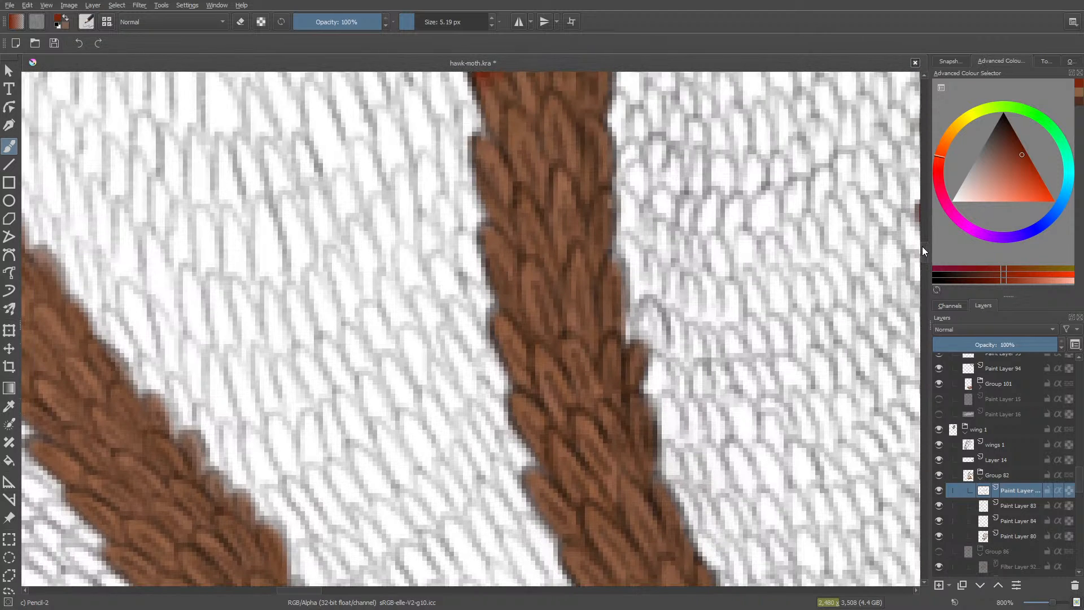
scroll(923, 247, up, 3)
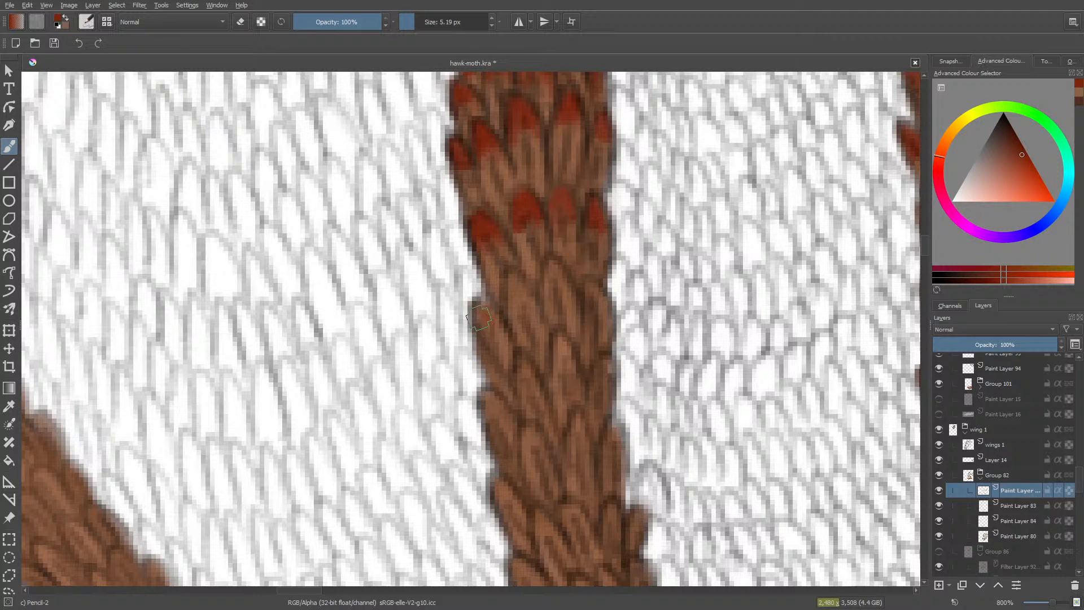
mouse_move(479, 313)
mouse_down()
mouse_move(506, 301)
mouse_move(511, 308)
mouse_move(511, 280)
mouse_move(517, 308)
mouse_move(516, 279)
mouse_move(531, 309)
mouse_move(508, 302)
mouse_move(509, 266)
mouse_move(520, 350)
mouse_move(503, 340)
mouse_move(546, 266)
mouse_move(541, 301)
mouse_move(552, 263)
mouse_move(567, 299)
mouse_move(548, 265)
mouse_move(546, 306)
mouse_move(545, 280)
mouse_move(559, 283)
mouse_move(569, 310)
mouse_up()
click(514, 285)
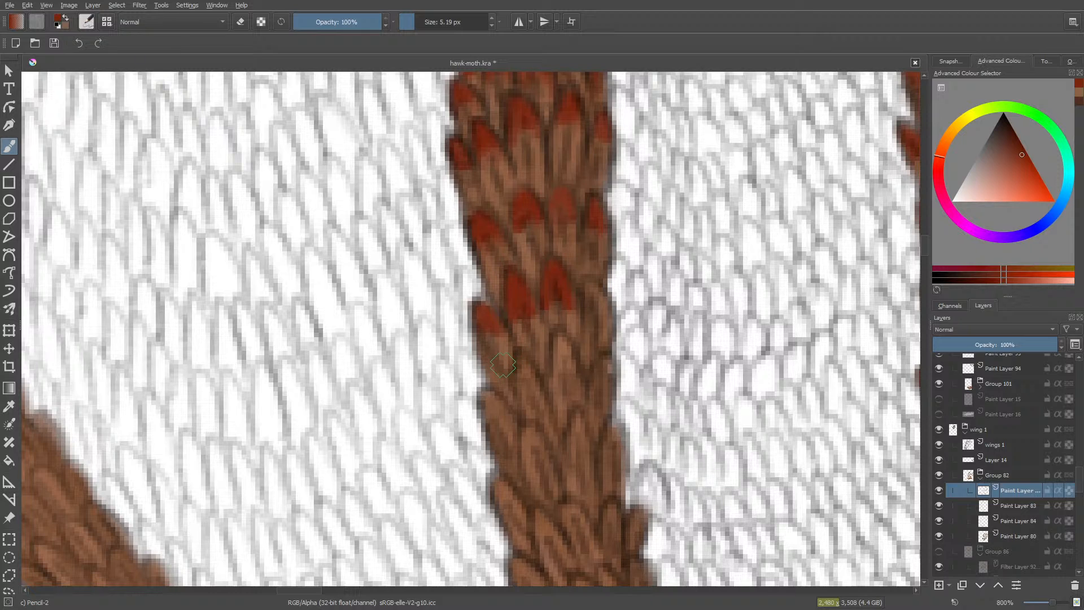
key(e)
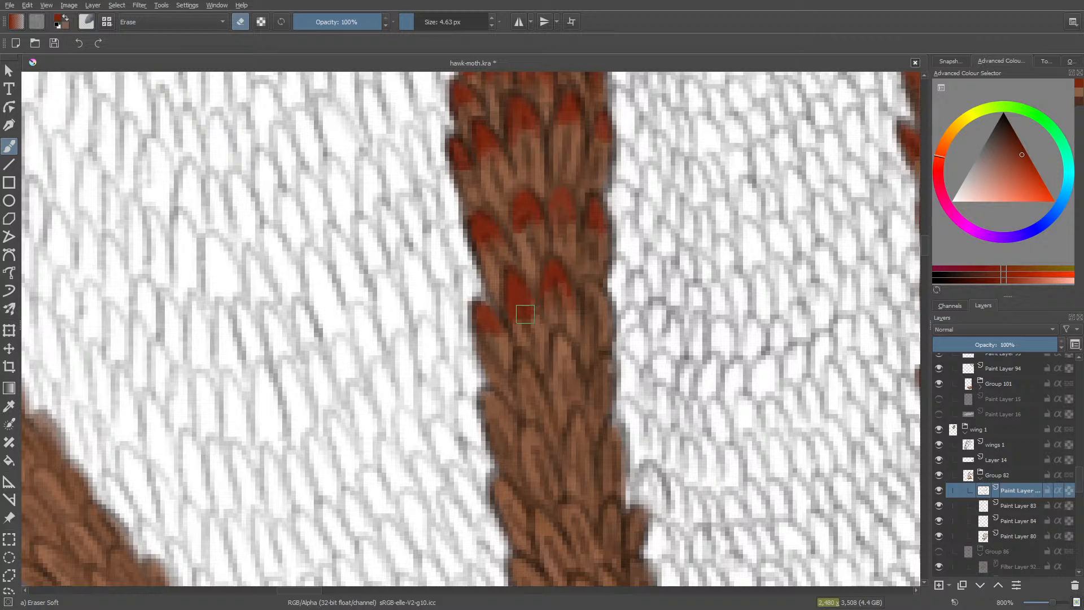
mouse_move(500, 328)
mouse_down()
mouse_move(528, 311)
mouse_move(513, 329)
mouse_up()
key(e)
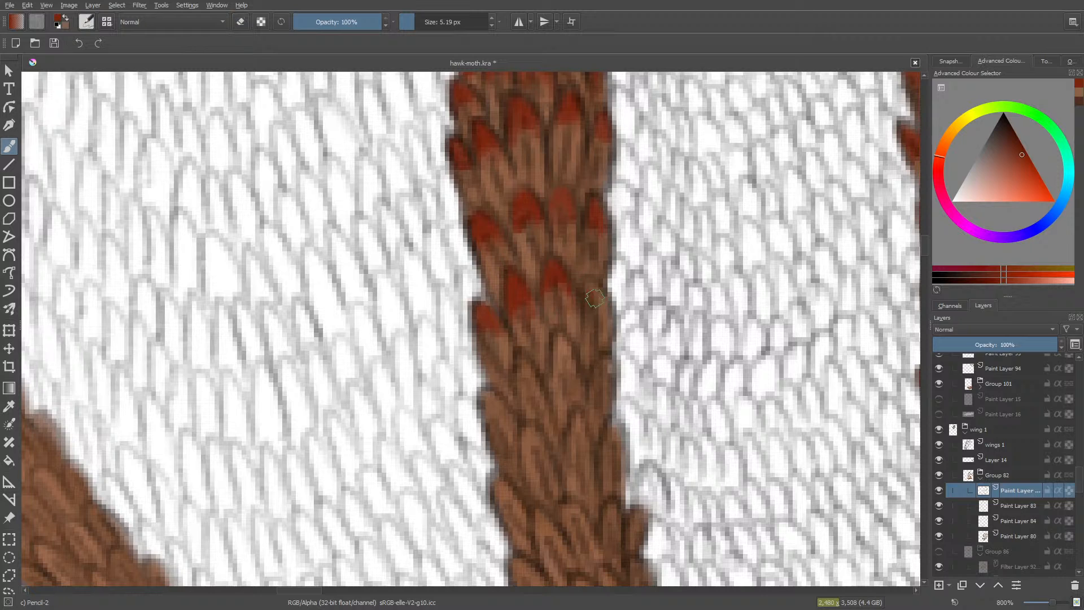
drag(594, 302, 601, 329)
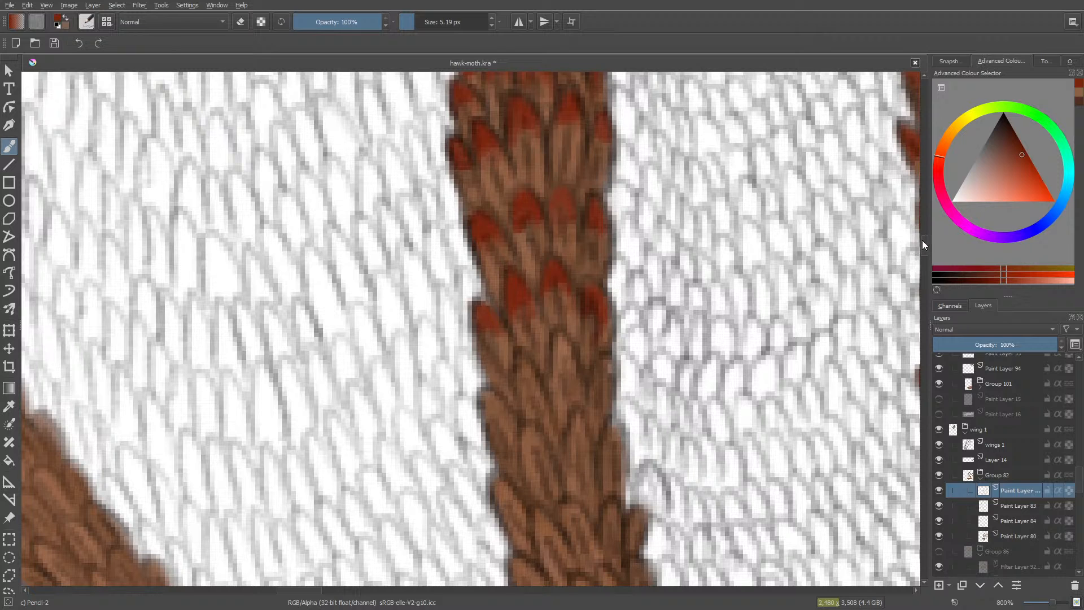
- Continue down the vein with deep red on the following row's scale tips, edge to edge, and soften them with Eraser Soft
scroll(922, 240, down, 3)
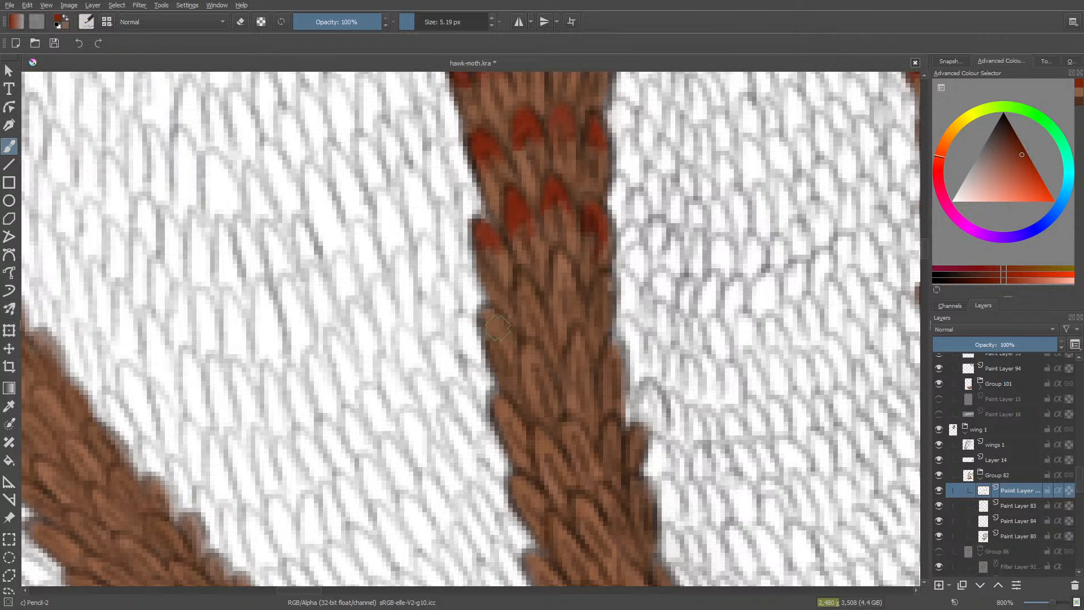
mouse_move(497, 327)
mouse_down()
mouse_move(491, 319)
mouse_move(485, 338)
mouse_move(496, 325)
mouse_up()
mouse_move(520, 289)
mouse_down()
mouse_move(528, 308)
mouse_move(523, 286)
mouse_move(512, 322)
mouse_move(551, 292)
mouse_move(559, 263)
mouse_move(571, 286)
mouse_move(558, 275)
mouse_move(549, 313)
mouse_up()
key(e)
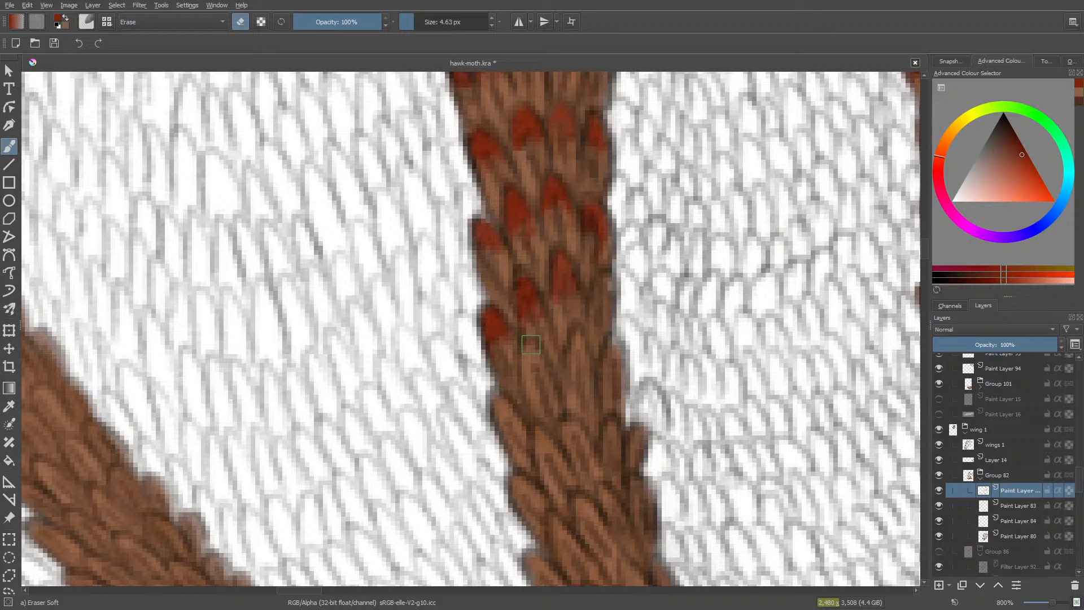
key(e)
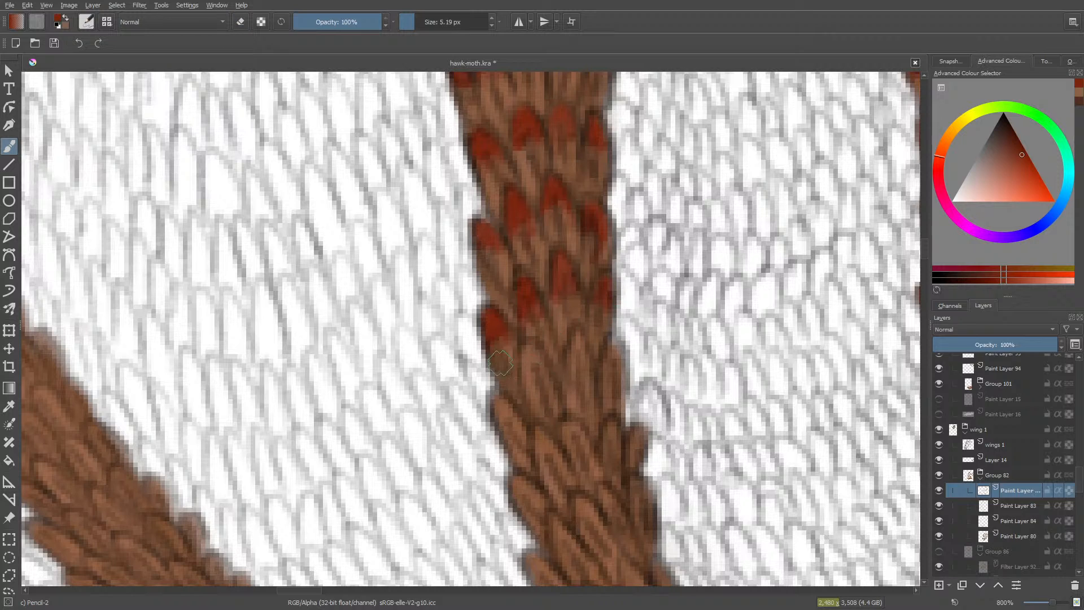
- Paint deep red on the next row down, from the low left-edge scale to the right-edge scale, and soften with Eraser Soft
mouse_move(497, 416)
mouse_down()
mouse_move(516, 428)
mouse_move(500, 411)
mouse_up()
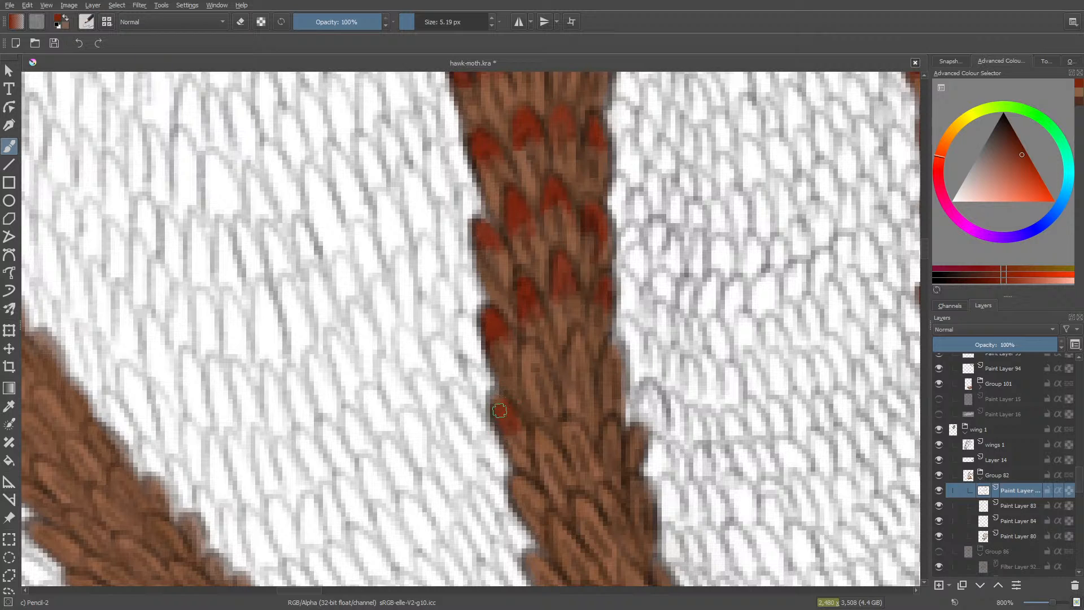
mouse_move(536, 377)
mouse_down()
mouse_move(528, 352)
mouse_move(546, 380)
mouse_move(531, 348)
mouse_move(529, 397)
mouse_move(515, 419)
mouse_up()
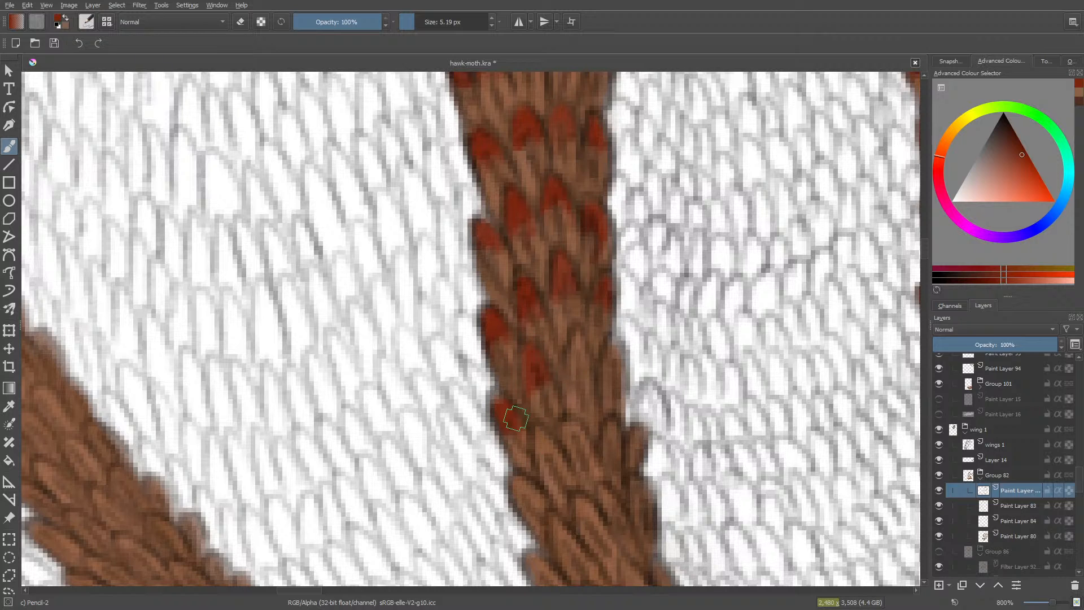
key(e)
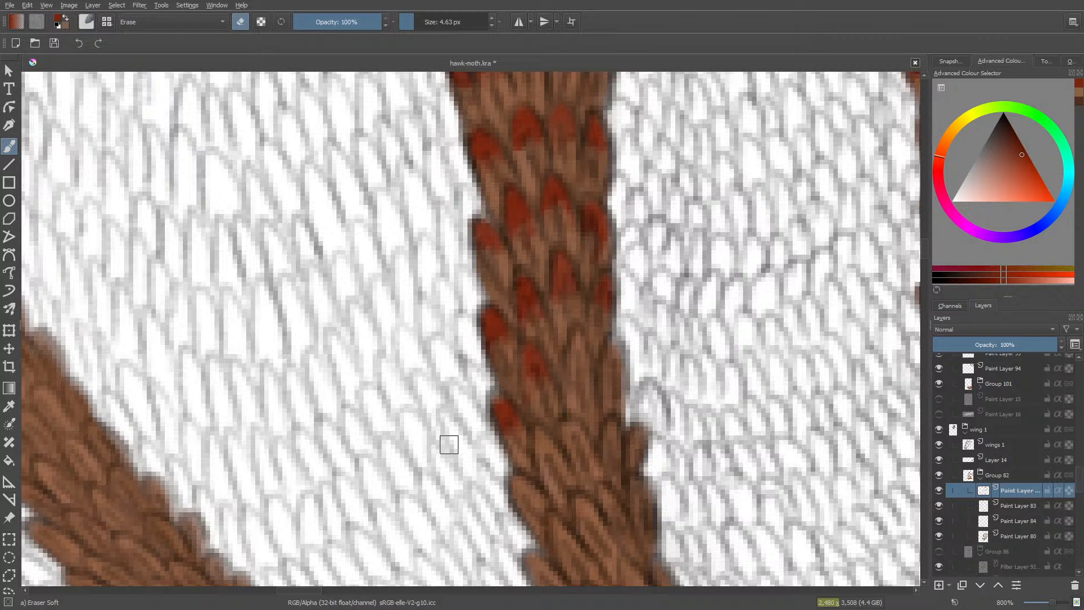
key(e)
mouse_move(578, 375)
mouse_down()
mouse_move(580, 335)
mouse_move(561, 415)
mouse_move(617, 359)
mouse_move(610, 344)
mouse_move(603, 375)
mouse_move(619, 388)
mouse_move(613, 349)
mouse_move(615, 379)
mouse_up()
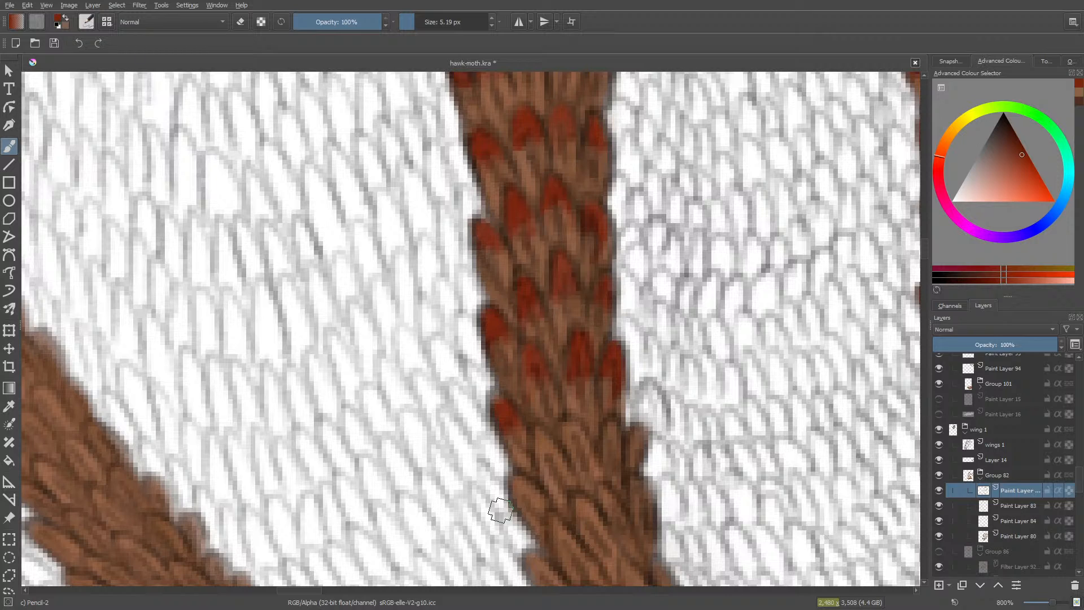
scroll(915, 259, down, 3)
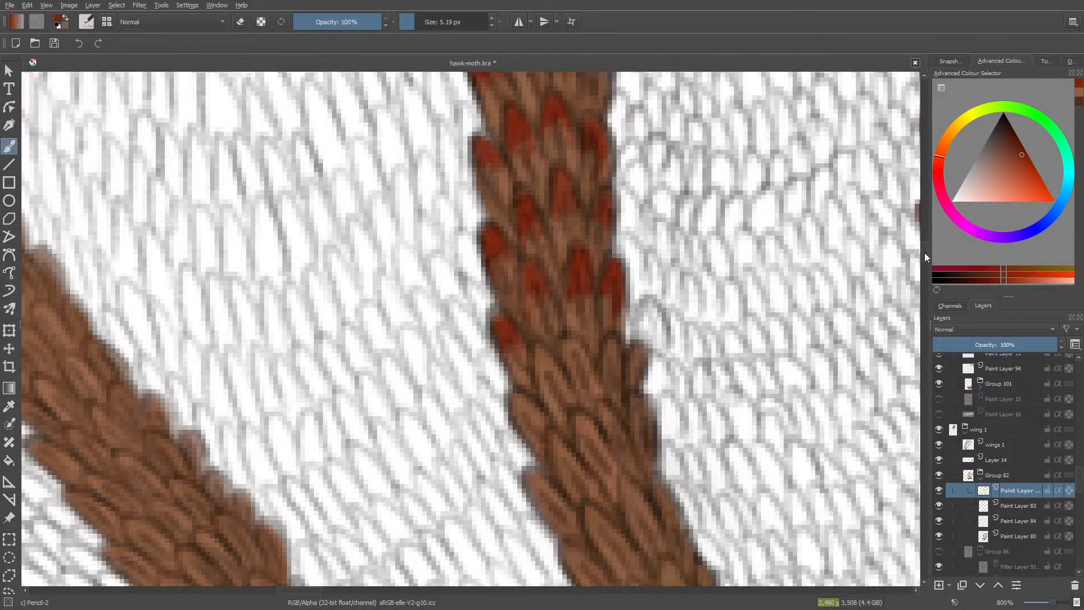
key(e)
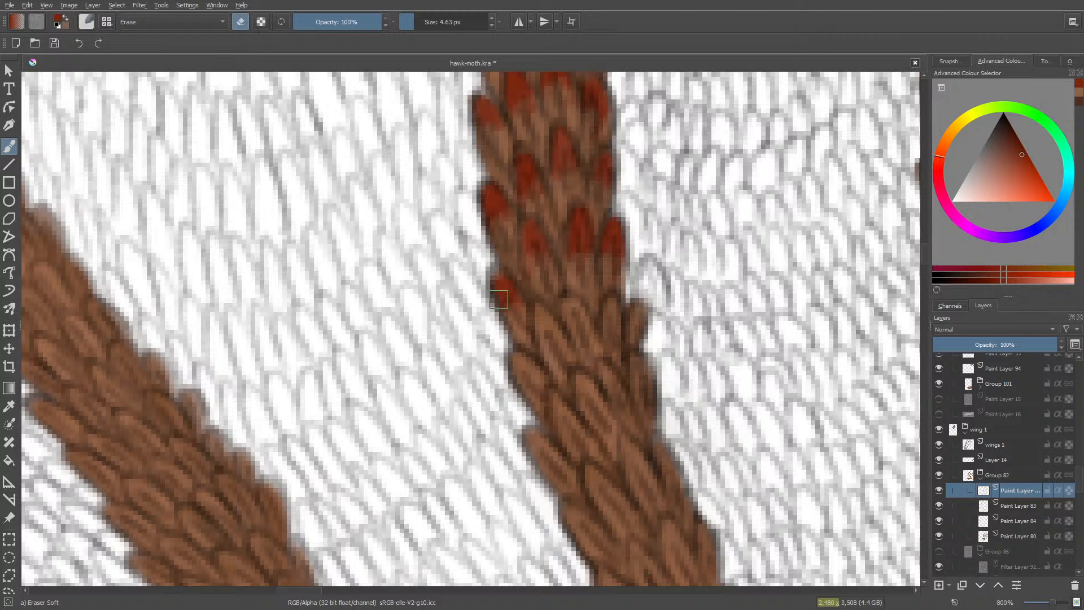
- Paint deep red on the row beneath, including the protruding scale at the vein's right edge, and refine the tips with Eraser Soft
key(slash)
mouse_move(517, 358)
mouse_down()
mouse_move(533, 380)
mouse_move(531, 371)
mouse_move(514, 378)
mouse_move(518, 356)
mouse_move(540, 326)
mouse_move(545, 358)
mouse_move(542, 315)
mouse_move(558, 341)
mouse_move(543, 311)
mouse_move(540, 334)
mouse_move(537, 318)
mouse_move(563, 345)
mouse_move(538, 311)
mouse_move(546, 352)
mouse_up()
key(e)
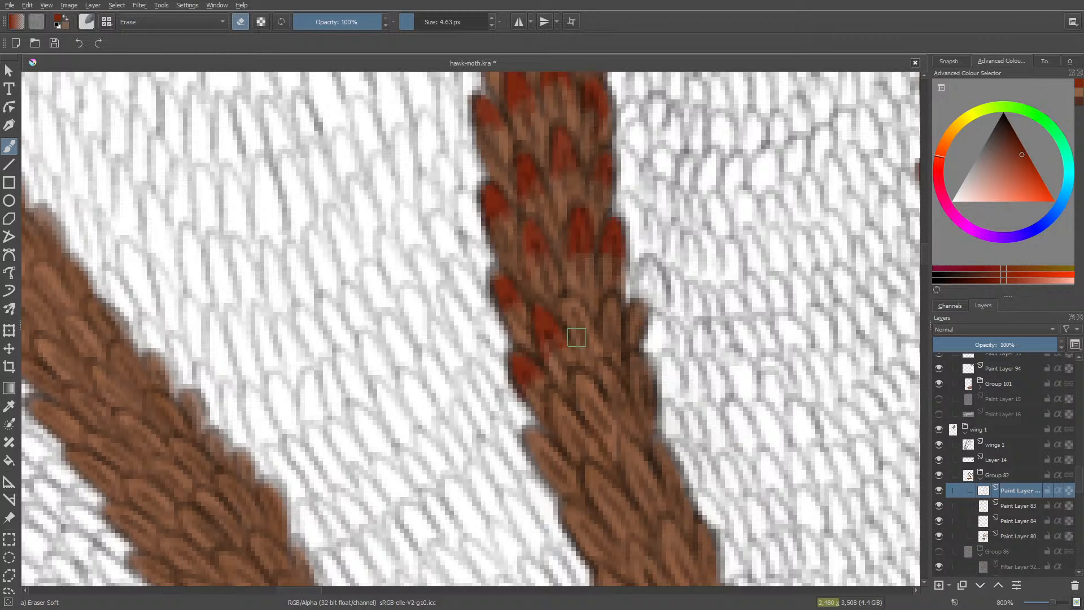
key(e)
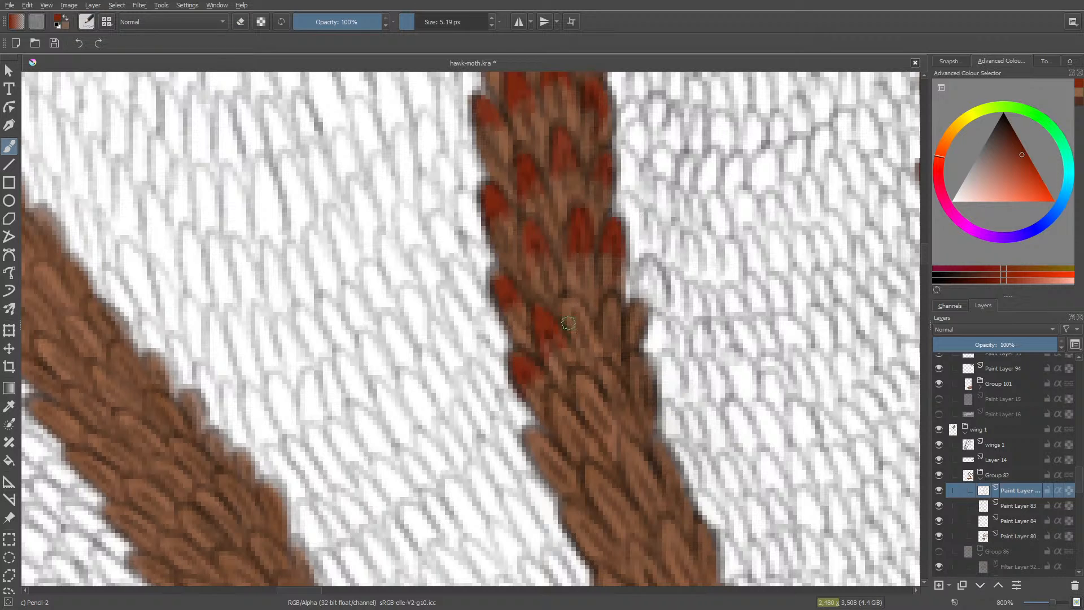
mouse_move(574, 304)
mouse_down()
mouse_move(572, 327)
mouse_move(586, 323)
mouse_move(579, 303)
mouse_up()
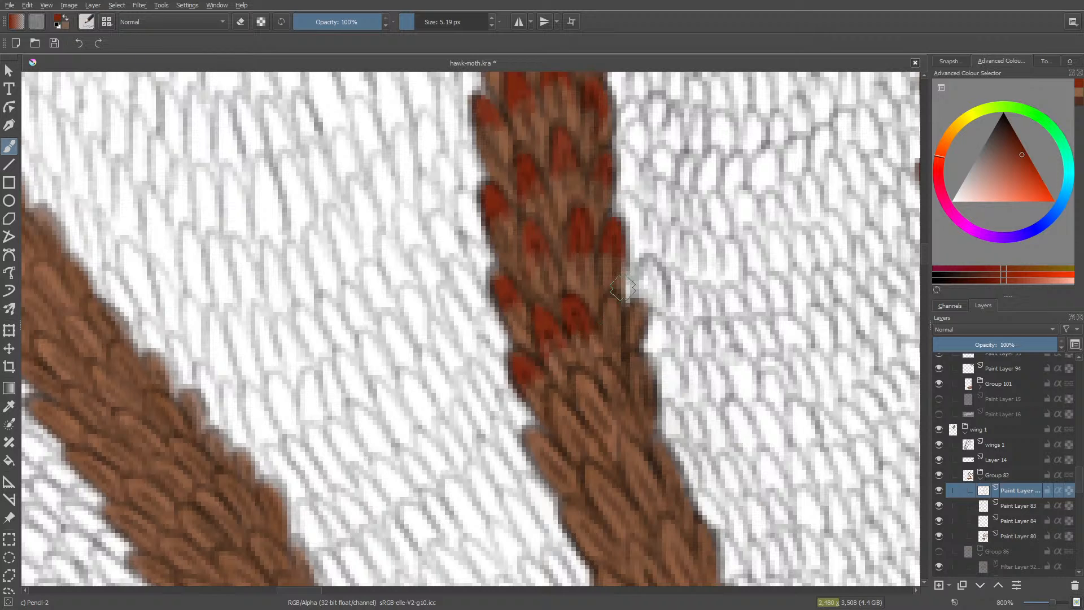
mouse_move(611, 319)
mouse_down()
mouse_move(597, 357)
mouse_move(635, 313)
mouse_up()
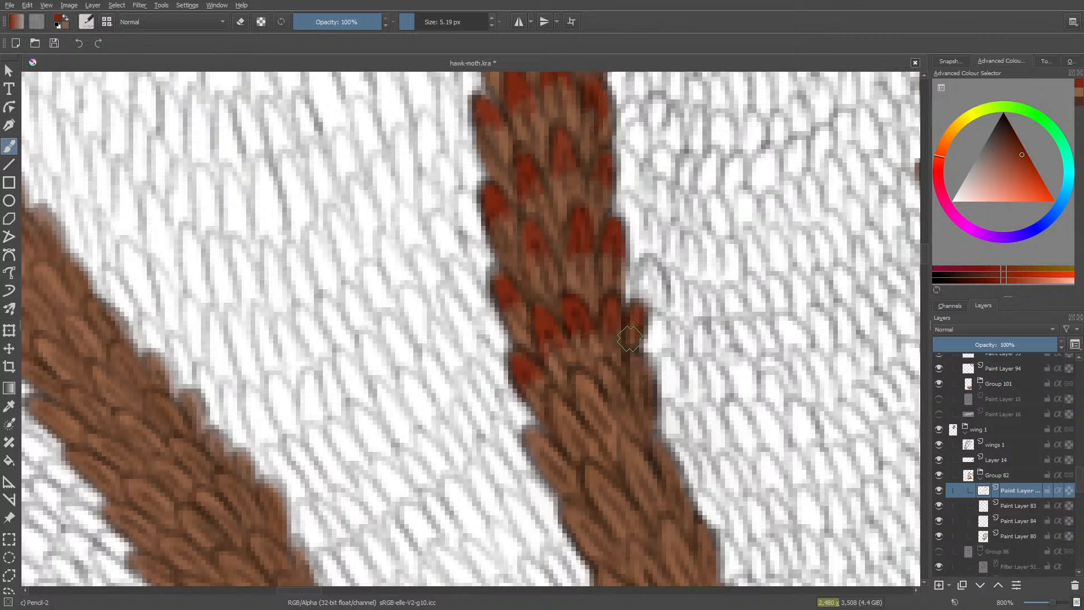
key(e)
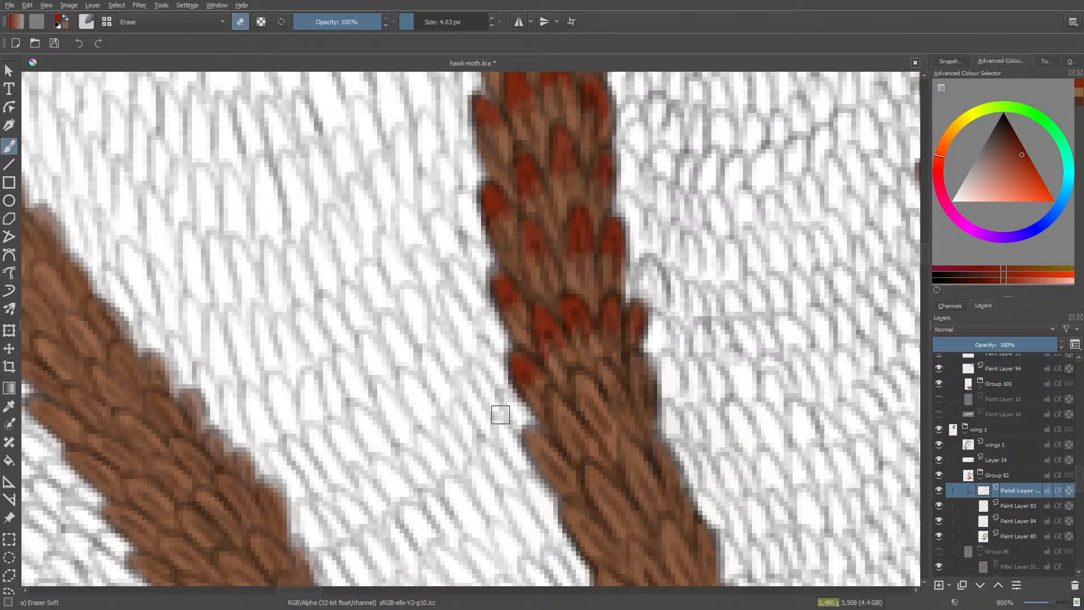
- Paint deep red on the slanted row of scale tips where the vein starts to bend, and trim their lower ends with Eraser Soft
key(e)
mouse_move(541, 454)
mouse_down()
mouse_move(567, 437)
mouse_move(558, 401)
mouse_move(579, 430)
mouse_move(558, 406)
mouse_move(563, 428)
mouse_move(555, 397)
mouse_move(561, 438)
mouse_move(559, 397)
mouse_move(585, 395)
mouse_move(587, 414)
mouse_move(595, 398)
mouse_move(576, 381)
mouse_move(594, 397)
mouse_move(603, 373)
mouse_move(617, 390)
mouse_move(603, 386)
mouse_move(609, 379)
mouse_move(570, 485)
mouse_move(579, 445)
mouse_move(645, 348)
mouse_move(640, 372)
mouse_up()
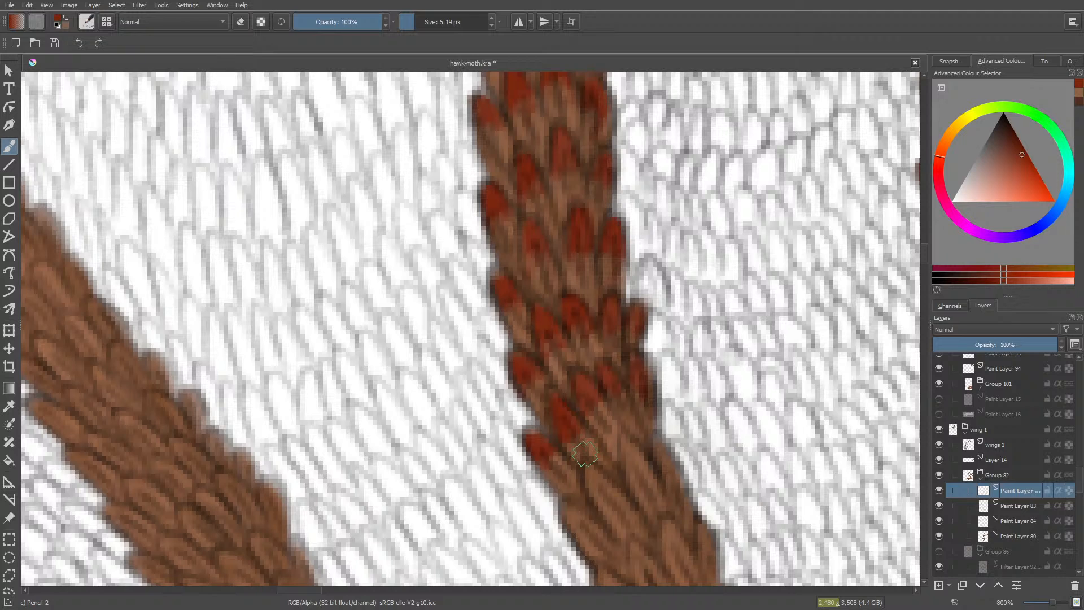
key(e)
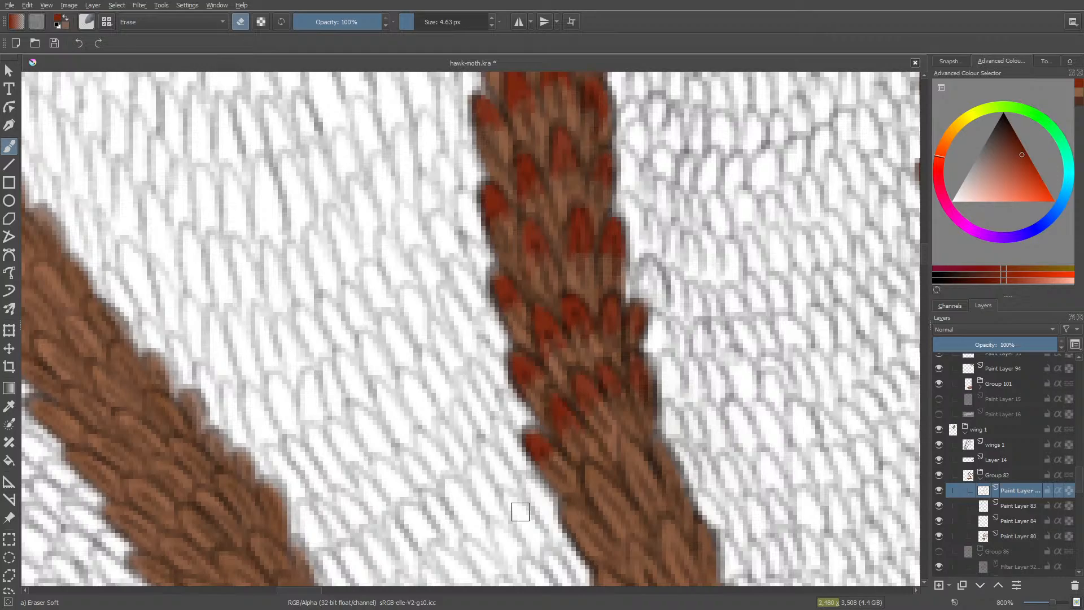
- Reset the canvas rotation and view the whole moth to check the coloured veins of the upper wing
scroll(520, 511, down, 6)
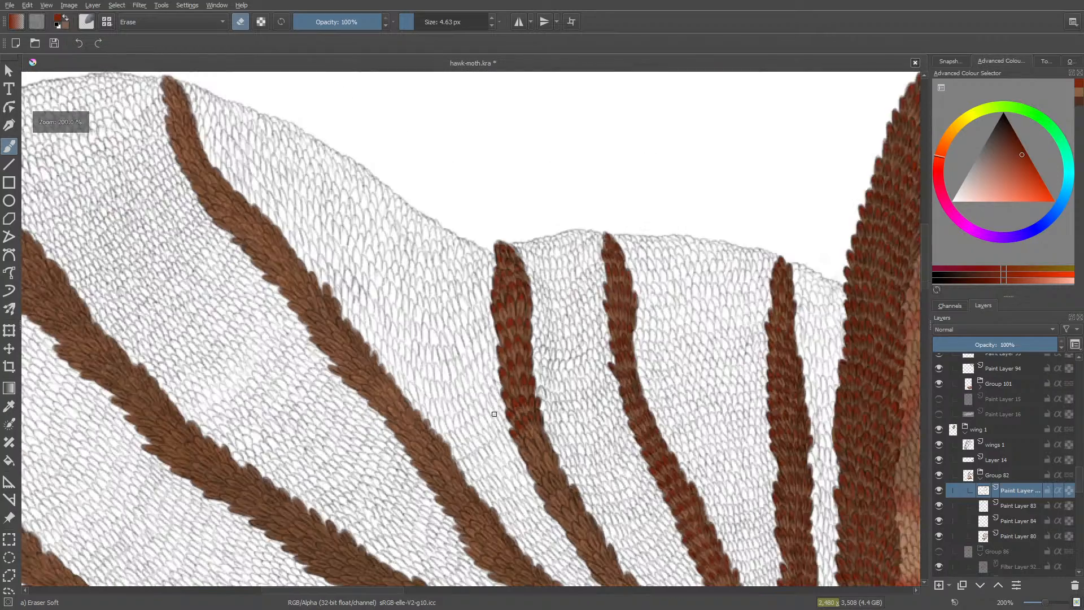
scroll(494, 414, up, 2)
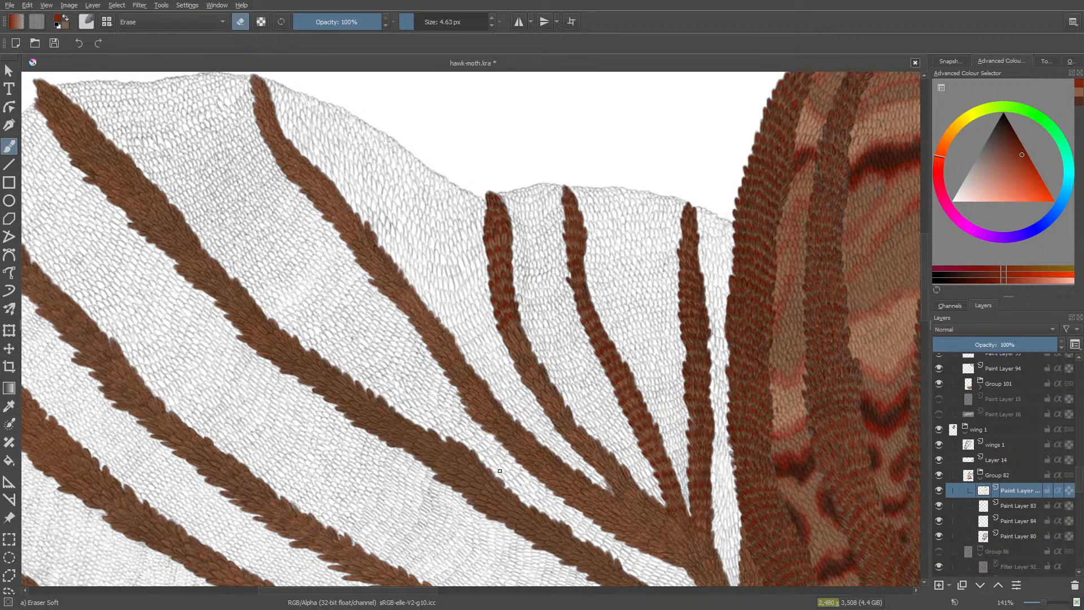
key(/)
mouse_move(406, 592)
mouse_down()
mouse_move(536, 591)
mouse_move(405, 602)
mouse_up()
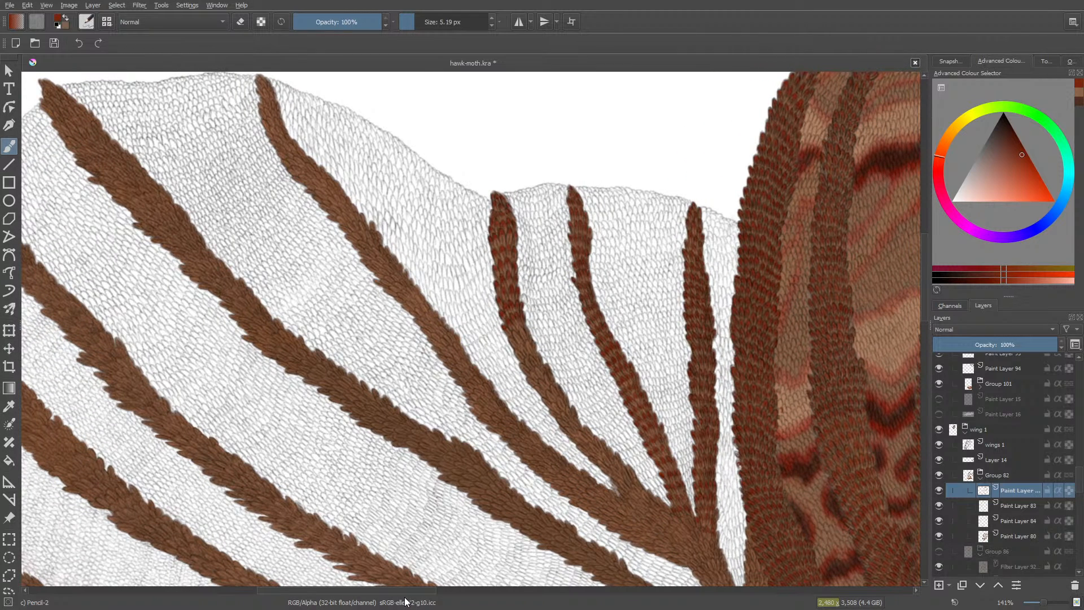
mouse_move(405, 602)
mouse_down()
mouse_move(455, 601)
mouse_move(415, 588)
mouse_up()
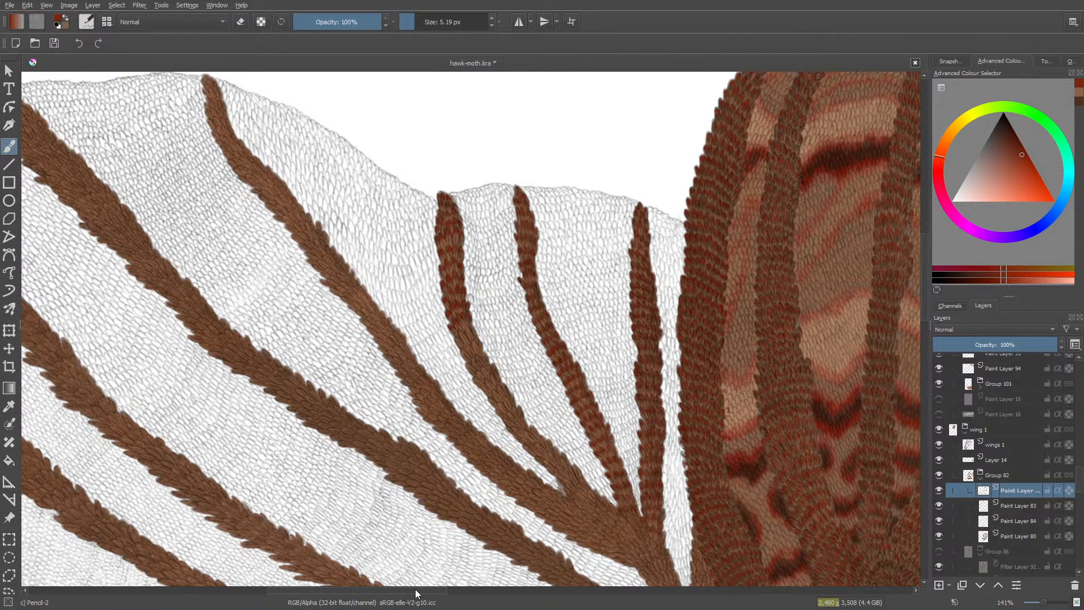
drag(415, 589, 412, 589)
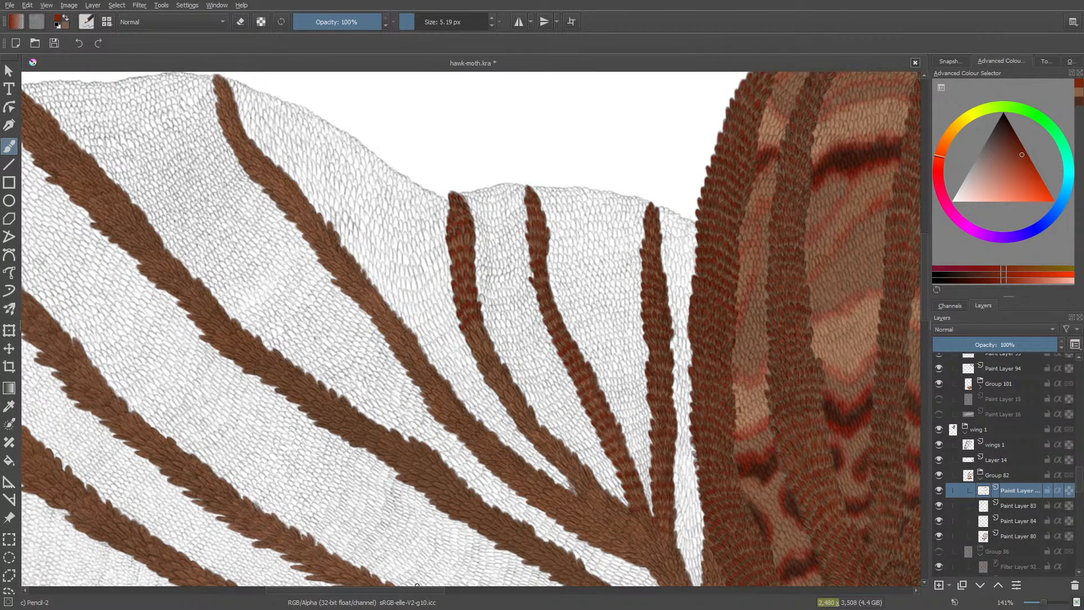
key(5)
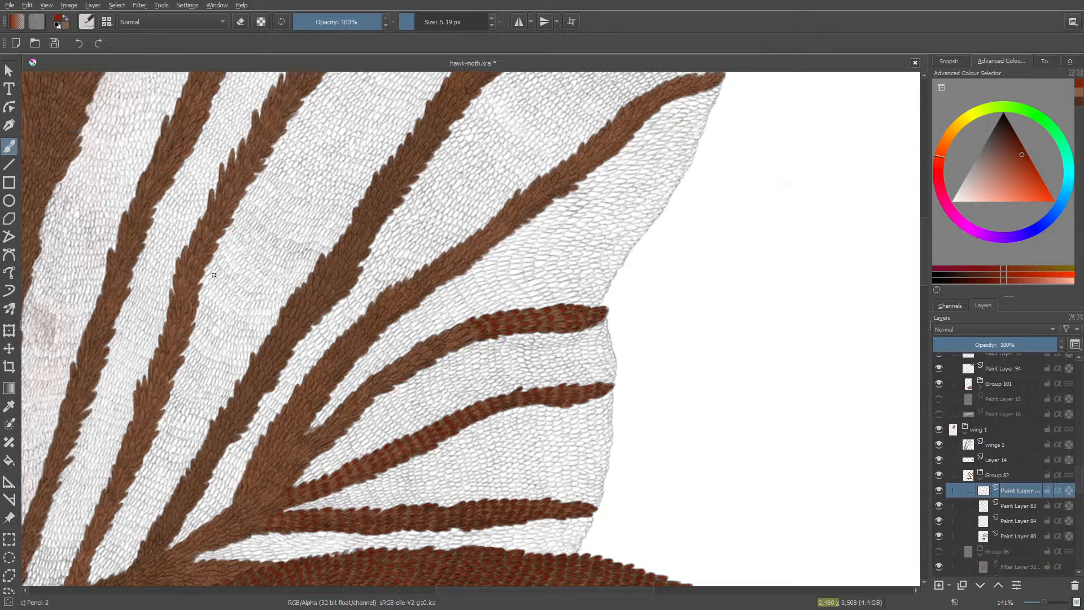
scroll(397, 317, down, 6)
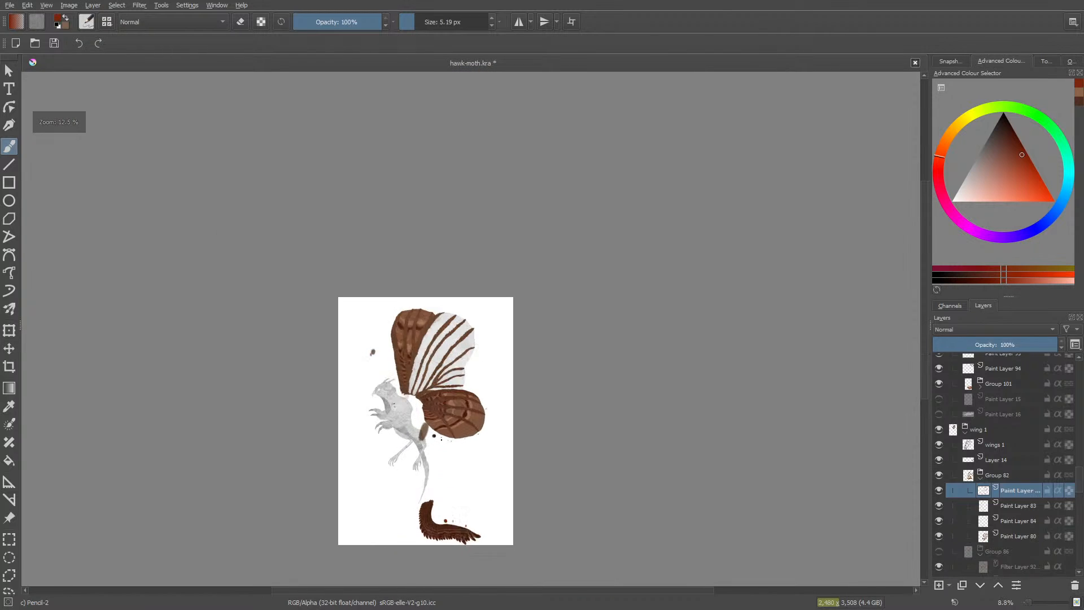
scroll(397, 317, up, 3)
scroll(397, 317, down, 4)
scroll(397, 317, up, 1)
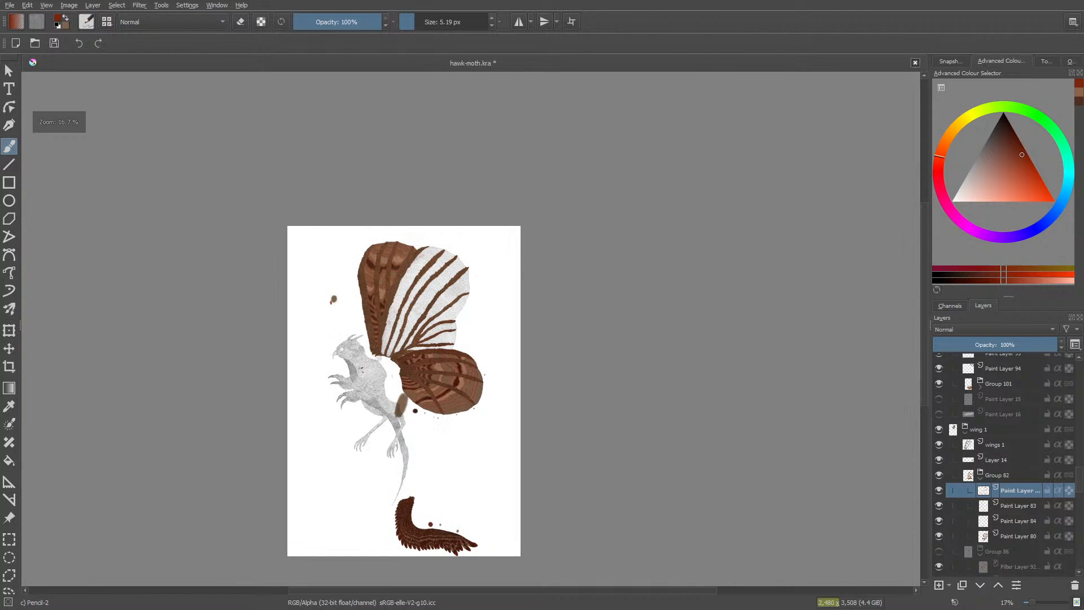
- Show only the canvas and compare the upper wing's red-tipped veins with the finished lower wing, up close and from afar
key(Tab)
scroll(465, 302, up, 6)
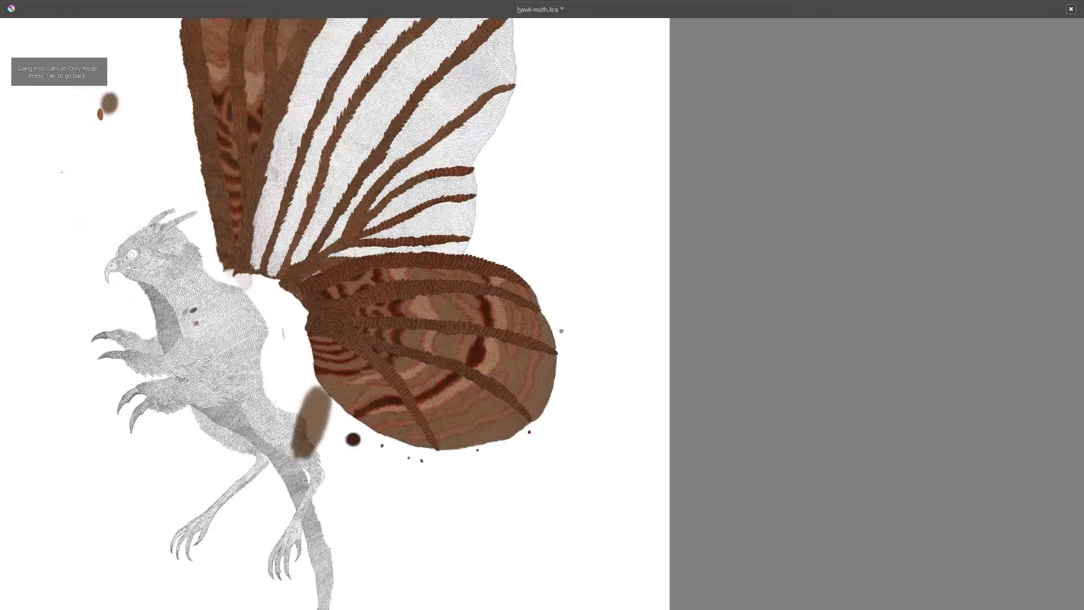
scroll(465, 302, down, 5)
scroll(373, 252, up, 5)
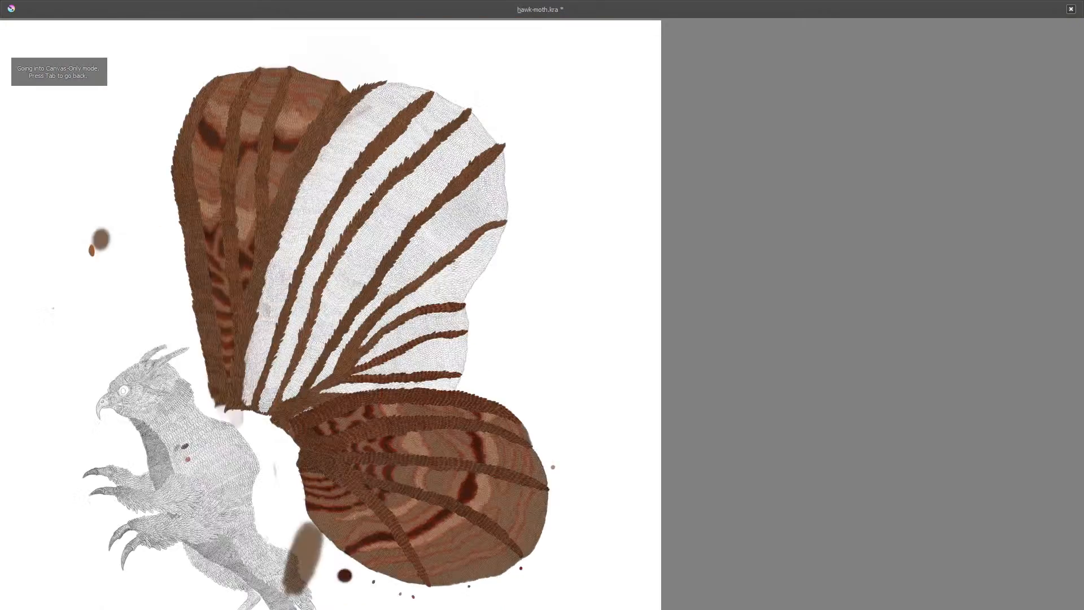
scroll(385, 305, down, 2)
scroll(386, 305, up, 4)
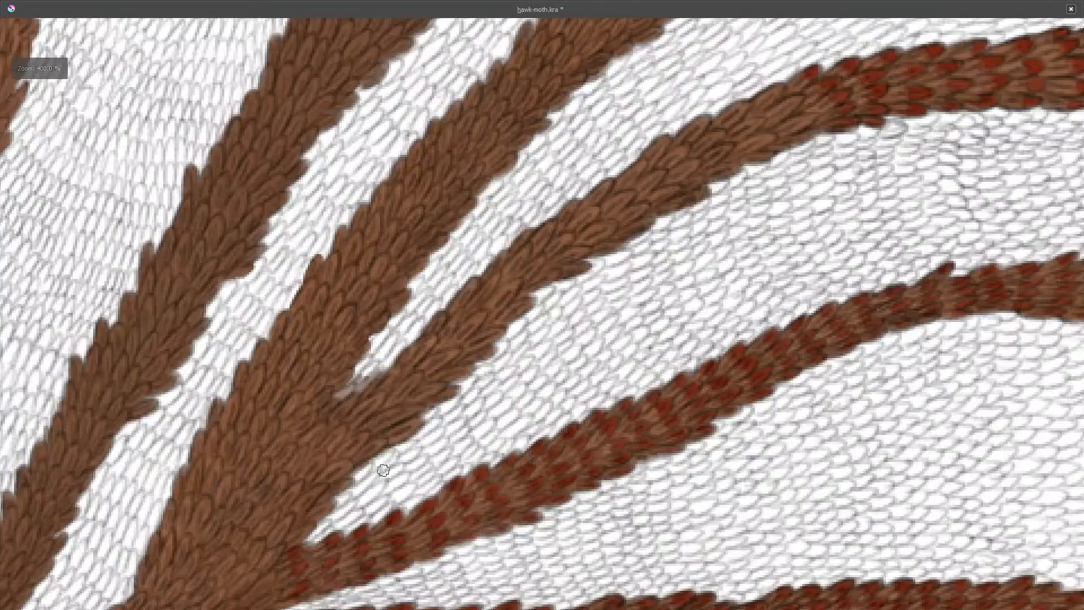
scroll(355, 542, down, 5)
scroll(355, 542, up, 4)
scroll(355, 542, up, 3)
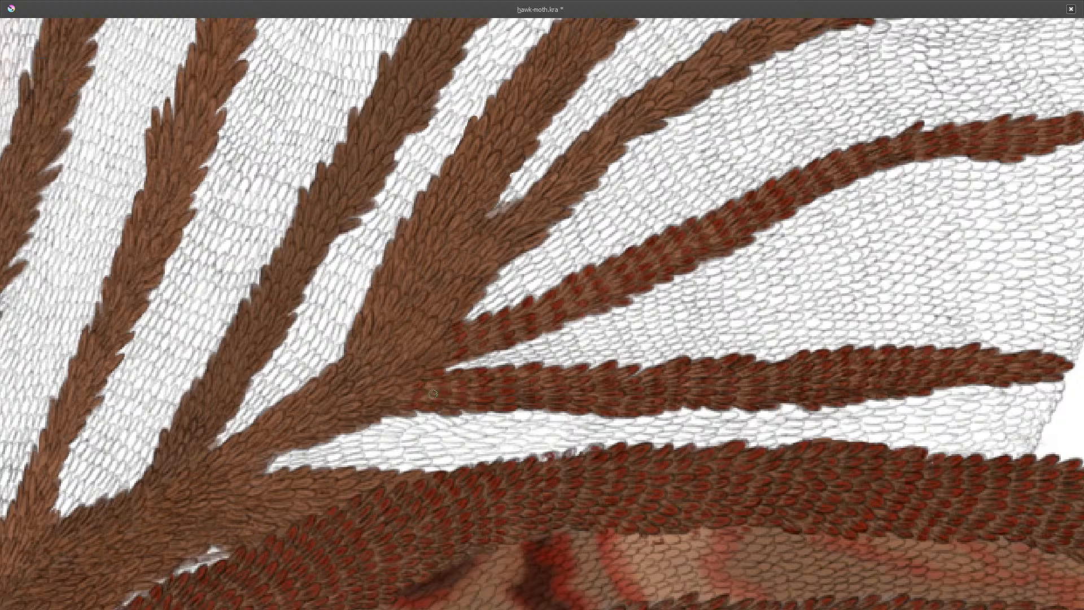
scroll(449, 365, down, 2)
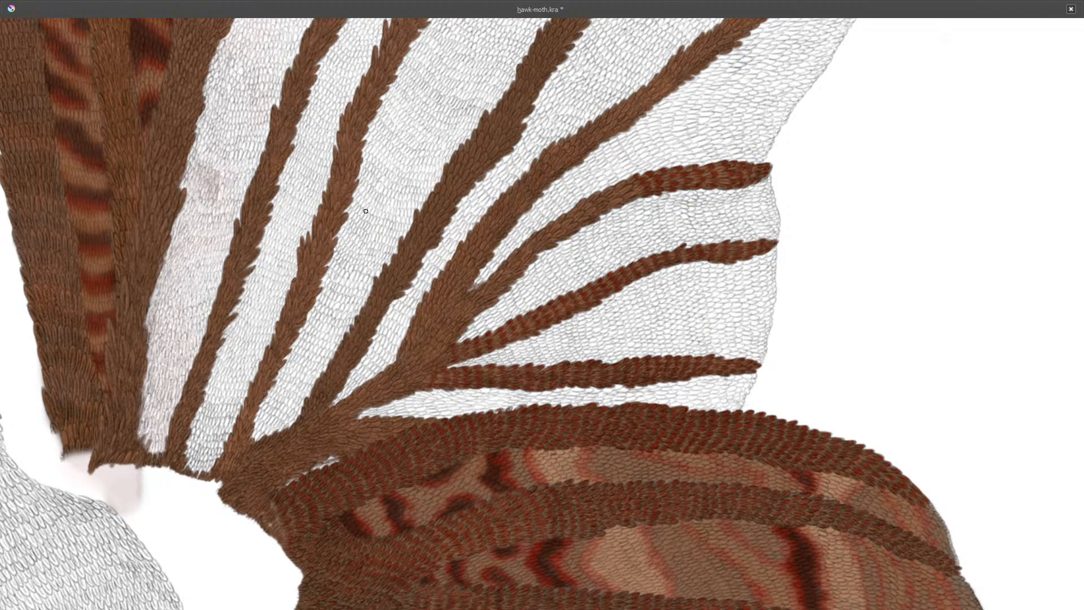
- Examine the upper wing's veins against the lower wing from afar and up close, and bring the hidden interface back around the canvas
scroll(273, 236, down, 8)
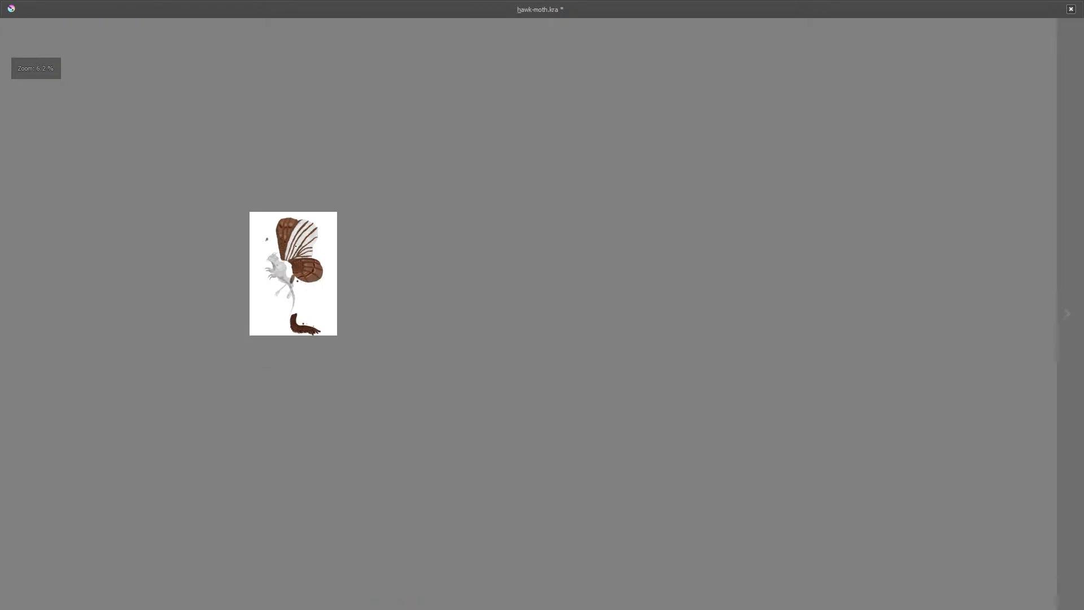
scroll(288, 231, up, 6)
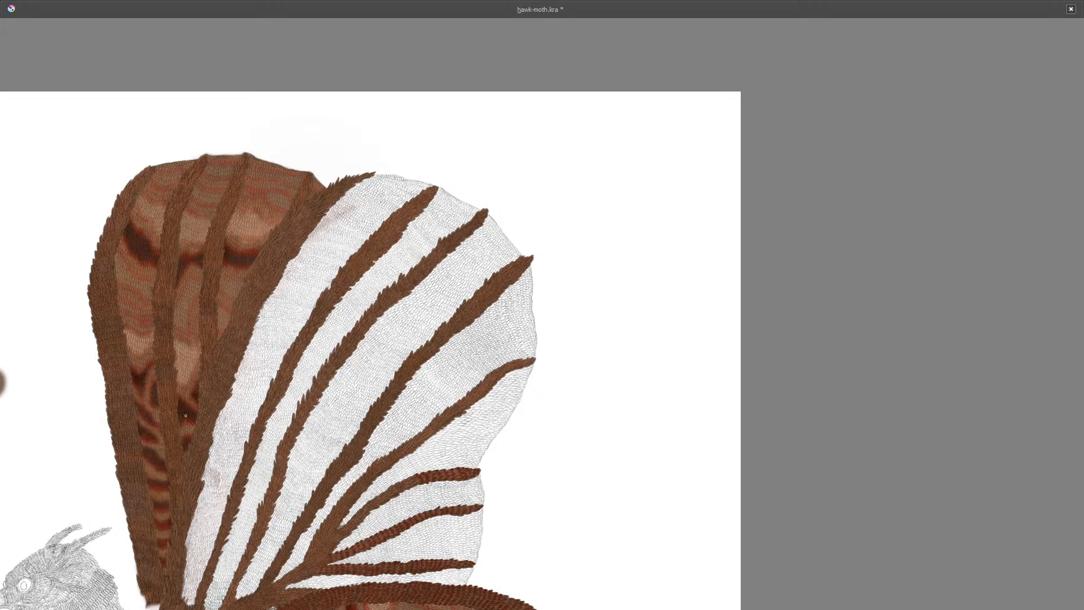
key(Tab)
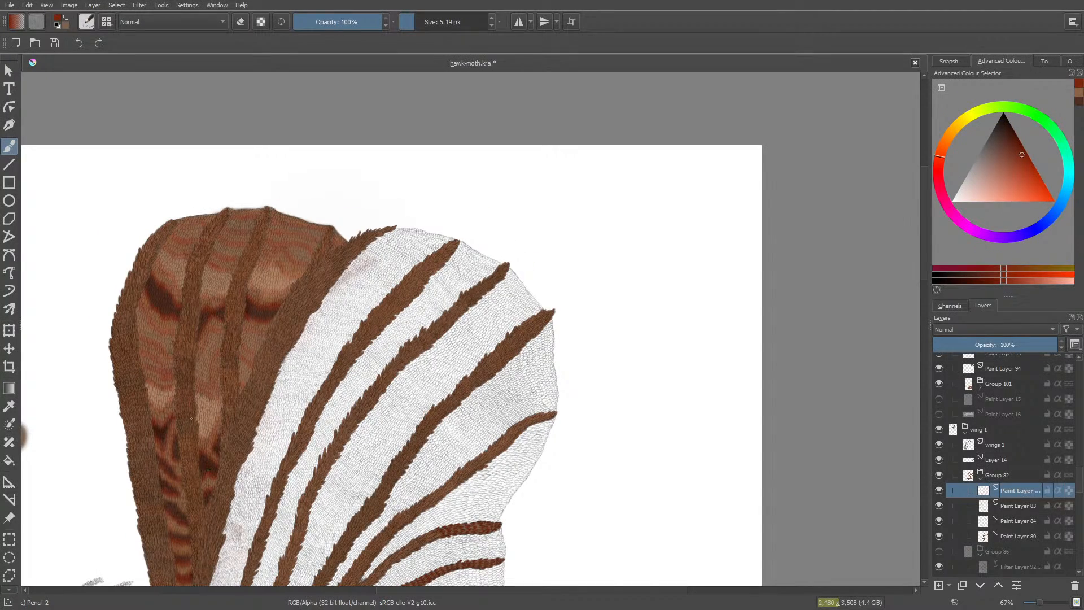
scroll(191, 419, down, 6)
scroll(230, 310, up, 5)
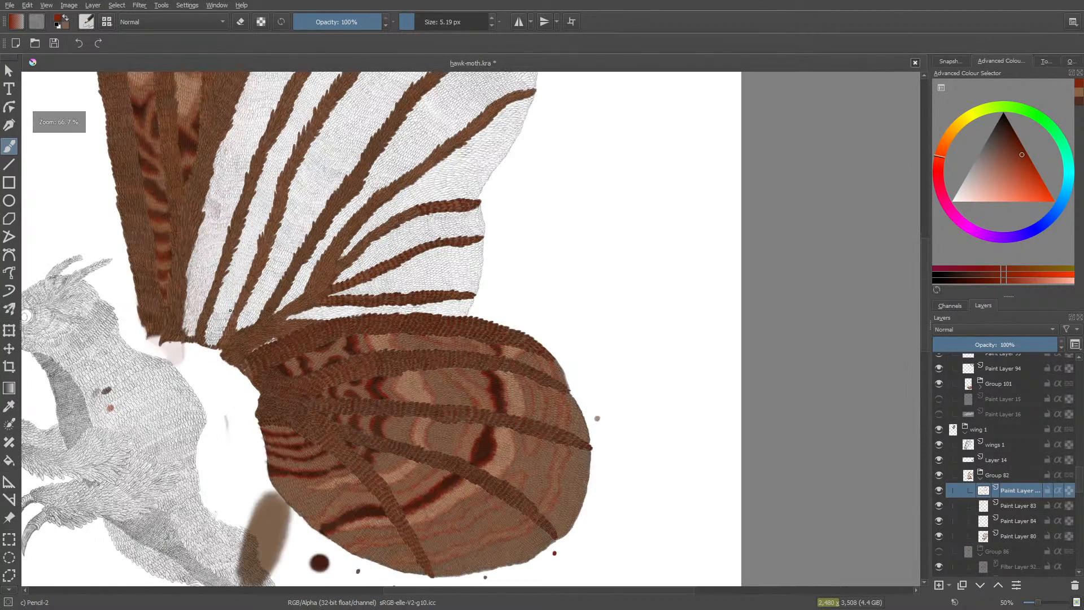
scroll(231, 310, up, 2)
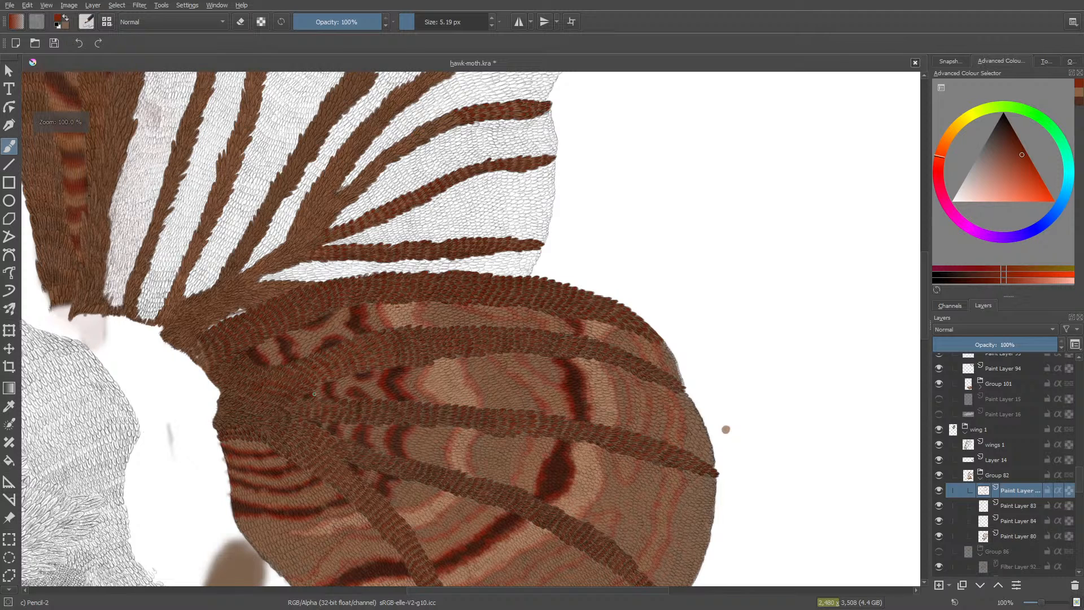
scroll(314, 394, down, 5)
scroll(244, 281, up, 2)
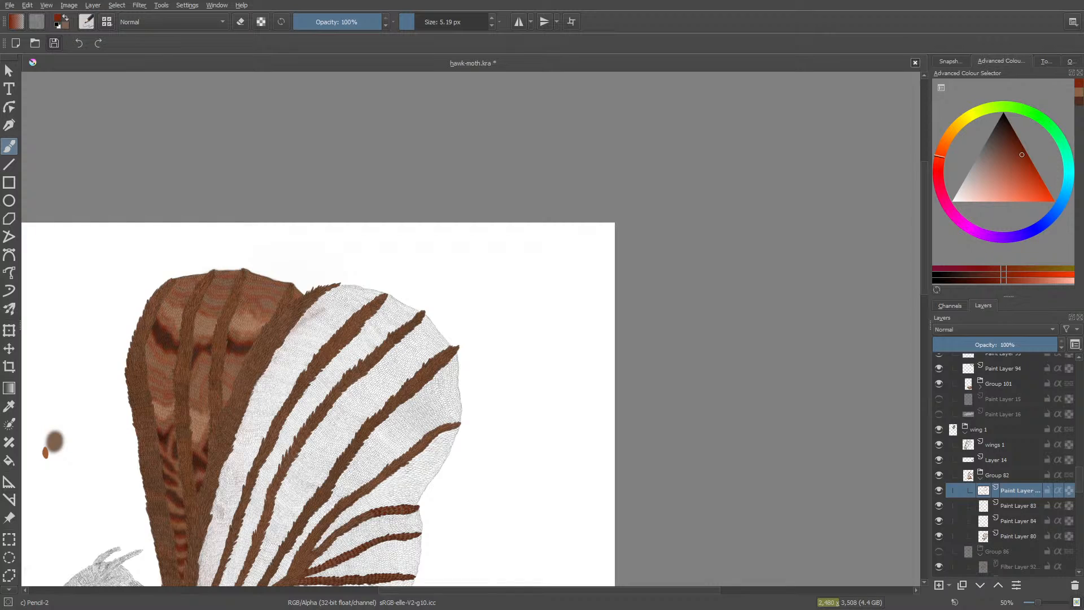
- Save the hawk-moth.kra painting with the vein highlights painted so far
key(ctrl+s)
scroll(296, 491, down, 4)
scroll(297, 490, up, 1)
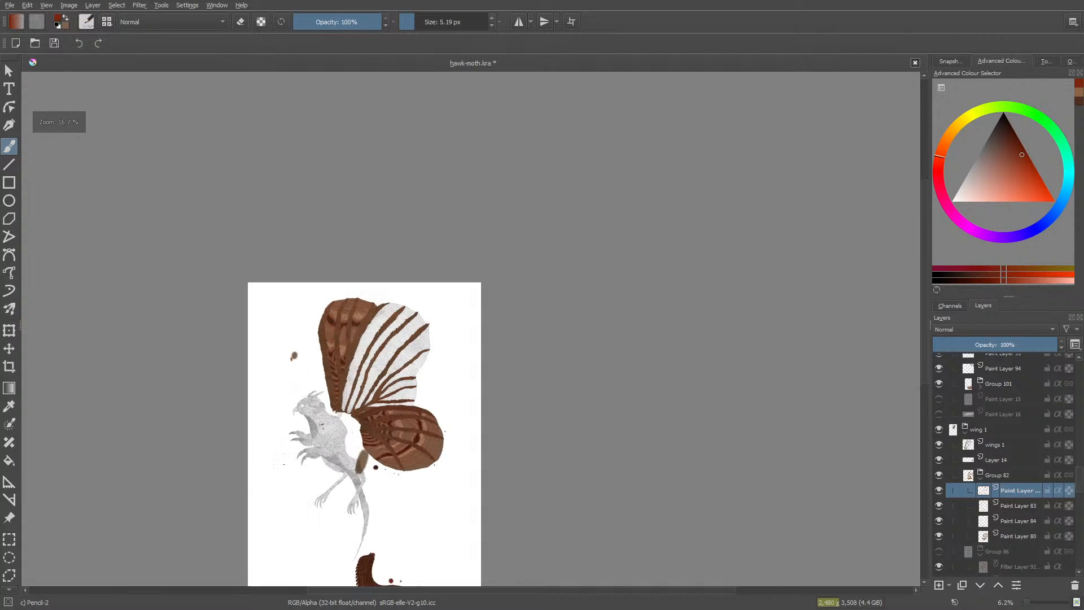
scroll(296, 491, up, 5)
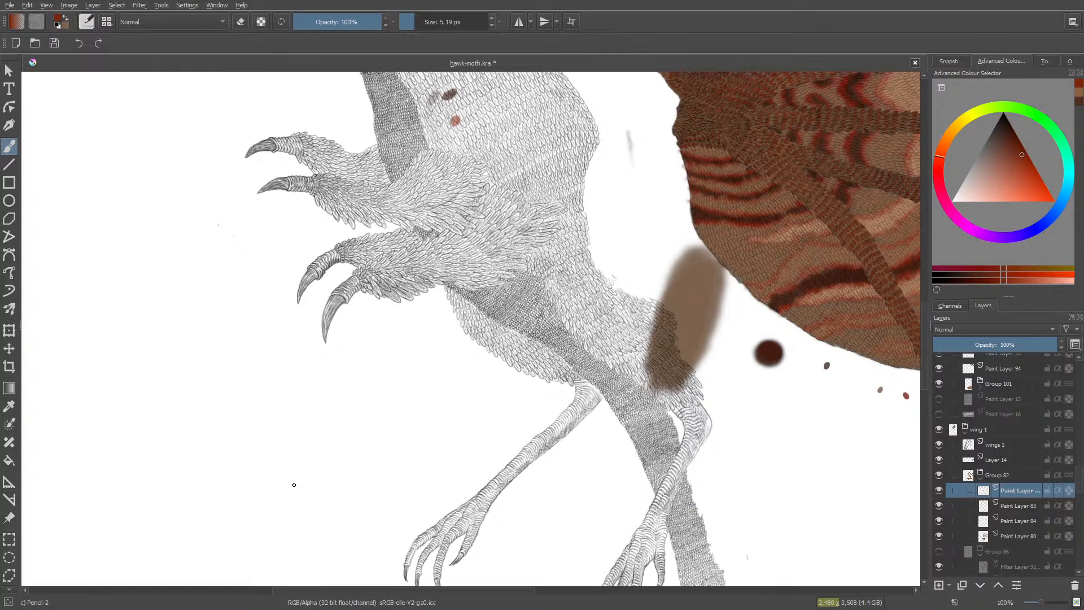
scroll(290, 477, down, 9)
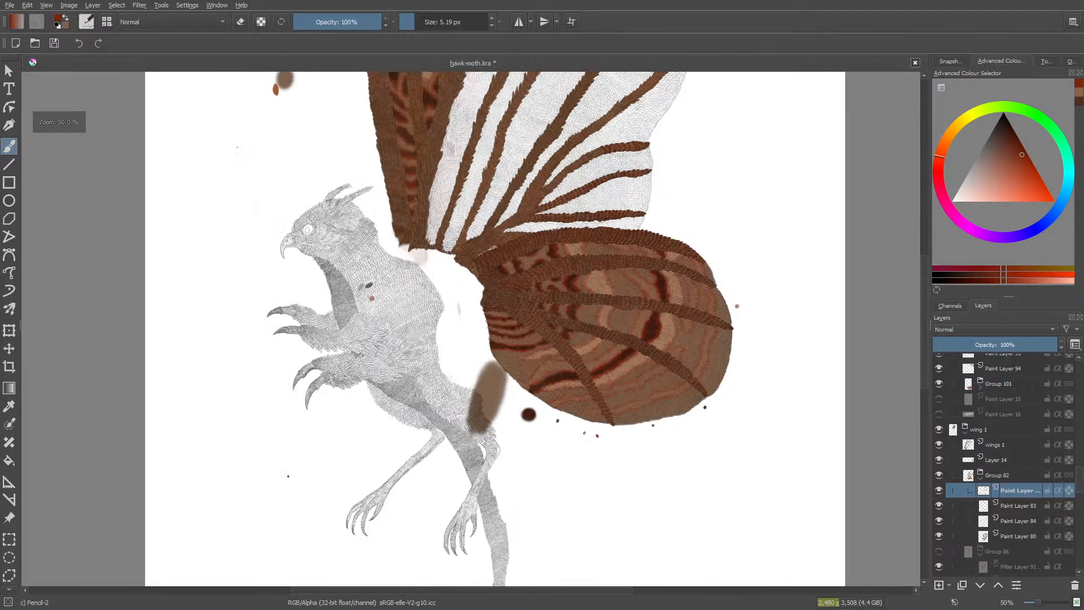
scroll(289, 489, up, 3)
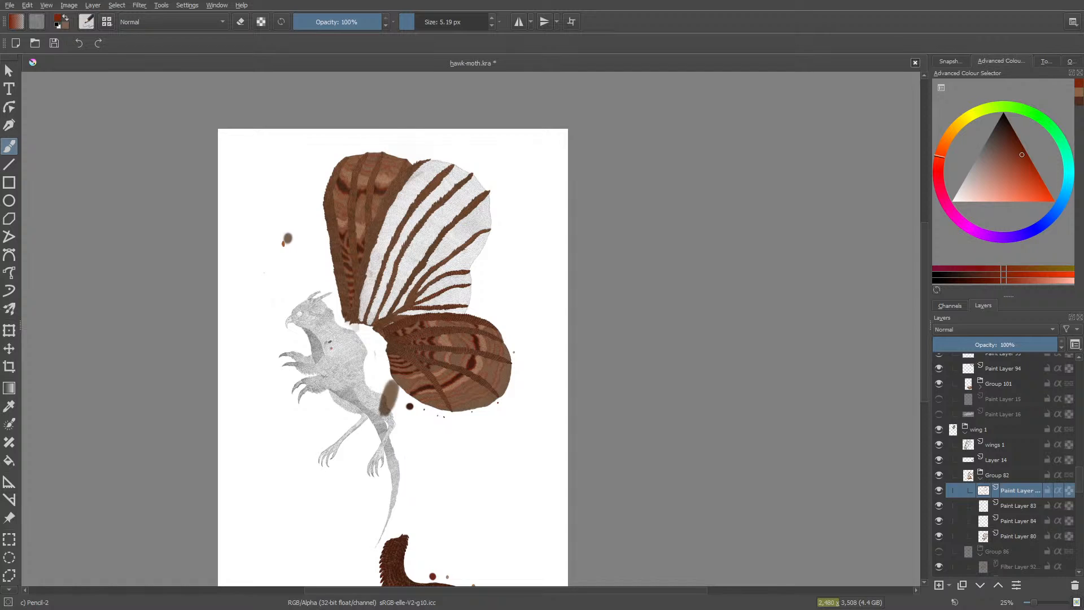
click(53, 44)
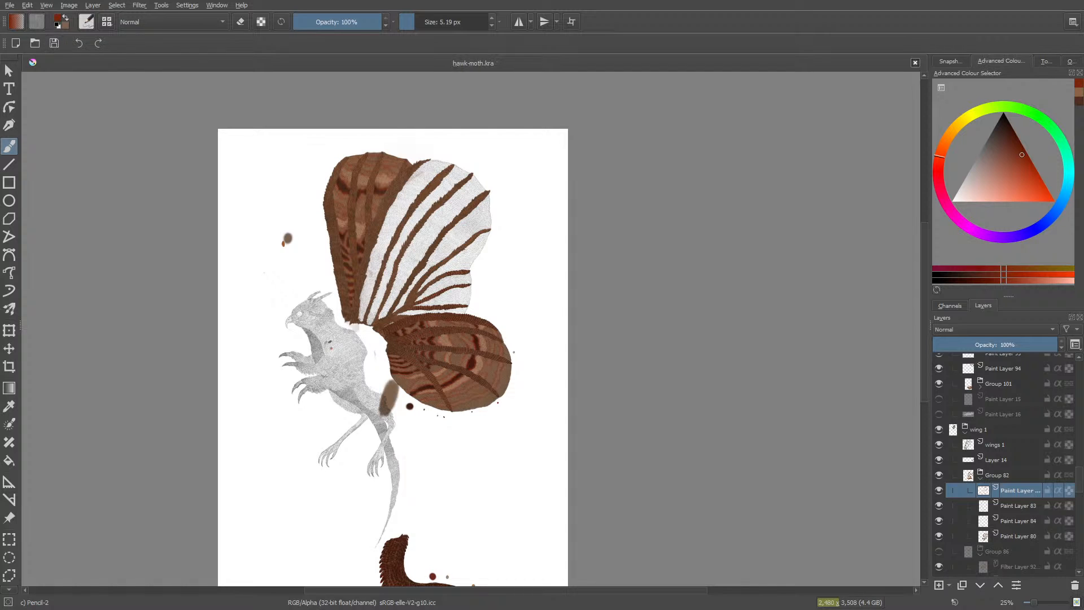